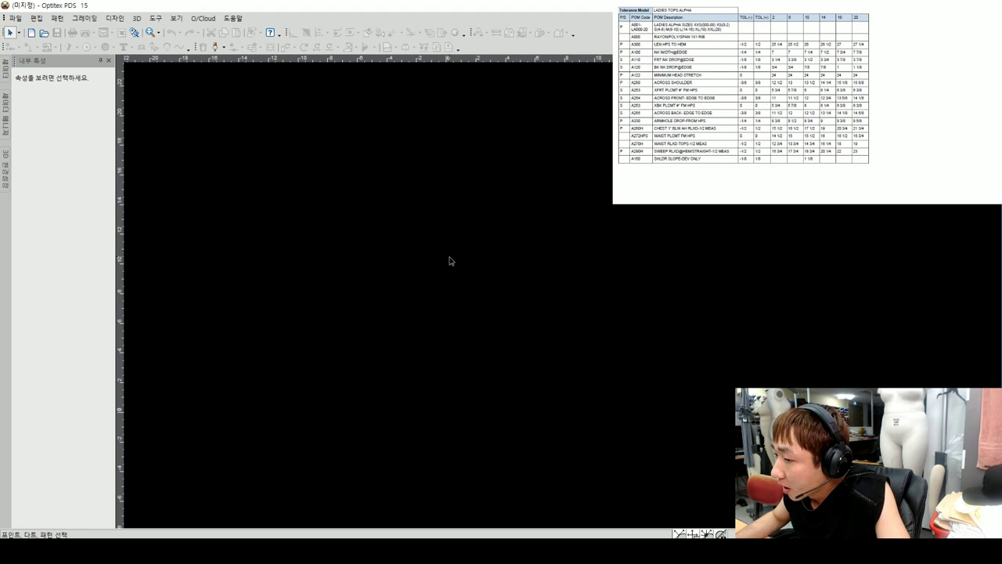
# - Create a rectangular pattern piece named Piece, 26 long by 8.75 wide, from the canvas menu
pyautogui.rightClick(492, 266)
pyautogui.click(531, 287)
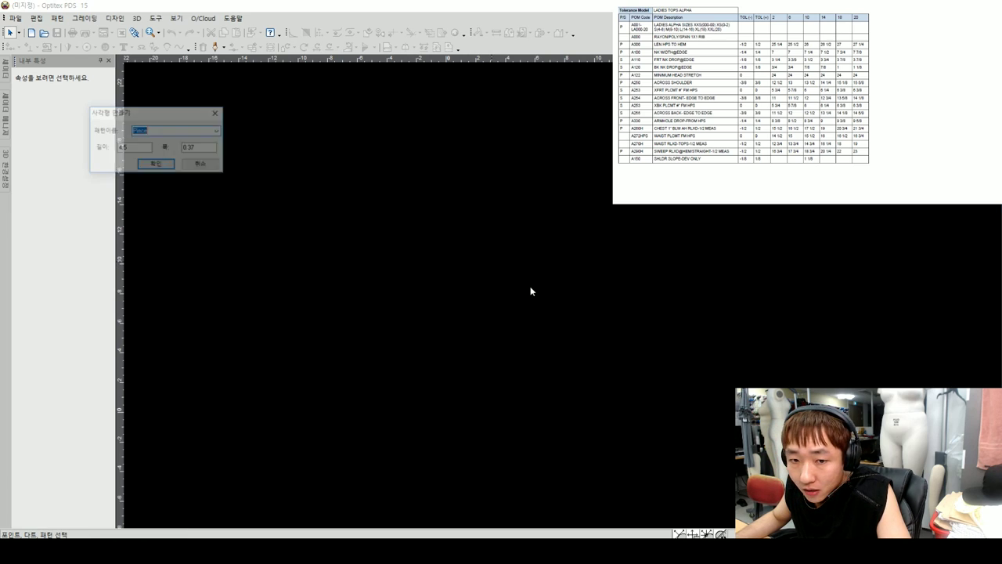
pyautogui.moveTo(154, 116); pyautogui.dragTo(421, 119)
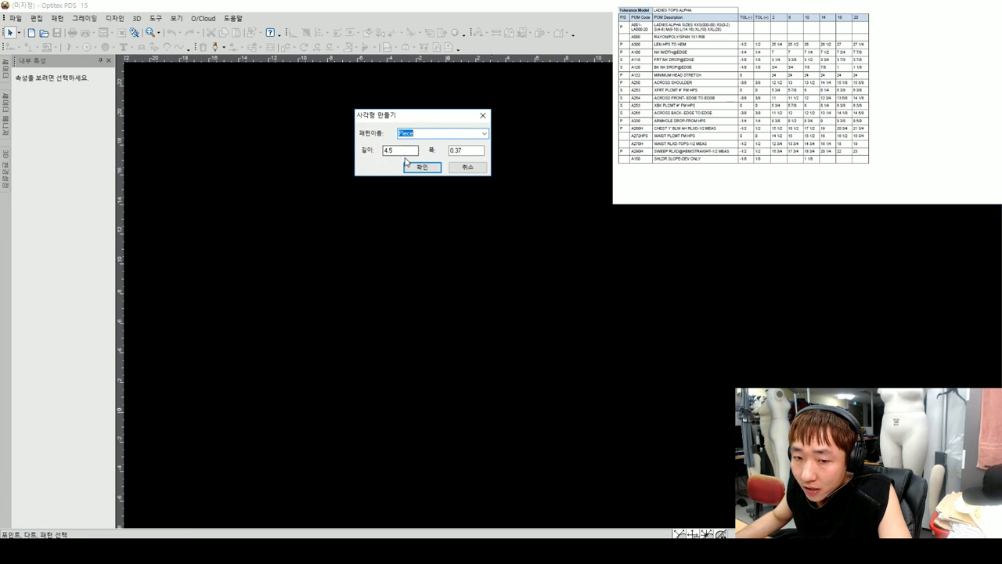
pyautogui.press('Tab')
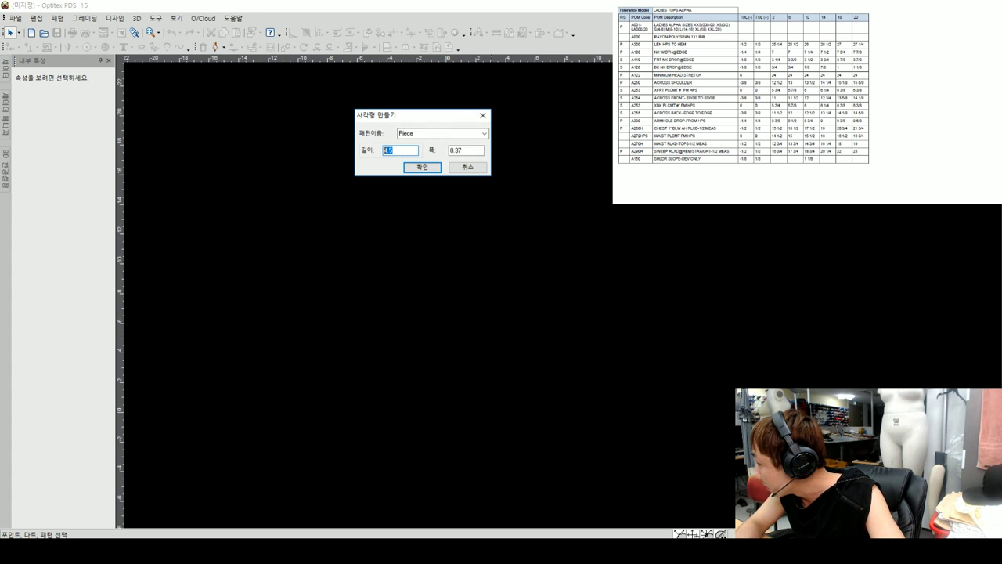
pyautogui.write('26')
pyautogui.press('Tab')
pyautogui.write('8.75')
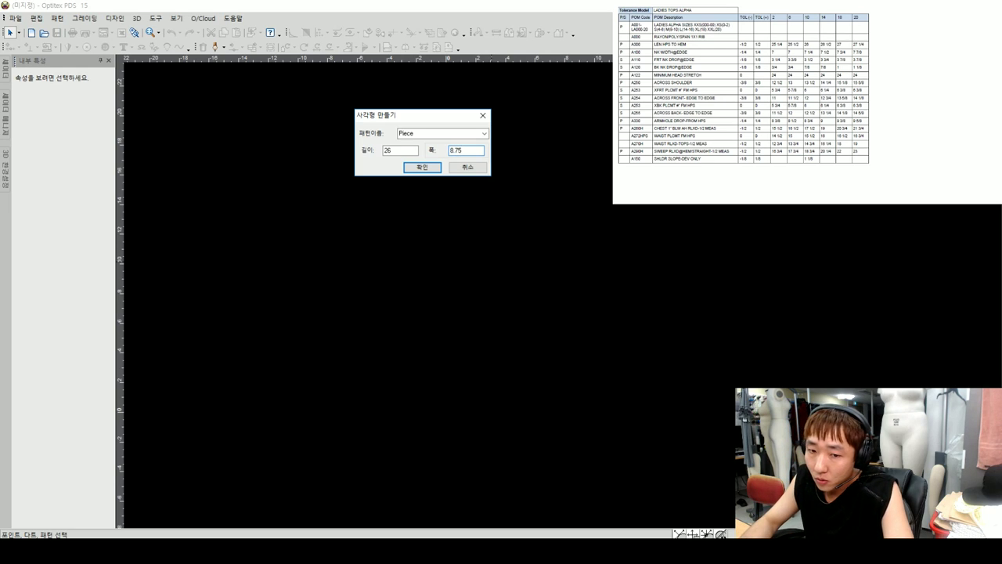
pyautogui.press('Return')
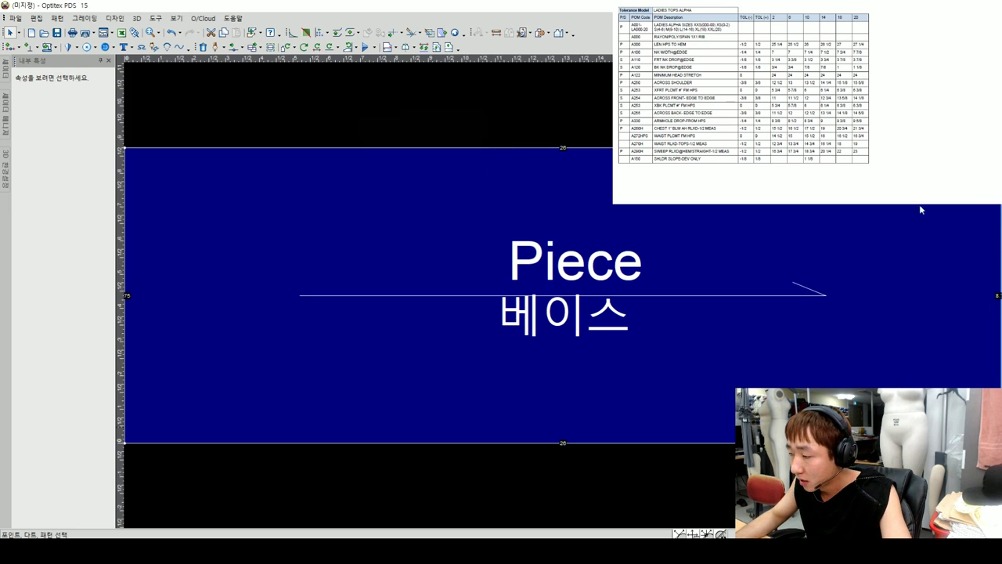
# - Add a point on the piece's right edge 3.625 from the bottom
pyautogui.scroll(-2, 563, 294)
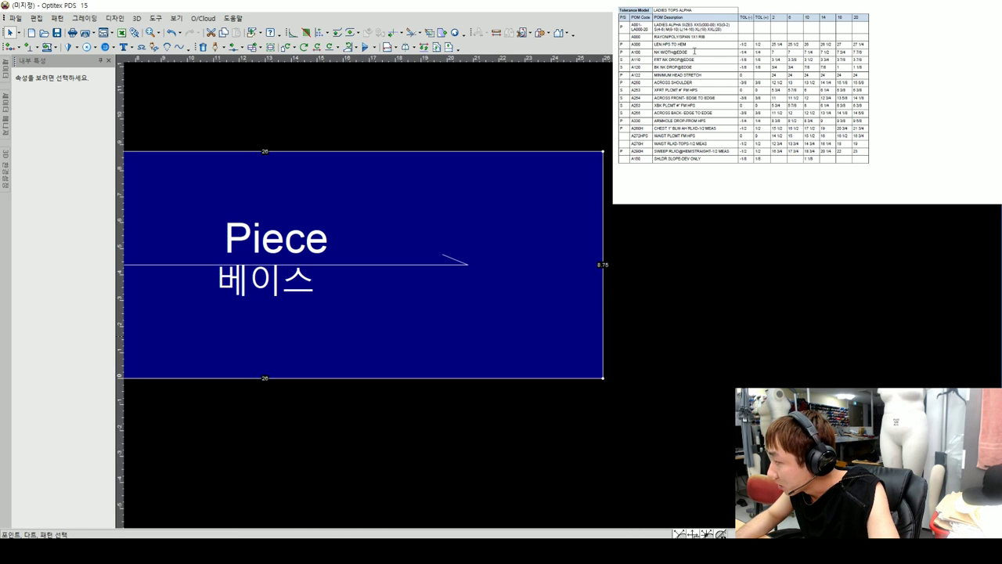
pyautogui.press('p')
pyautogui.click(603, 345)
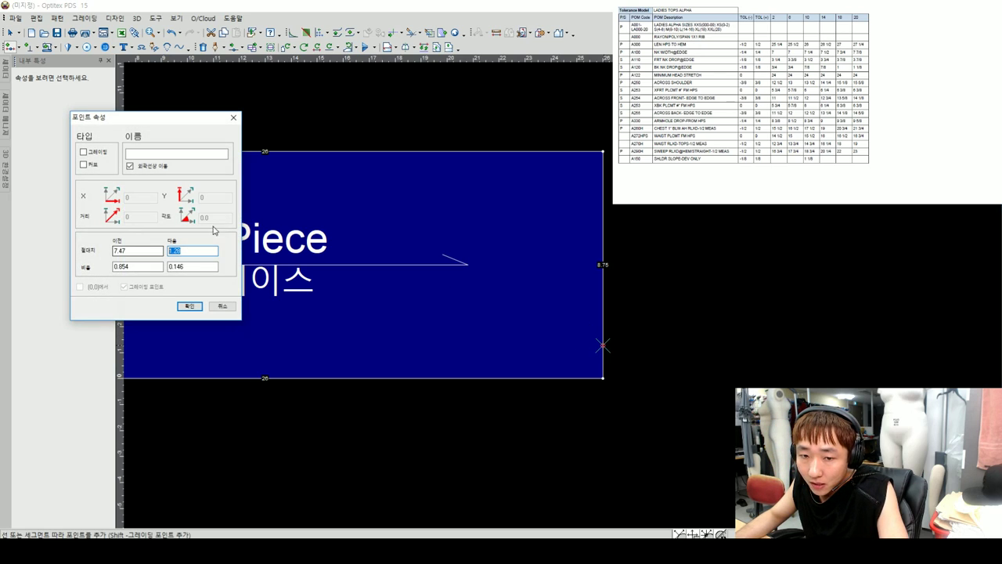
pyautogui.write('3.625')
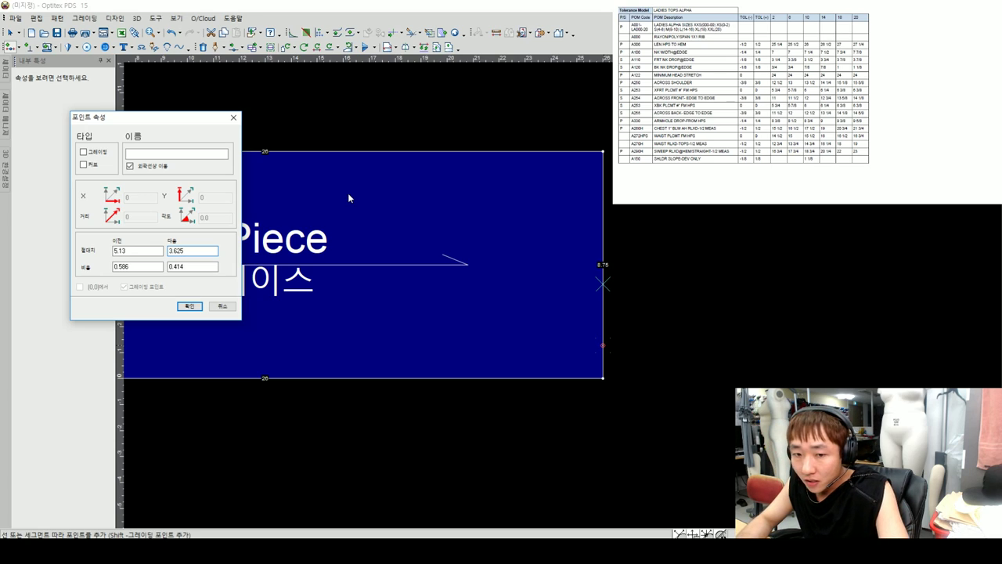
pyautogui.click(189, 306)
# - Add bottom-edge points 3.5 and 0.875 from the corner, then delete the bottom-right corner point
pyautogui.click(561, 378)
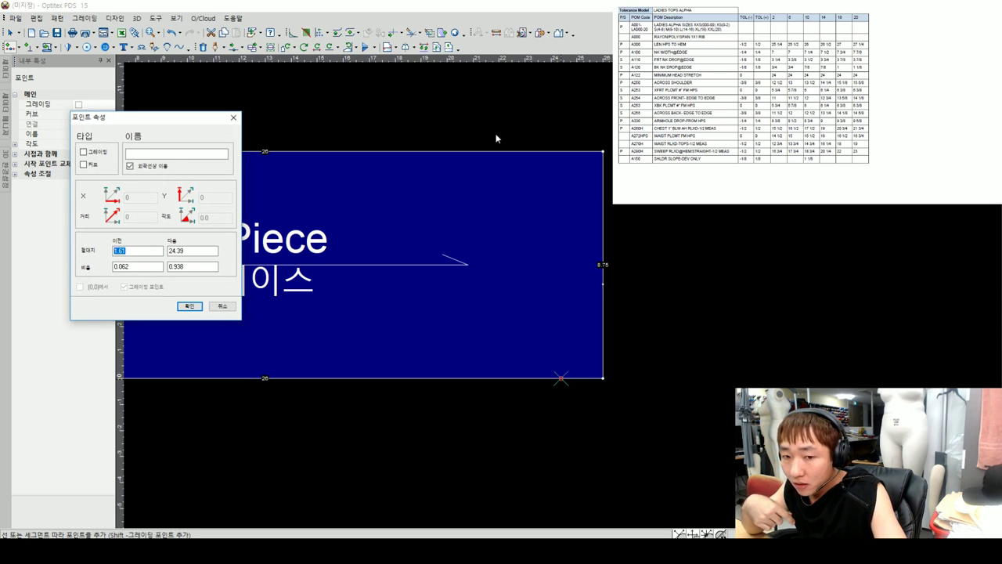
pyautogui.write('3.5')
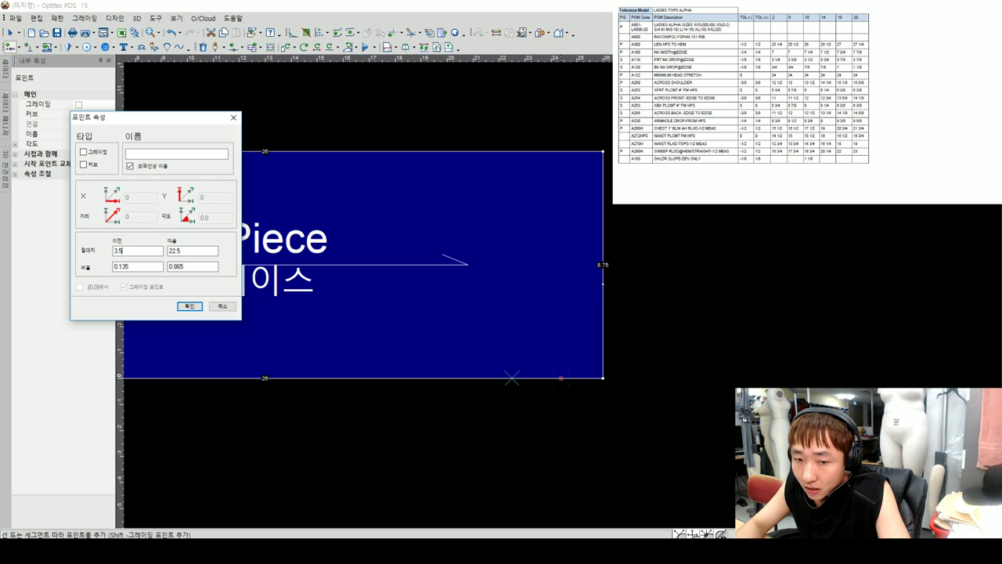
pyautogui.press('Return')
pyautogui.click(582, 381)
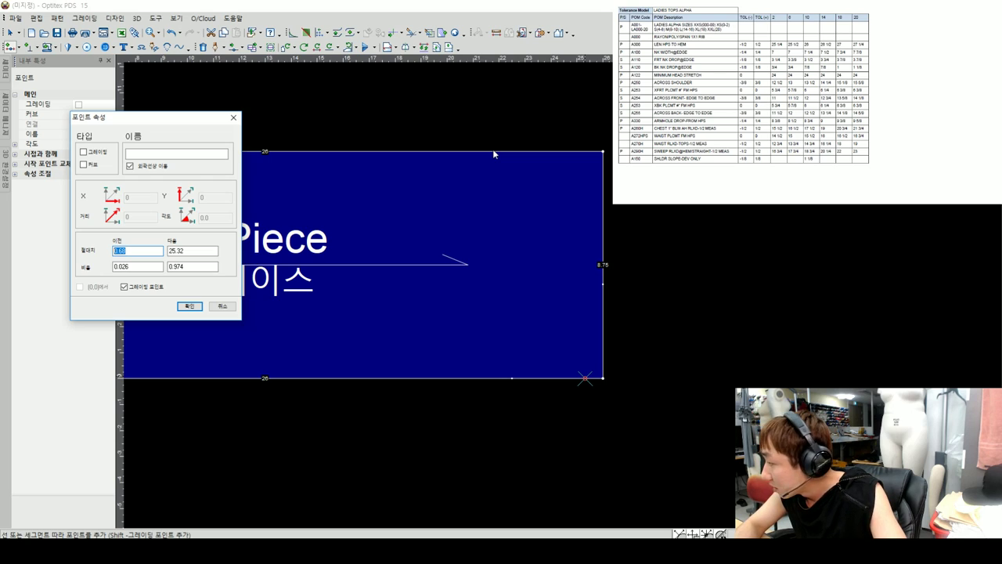
pyautogui.write('.875')
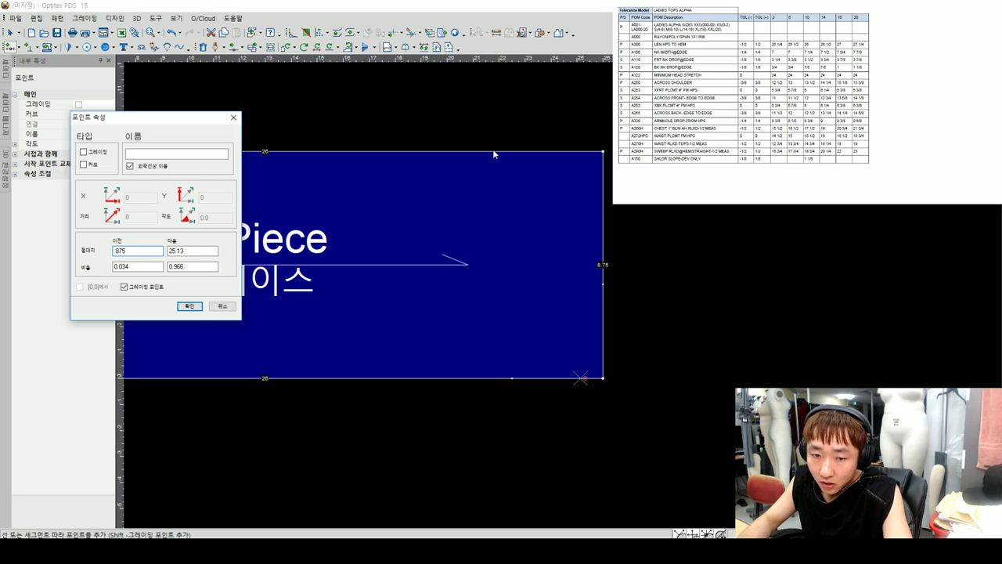
pyautogui.press('Return')
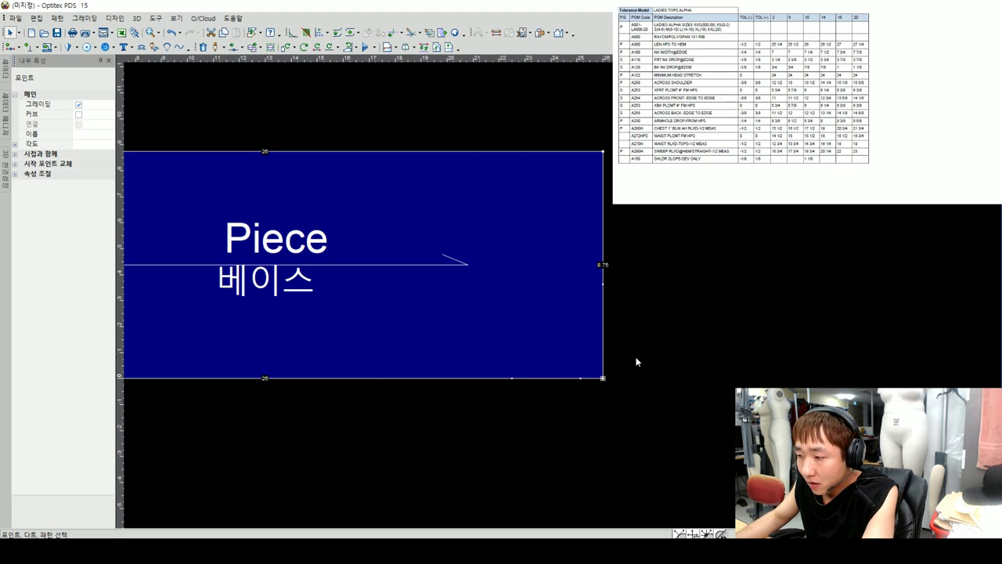
pyautogui.press('Delete')
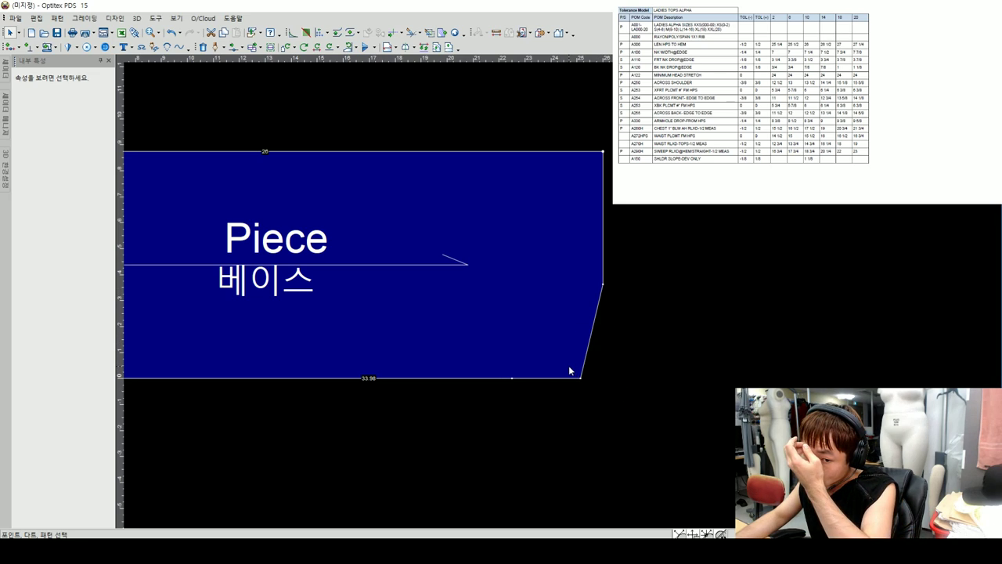
# - Draw a 5.04 diagonal internal line from the side-edge point to the bottom-edge point
pyautogui.press('i')
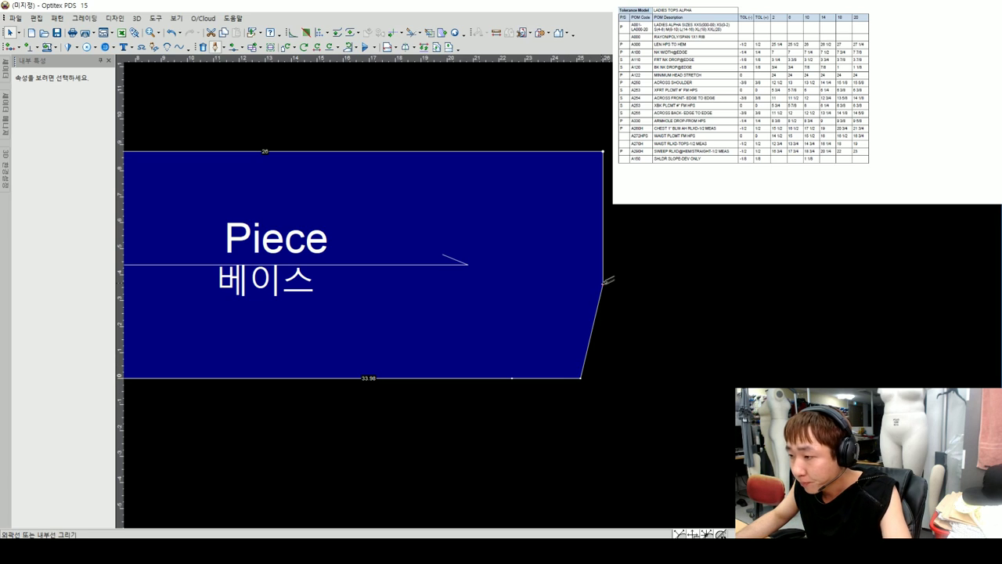
pyautogui.click(604, 283)
pyautogui.press('Return')
pyautogui.click(514, 377)
pyautogui.rightClick(524, 276)
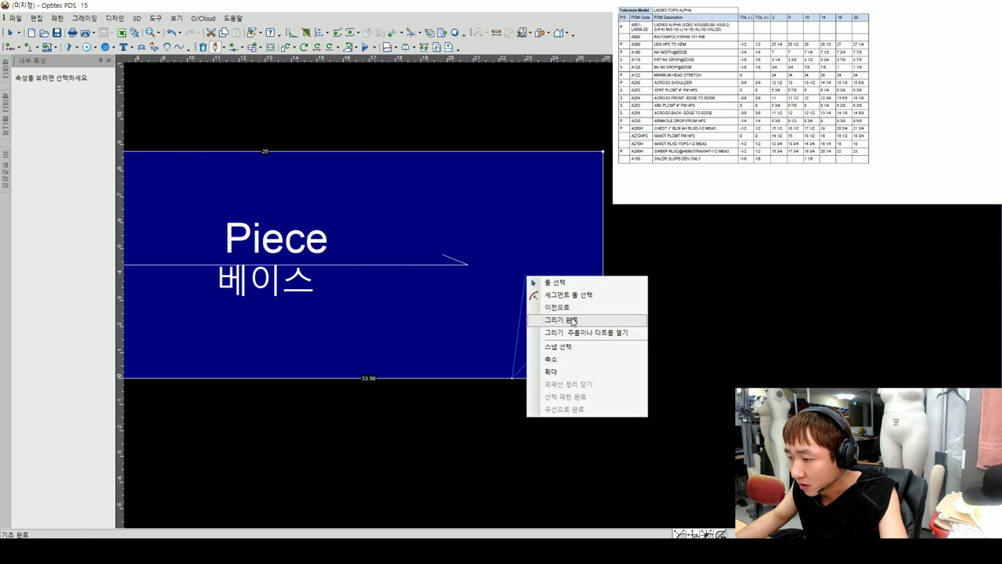
pyautogui.click(572, 321)
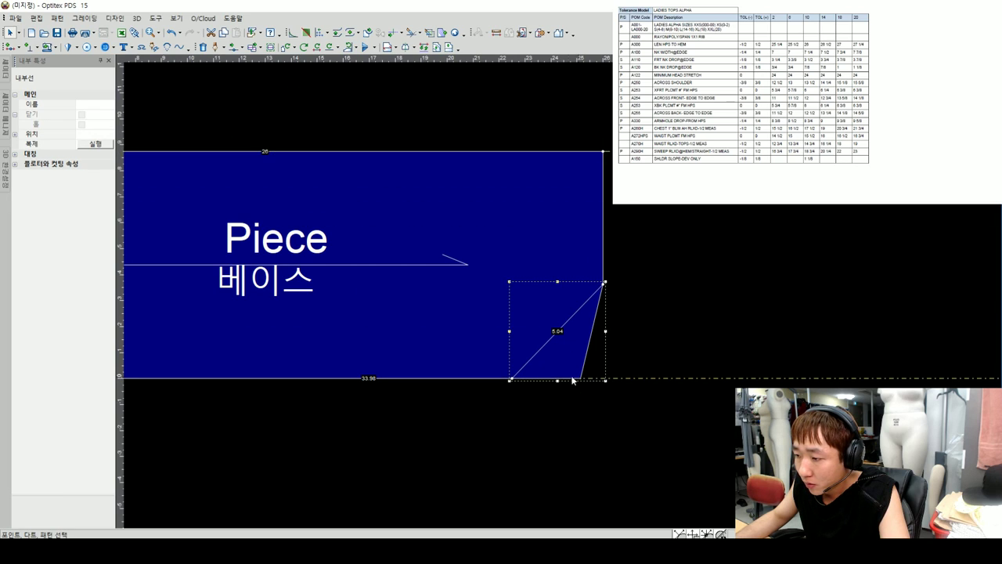
pyautogui.click(607, 288)
pyautogui.click(603, 285)
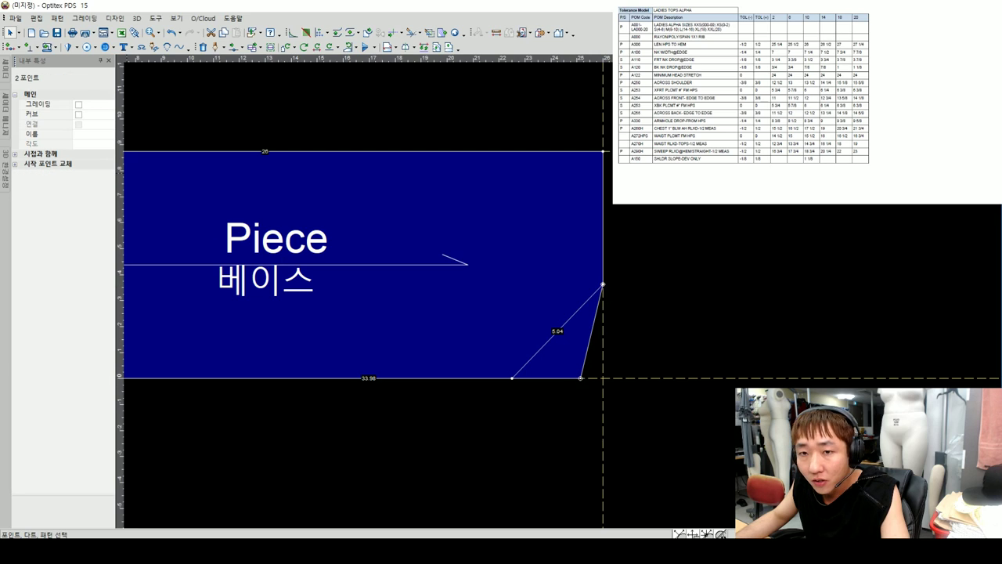
pyautogui.click(267, 117)
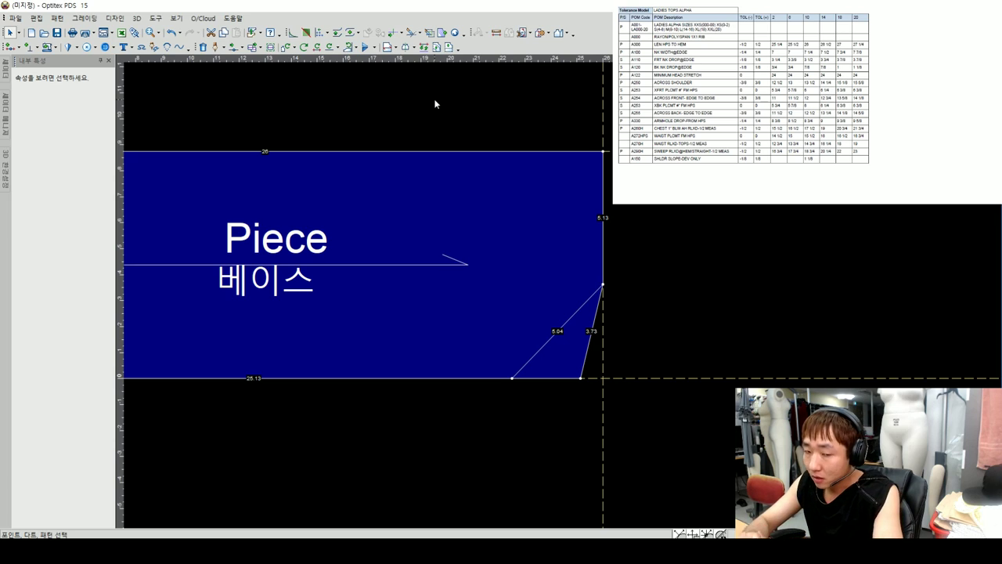
# - Set a vertical guideline 1.125 inside the piece's side edge
pyautogui.scroll(-2, 595, 305)
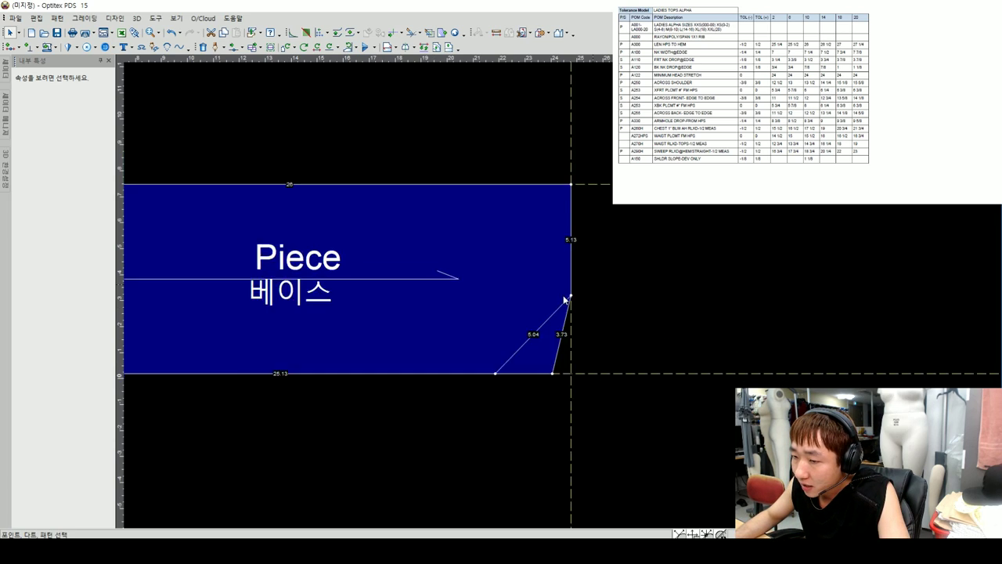
pyautogui.scroll(1, 564, 299)
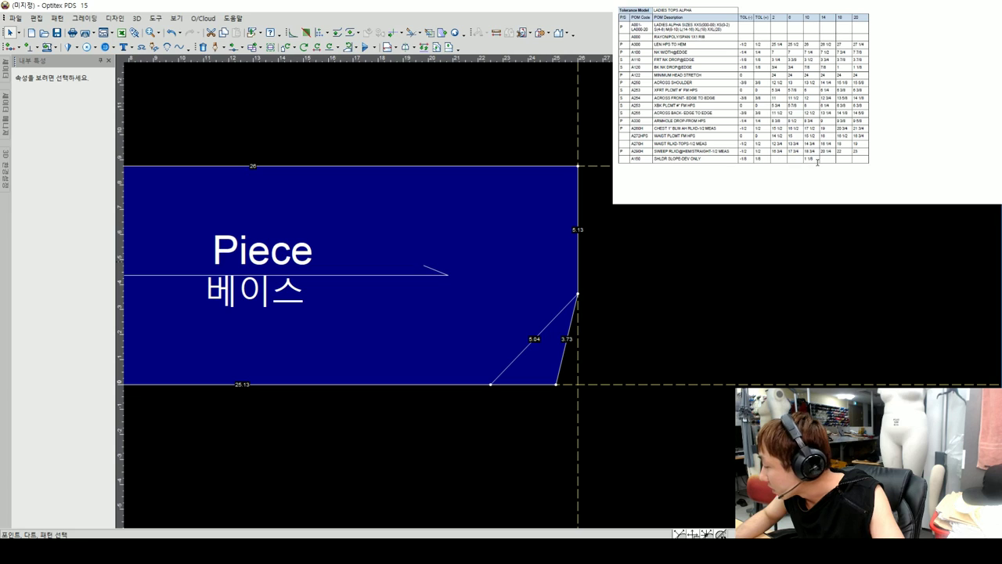
pyautogui.doubleClick(578, 344)
pyautogui.write('.1')
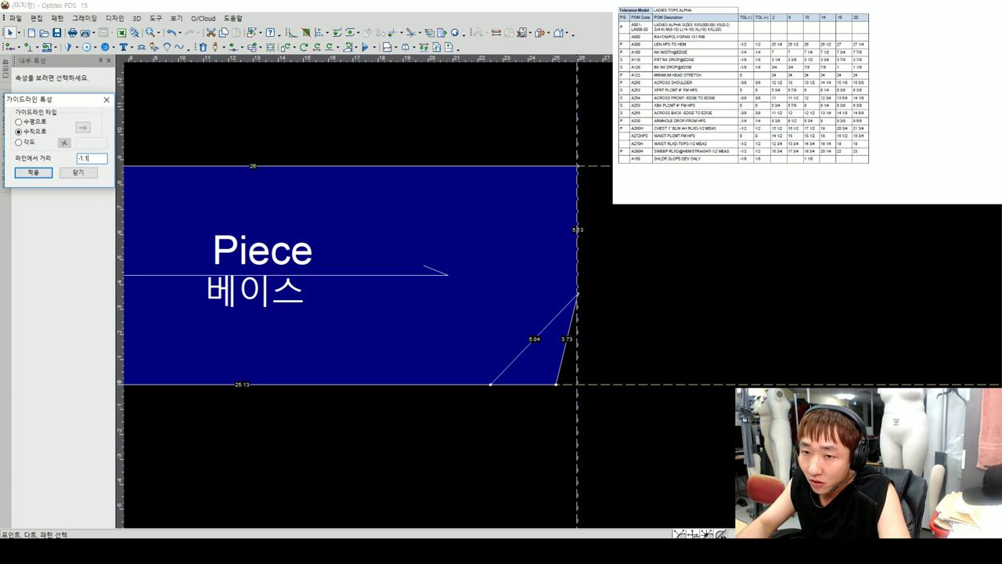
pyautogui.write('25')
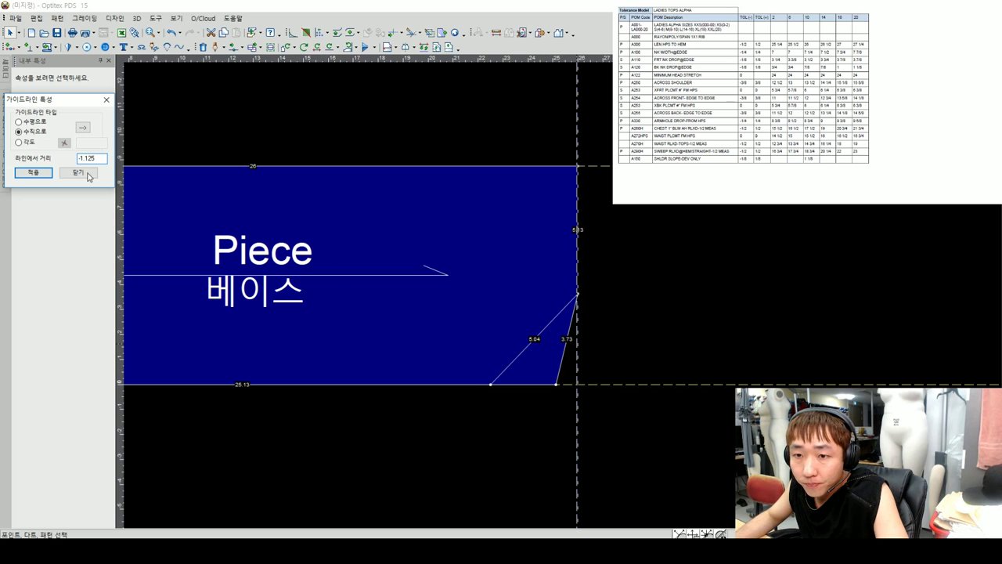
pyautogui.click(33, 172)
pyautogui.click(73, 173)
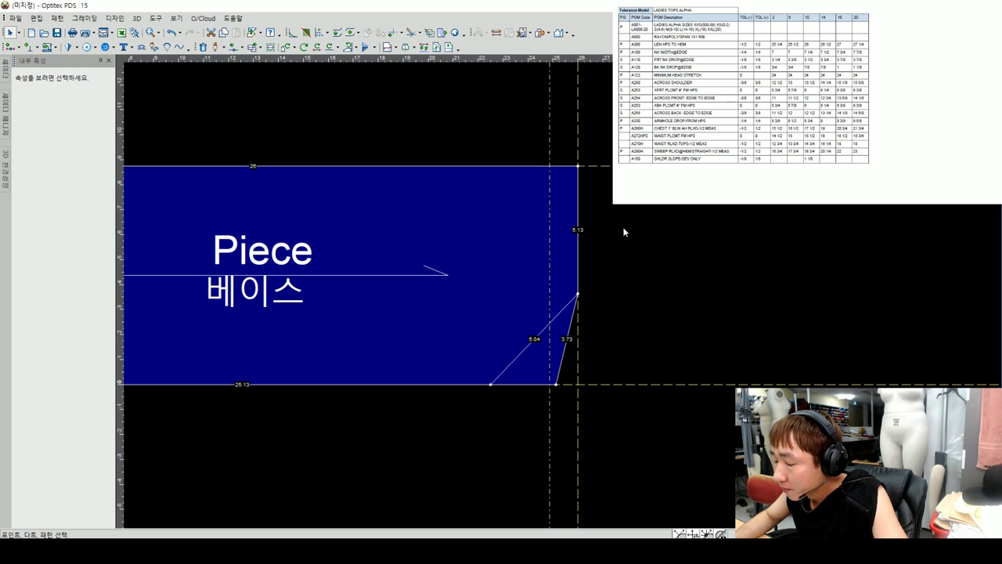
# - Add a horizontal guideline 6.75 above the piece's bottom edge
pyautogui.doubleClick(626, 383)
pyautogui.write('6.7')
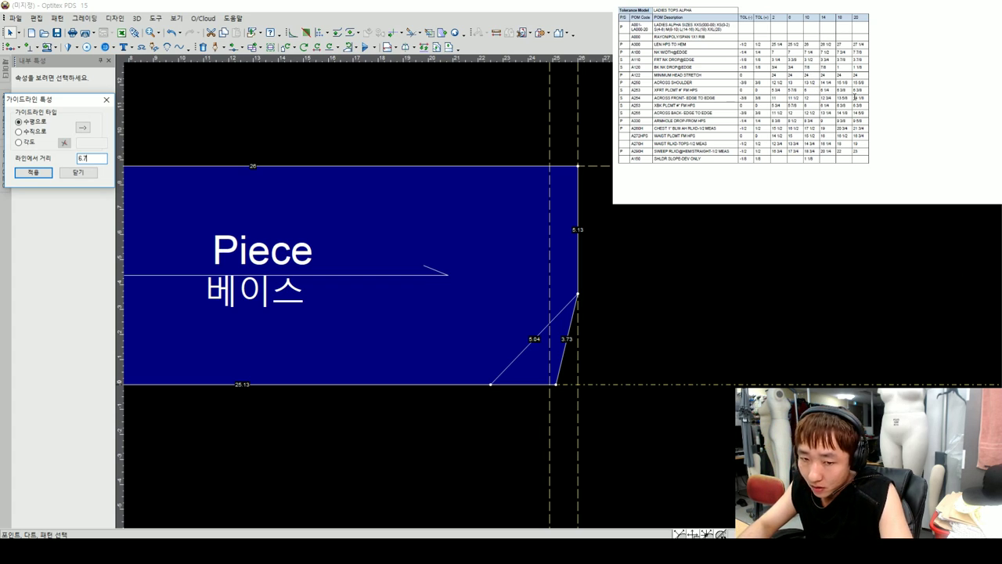
pyautogui.write('5')
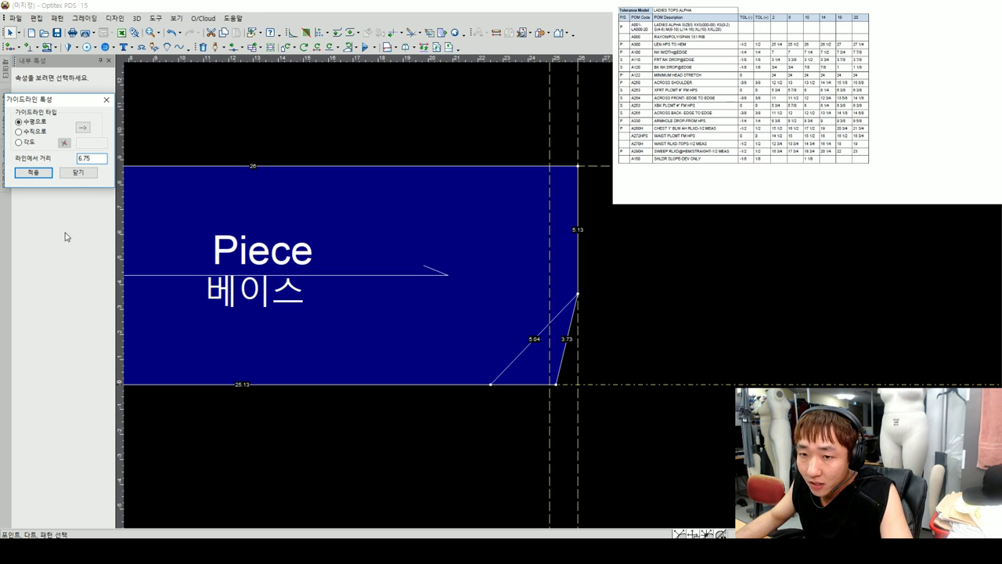
pyautogui.click(33, 172)
pyautogui.click(78, 172)
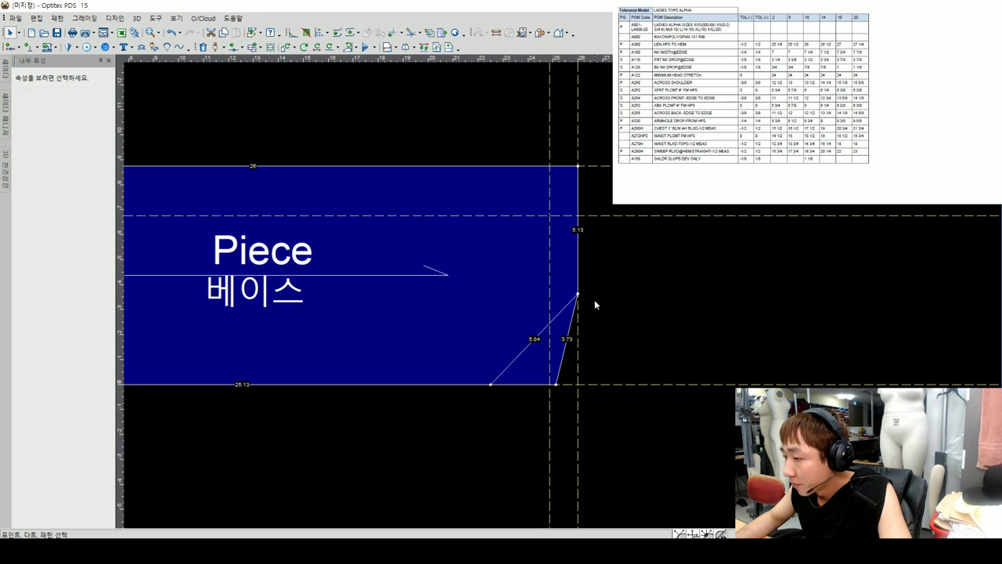
pyautogui.click(578, 167)
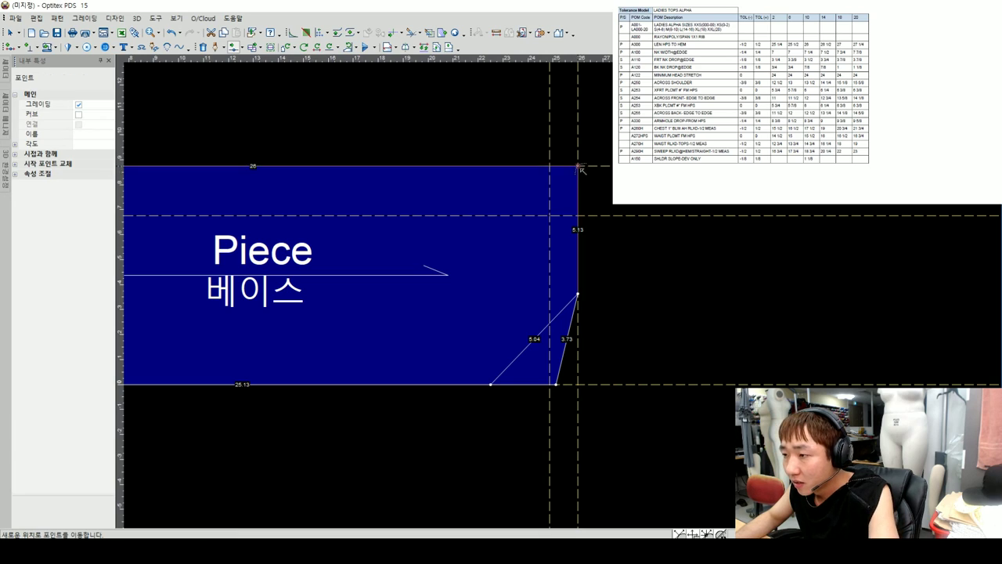
pyautogui.click(552, 214)
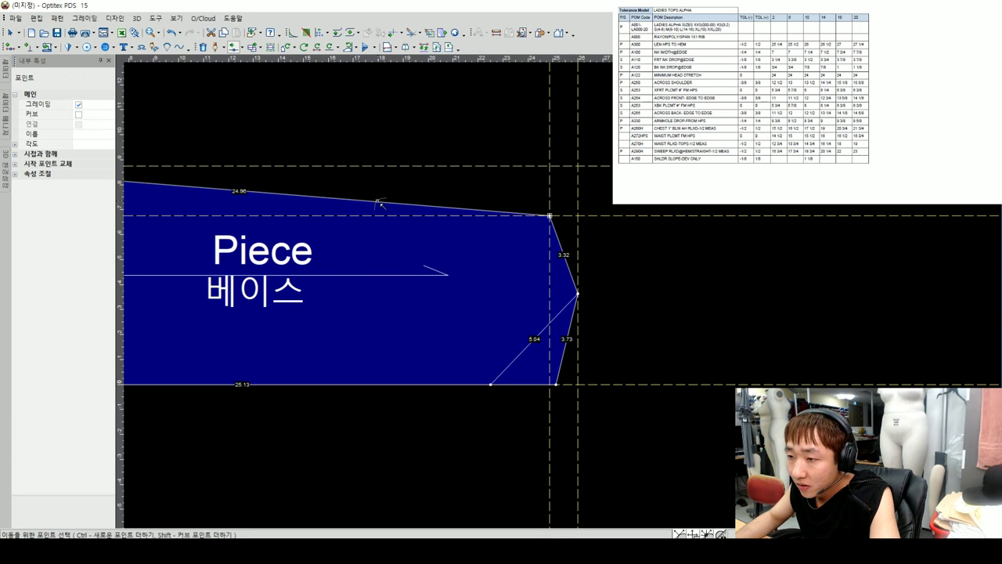
pyautogui.rightClick(549, 180)
pyautogui.click(563, 185)
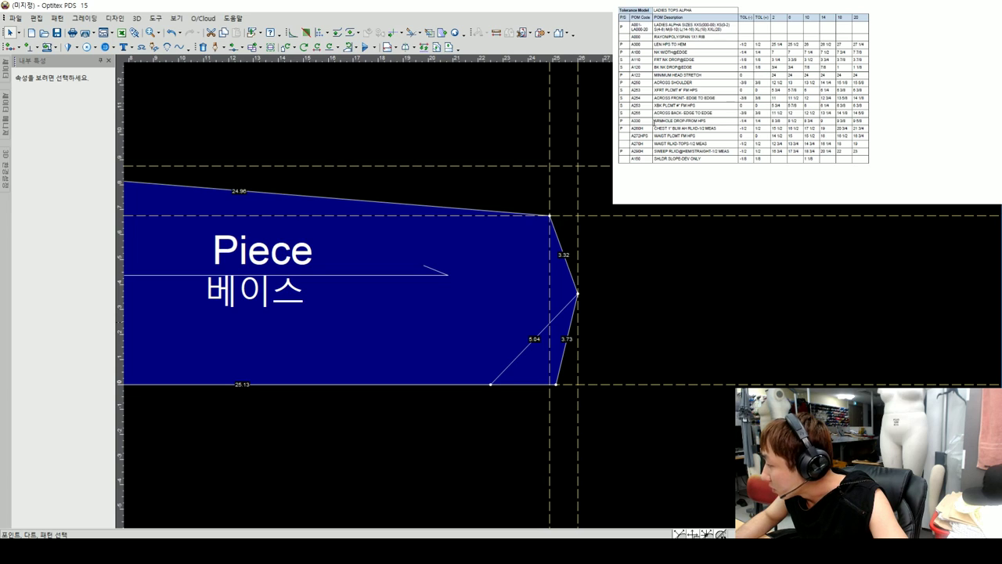
pyautogui.moveTo(654, 120); pyautogui.dragTo(814, 121)
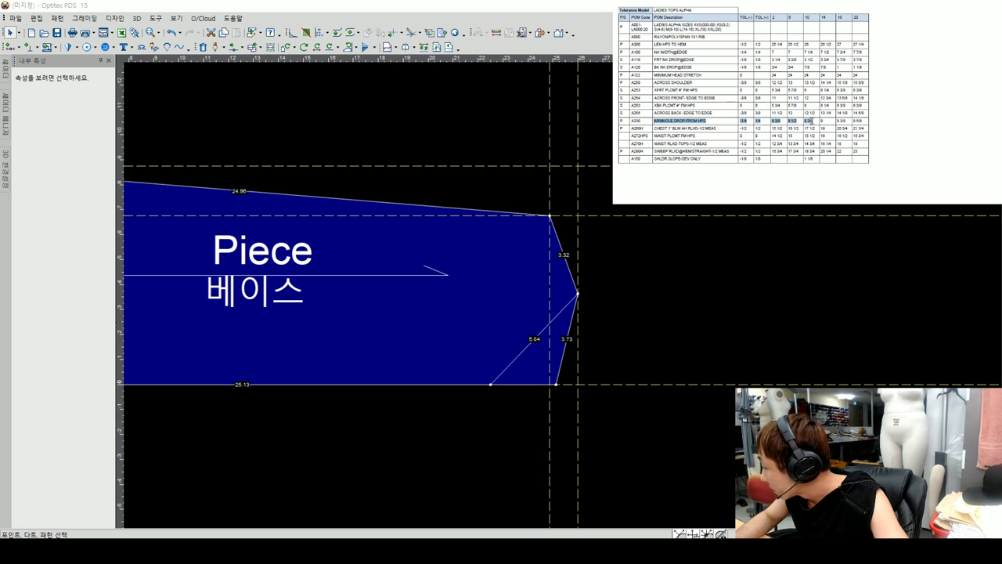
pyautogui.click(816, 121)
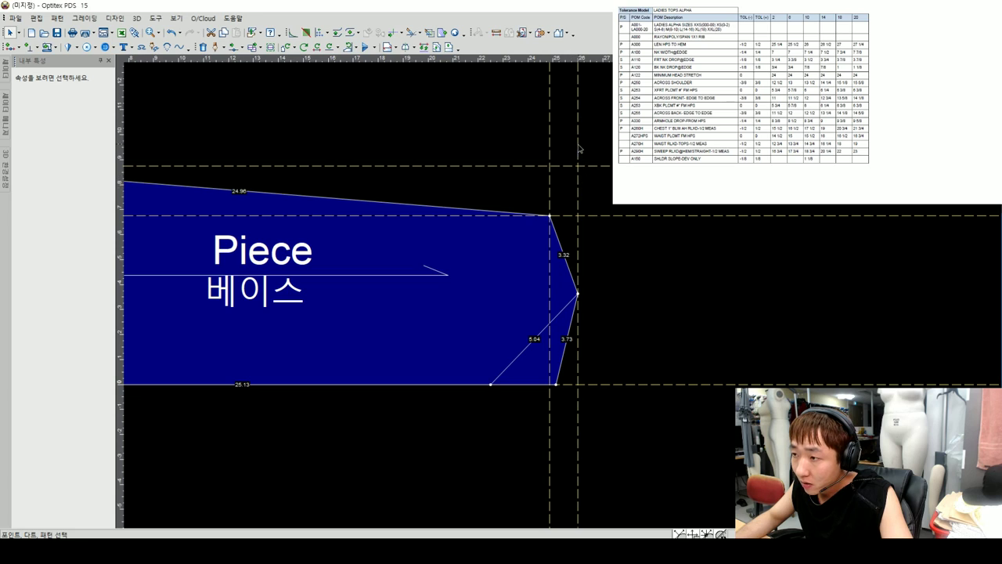
# - Add a vertical guideline with a negative offset from its reference line
pyautogui.doubleClick(579, 149)
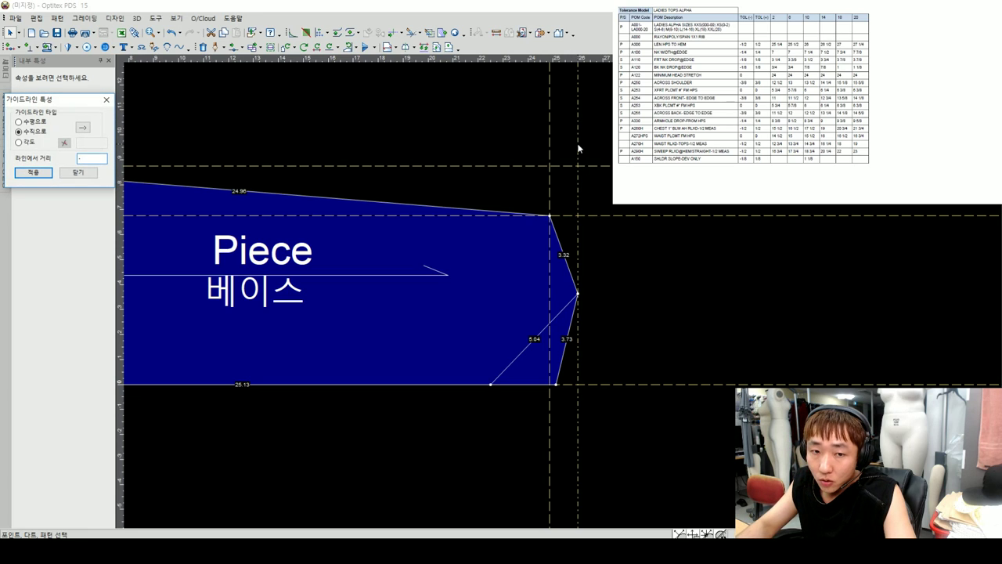
pyautogui.write('8.75')
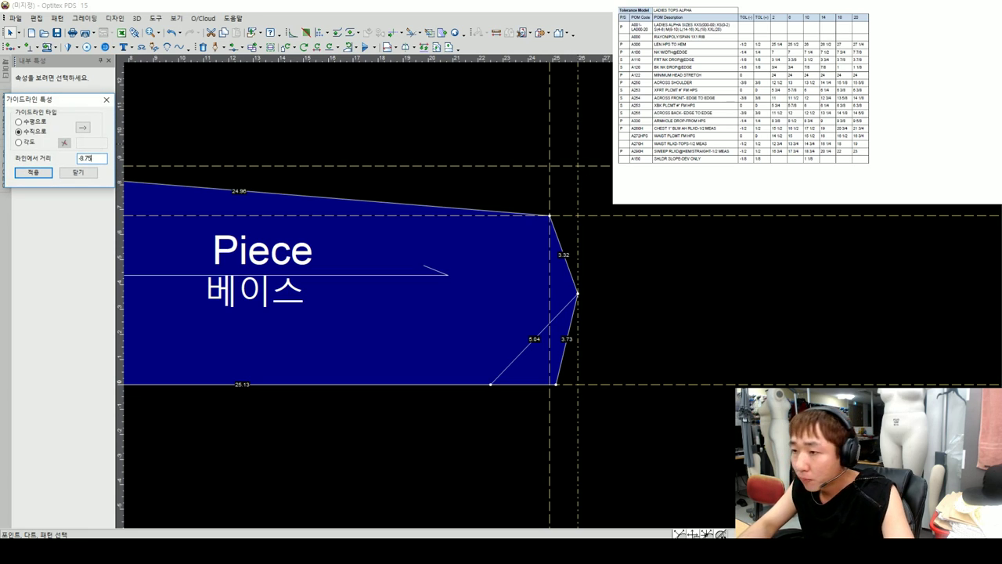
pyautogui.click(78, 173)
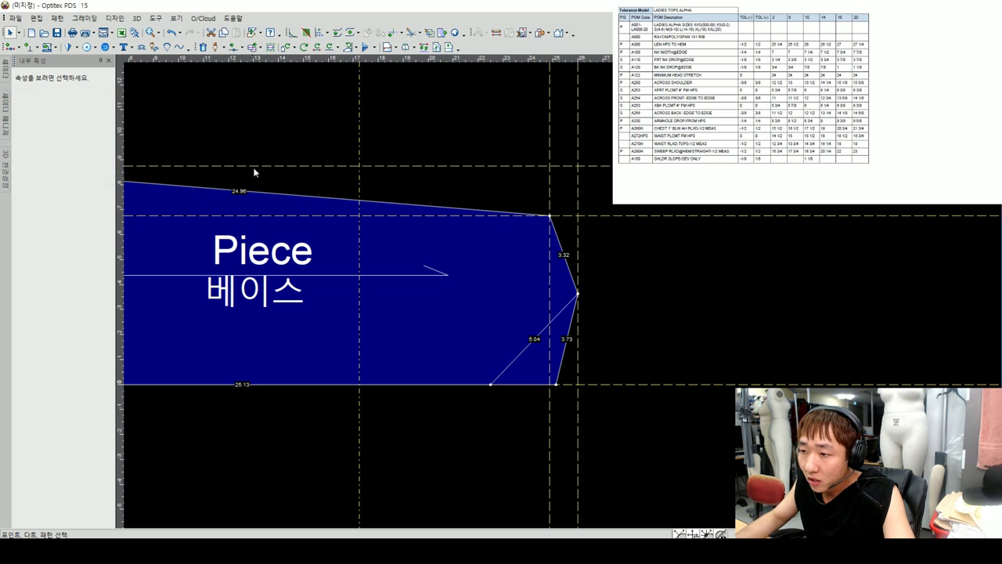
# - Raise the top-edge point onto the upper guideline, giving a flat 17.26 run and 7.88 shoulder slope
pyautogui.moveTo(359, 201); pyautogui.dragTo(359, 168)
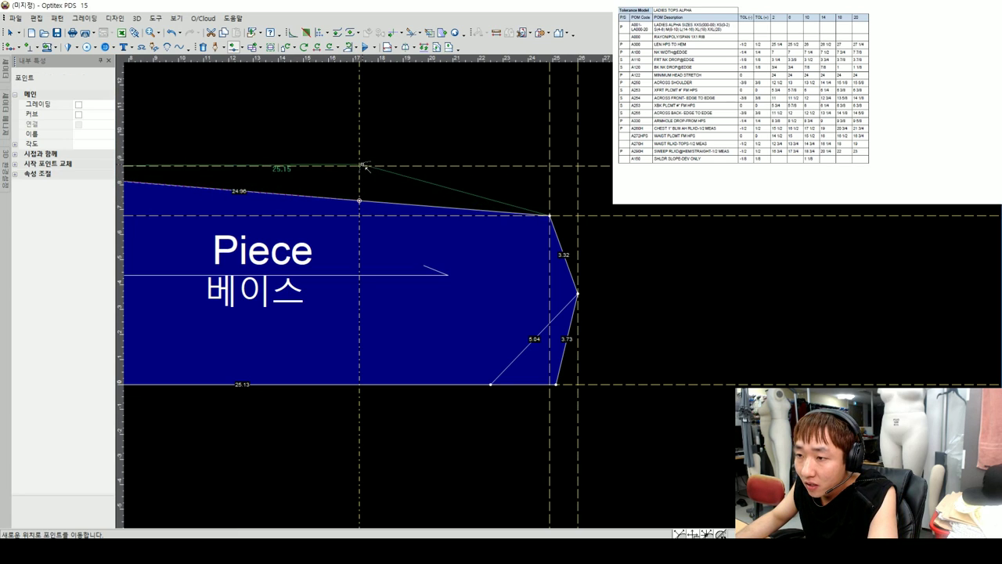
pyautogui.click(79, 105)
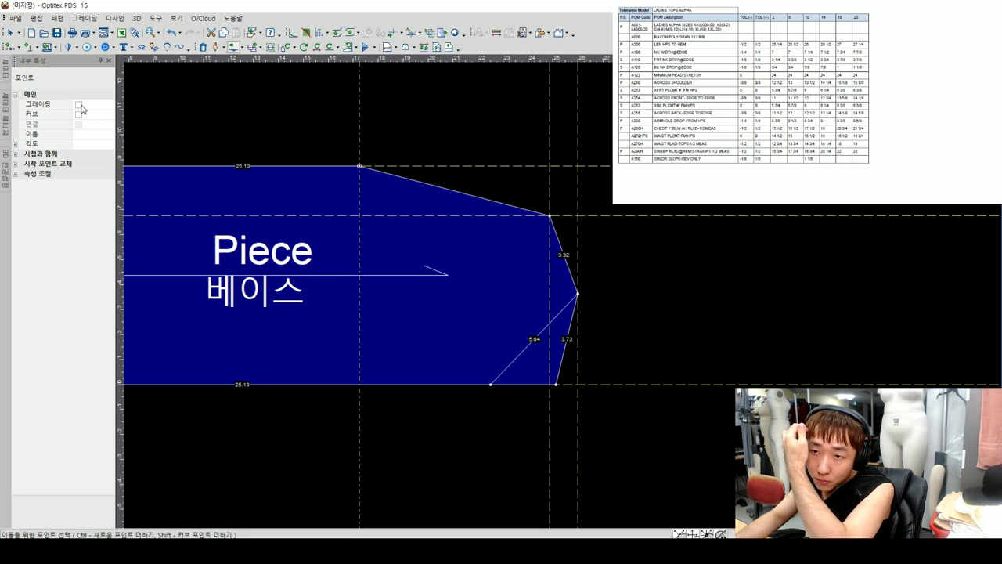
pyautogui.rightClick(449, 130)
pyautogui.scroll(-3, 470, 196)
pyautogui.scroll(2, 542, 226)
pyautogui.click(541, 225)
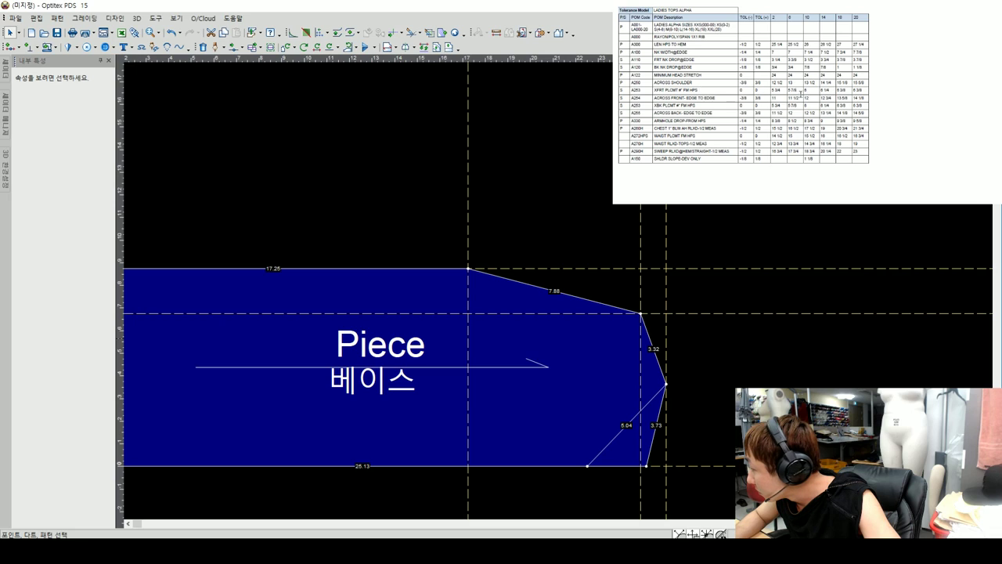
pyautogui.moveTo(661, 90); pyautogui.dragTo(694, 90)
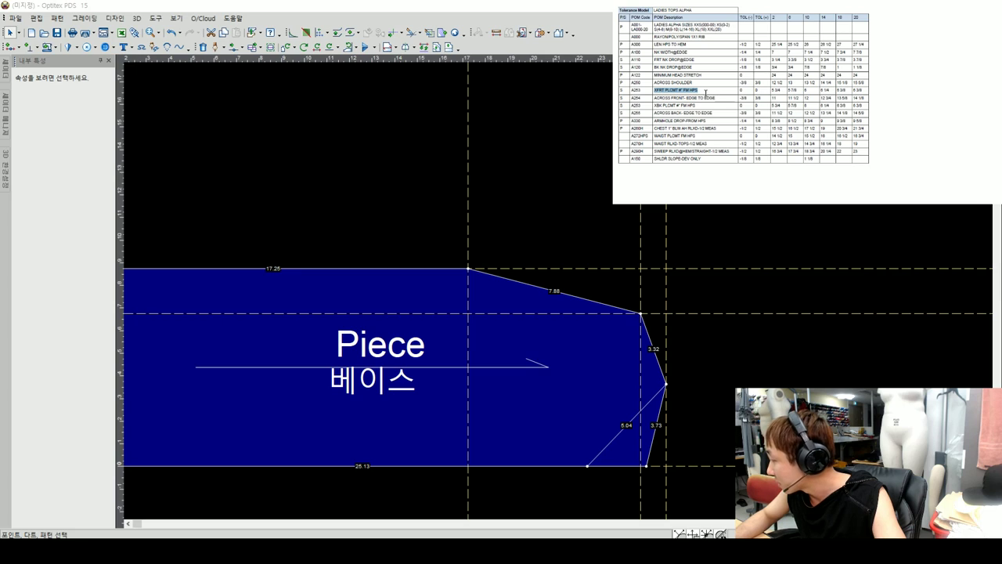
# - Add another vertical guideline through Guideline Properties
pyautogui.doubleClick(666, 248)
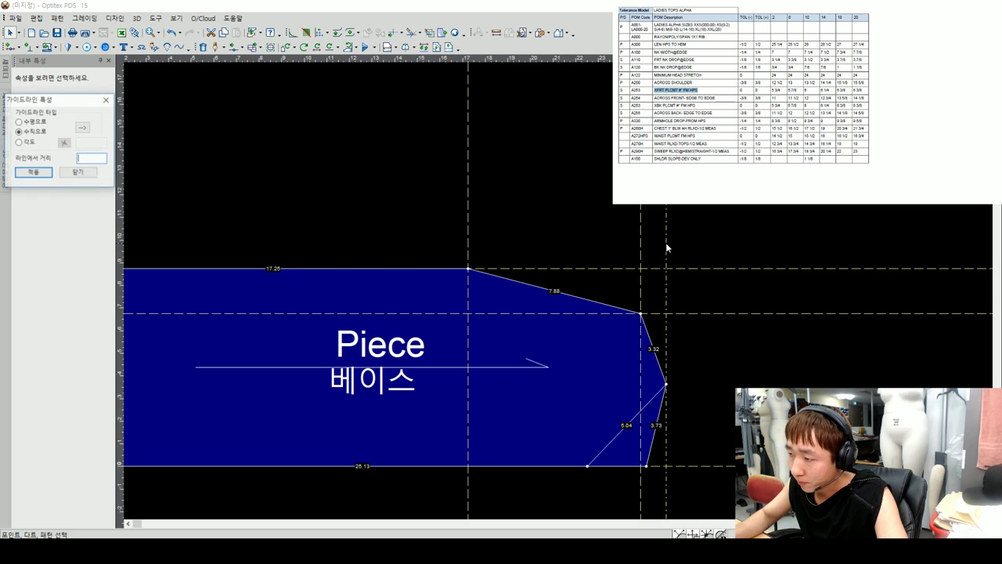
pyautogui.click(78, 175)
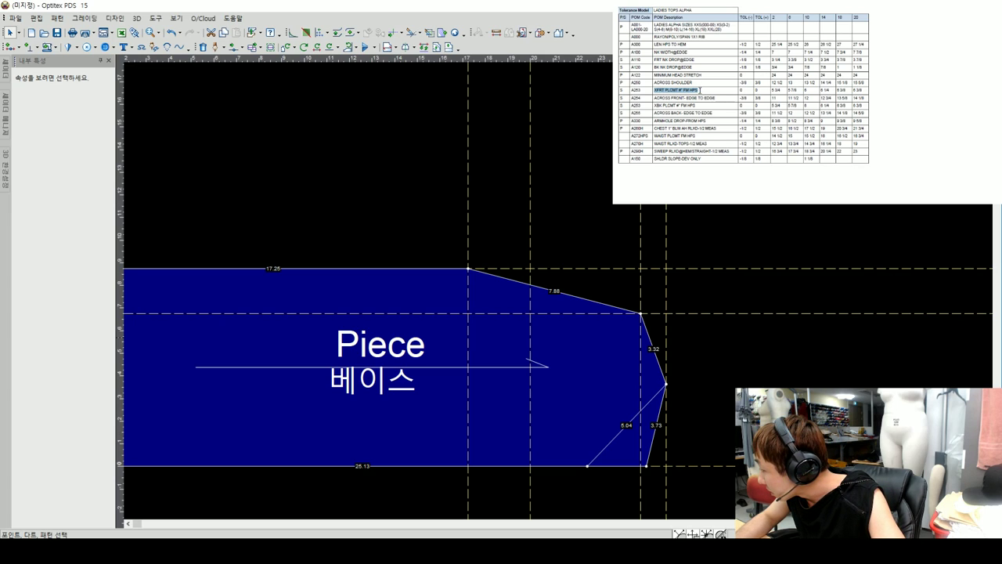
pyautogui.click(700, 91)
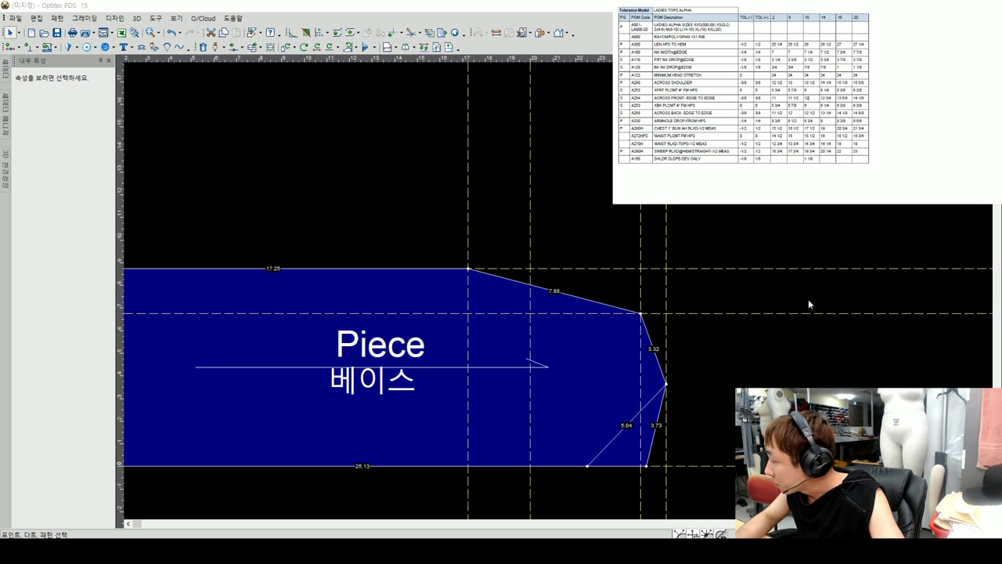
# - Add horizontal guidelines at 6 and 6.25 and bend the sloped edge into an 8.75 armhole curve
pyautogui.doubleClick(729, 465)
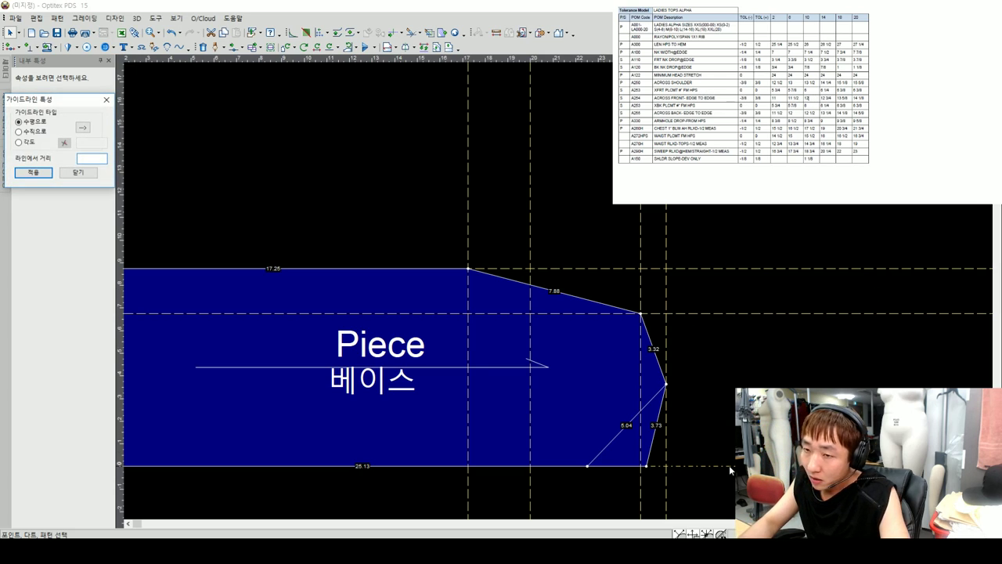
pyautogui.click(83, 175)
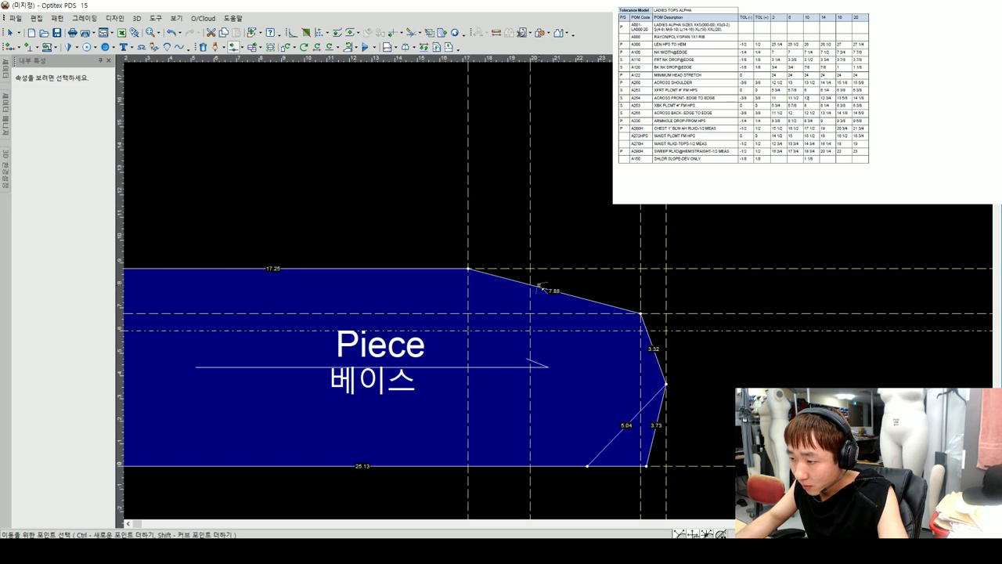
pyautogui.keyDown('shift'); pyautogui.moveTo(541, 288); pyautogui.dragTo(531, 329); pyautogui.keyUp('shift')
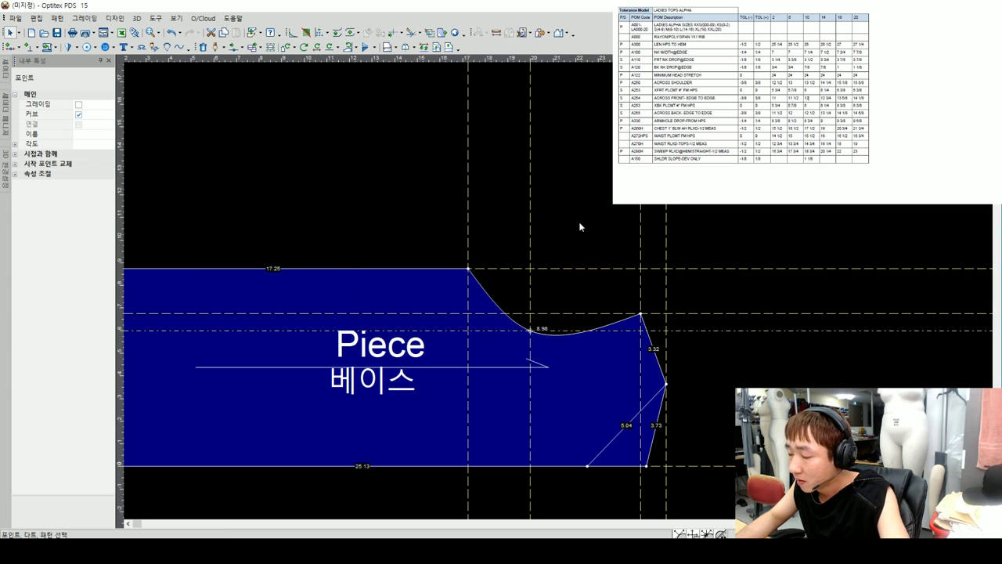
pyautogui.doubleClick(708, 465)
pyautogui.write('6.25')
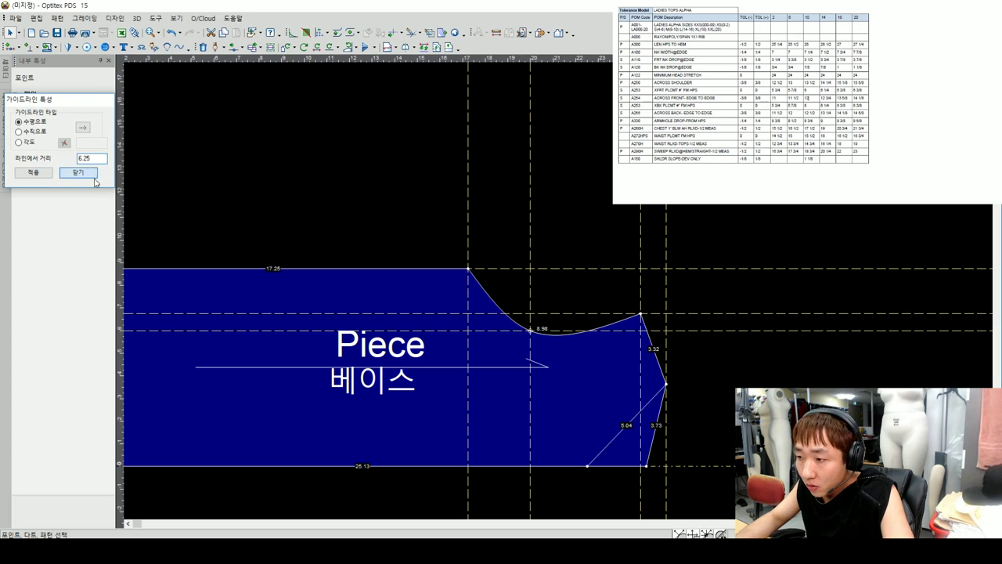
pyautogui.press('Return')
# - Draw an internal line from the armhole's top corner to the shoulder point and bend it into a curve
pyautogui.press('i')
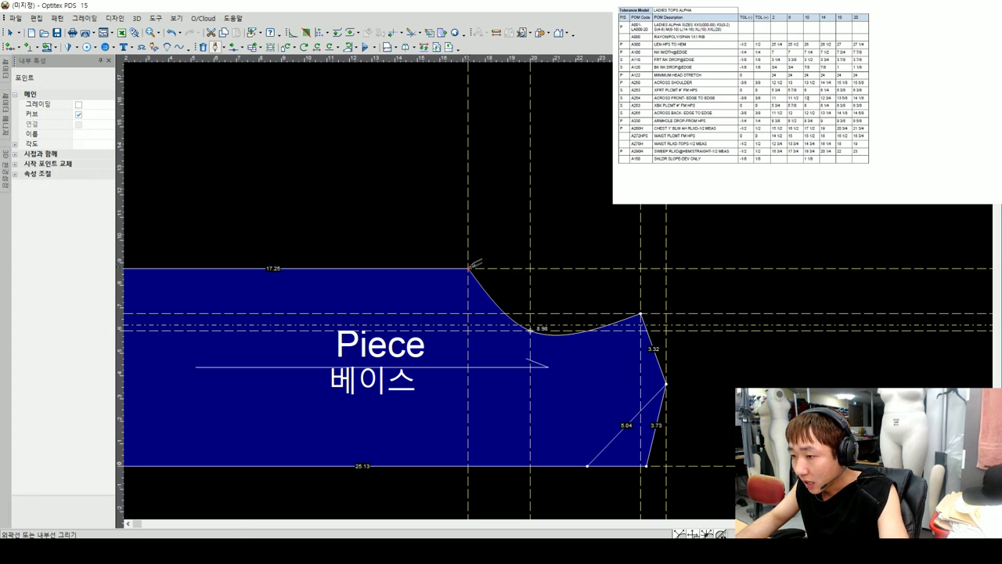
pyautogui.click(468, 269)
pyautogui.click(640, 313)
pyautogui.rightClick(592, 245)
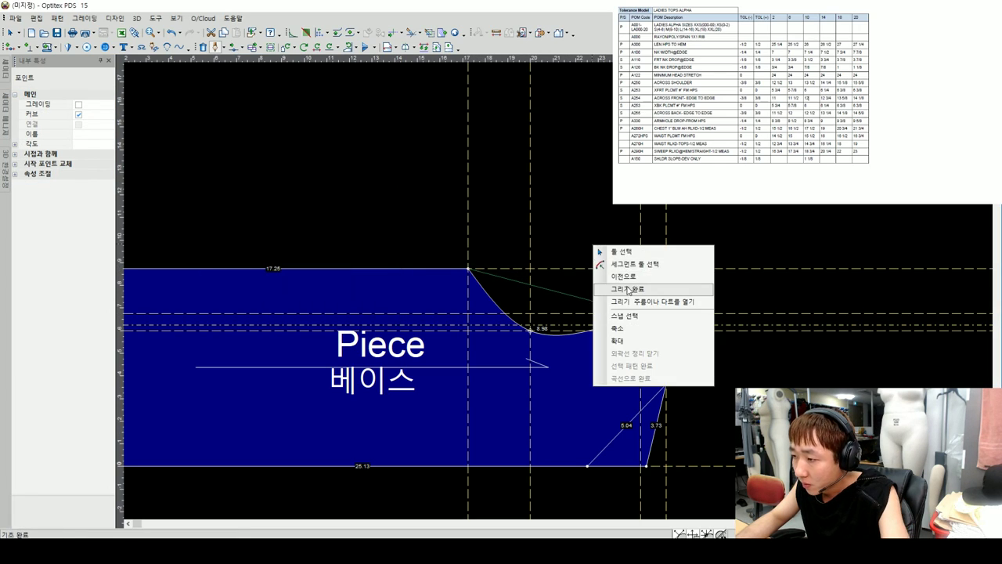
pyautogui.click(611, 252)
pyautogui.scroll(1, 561, 297)
pyautogui.keyDown('shift'); pyautogui.moveTo(563, 262); pyautogui.dragTo(563, 319); pyautogui.keyUp('shift')
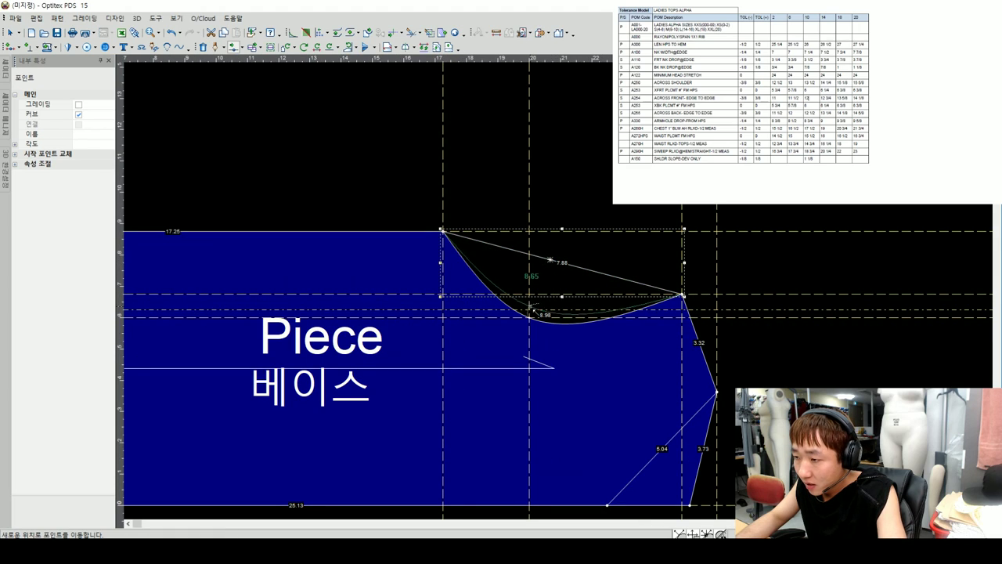
pyautogui.press('Return')
pyautogui.click(583, 251)
pyautogui.scroll(2, 557, 289)
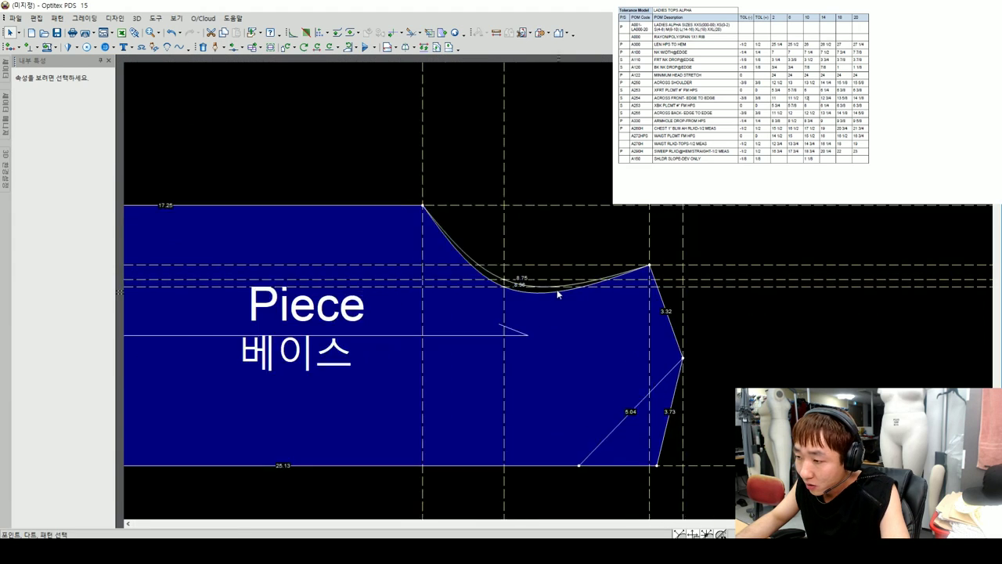
pyautogui.scroll(-2, 575, 291)
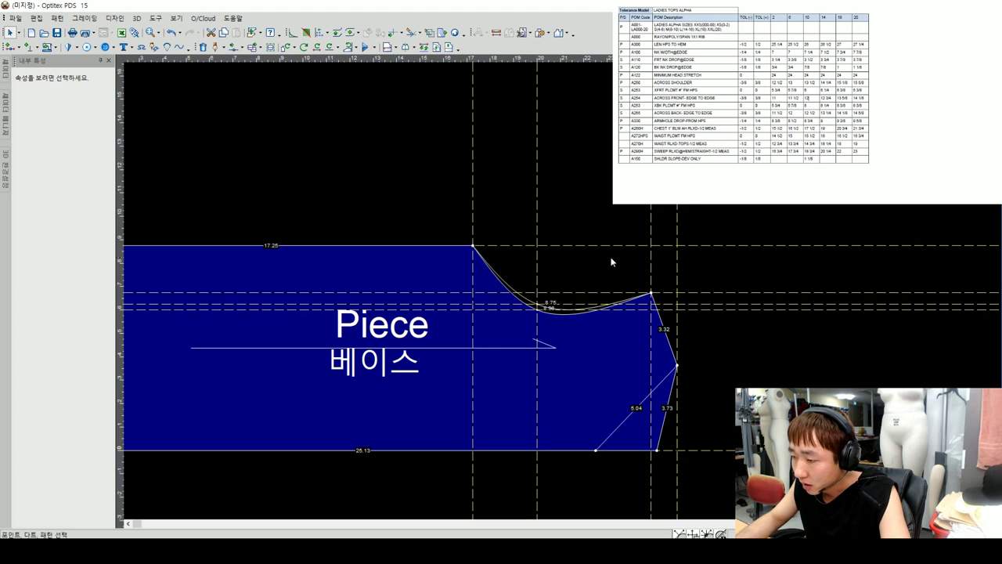
pyautogui.scroll(1, 613, 263)
pyautogui.scroll(1, 589, 287)
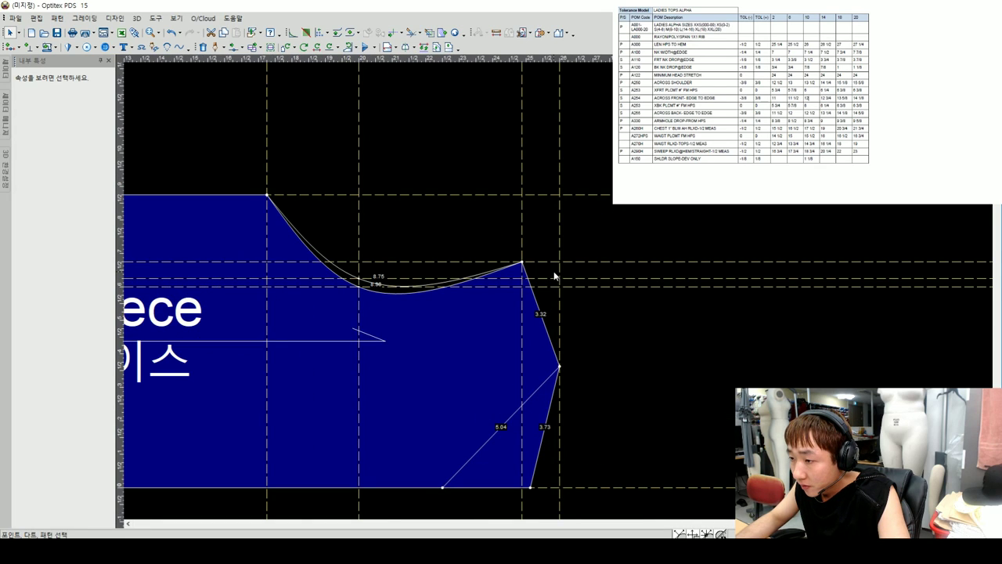
# - Snap an angled guideline through the shoulder point at 289.8°
pyautogui.doubleClick(560, 274)
pyautogui.click(82, 128)
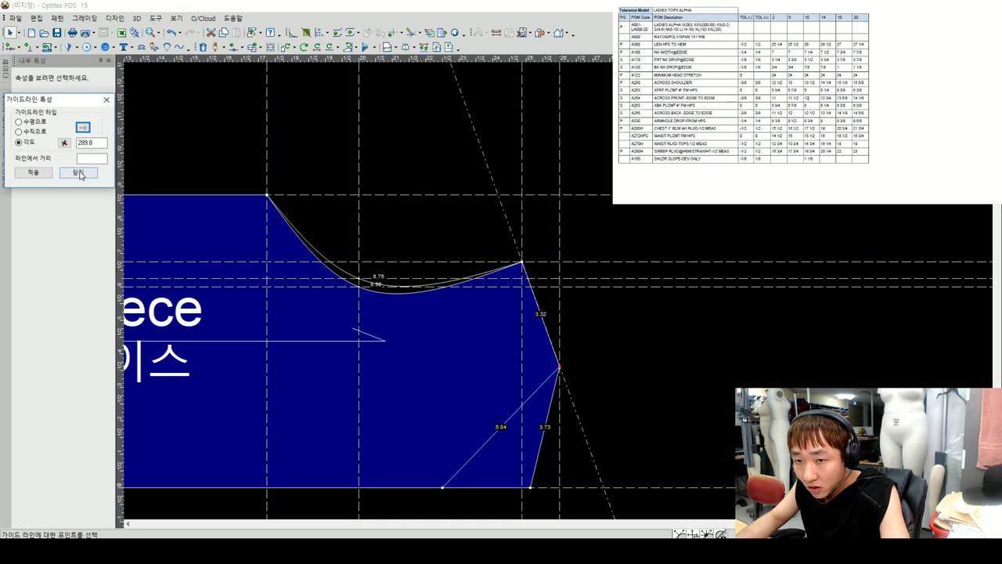
pyautogui.click(79, 173)
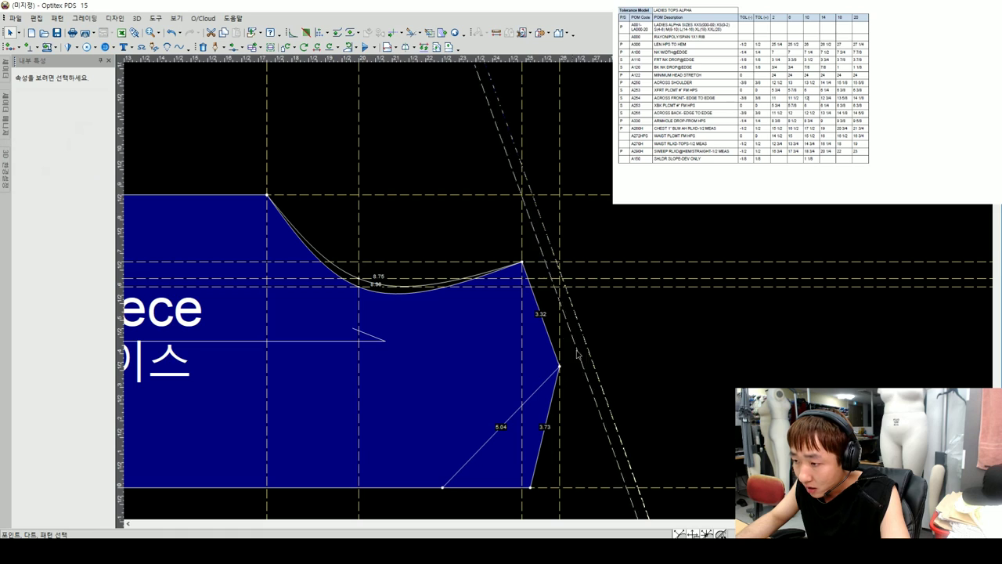
pyautogui.scroll(-3, 565, 299)
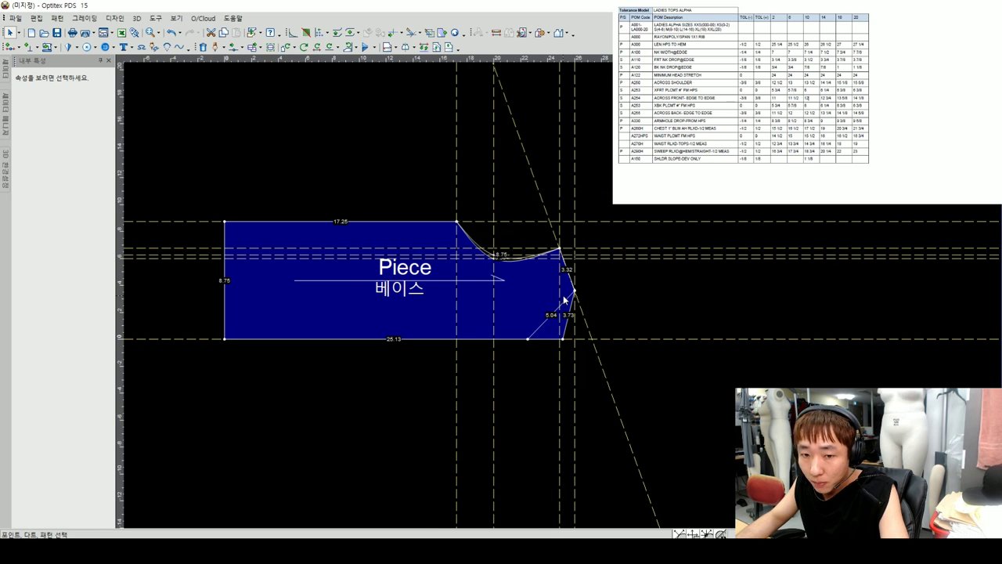
pyautogui.scroll(3, 564, 300)
# - Add a perpendicular guideline at 19.8° through the side-edge point
pyautogui.doubleClick(607, 370)
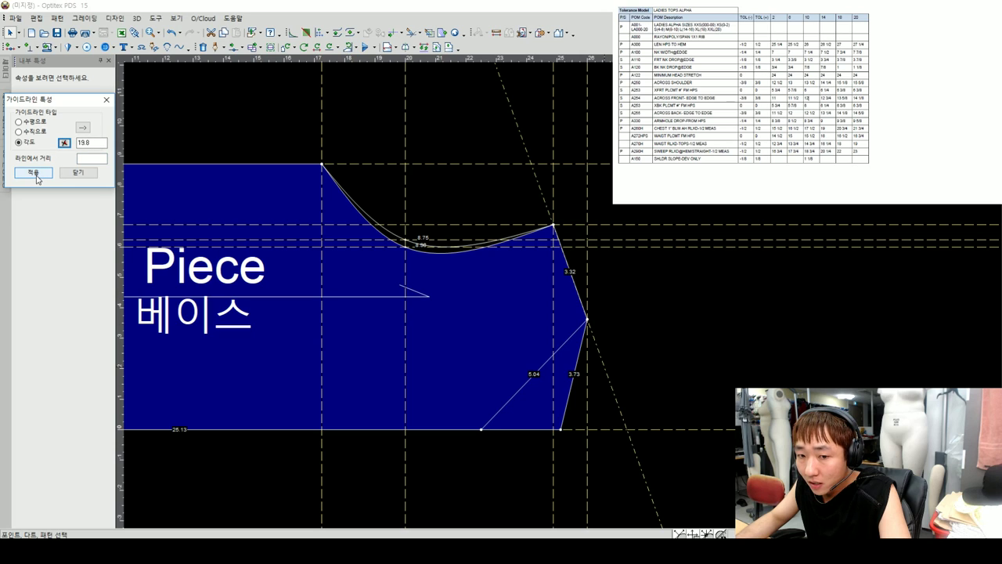
pyautogui.click(78, 174)
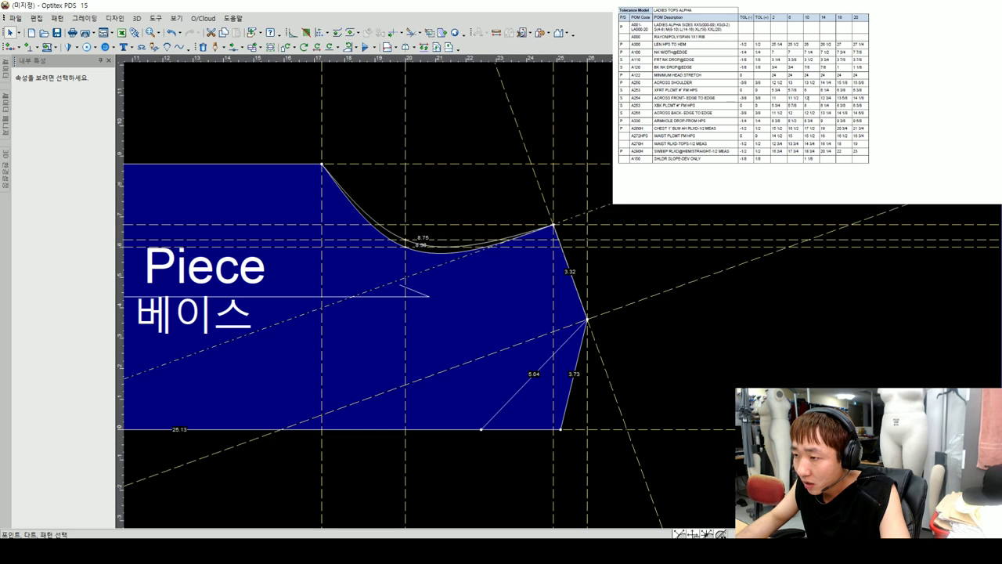
pyautogui.scroll(-2, 564, 298)
pyautogui.scroll(2, 560, 295)
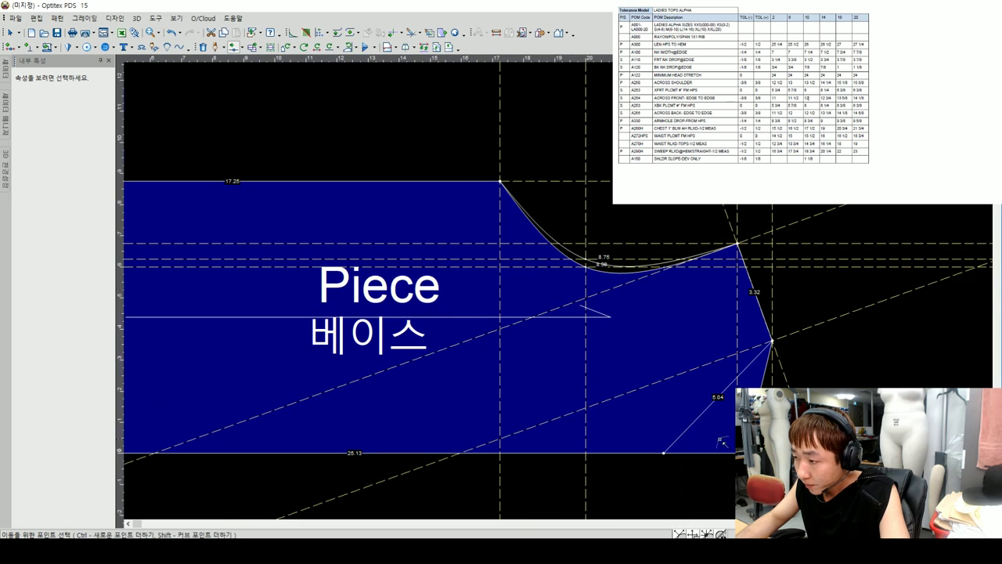
pyautogui.scroll(1, 563, 271)
pyautogui.scroll(1, 490, 267)
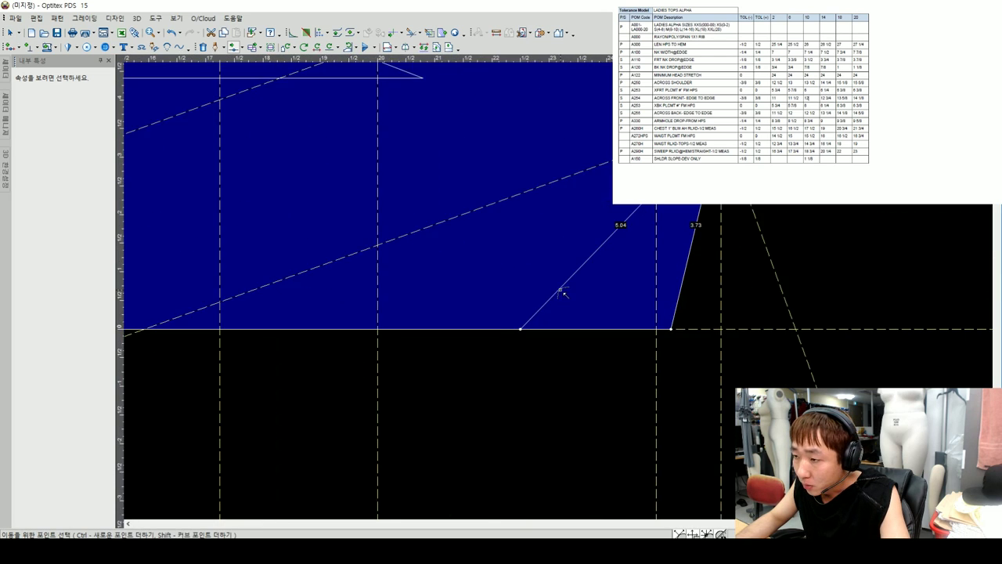
pyautogui.scroll(1, 562, 297)
pyautogui.click(519, 323)
# - Fix the moved internal-line point in place, curving the line to 5.43
pyautogui.scroll(1, 557, 291)
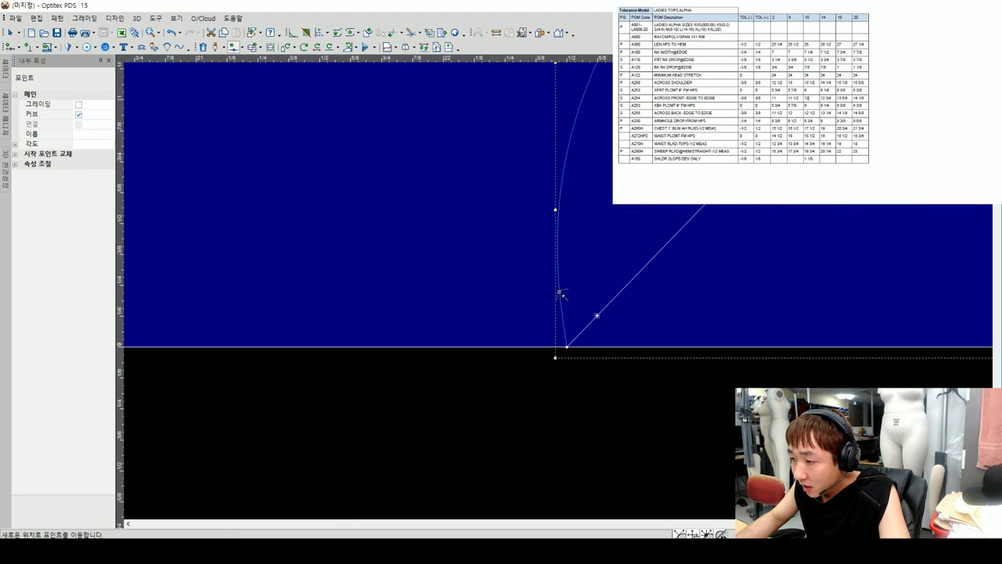
pyautogui.click(592, 307)
pyautogui.press('Return')
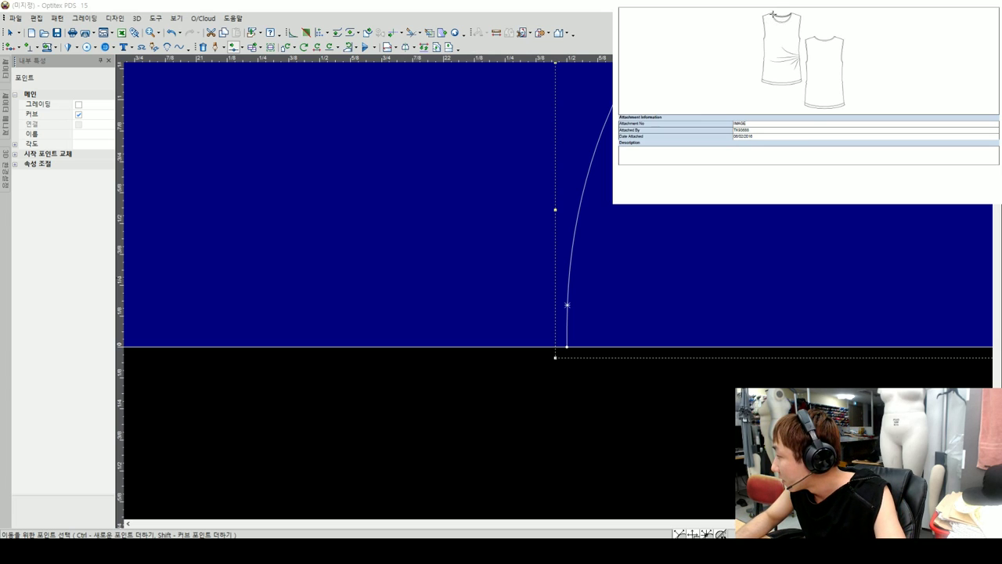
pyautogui.scroll(1, 559, 280)
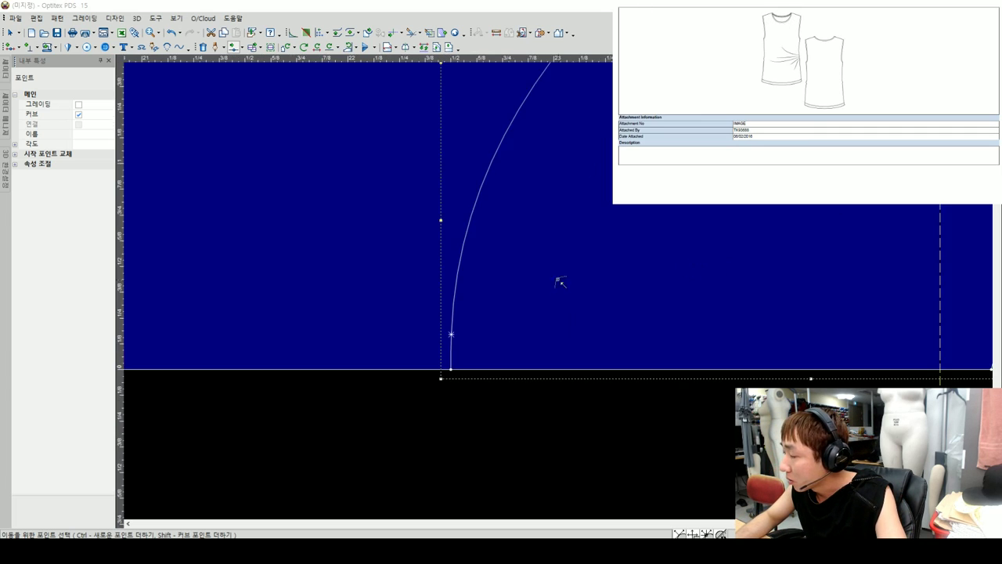
pyautogui.scroll(2, 671, 217)
pyautogui.scroll(2, 559, 278)
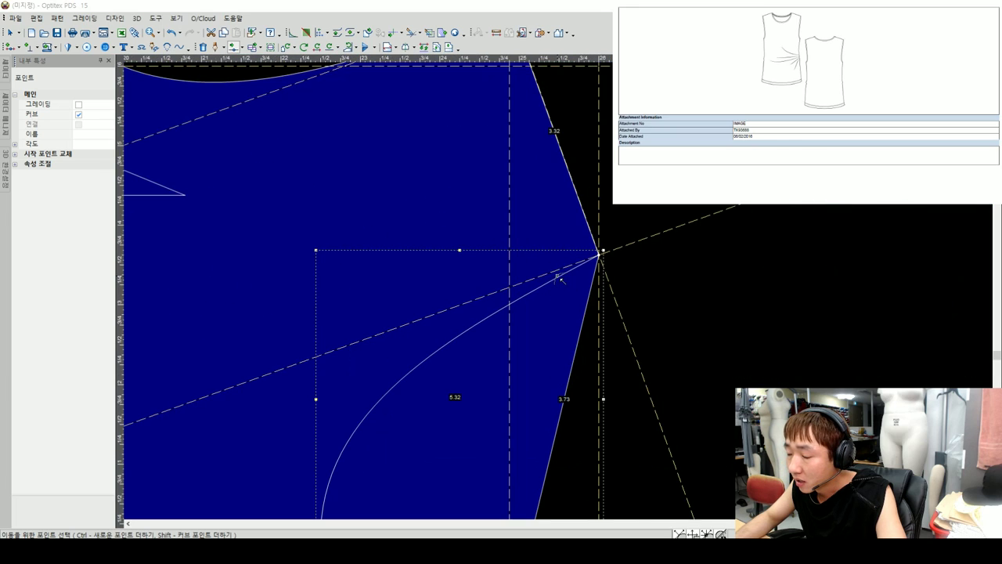
# - Move the neckline curve's end point exactly onto the shoulder-neck corner
pyautogui.click(595, 260)
pyautogui.scroll(1, 563, 288)
pyautogui.scroll(1, 565, 290)
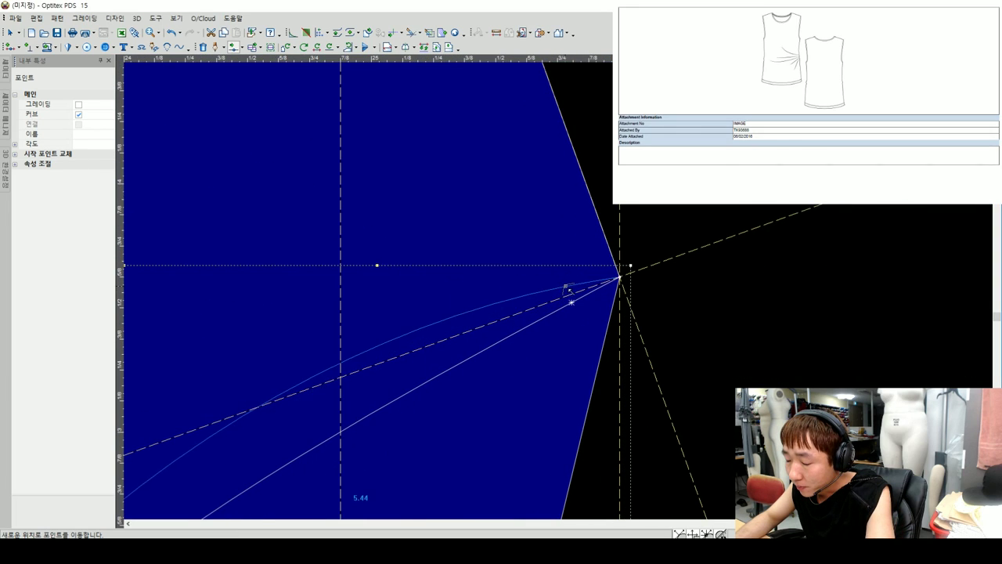
pyautogui.scroll(1, 566, 288)
pyautogui.click(552, 280)
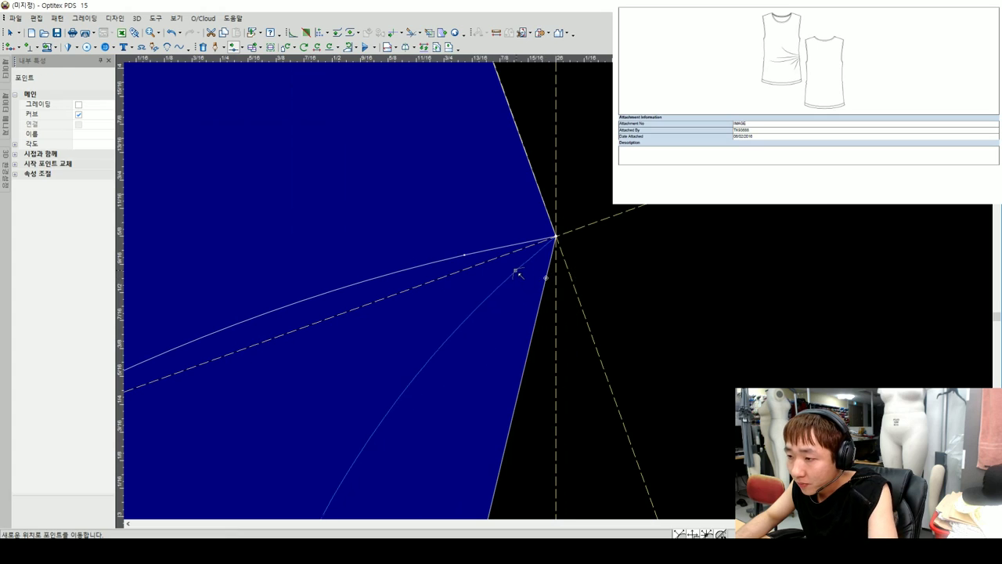
pyautogui.click(515, 270)
pyautogui.scroll(1, 580, 264)
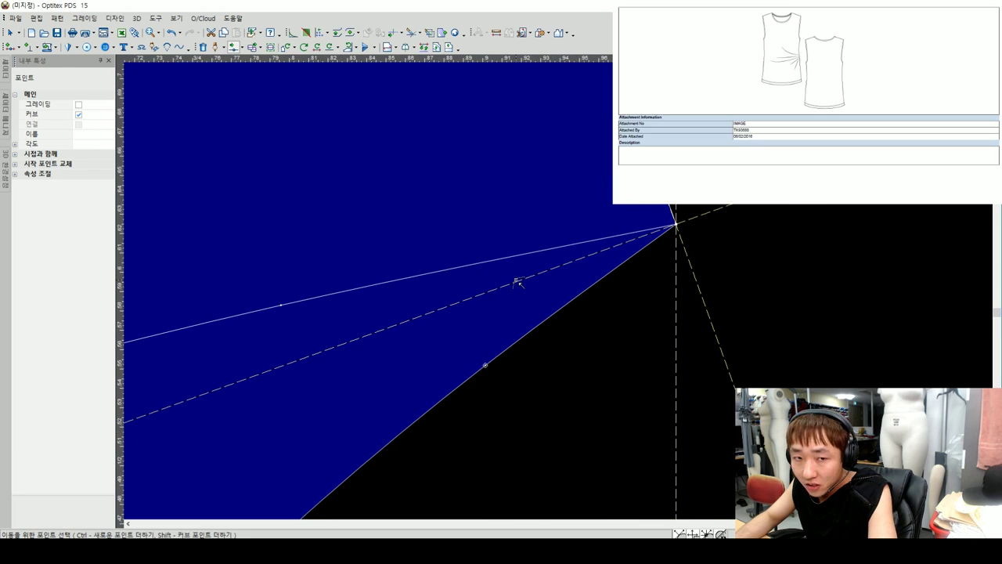
pyautogui.scroll(-1, 548, 292)
pyautogui.scroll(-1, 541, 299)
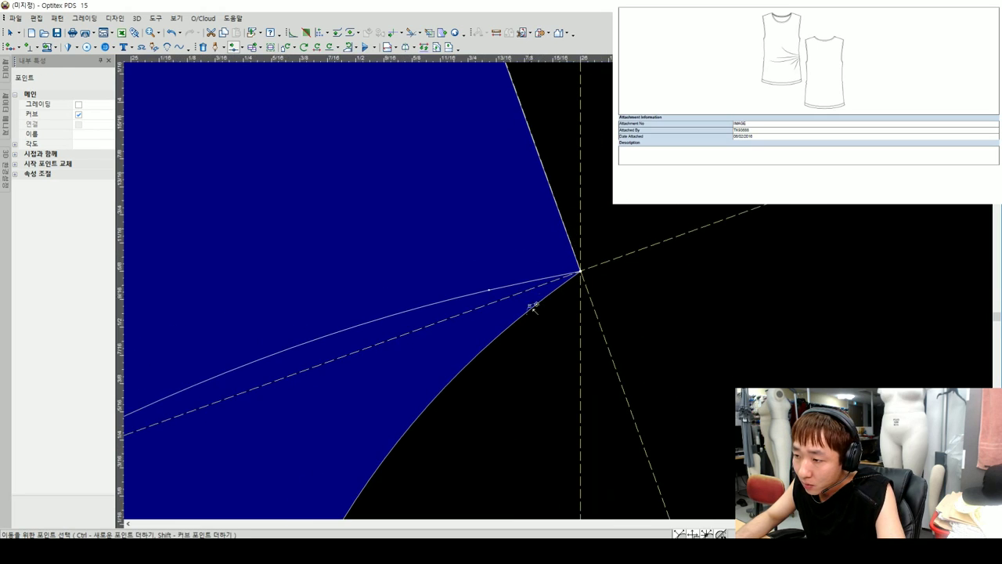
pyautogui.scroll(-2, 548, 298)
pyautogui.scroll(-1, 575, 291)
pyautogui.press('Escape')
pyautogui.press('Escape')
# - Rotate the half front piece 90° so it stands upright
pyautogui.scroll(-1, 580, 285)
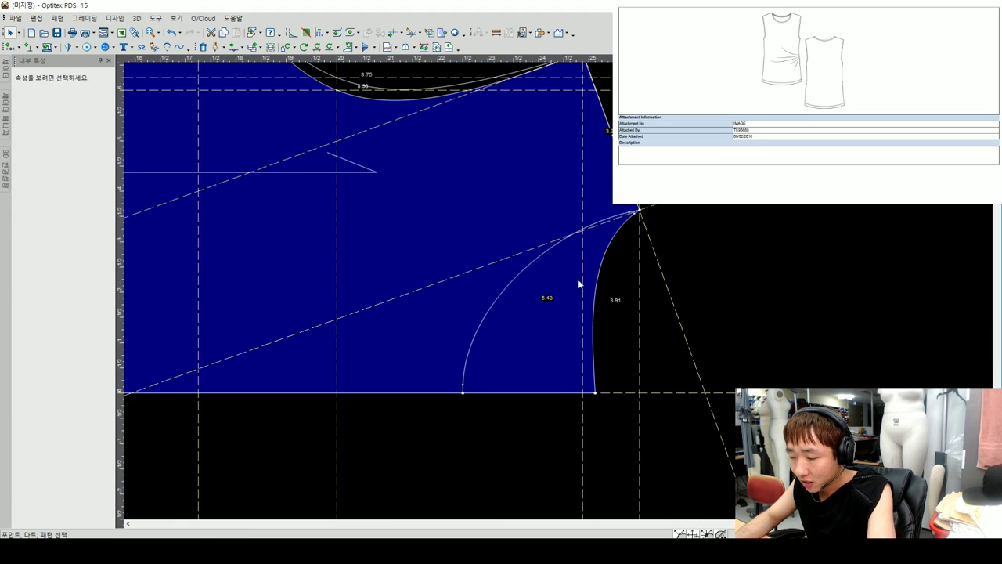
pyautogui.scroll(-1, 558, 294)
pyautogui.scroll(1, 585, 288)
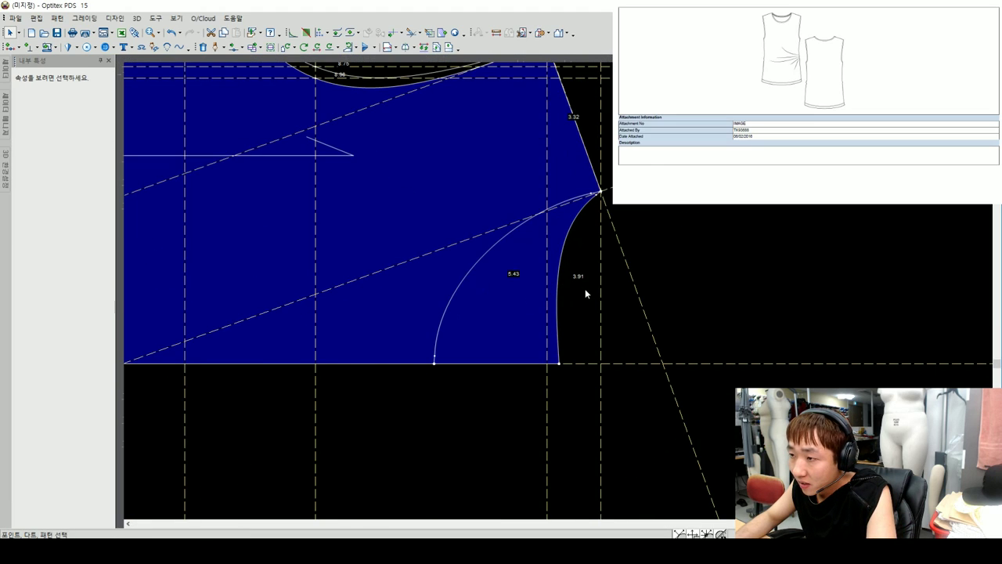
pyautogui.hotkey('ctrl', 'r')
# - Mirror the half bodice across its centre line into a full front piece
pyautogui.press('m')
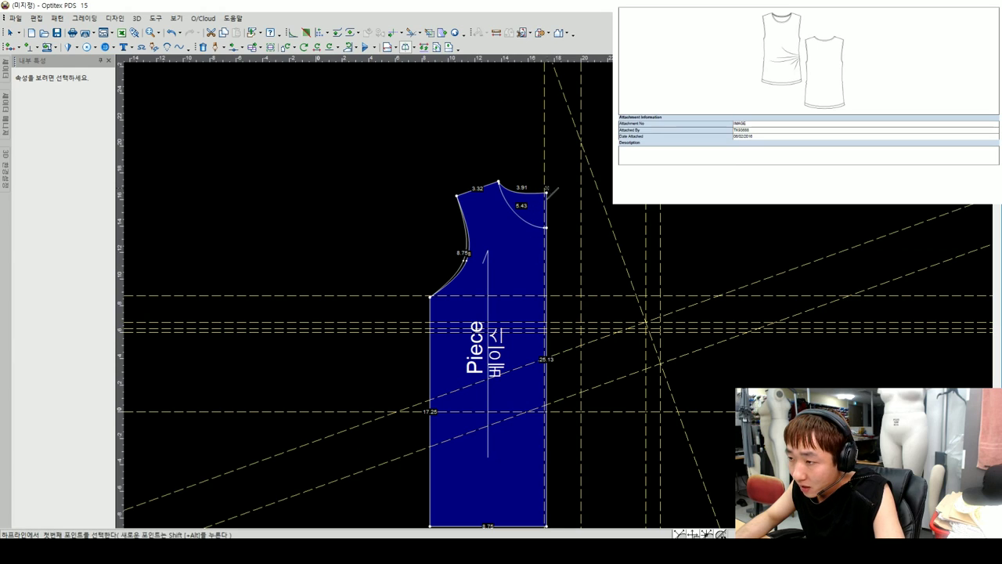
pyautogui.scroll(-2, 597, 393)
pyautogui.click(536, 185)
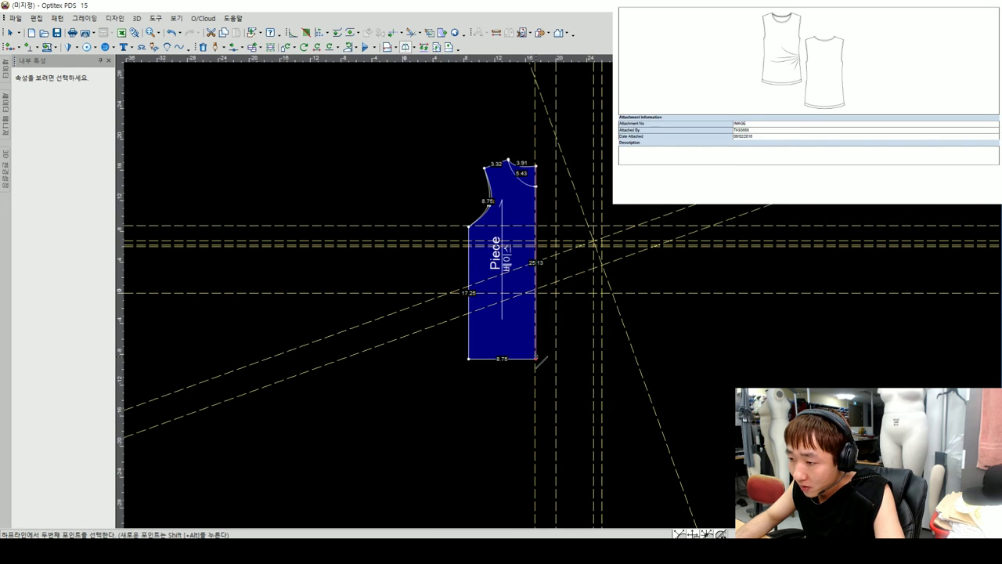
pyautogui.click(535, 358)
pyautogui.scroll(3, 553, 290)
pyautogui.scroll(3, 552, 296)
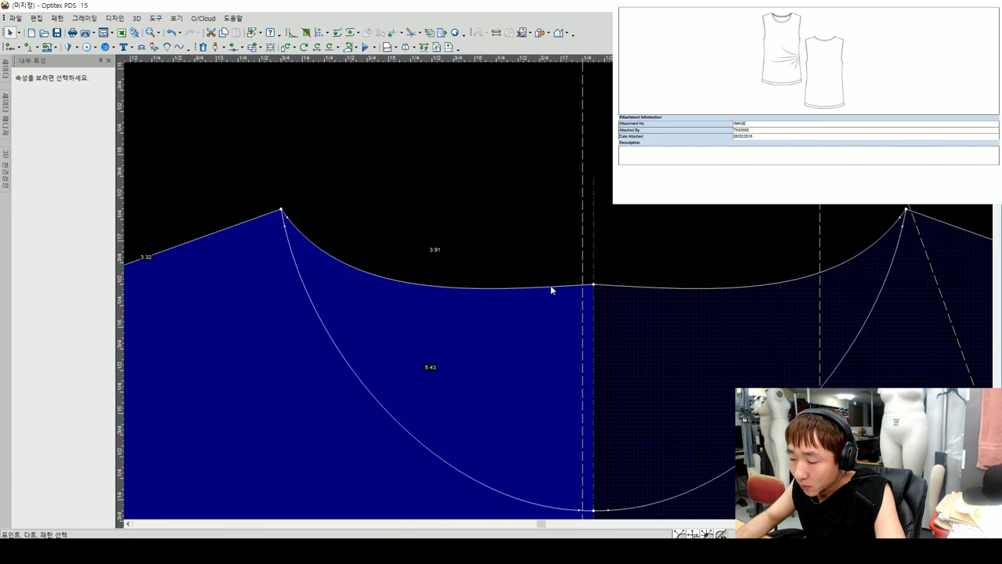
pyautogui.scroll(3, 551, 286)
pyautogui.scroll(-2, 553, 293)
# - Flatten the shallow neckline curve to 3.88
pyautogui.moveTo(525, 294); pyautogui.dragTo(545, 289)
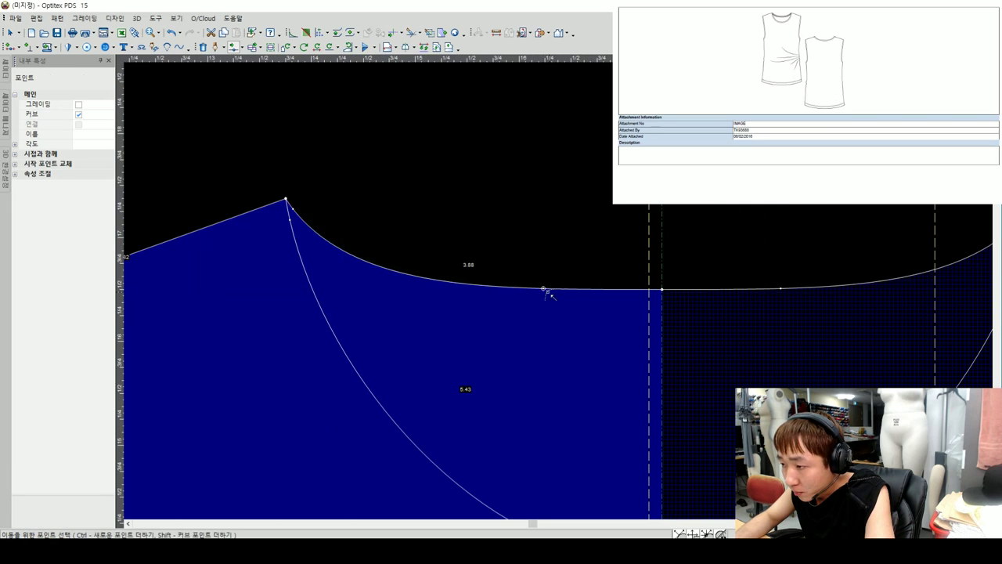
pyautogui.scroll(-2, 552, 290)
pyautogui.scroll(2, 572, 297)
pyautogui.scroll(-2, 578, 302)
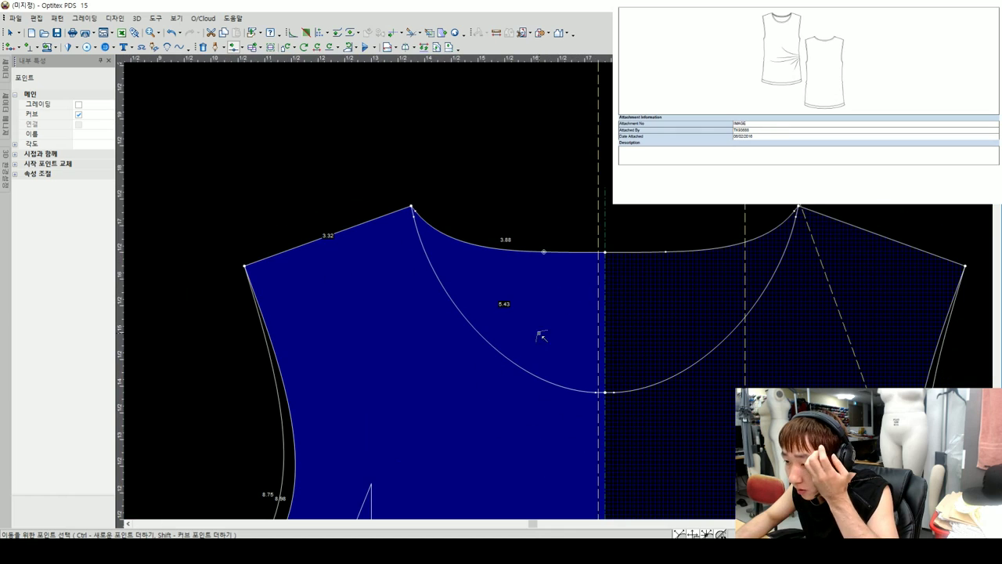
# - Reshape the deep neckline curve near the shoulder point to 5.61
pyautogui.moveTo(488, 344); pyautogui.dragTo(492, 359)
pyautogui.scroll(2, 577, 381)
pyautogui.scroll(1, 564, 291)
pyautogui.scroll(-3, 553, 293)
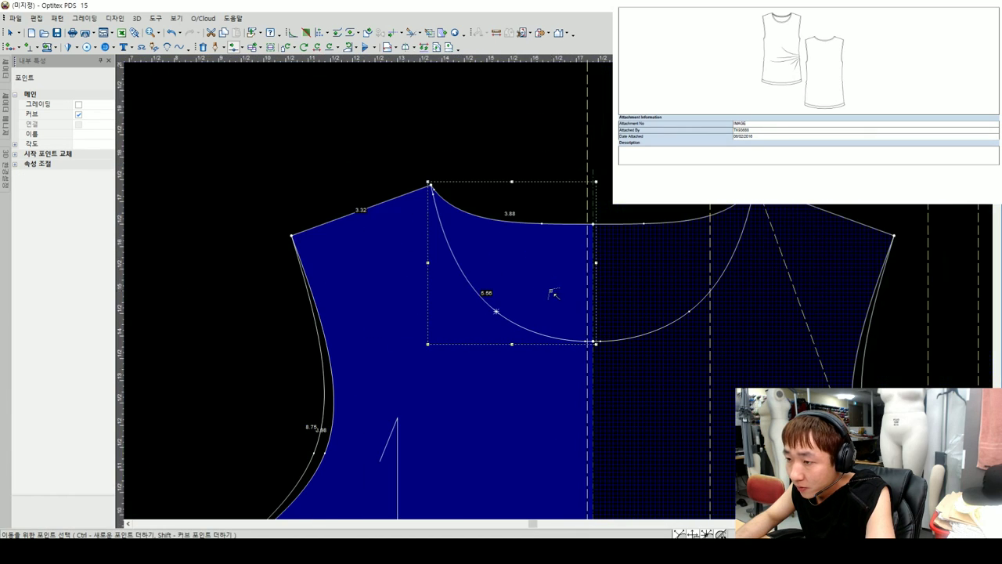
pyautogui.scroll(2, 540, 273)
pyautogui.scroll(-3, 559, 292)
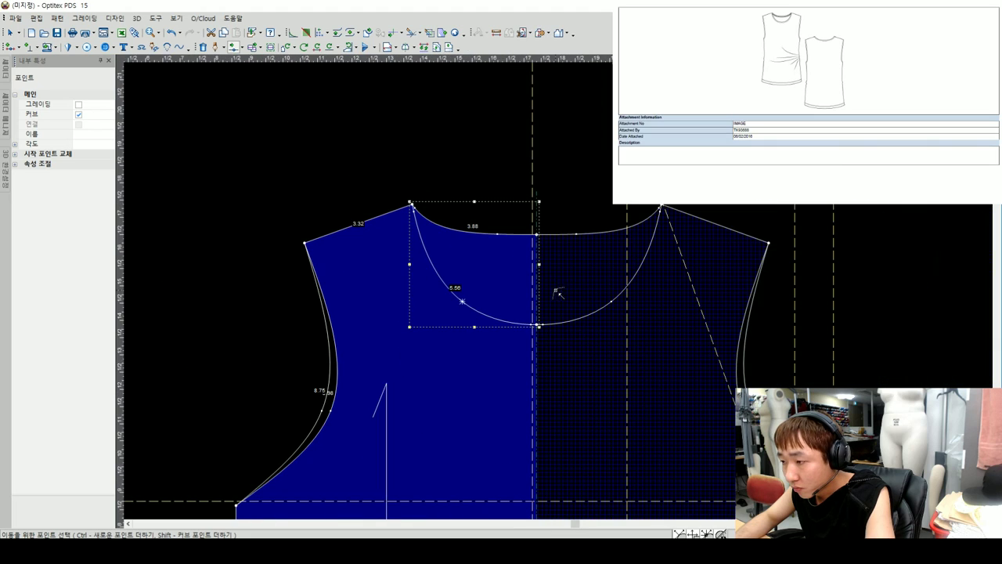
pyautogui.moveTo(463, 302); pyautogui.dragTo(464, 304)
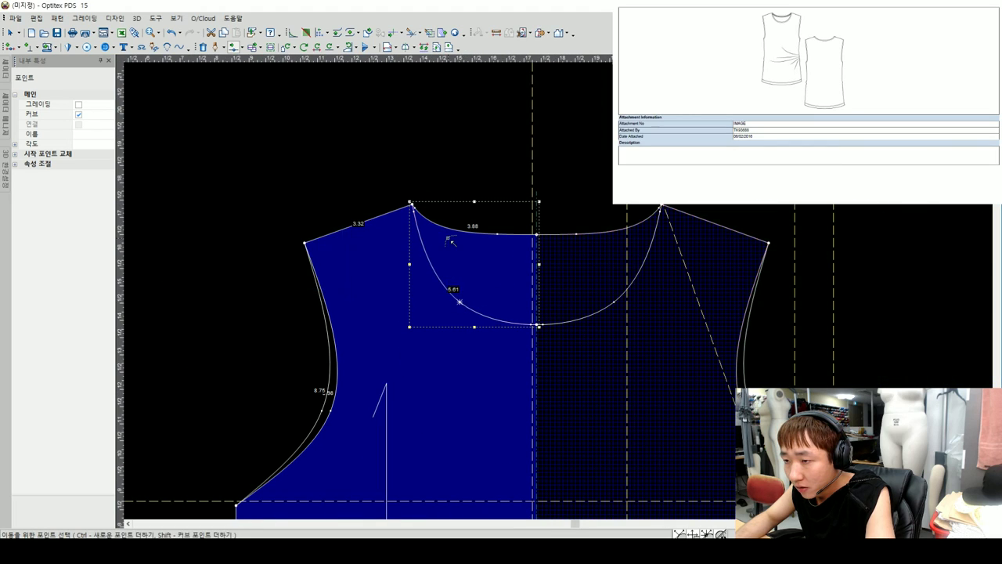
pyautogui.scroll(3, 501, 250)
pyautogui.scroll(2, 523, 254)
pyautogui.moveTo(511, 255); pyautogui.dragTo(515, 290)
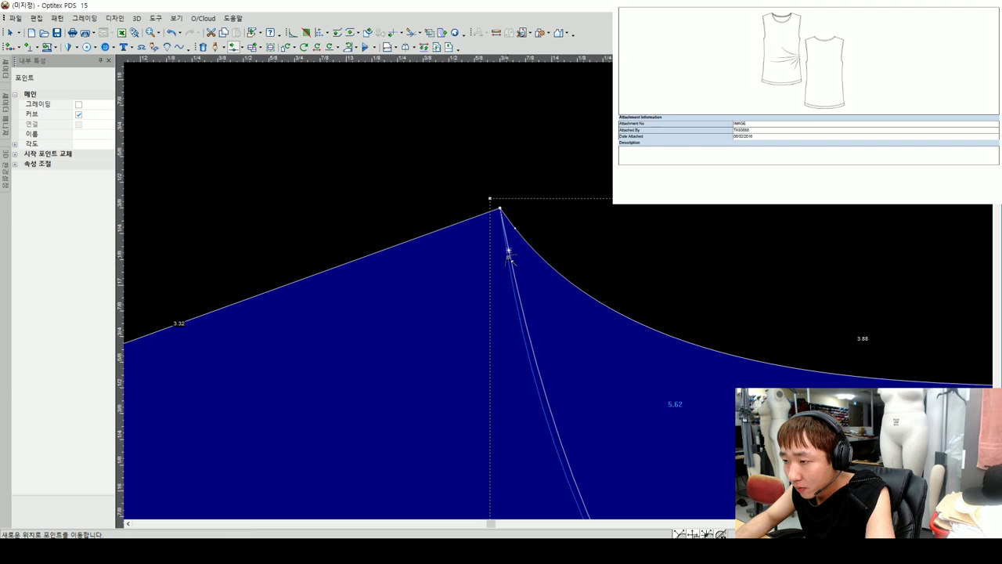
pyautogui.scroll(-3, 577, 293)
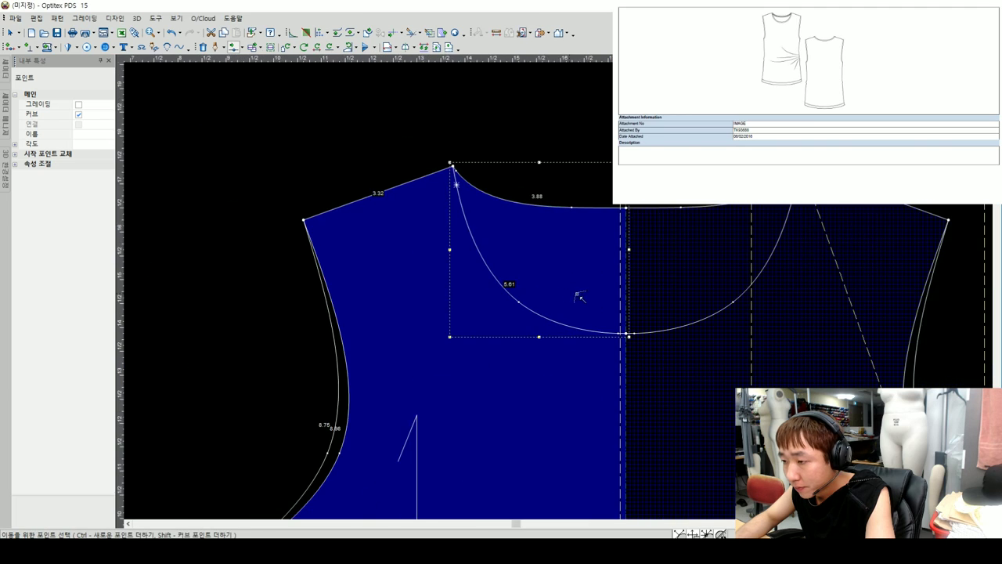
pyautogui.scroll(-2, 573, 288)
# - Switch back to the Select tool and nudge the deep neckline point so it measures 5.6
pyautogui.rightClick(540, 271)
pyautogui.click(564, 296)
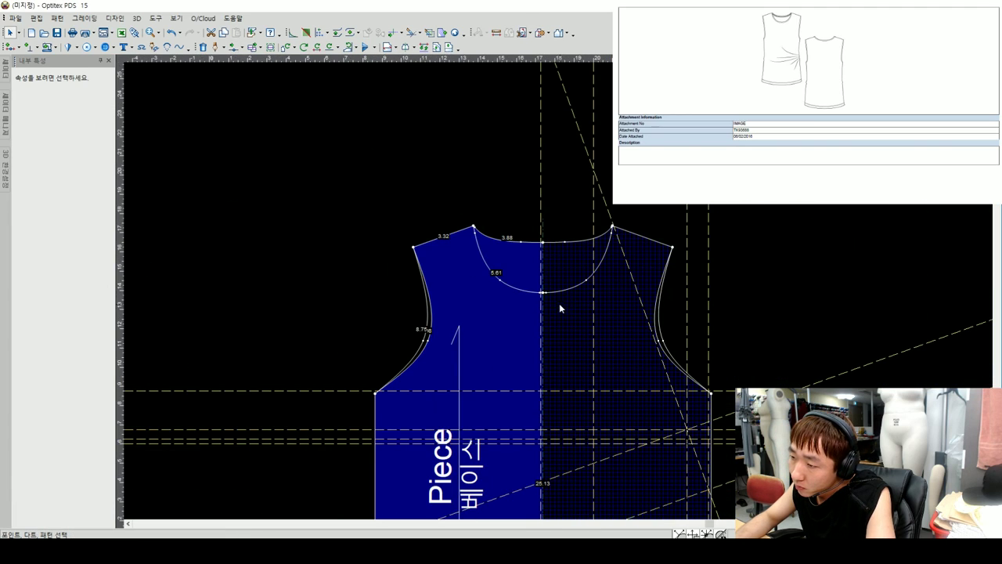
pyautogui.scroll(3, 559, 297)
pyautogui.scroll(-2, 556, 290)
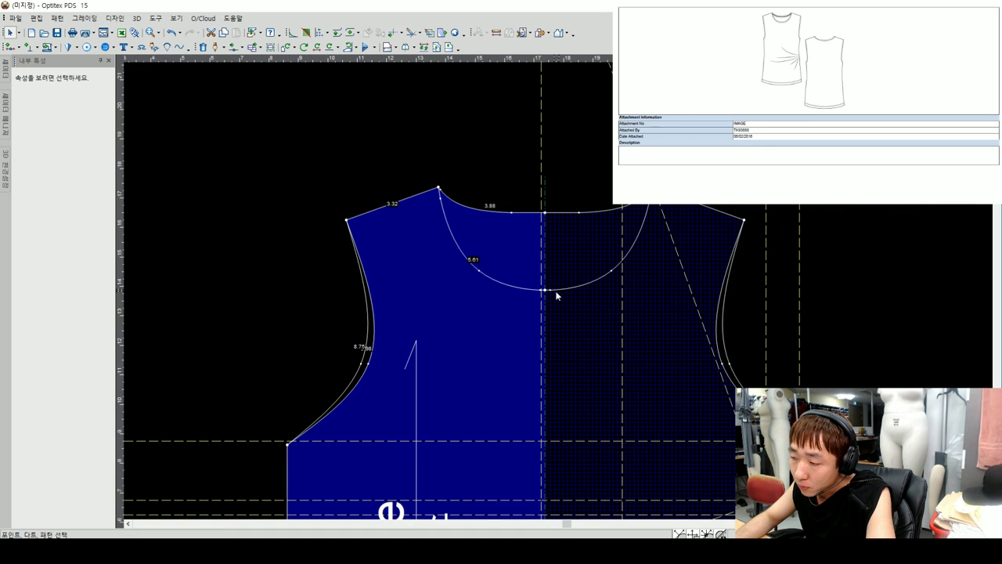
pyautogui.scroll(2, 555, 290)
pyautogui.scroll(1, 560, 289)
pyautogui.scroll(1, 558, 288)
pyautogui.scroll(1, 557, 290)
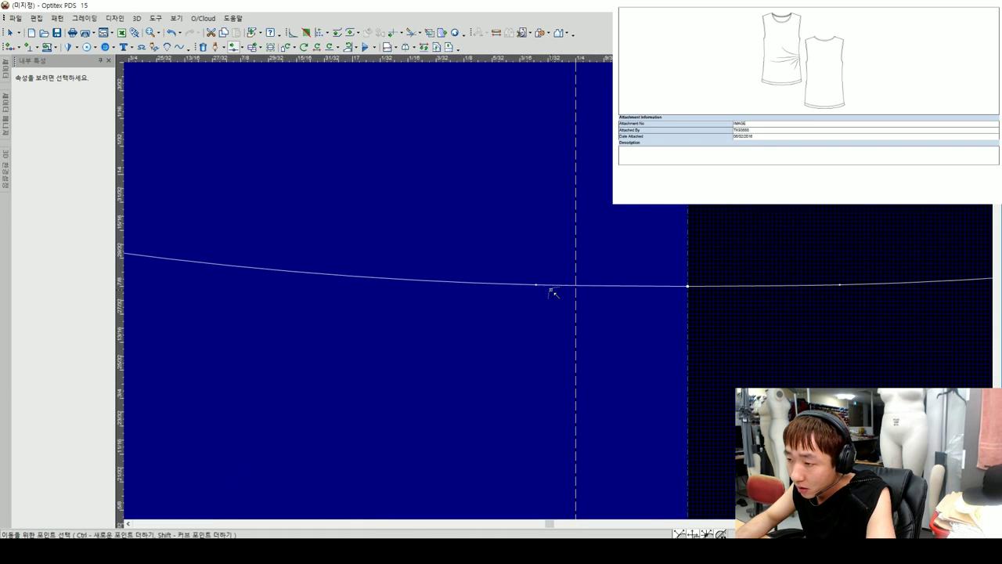
pyautogui.click(537, 287)
pyautogui.scroll(-2, 556, 258)
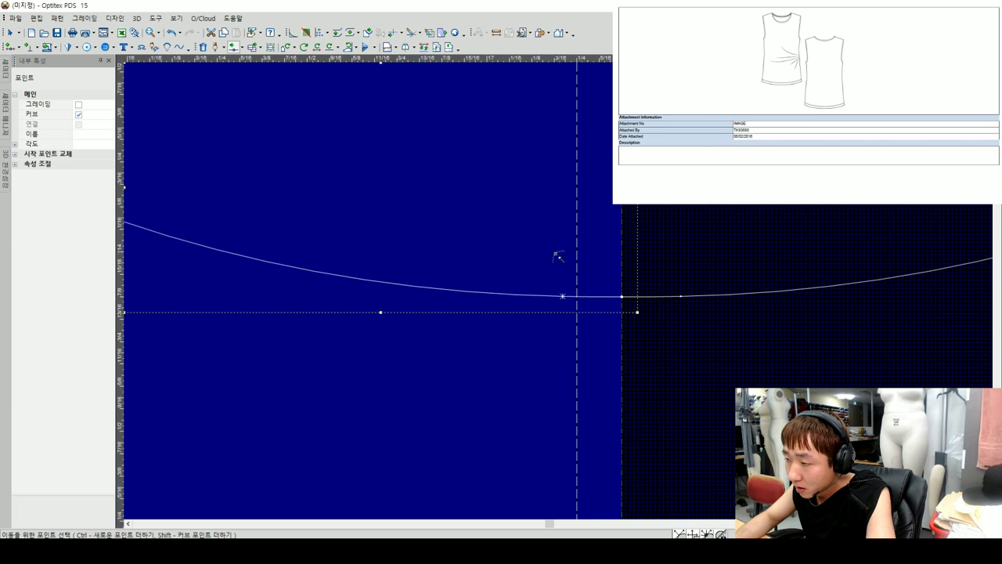
pyautogui.scroll(-2, 559, 257)
pyautogui.scroll(-1, 559, 286)
pyautogui.click(456, 278)
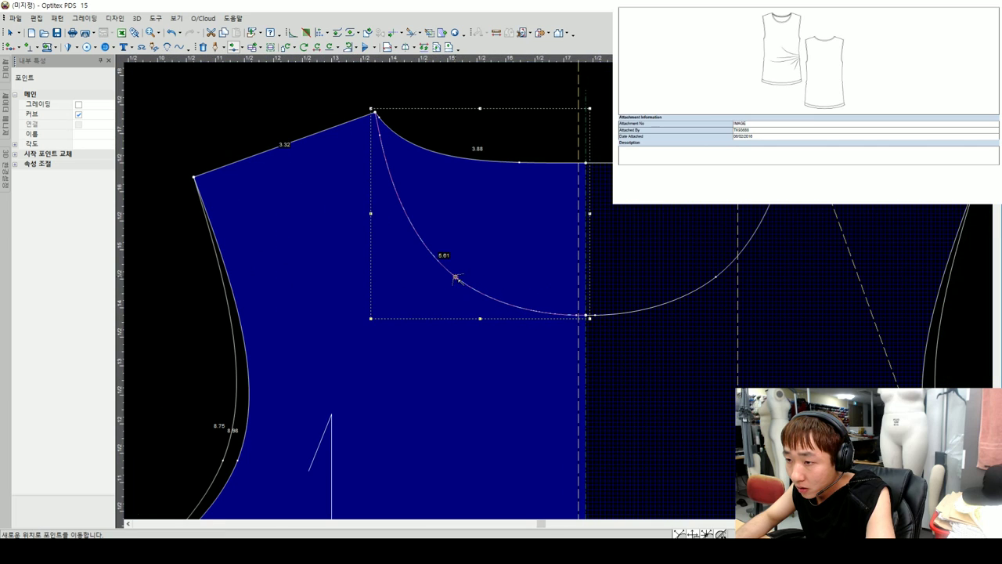
pyautogui.scroll(-3, 541, 329)
pyautogui.press('Escape')
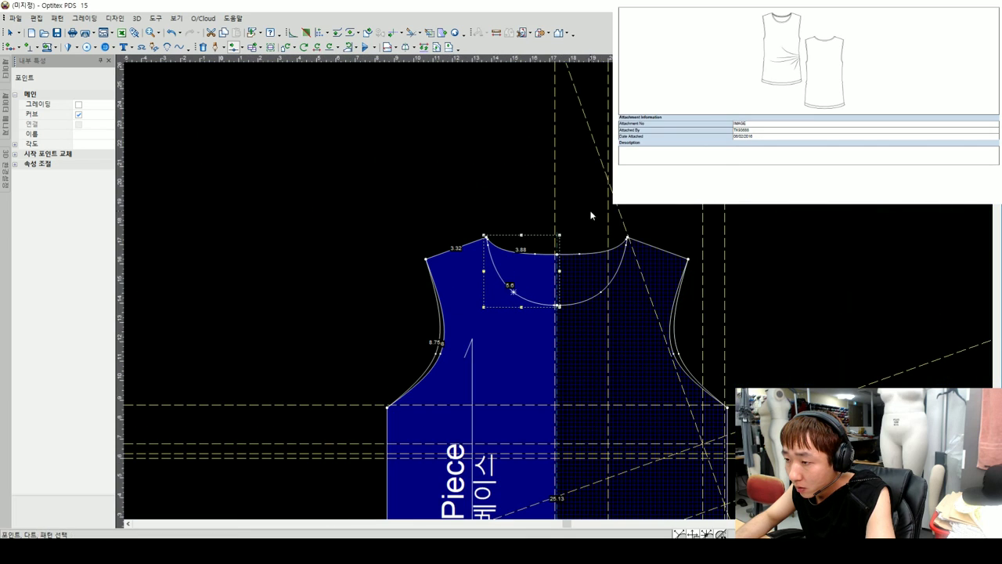
# - Rotate the bodice piece 90° so the neckline faces right
pyautogui.scroll(2, 557, 298)
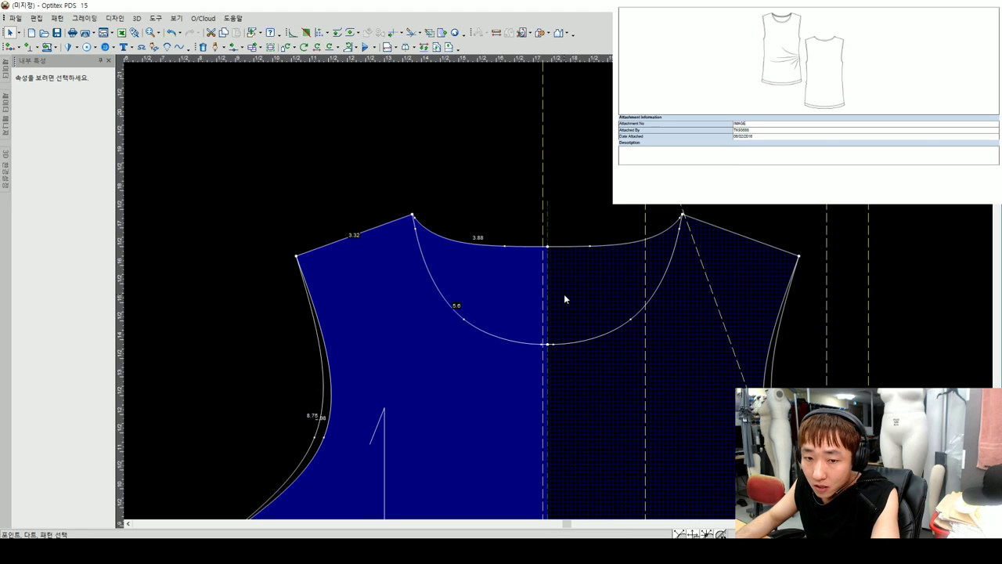
pyautogui.scroll(-2, 565, 290)
pyautogui.scroll(-2, 565, 290)
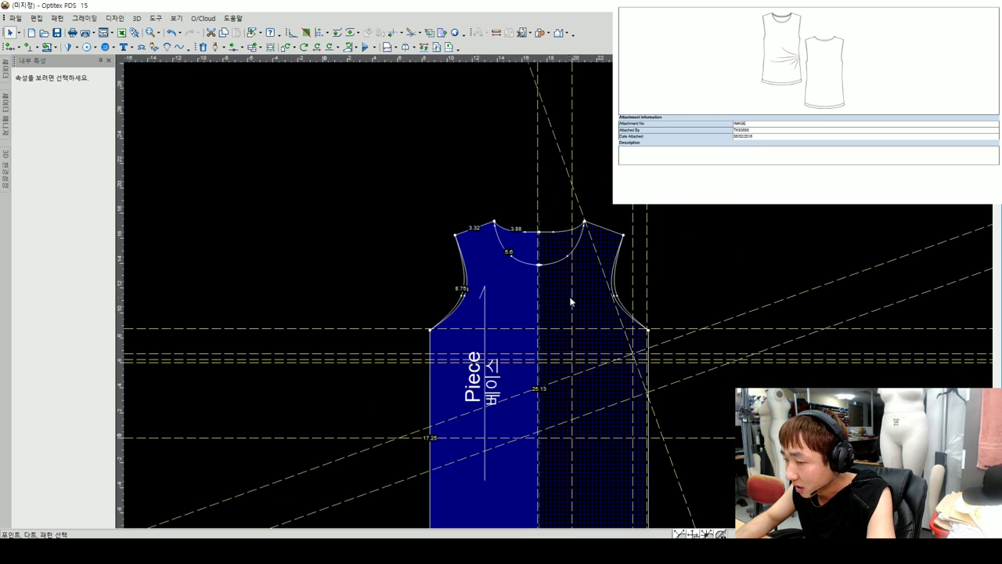
pyautogui.hotkey('ctrl', 'r')
# - Overlay the front bodice on the other piece at the armhole corner, showing 8.75 beside 8.96
pyautogui.scroll(-2, 602, 271)
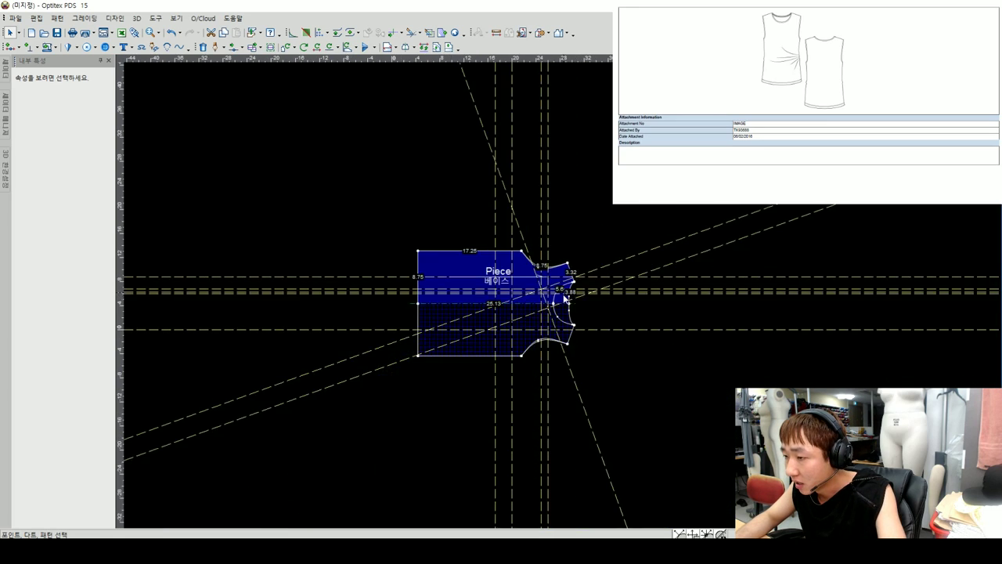
pyautogui.scroll(2, 602, 271)
pyautogui.moveTo(588, 270); pyautogui.dragTo(559, 290)
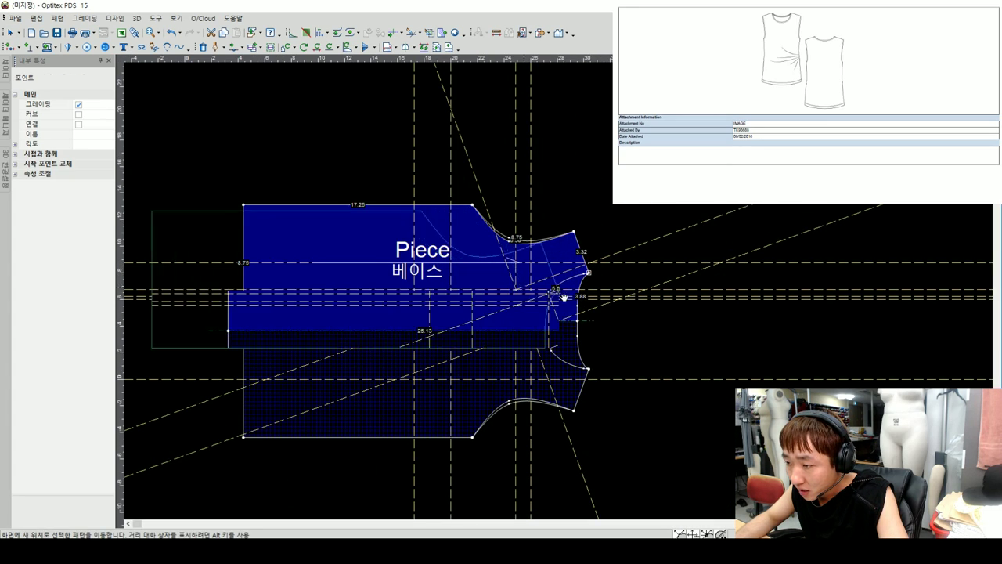
pyautogui.scroll(2, 559, 291)
pyautogui.click(549, 288)
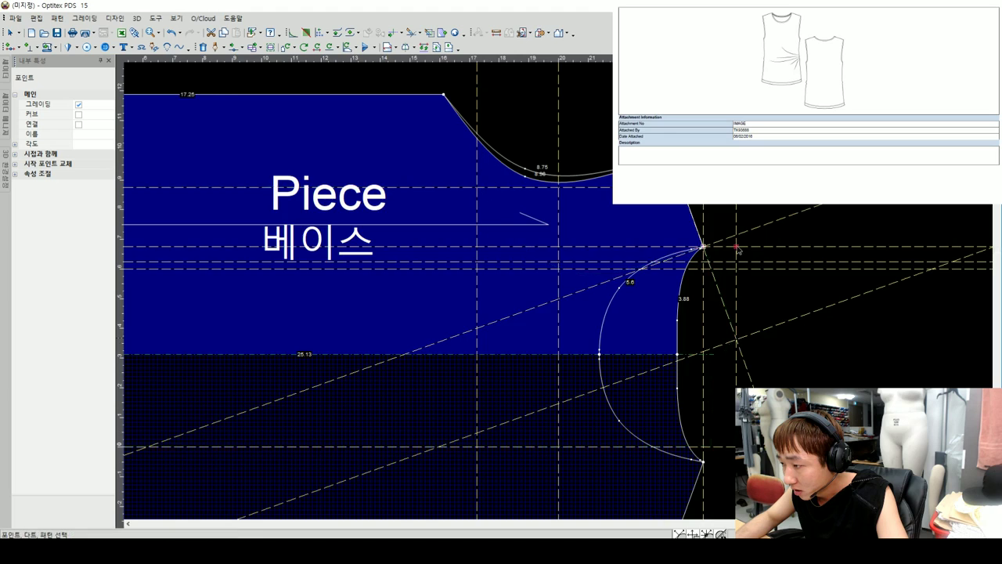
pyautogui.scroll(-2, 589, 309)
pyautogui.click(588, 309)
pyautogui.scroll(2, 551, 258)
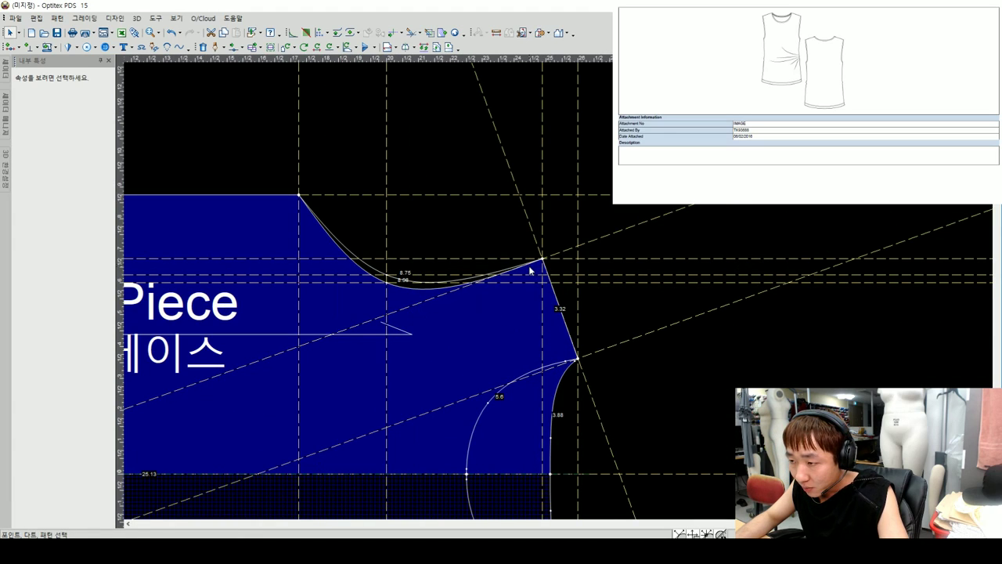
pyautogui.scroll(-1, 543, 268)
pyautogui.scroll(1, 548, 274)
# - Move the first three armhole points to curve the straight armhole edge inward
pyautogui.scroll(2, 571, 286)
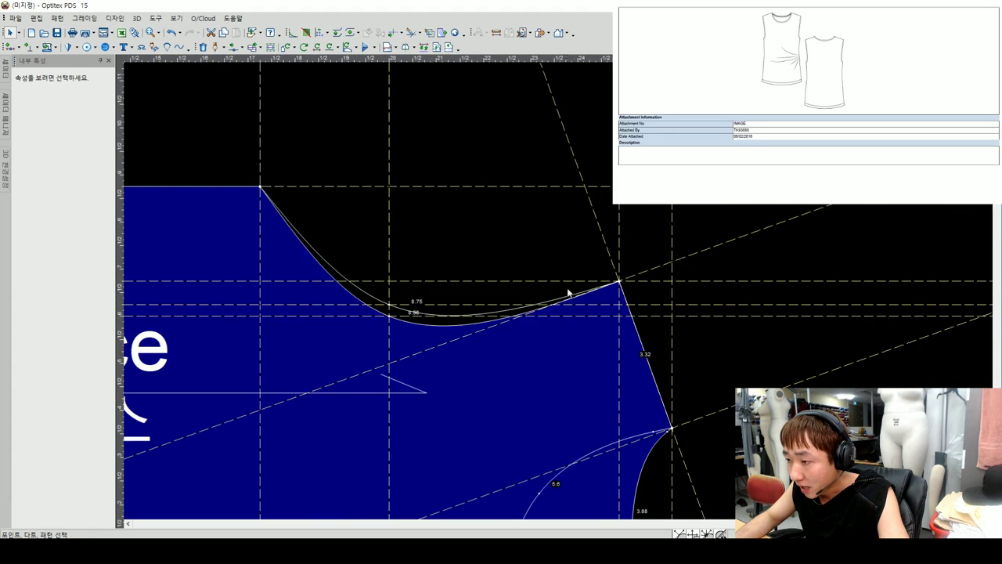
pyautogui.scroll(-1, 558, 287)
pyautogui.scroll(2, 559, 288)
pyautogui.click(538, 279)
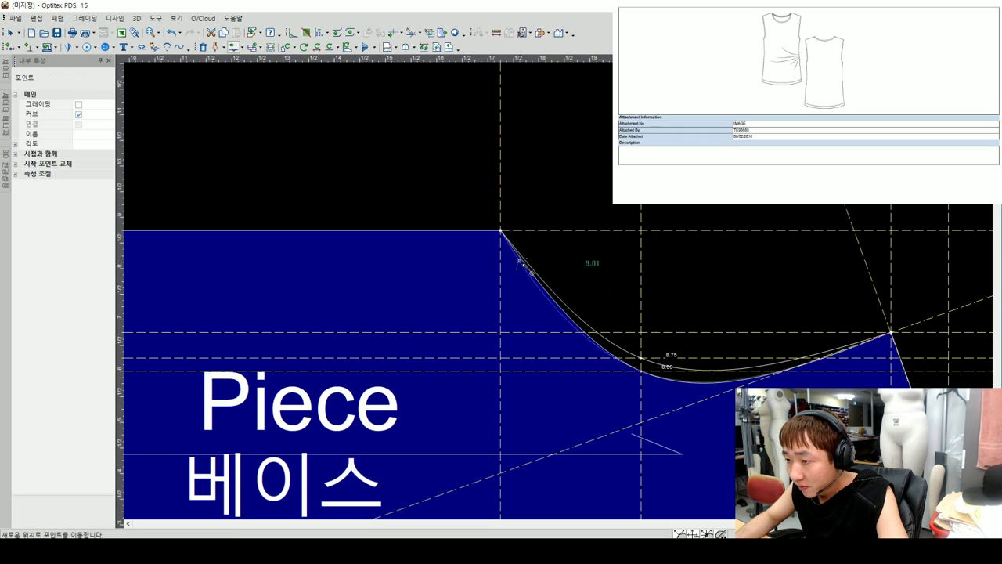
pyautogui.scroll(2, 549, 286)
pyautogui.scroll(1, 556, 291)
pyautogui.scroll(1, 559, 295)
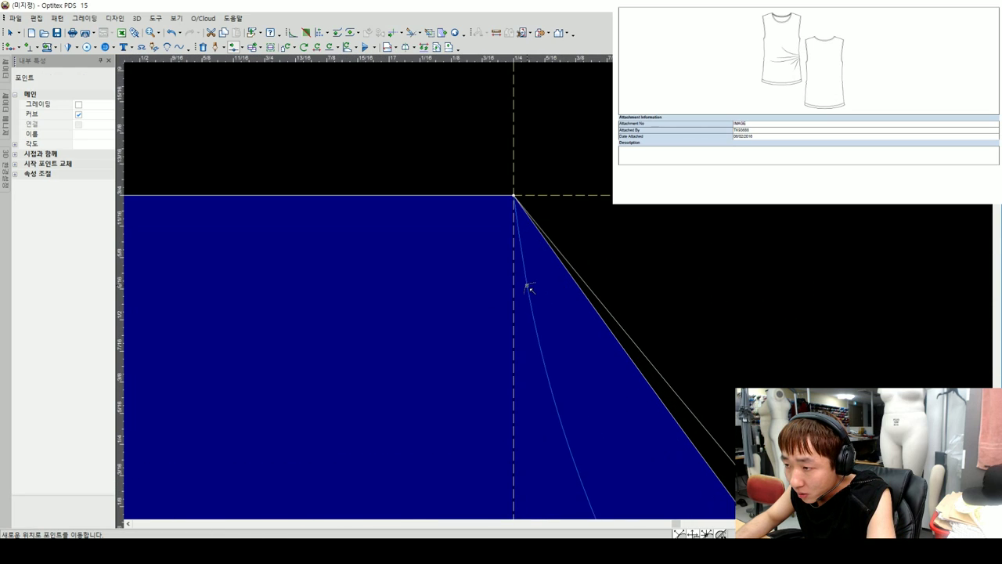
pyautogui.click(524, 290)
pyautogui.scroll(-1, 576, 313)
pyautogui.scroll(-2, 570, 294)
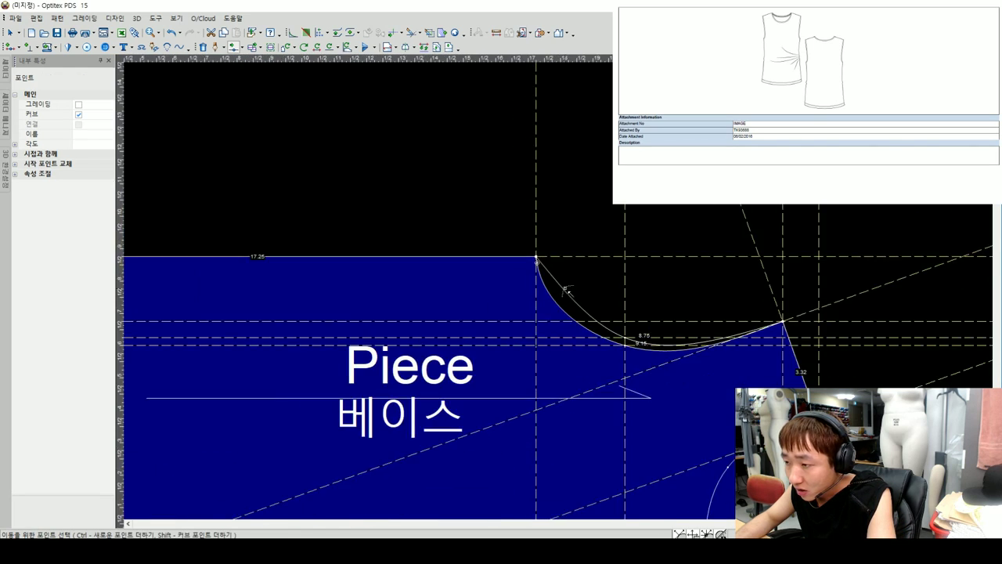
pyautogui.scroll(2, 558, 292)
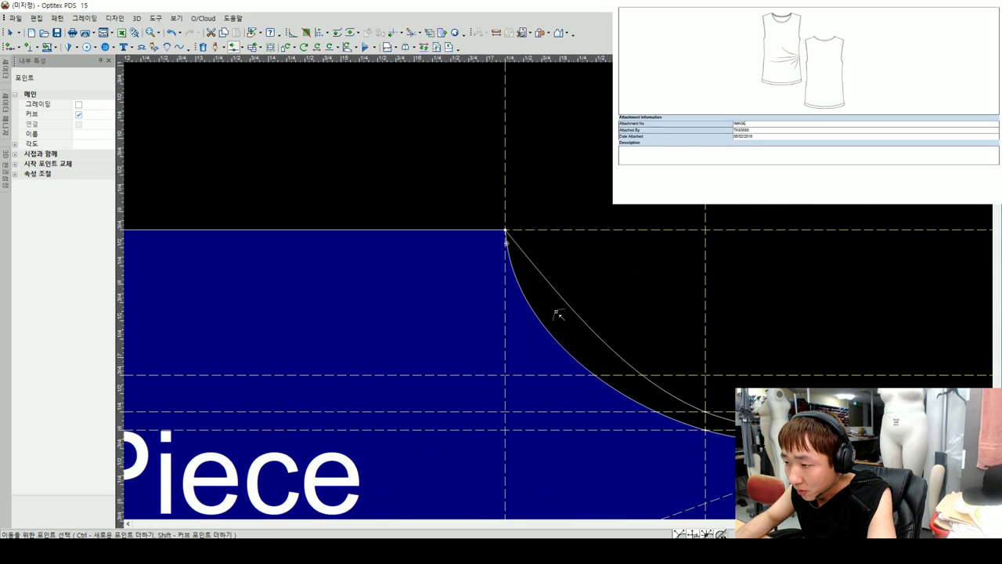
pyautogui.click(557, 291)
pyautogui.scroll(2, 487, 303)
pyautogui.scroll(1, 546, 298)
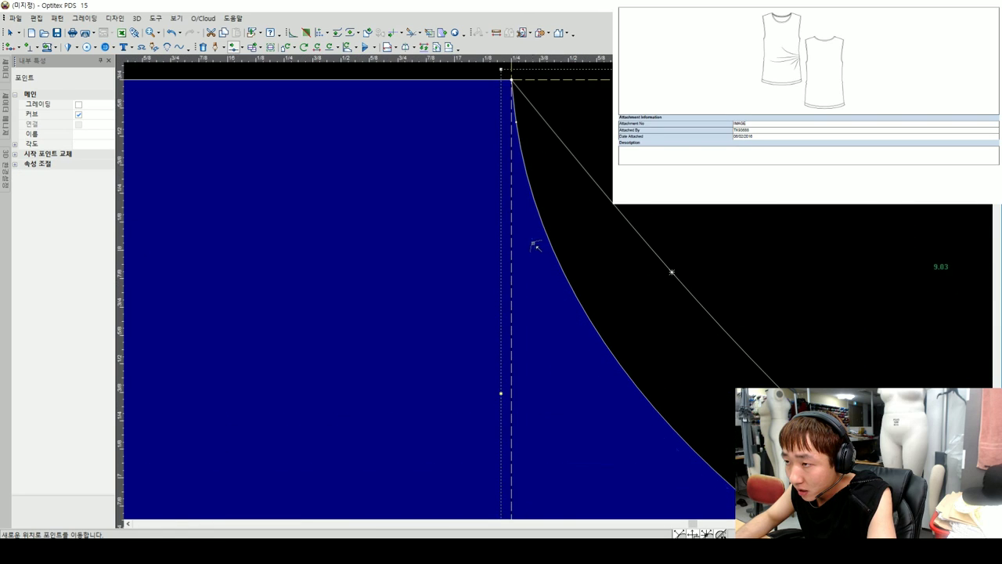
pyautogui.click(529, 244)
pyautogui.scroll(-2, 530, 246)
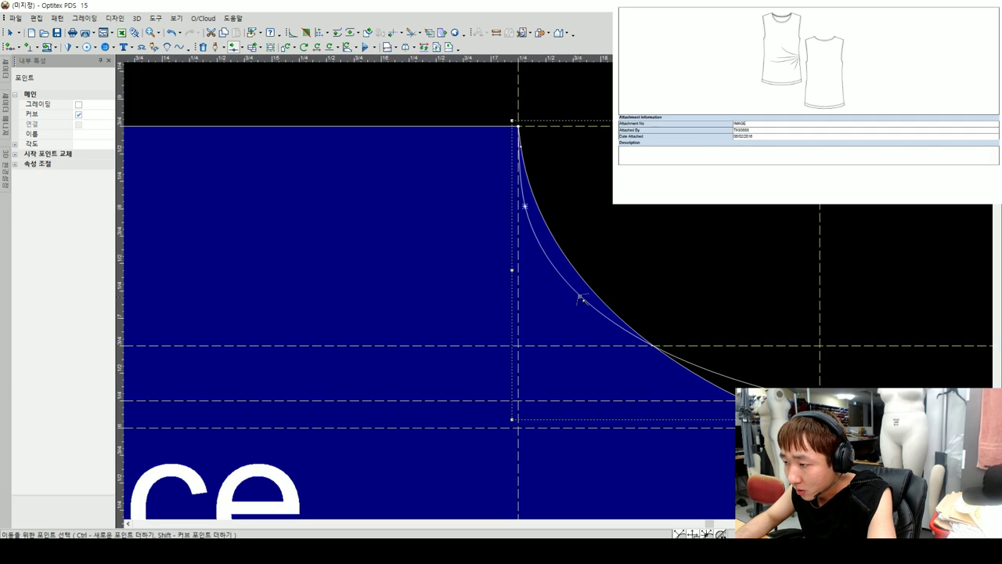
pyautogui.click(581, 300)
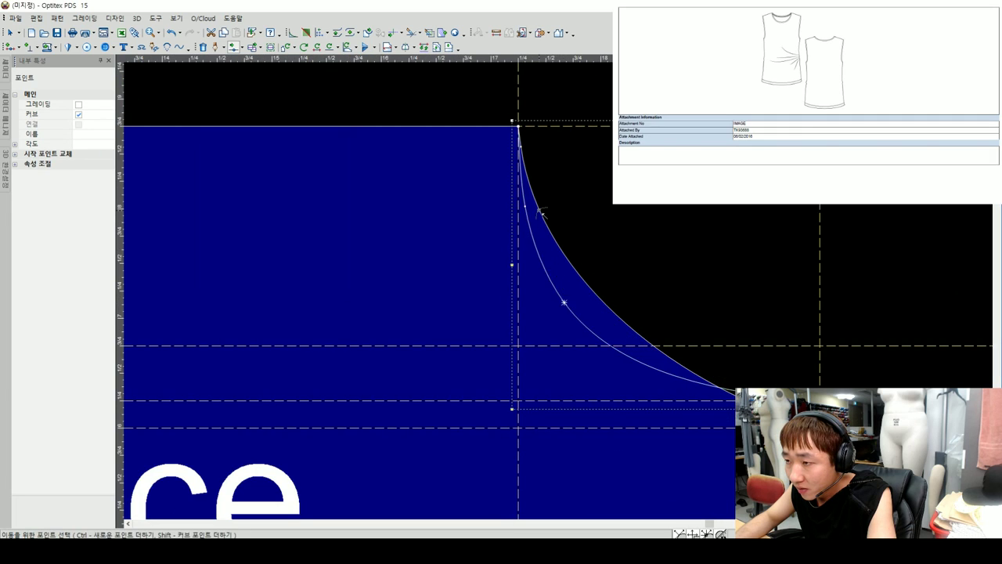
pyautogui.scroll(2, 548, 291)
pyautogui.click(528, 289)
# - Reposition three more curve points near the armhole bottom to smooth the scoop
pyautogui.scroll(-2, 528, 290)
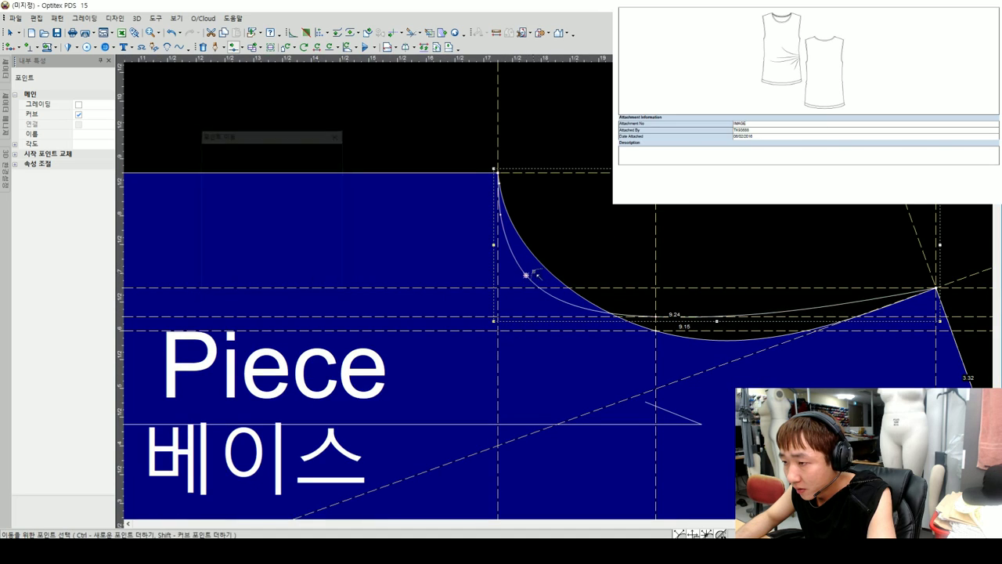
pyautogui.scroll(1, 530, 273)
pyautogui.scroll(1, 549, 282)
pyautogui.scroll(-1, 548, 280)
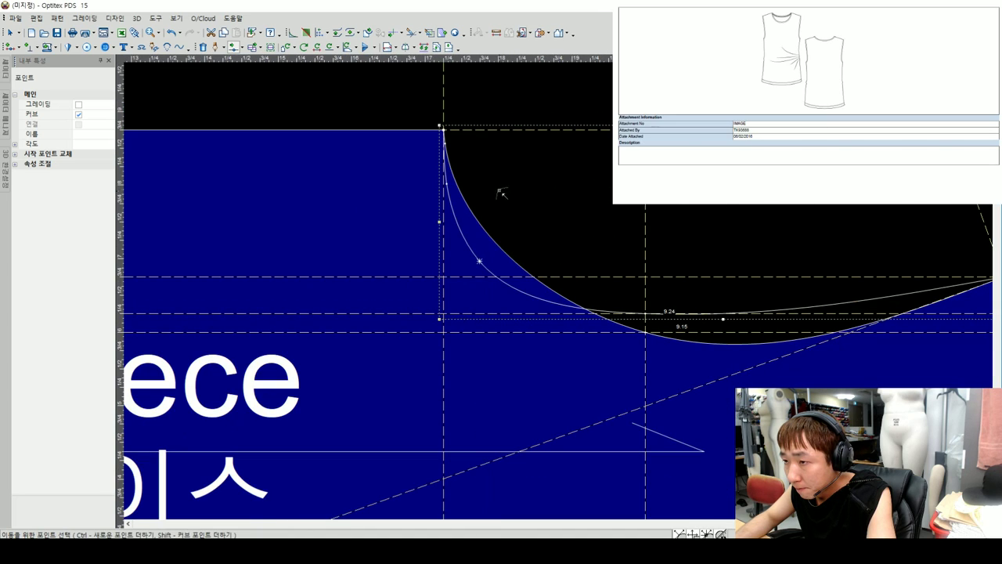
pyautogui.scroll(2, 540, 267)
pyautogui.scroll(1, 548, 291)
pyautogui.click(535, 304)
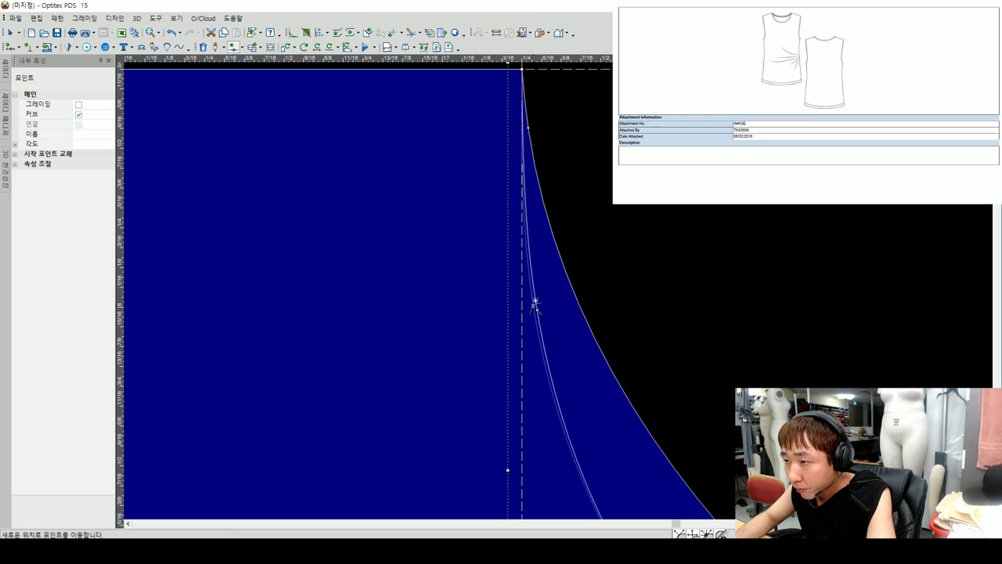
pyautogui.click(548, 306)
pyautogui.scroll(-2, 548, 307)
pyautogui.scroll(-1, 578, 291)
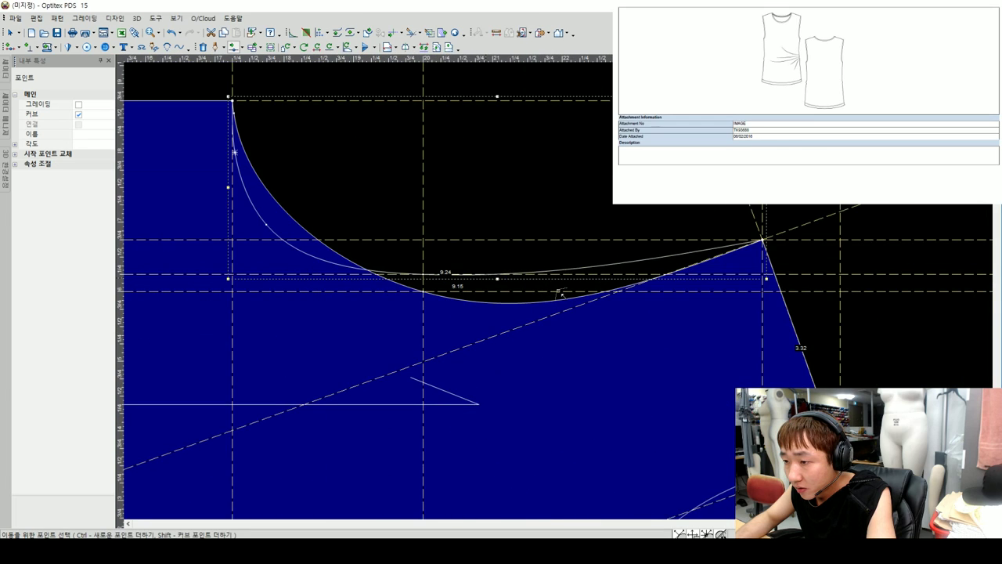
pyautogui.scroll(2, 562, 294)
pyautogui.scroll(-2, 464, 291)
pyautogui.scroll(2, 582, 275)
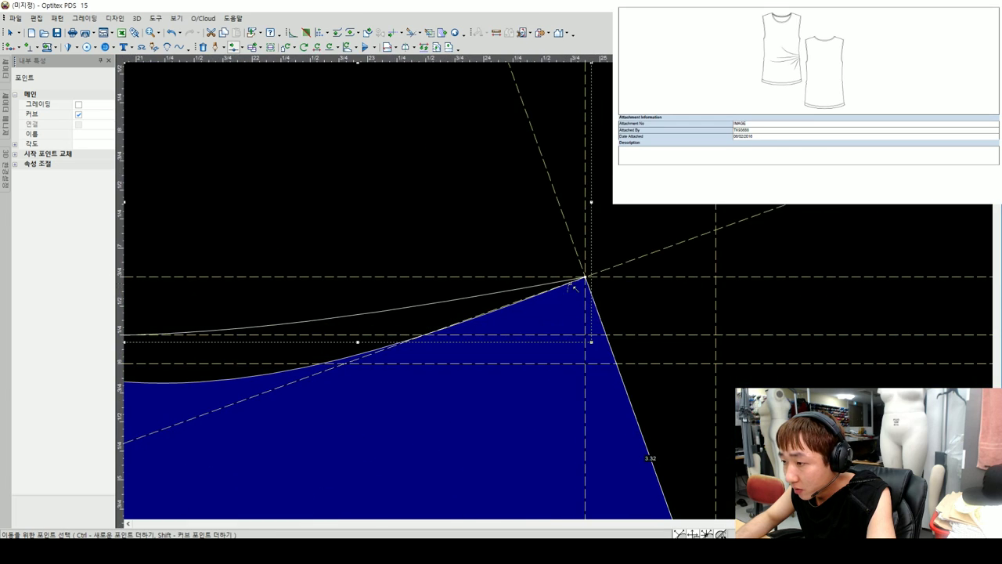
pyautogui.scroll(2, 561, 294)
pyautogui.scroll(-1, 554, 292)
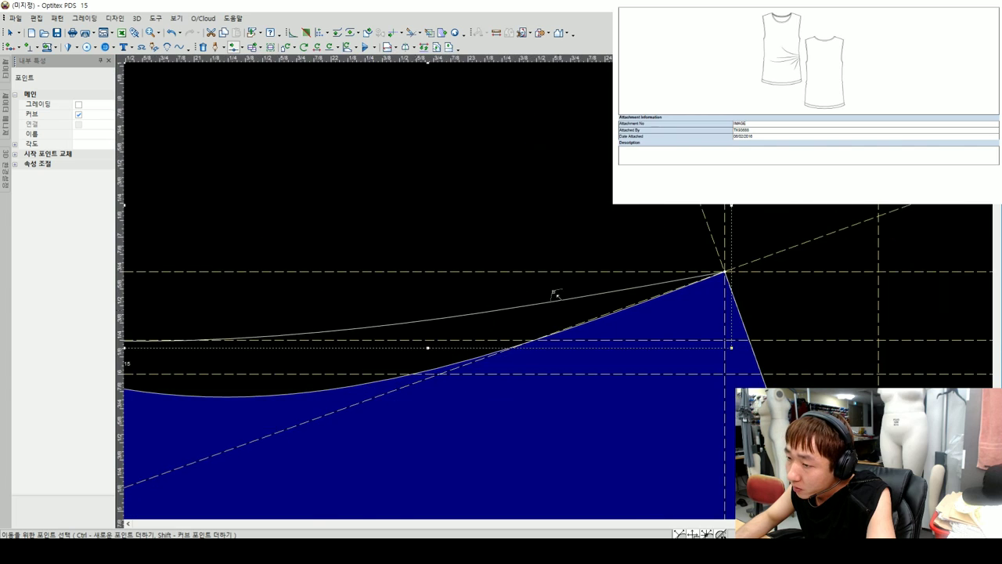
pyautogui.scroll(2, 548, 283)
pyautogui.scroll(2, 548, 292)
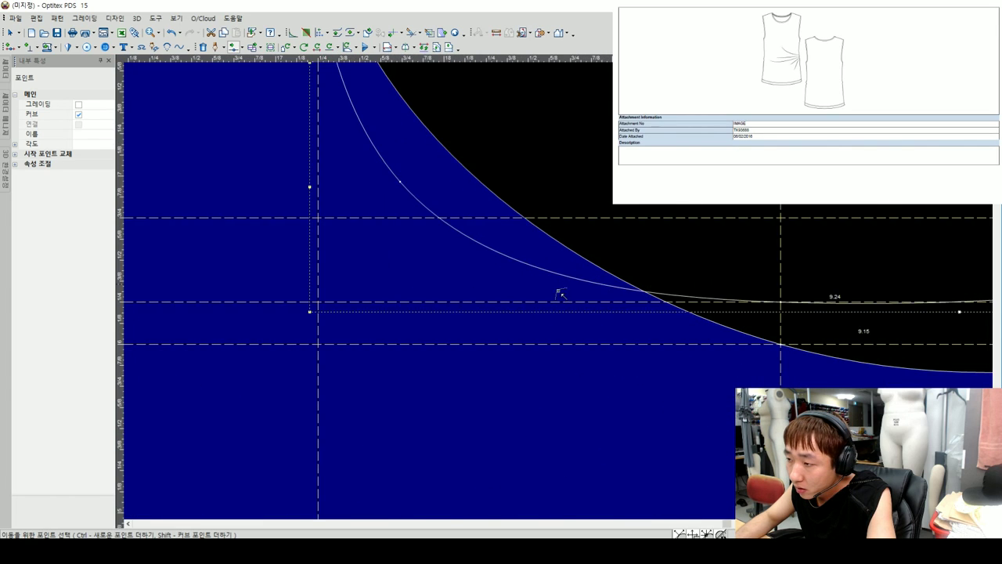
pyautogui.scroll(2, 559, 290)
pyautogui.click(582, 287)
pyautogui.click(582, 286)
pyautogui.scroll(-1, 556, 287)
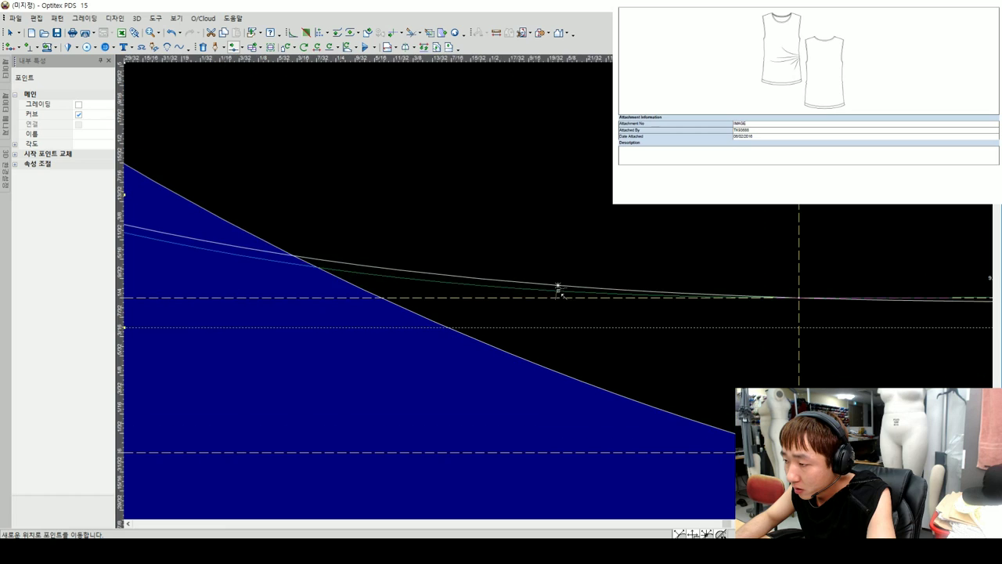
pyautogui.scroll(-1, 564, 290)
pyautogui.scroll(-1, 539, 275)
pyautogui.scroll(-2, 559, 281)
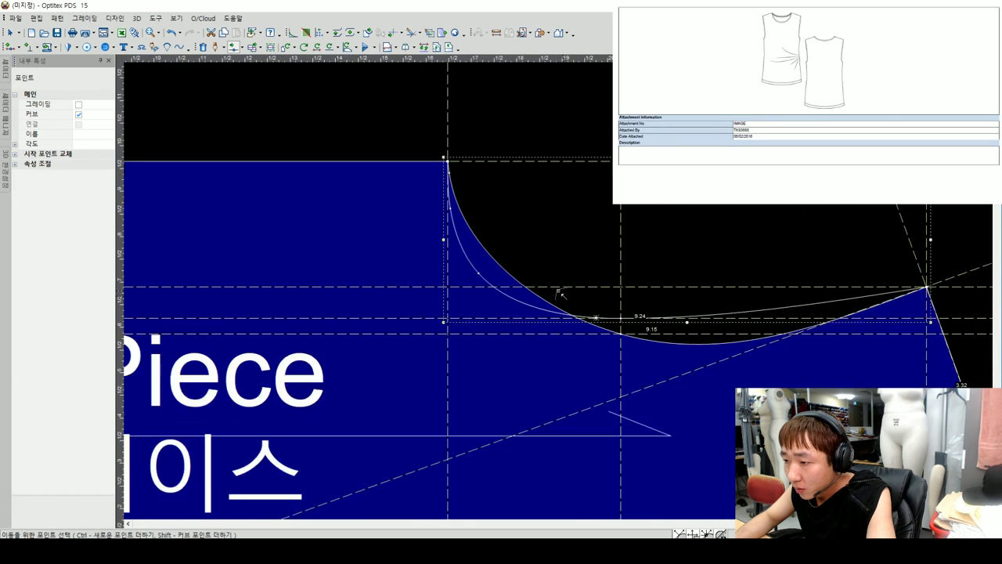
pyautogui.scroll(1, 558, 280)
pyautogui.click(551, 307)
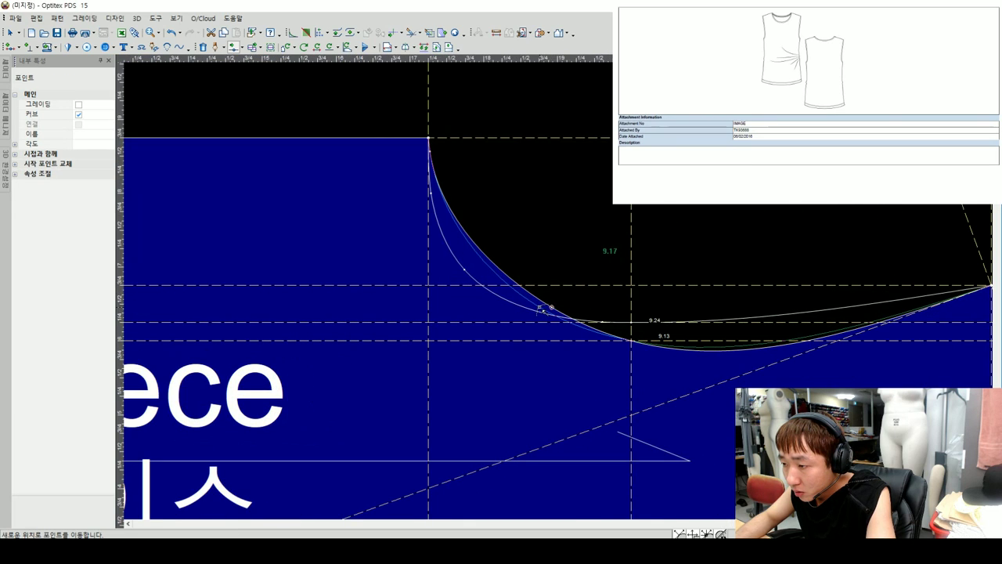
pyautogui.click(540, 309)
# - Adjust the outer-corner and upper armhole points so the armhole curve measures about 9.15
pyautogui.scroll(-2, 548, 302)
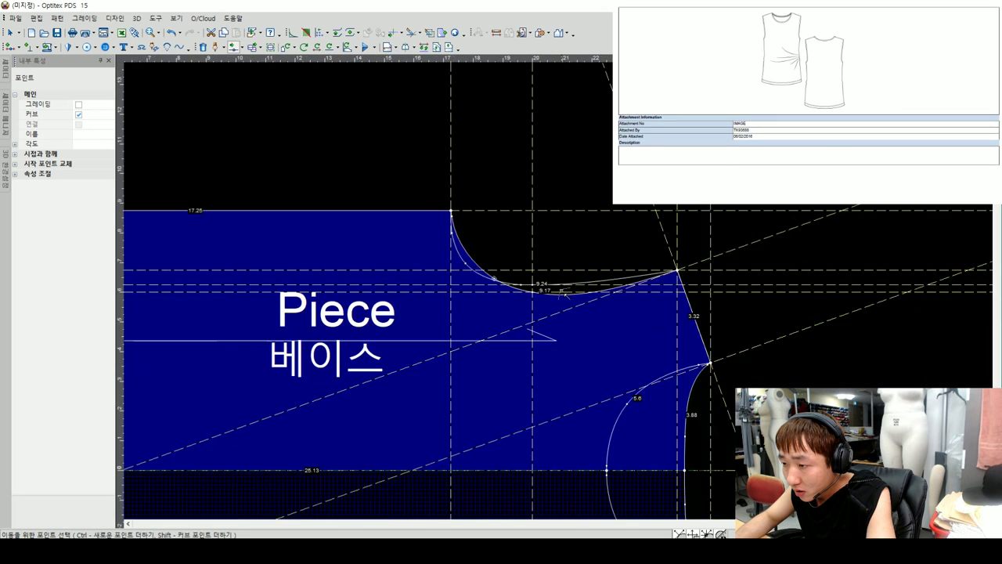
pyautogui.scroll(2, 556, 298)
pyautogui.scroll(1, 561, 295)
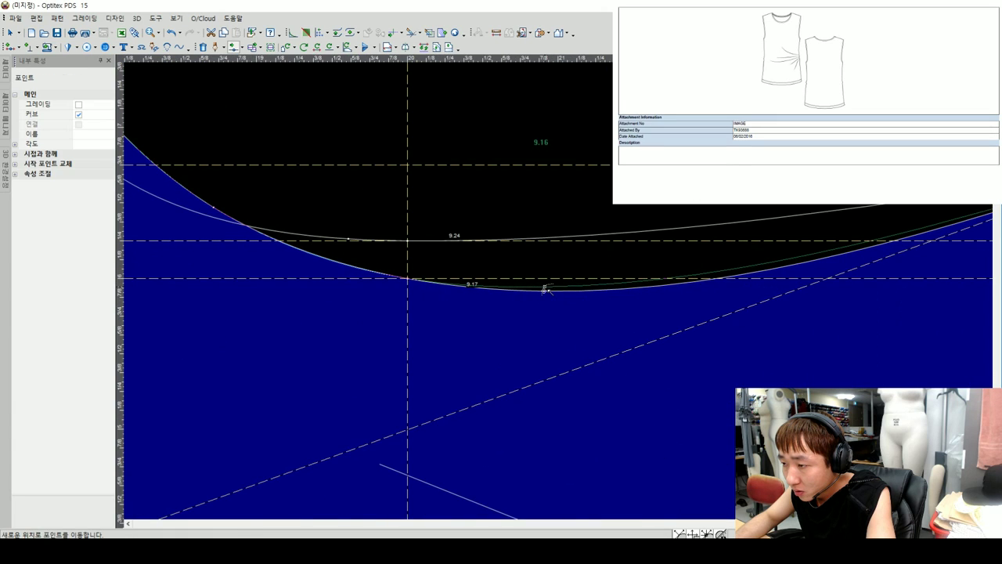
pyautogui.scroll(-1, 593, 284)
pyautogui.scroll(2, 603, 260)
pyautogui.click(603, 260)
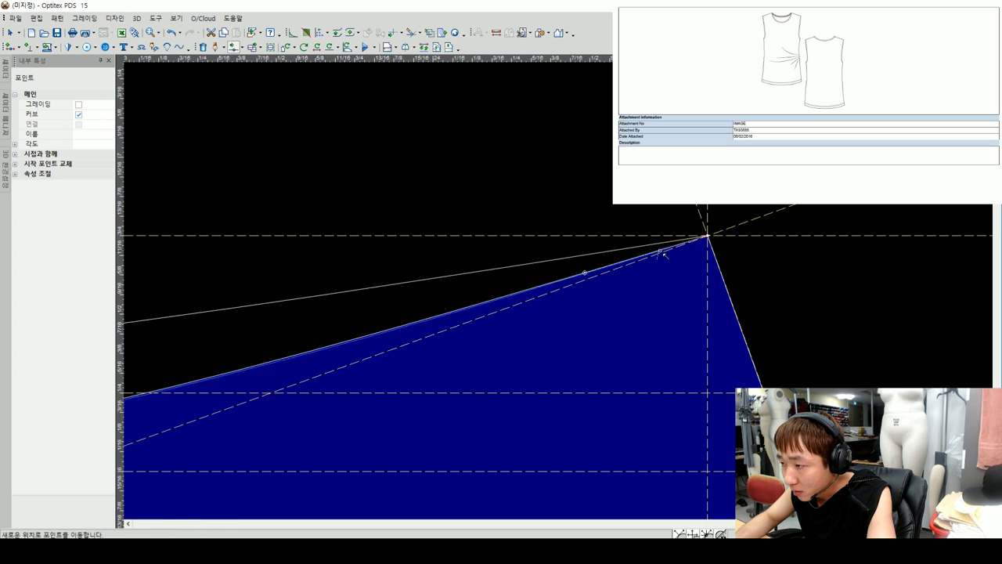
pyautogui.scroll(2, 584, 284)
pyautogui.click(581, 288)
pyautogui.scroll(-1, 584, 288)
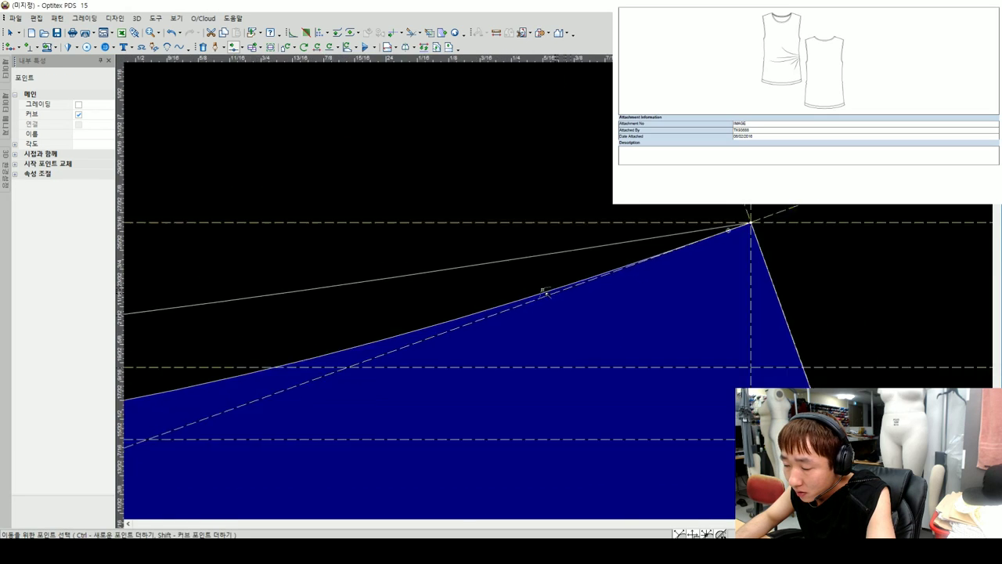
pyautogui.scroll(-1, 548, 292)
pyautogui.scroll(-1, 546, 293)
pyautogui.scroll(-1, 547, 294)
pyautogui.scroll(-1, 560, 294)
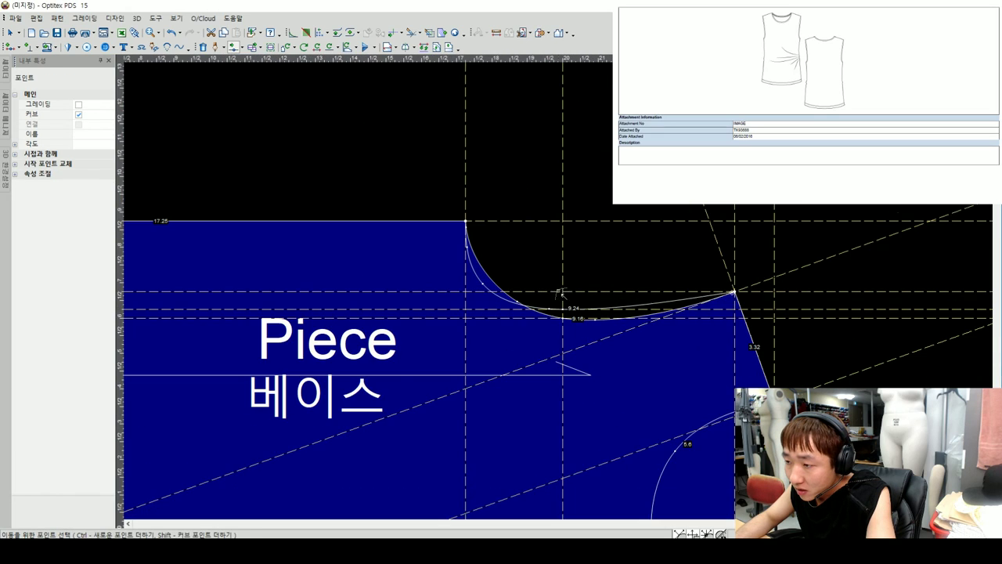
pyautogui.scroll(1, 545, 290)
pyautogui.scroll(1, 548, 289)
pyautogui.scroll(2, 548, 282)
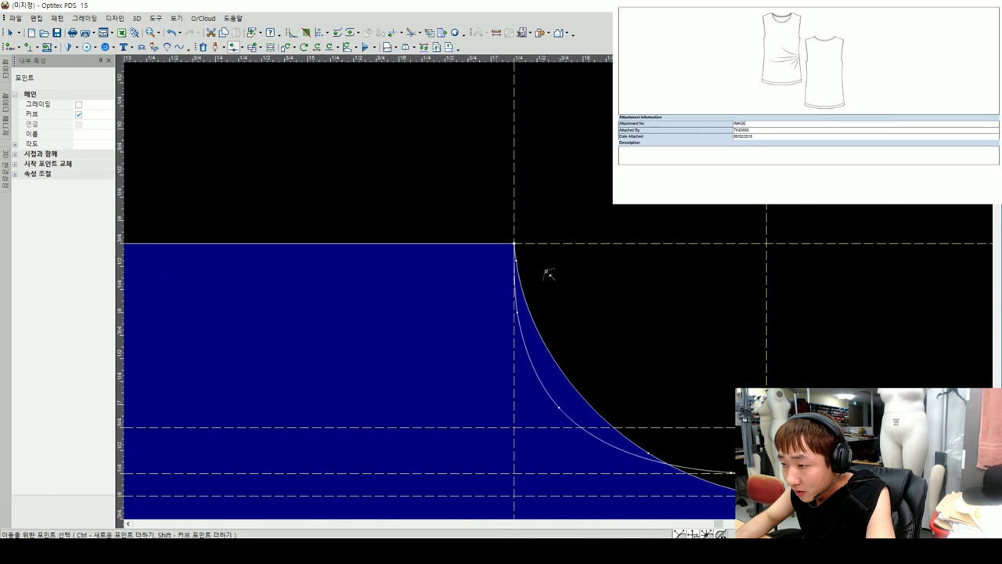
pyautogui.scroll(1, 550, 286)
pyautogui.click(498, 287)
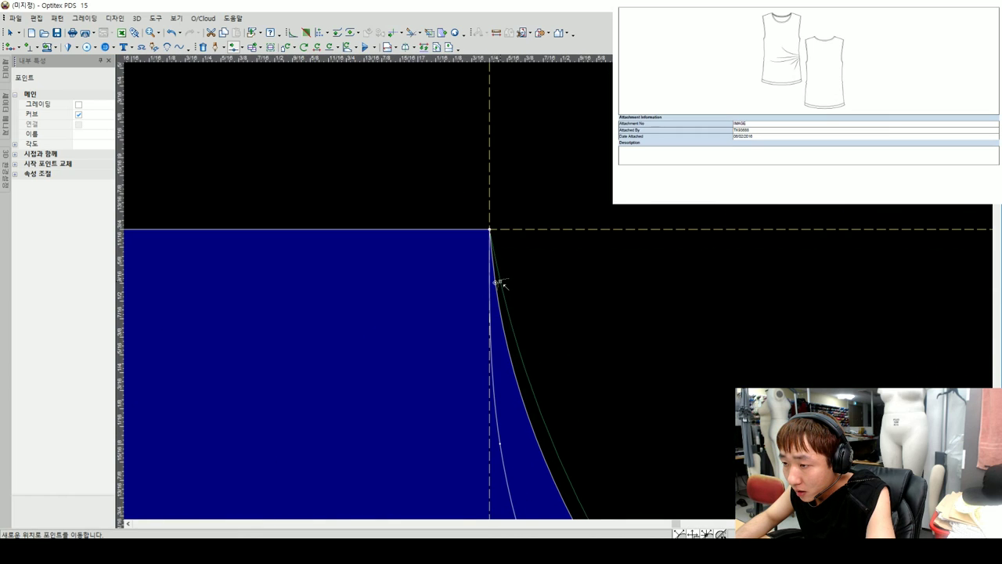
pyautogui.scroll(-1, 566, 300)
pyautogui.scroll(-2, 565, 300)
pyautogui.scroll(-1, 577, 309)
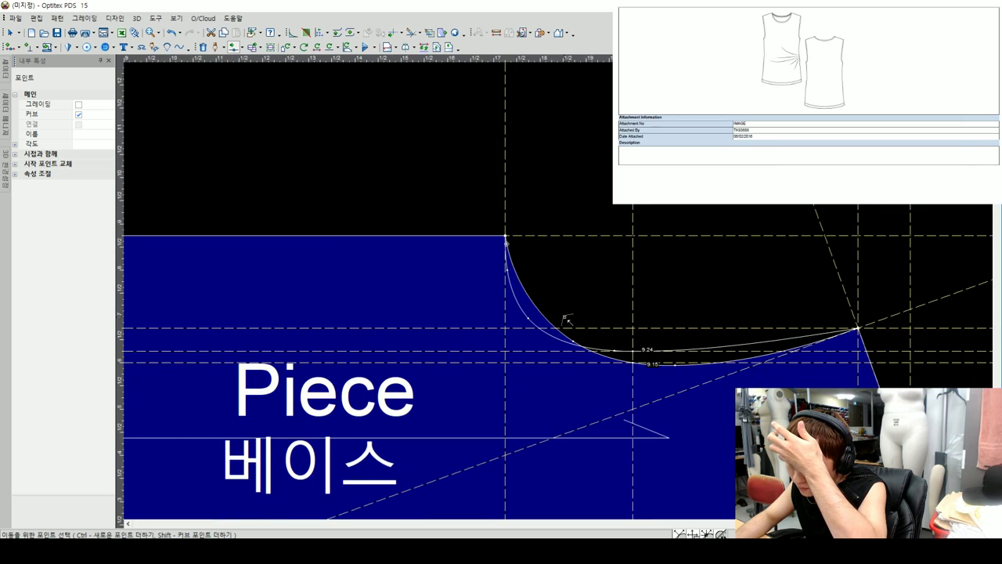
pyautogui.scroll(1, 566, 320)
pyautogui.scroll(-1, 559, 293)
pyautogui.scroll(1, 559, 291)
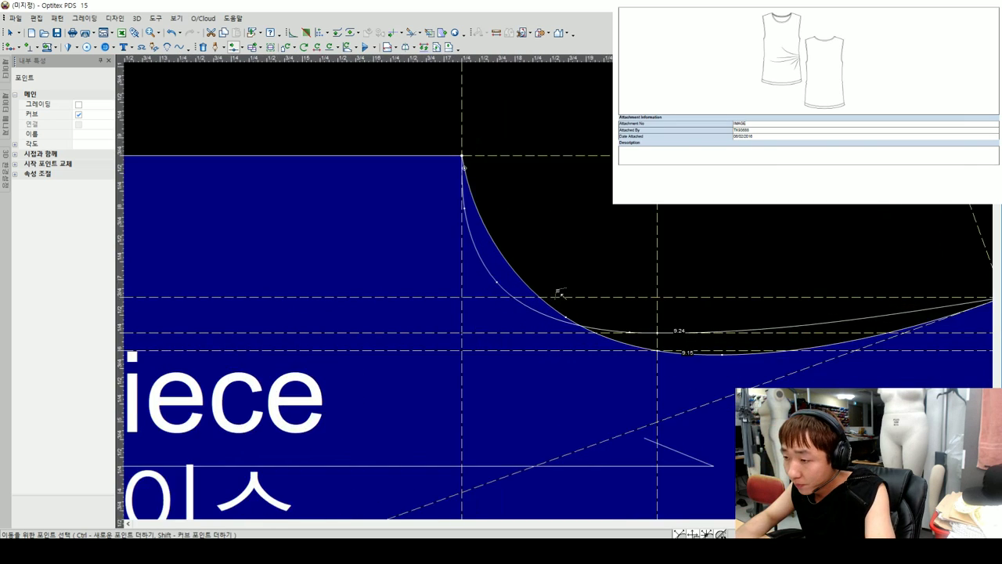
pyautogui.scroll(1, 572, 321)
# - Enter the exact offset for the moved armhole point and confirm the move
pyautogui.click(572, 332)
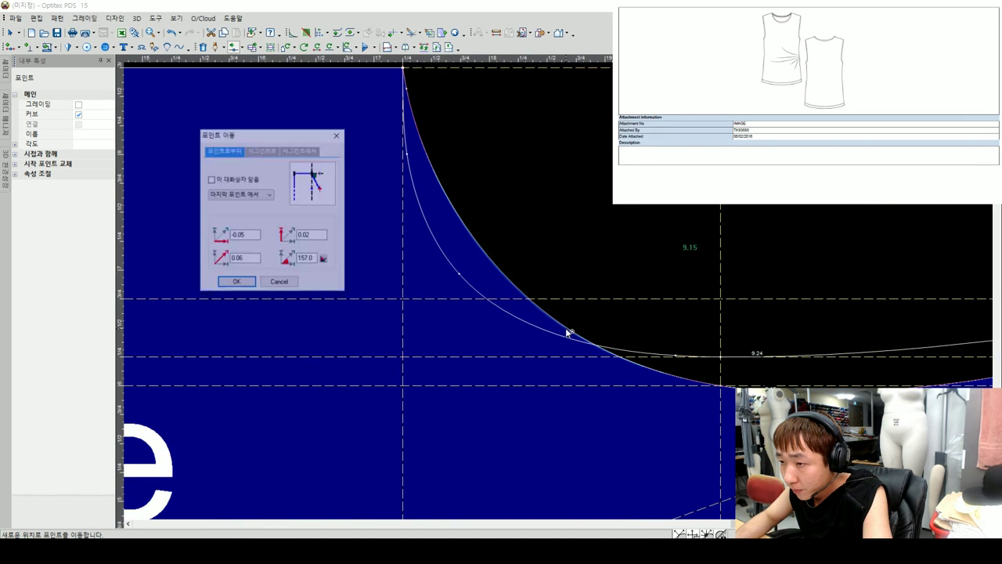
pyautogui.press('Return')
pyautogui.scroll(-1, 582, 242)
pyautogui.press('Escape')
# - Set the vertical guideline to -15.5 and confirm the horizontal guideline settings
pyautogui.scroll(-2, 564, 296)
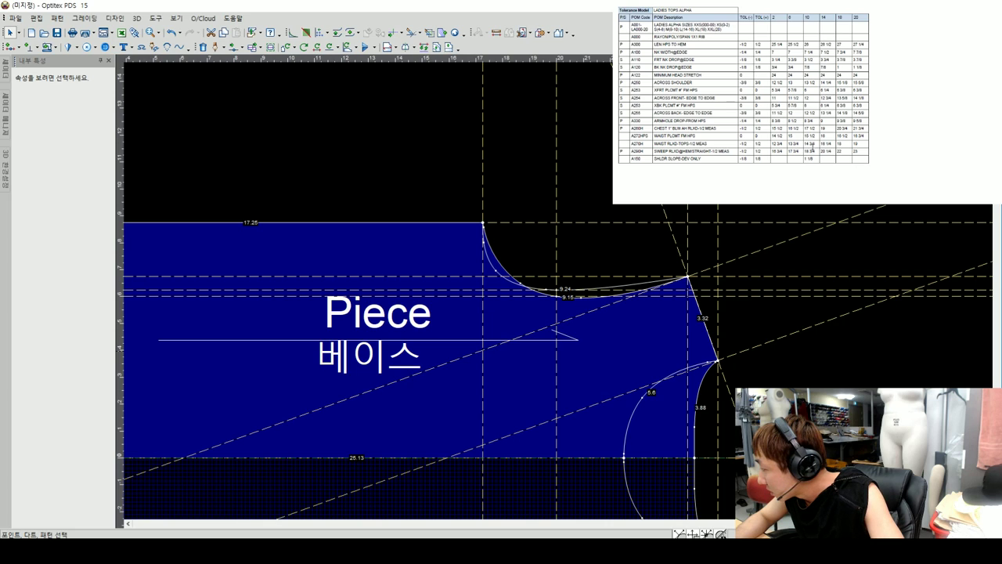
pyautogui.scroll(-2, 561, 273)
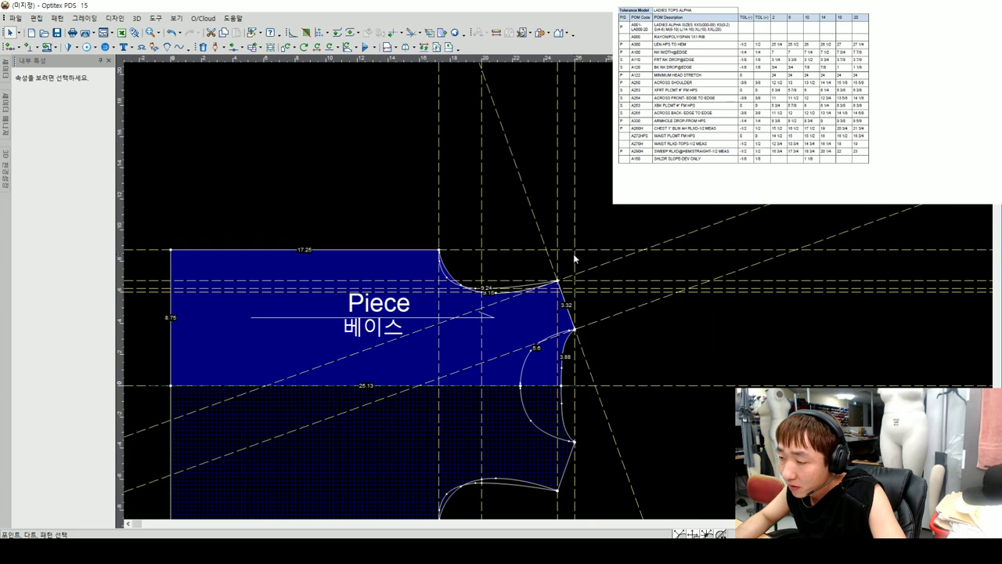
pyautogui.doubleClick(576, 258)
pyautogui.write('-15.5')
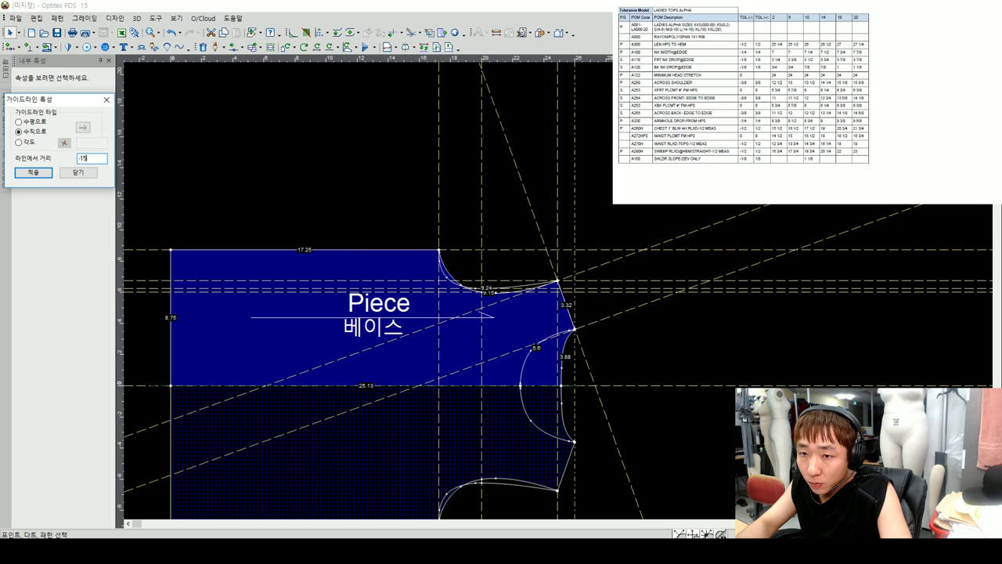
pyautogui.click(84, 174)
pyautogui.doubleClick(646, 385)
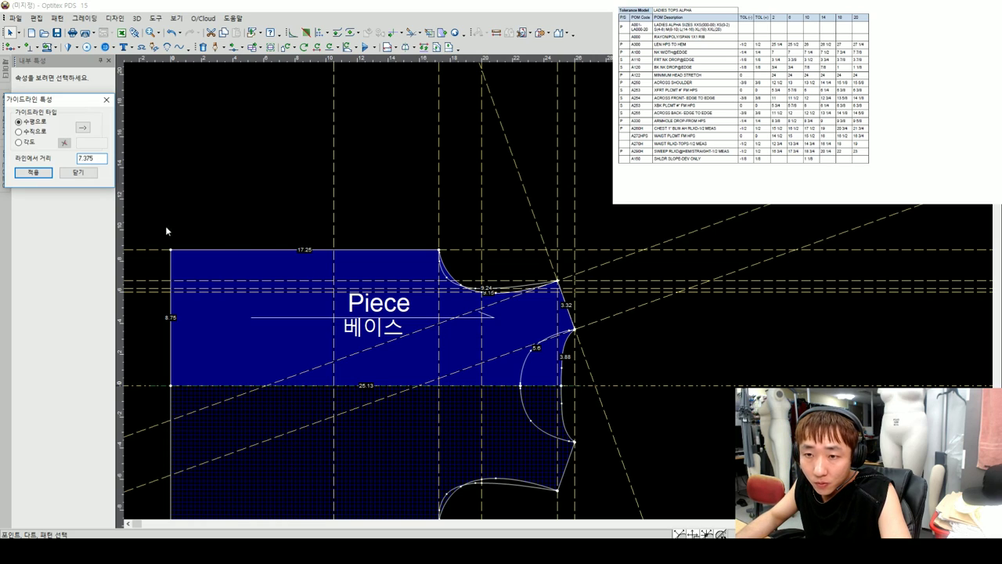
pyautogui.click(78, 171)
# - Add a point at the middle of the top edge and lower it into a shallow V
pyautogui.scroll(-1, 564, 299)
pyautogui.scroll(2, 564, 299)
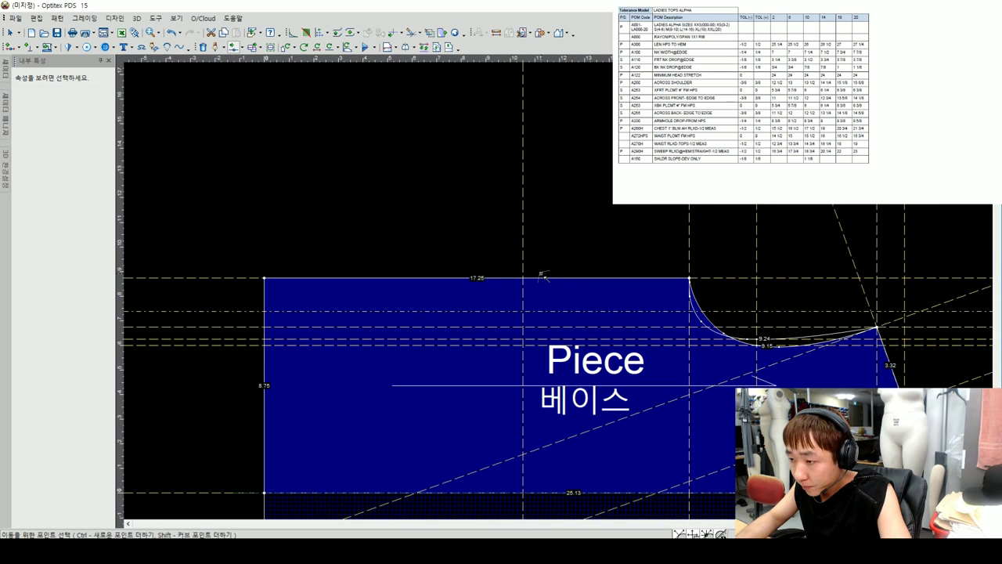
pyautogui.keyDown('ctrl'); pyautogui.click(527, 281); pyautogui.keyUp('ctrl')
pyautogui.press('Return')
pyautogui.scroll(-3, 570, 295)
# - Return to the selection tool and mark a measurement in the tolerance table
pyautogui.rightClick(580, 252)
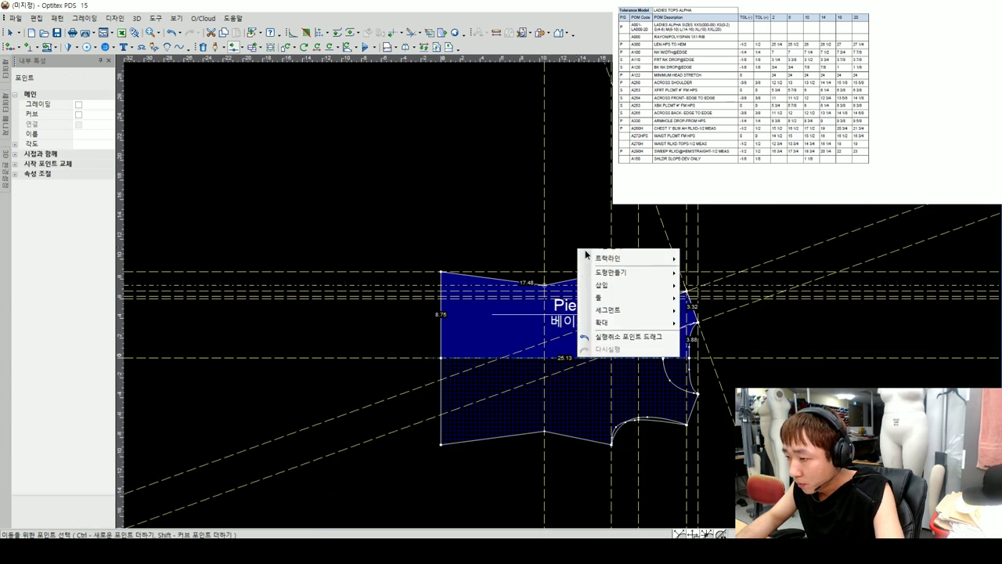
pyautogui.click(626, 305)
pyautogui.scroll(2, 646, 305)
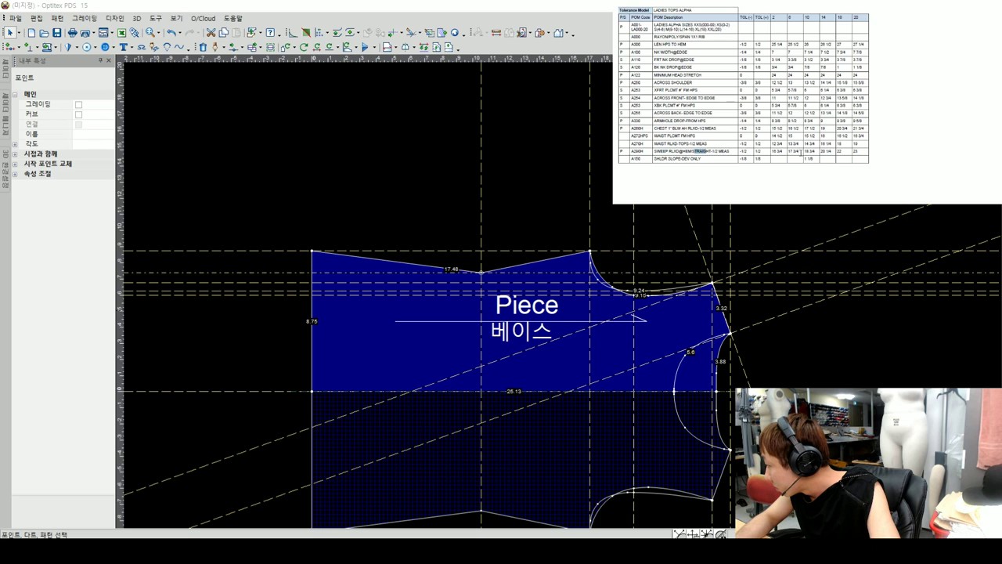
pyautogui.click(807, 151)
pyautogui.click(499, 246)
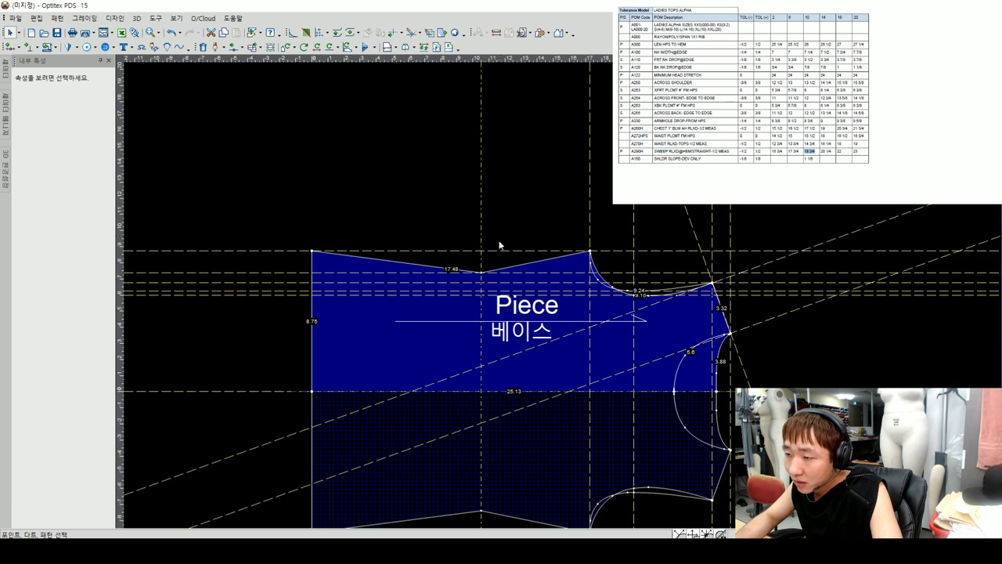
# - Set the horizontal guideline distance to 9.375
pyautogui.scroll(-1, 572, 251)
pyautogui.doubleClick(738, 342)
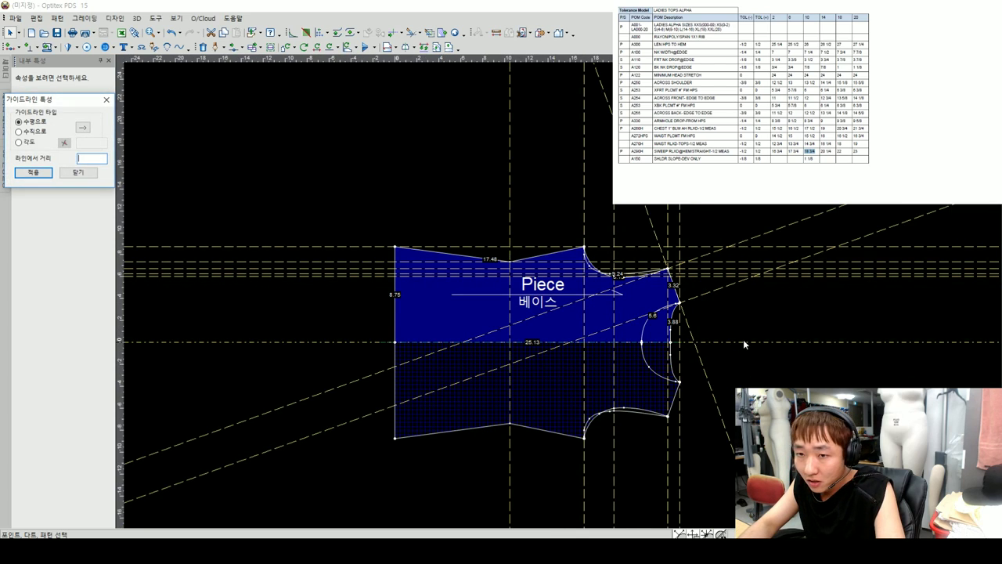
pyautogui.write('9.375')
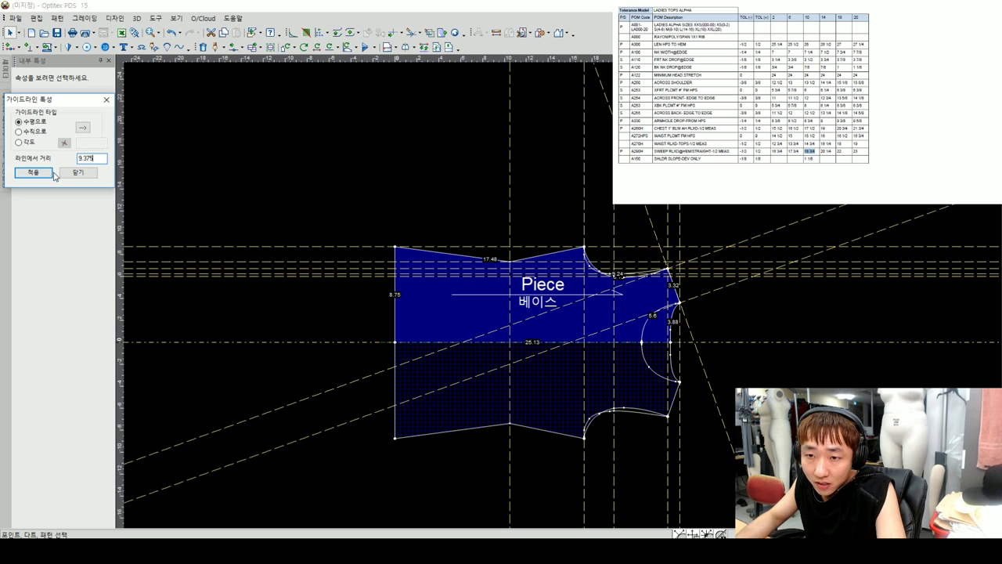
pyautogui.click(54, 174)
pyautogui.scroll(2, 496, 272)
pyautogui.scroll(-1, 555, 302)
pyautogui.scroll(2, 196, 268)
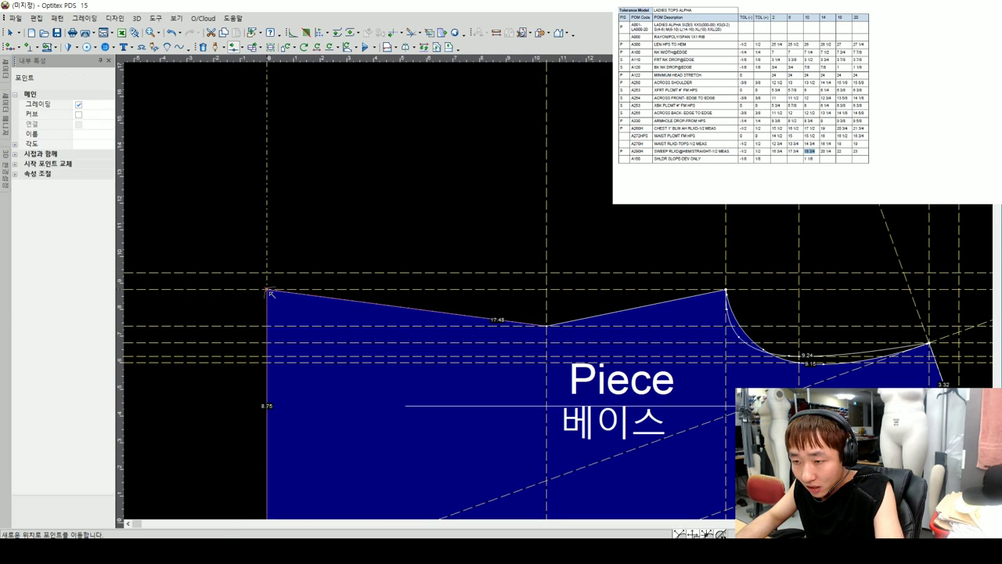
# - Raise the top-left corner to the guideline so the left edge measures 9.37
pyautogui.moveTo(267, 290); pyautogui.dragTo(268, 278)
pyautogui.press('Return')
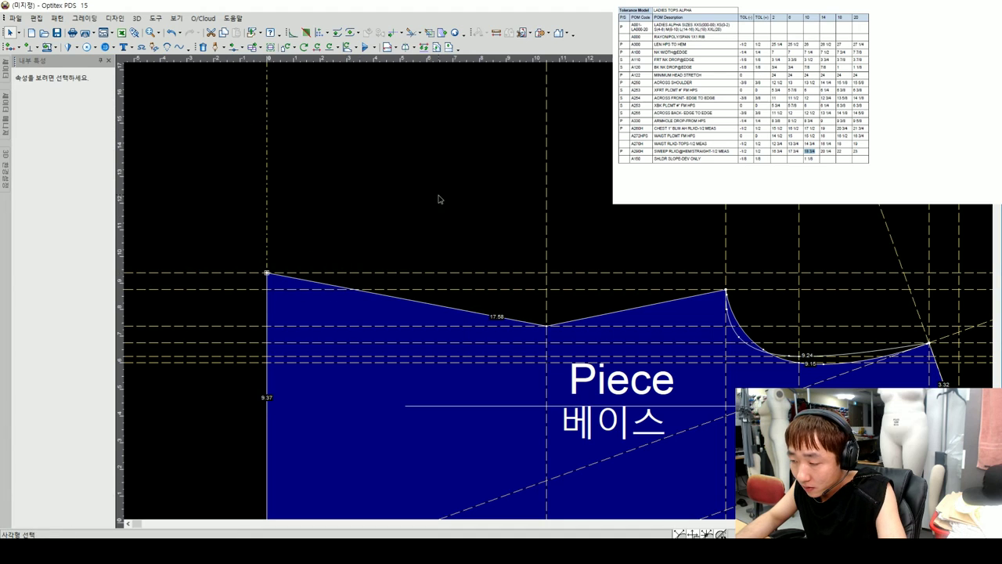
pyautogui.scroll(-2, 508, 234)
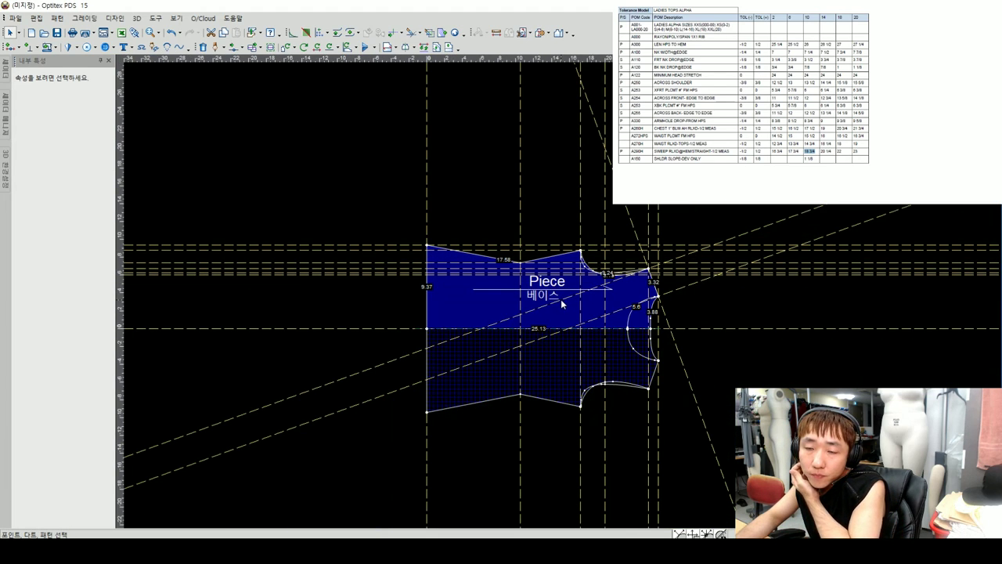
pyautogui.scroll(2, 564, 301)
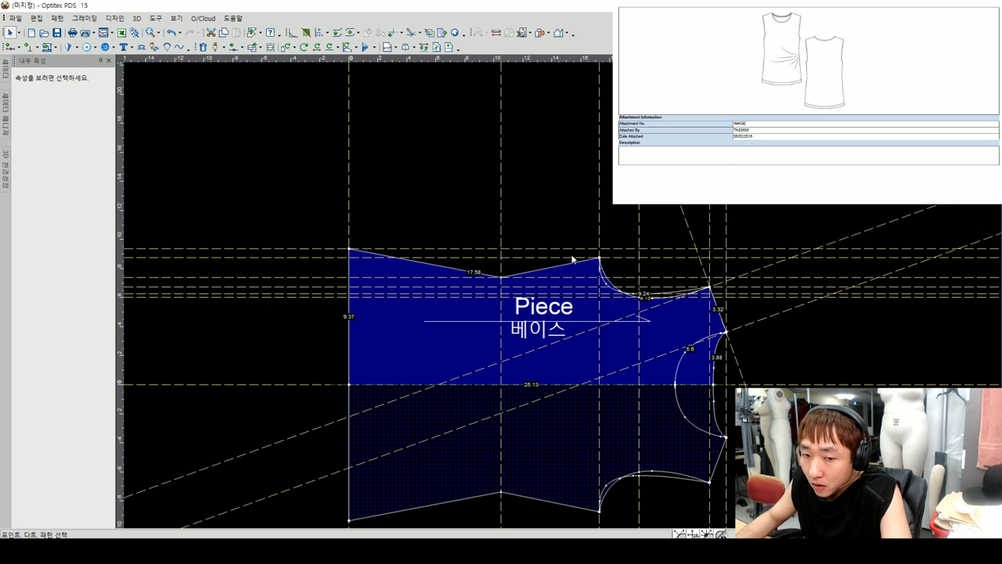
# - Add a curve point beside the dip of the top edge and reposition it to round off the V
pyautogui.scroll(-2, 548, 221)
pyautogui.scroll(3, 558, 294)
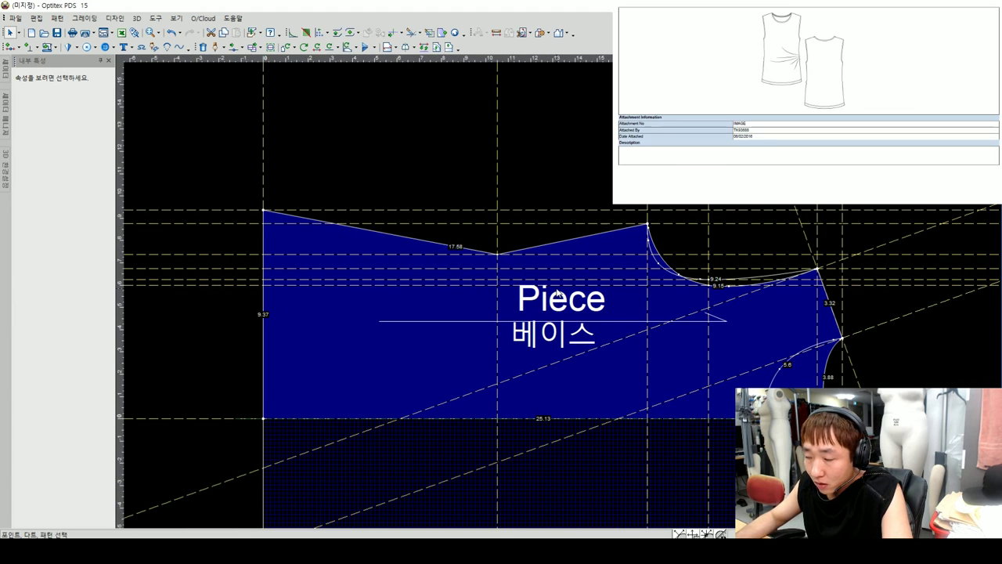
pyautogui.scroll(3, 555, 295)
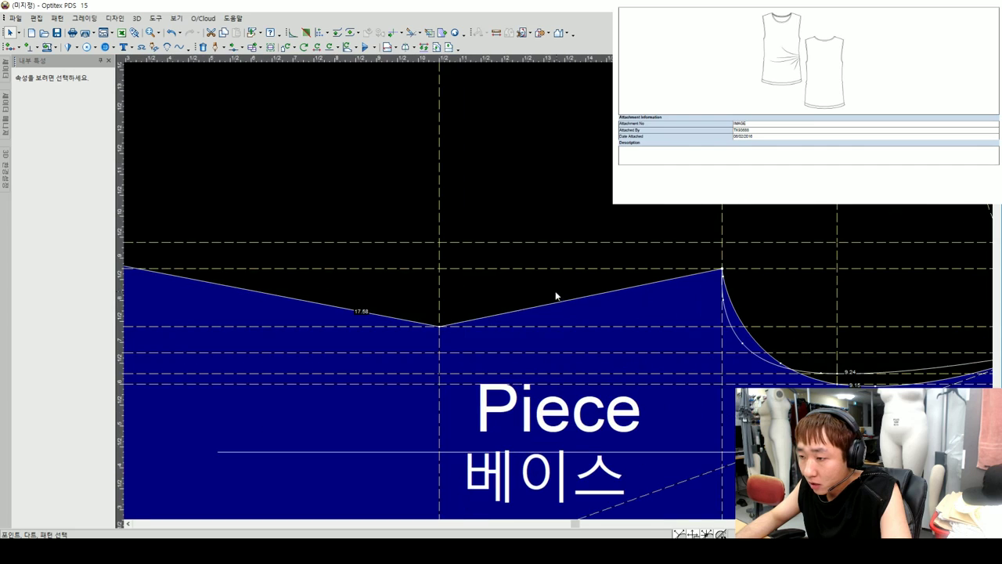
pyautogui.scroll(2, 559, 293)
pyautogui.scroll(2, 557, 295)
pyautogui.click(526, 304)
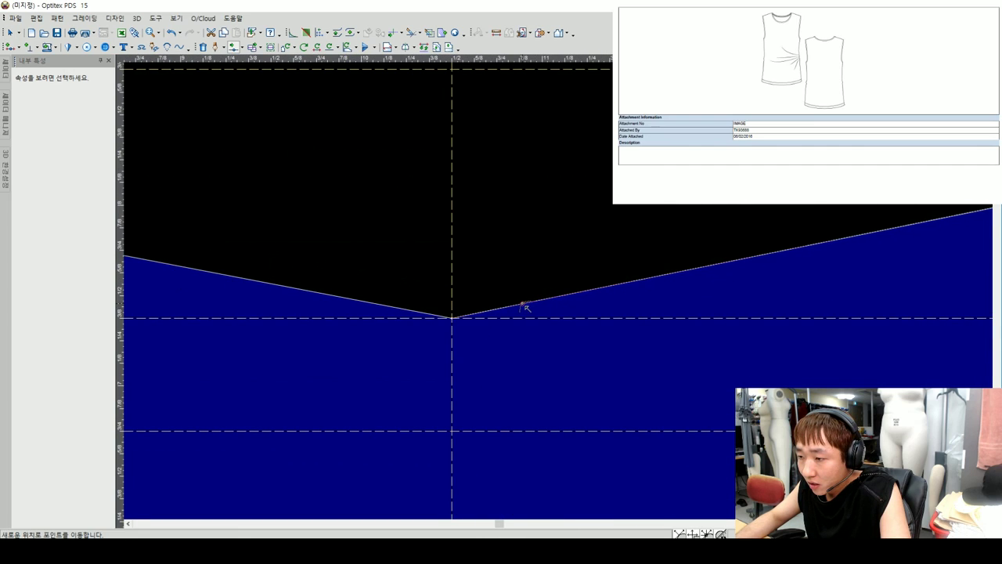
pyautogui.scroll(2, 559, 289)
pyautogui.click(526, 312)
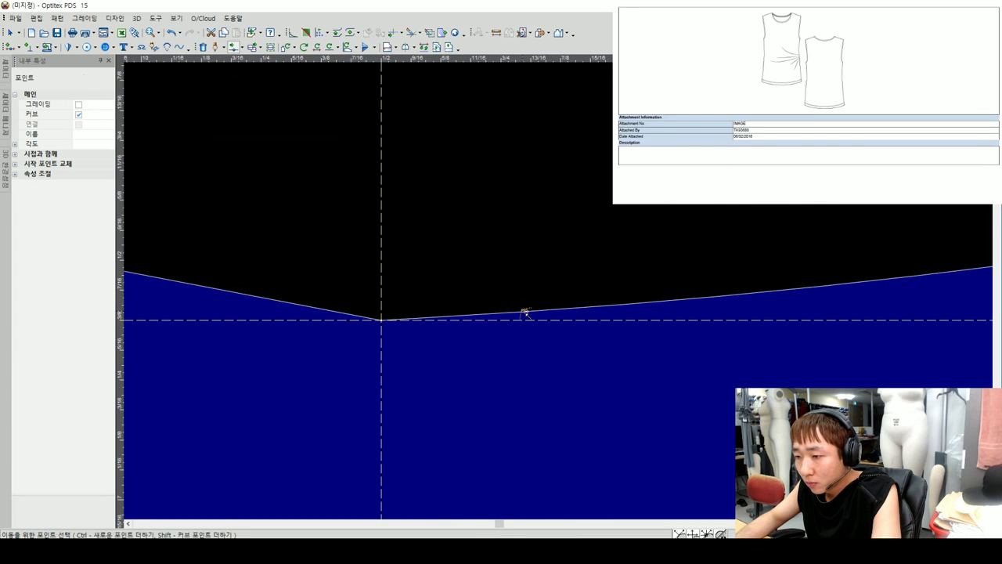
pyautogui.scroll(-3, 562, 291)
pyautogui.scroll(1, 575, 291)
pyautogui.scroll(-4, 575, 292)
pyautogui.scroll(2, 560, 291)
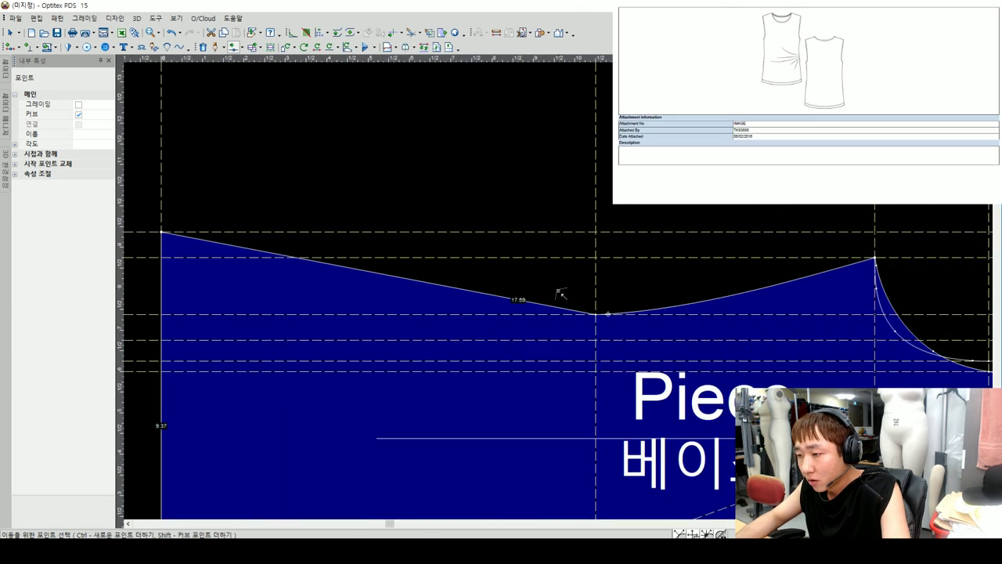
pyautogui.scroll(3, 564, 301)
pyautogui.click(608, 354)
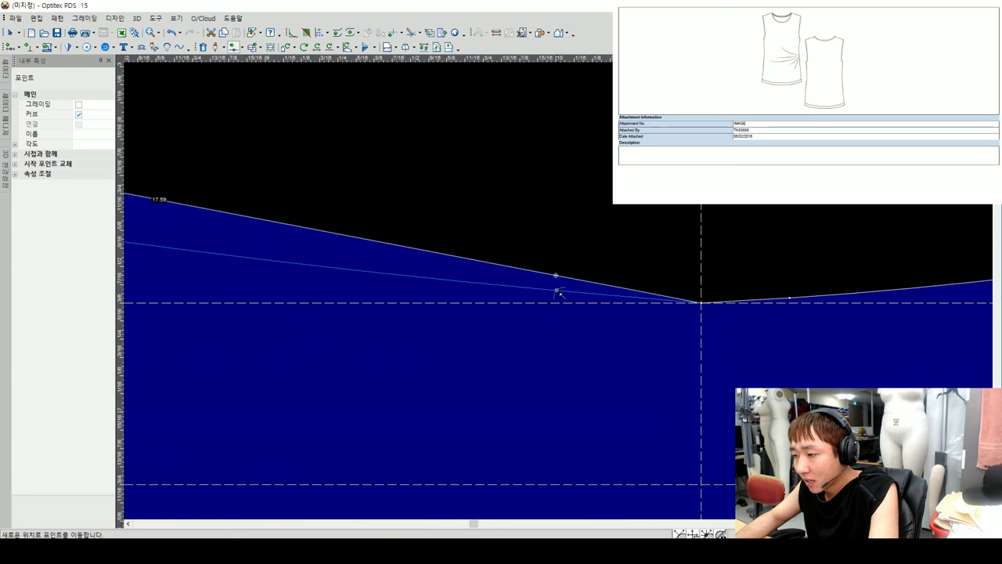
pyautogui.click(559, 293)
# - Add a curve point on the left part of the top edge and fix its position
pyautogui.scroll(-1, 559, 295)
pyautogui.scroll(-2, 559, 295)
pyautogui.scroll(-1, 559, 295)
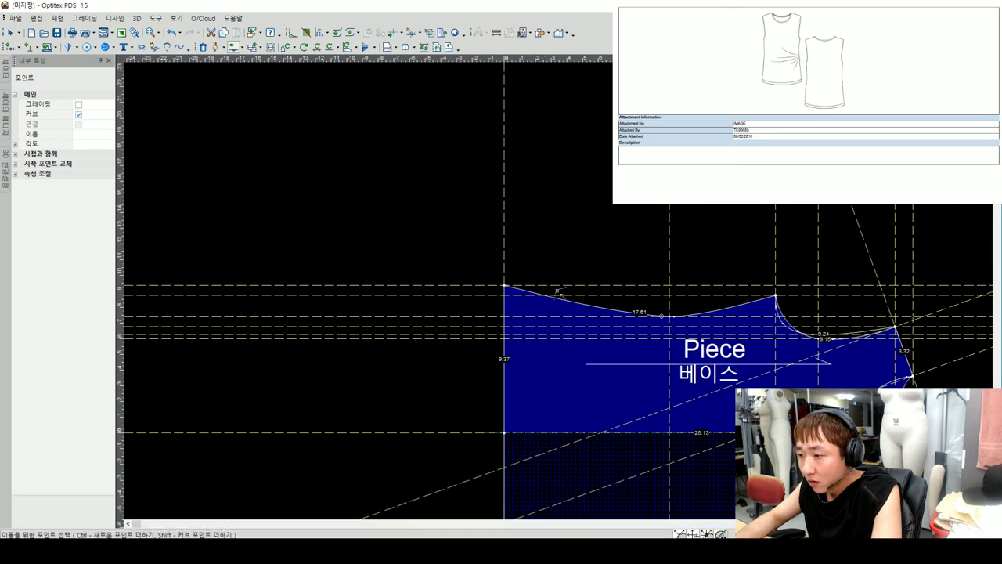
pyautogui.scroll(3, 541, 293)
pyautogui.scroll(2, 515, 299)
pyautogui.keyDown('shift'); pyautogui.click(513, 299); pyautogui.keyUp('shift')
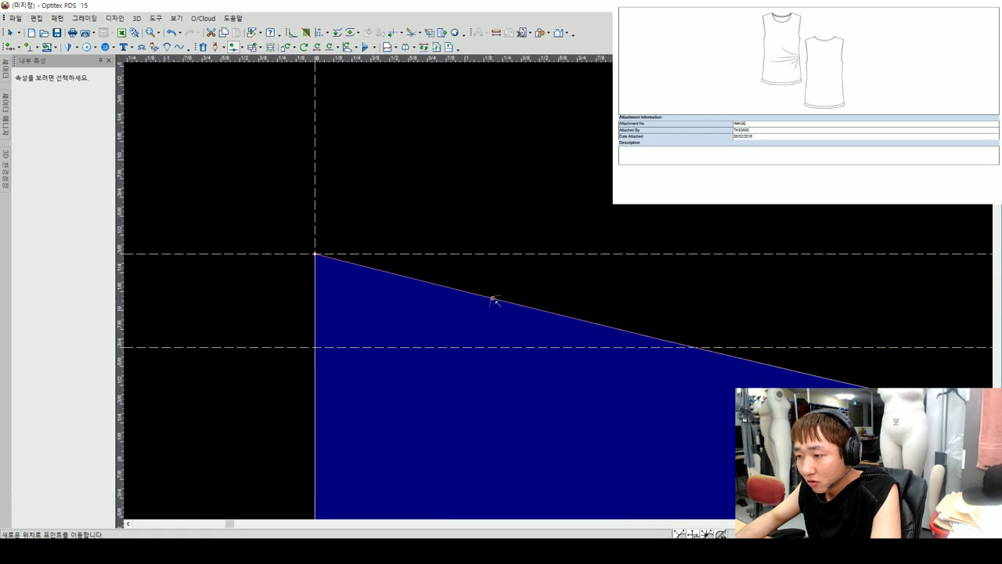
pyautogui.click(466, 265)
pyautogui.scroll(-2, 541, 284)
pyautogui.scroll(-1, 548, 288)
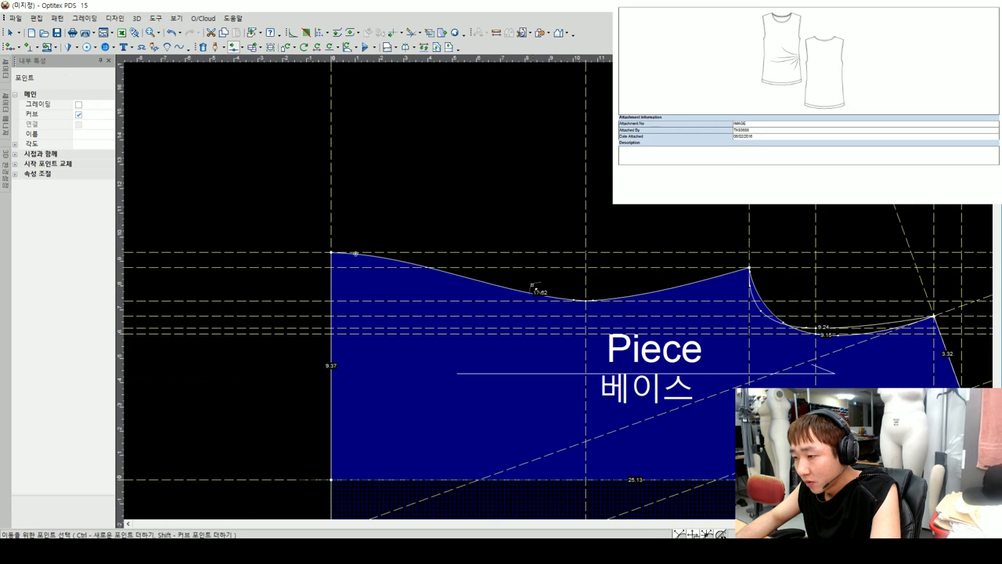
pyautogui.scroll(2, 443, 287)
pyautogui.click(441, 280)
pyautogui.click(451, 277)
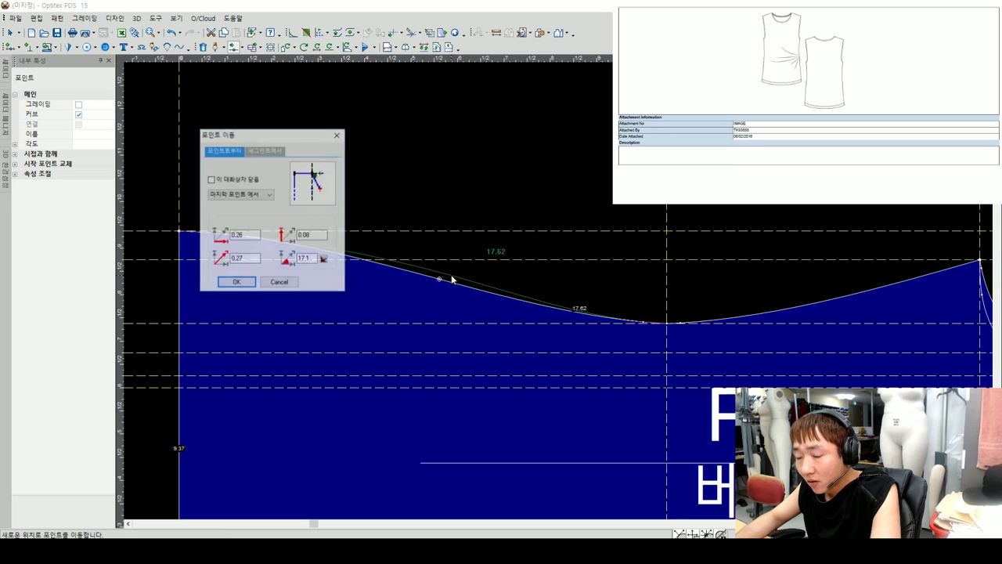
pyautogui.press('Return')
# - Move a top-edge curve point so the edge flows smoothly at about 17.62 long
pyautogui.scroll(-1, 557, 291)
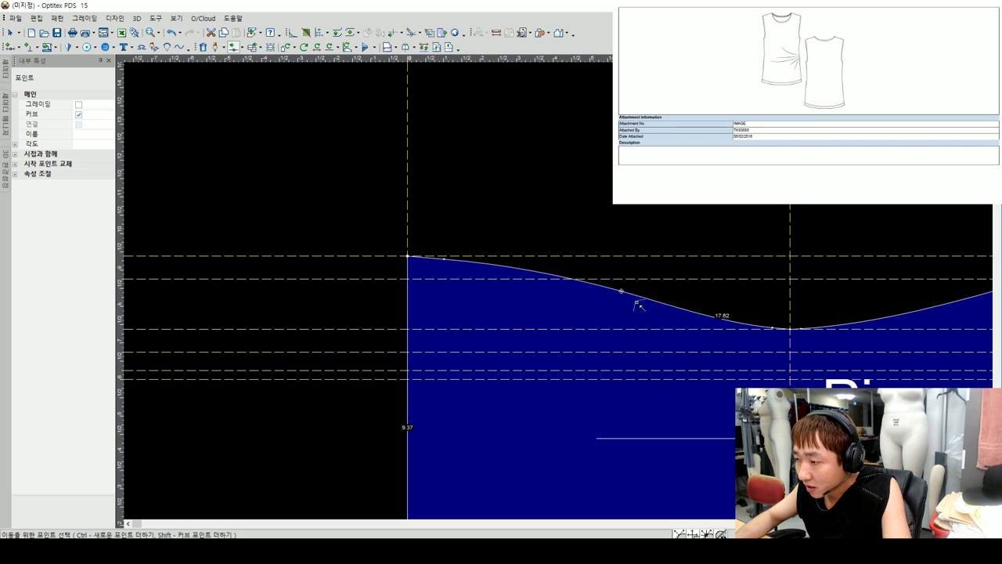
pyautogui.scroll(1, 638, 298)
pyautogui.click(523, 275)
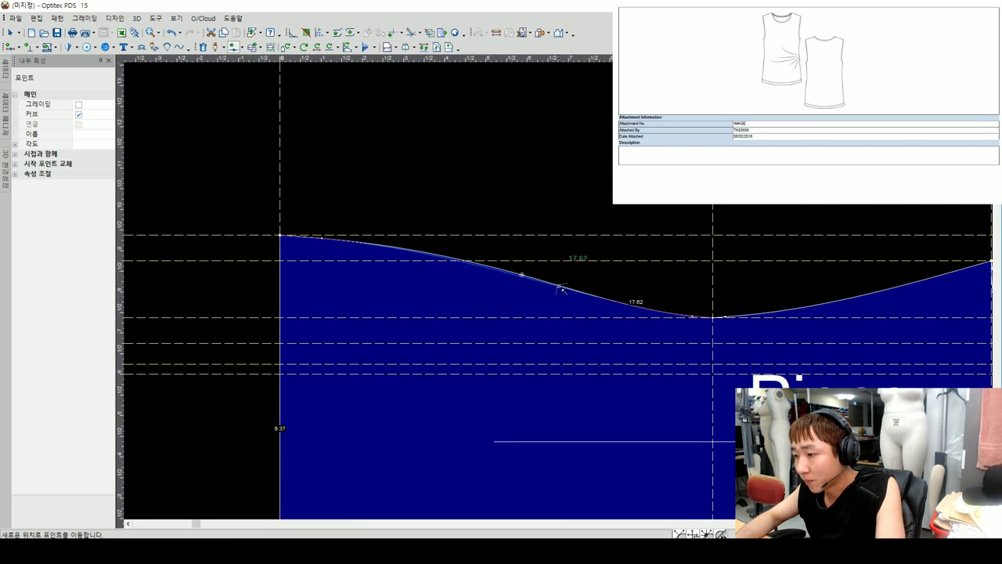
pyautogui.click(562, 287)
pyautogui.scroll(-2, 563, 287)
pyautogui.scroll(1, 558, 281)
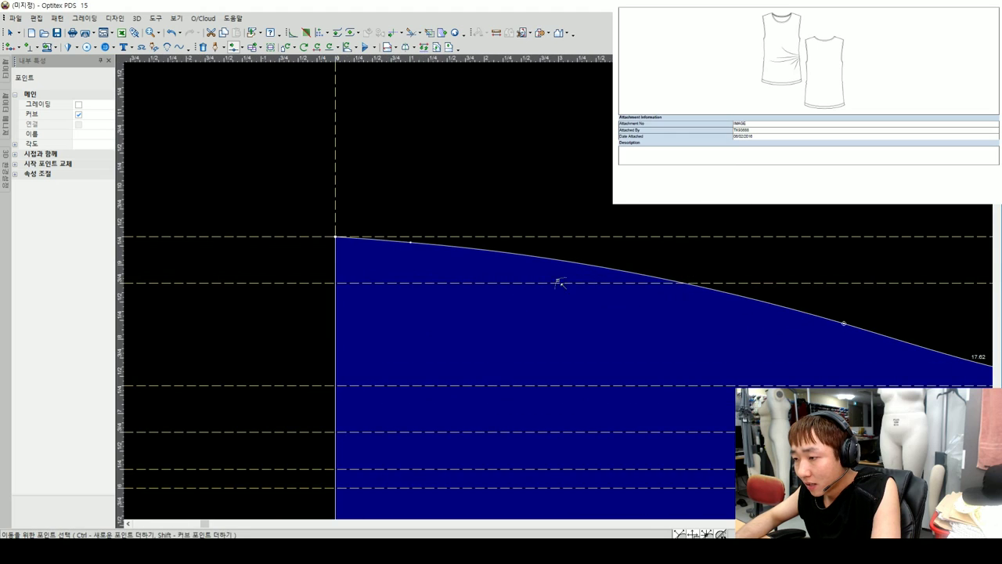
pyautogui.scroll(-1, 595, 290)
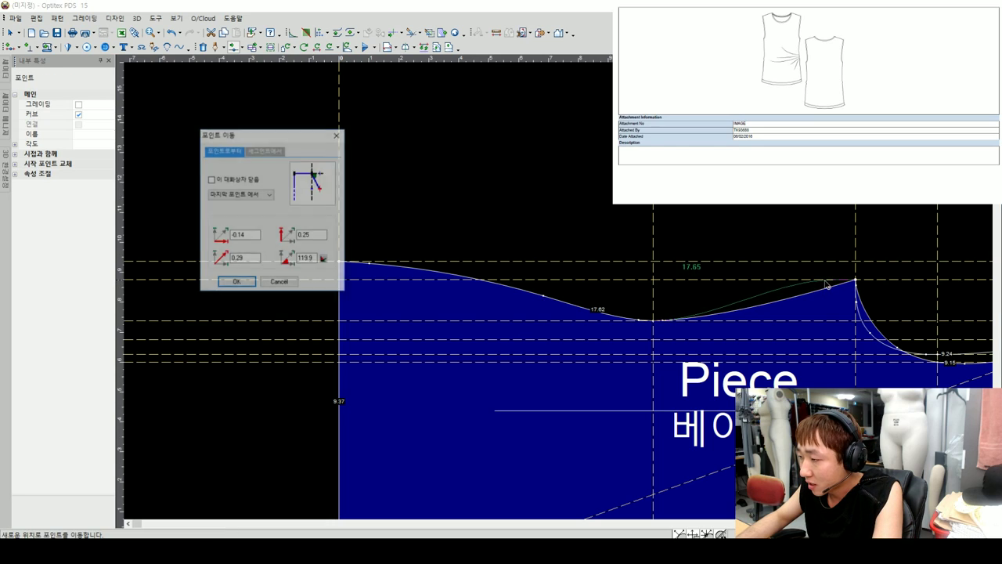
# - Shift the corner at the top edge's end and slide a point along the curve below it
pyautogui.scroll(2, 560, 293)
pyautogui.scroll(2, 561, 293)
pyautogui.moveTo(584, 297); pyautogui.dragTo(581, 292)
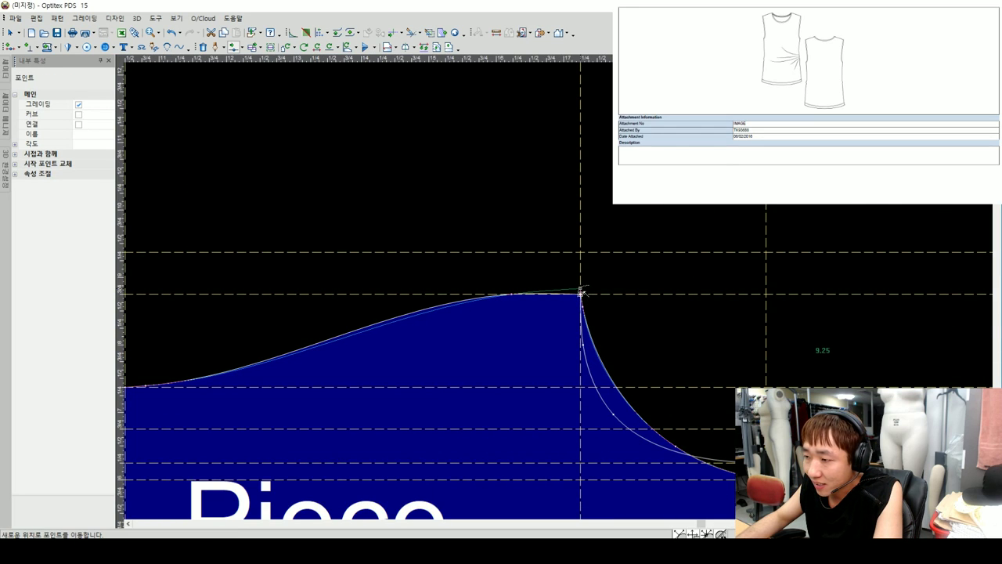
pyautogui.click(581, 293)
pyautogui.press('Return')
pyautogui.scroll(2, 600, 294)
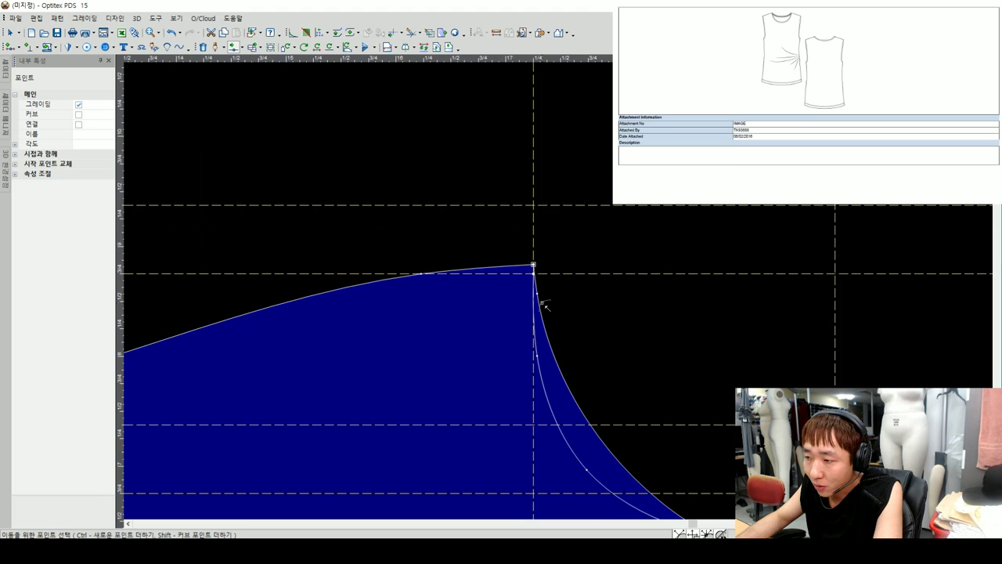
pyautogui.moveTo(575, 340); pyautogui.dragTo(559, 291, button='middle')
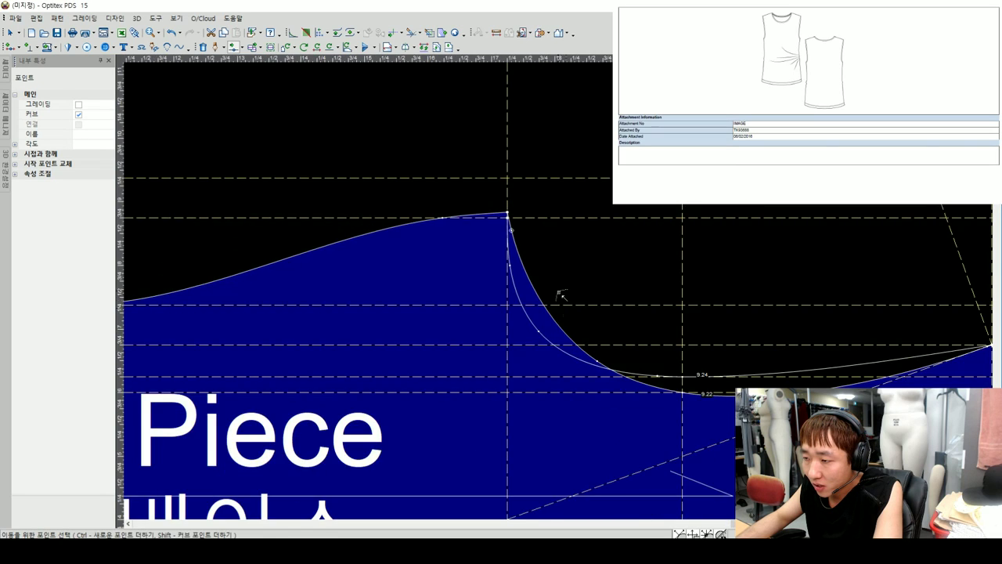
pyautogui.click(596, 358)
pyautogui.moveTo(596, 359); pyautogui.dragTo(608, 363)
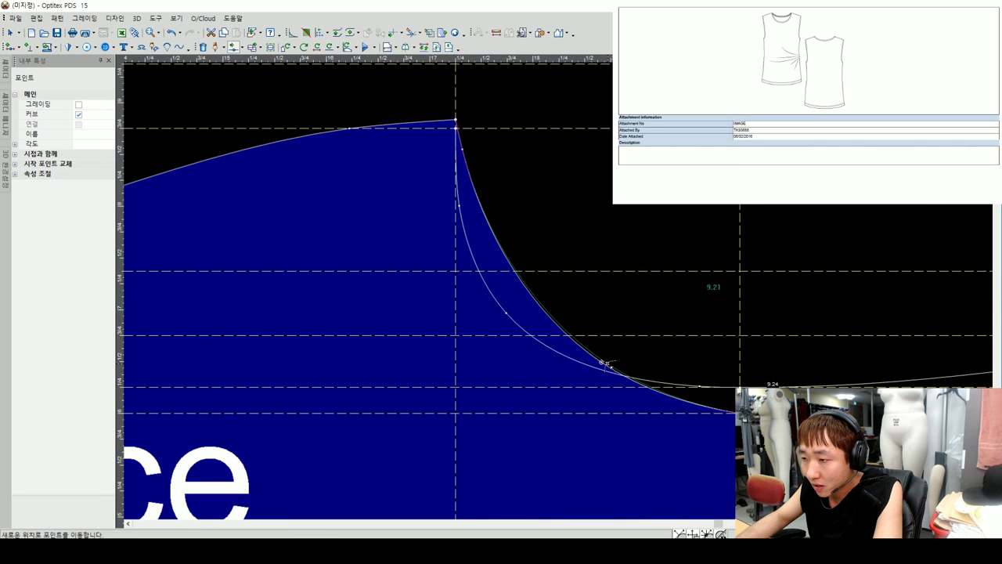
pyautogui.scroll(-1, 541, 301)
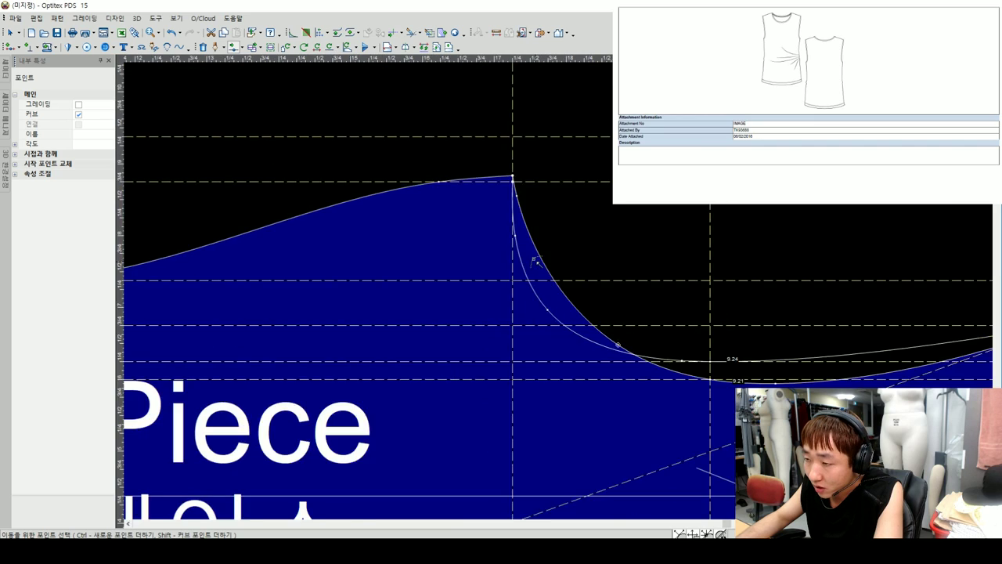
pyautogui.scroll(1, 542, 209)
pyautogui.scroll(2, 561, 278)
# - Place the corner point precisely on the guide intersection
pyautogui.click(560, 278)
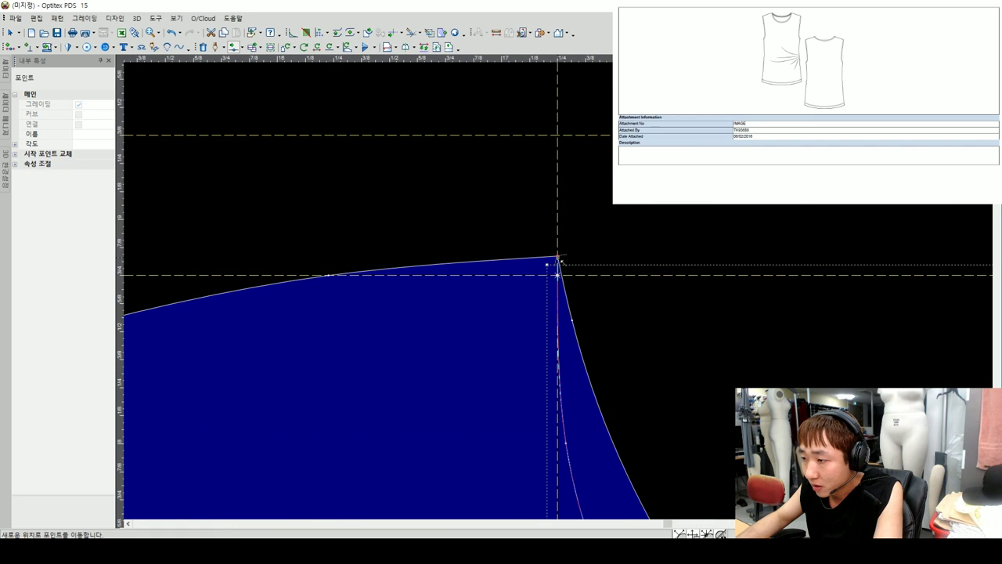
pyautogui.click(558, 275)
pyautogui.click(558, 257)
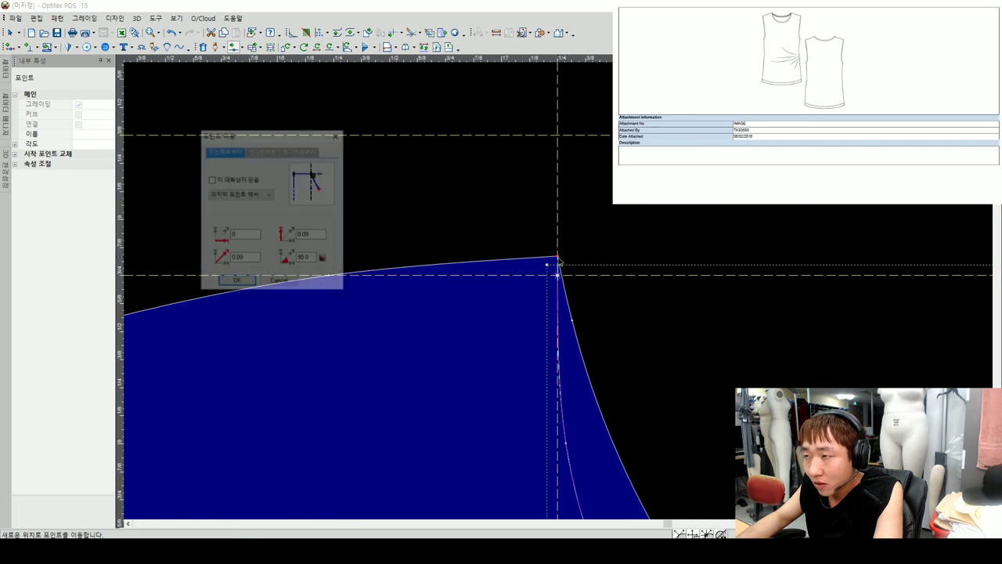
pyautogui.press('Return')
pyautogui.scroll(-1, 562, 300)
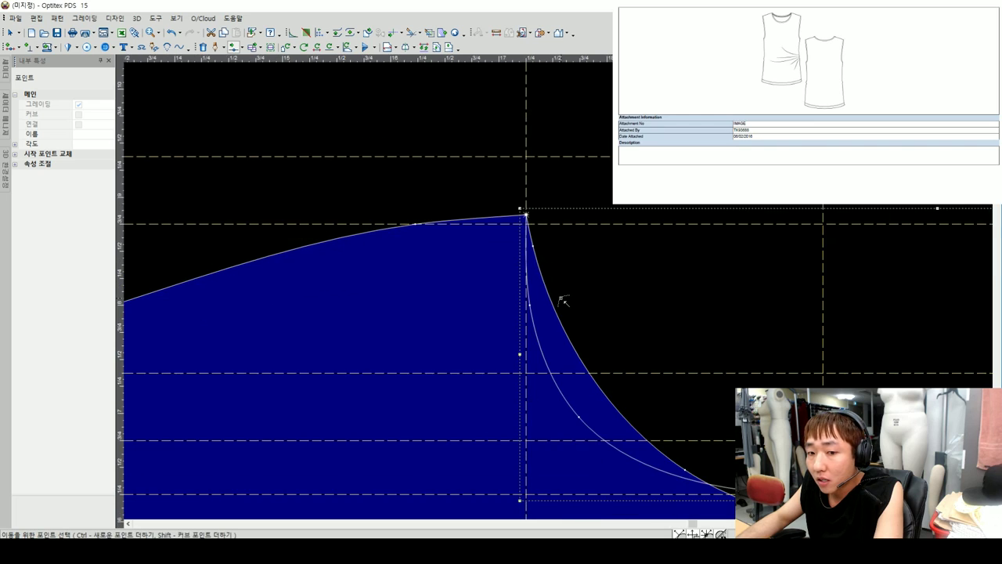
# - Pull inner armhole curve points right so the curve measures 9.26
pyautogui.click(533, 246)
pyautogui.press('Return')
pyautogui.scroll(1, 559, 290)
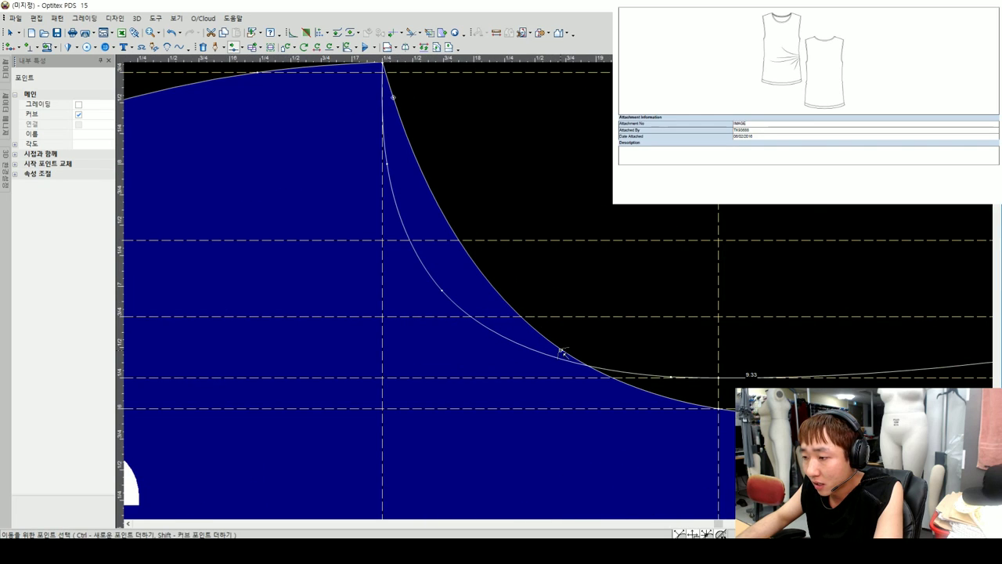
pyautogui.click(562, 352)
pyautogui.press('Return')
pyautogui.scroll(-1, 521, 260)
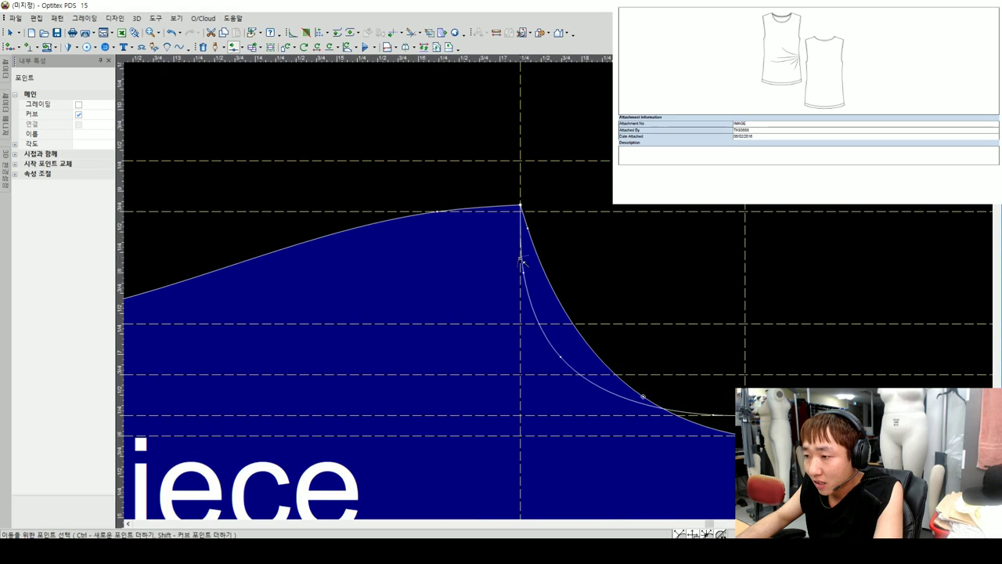
pyautogui.moveTo(523, 272); pyautogui.dragTo(529, 273)
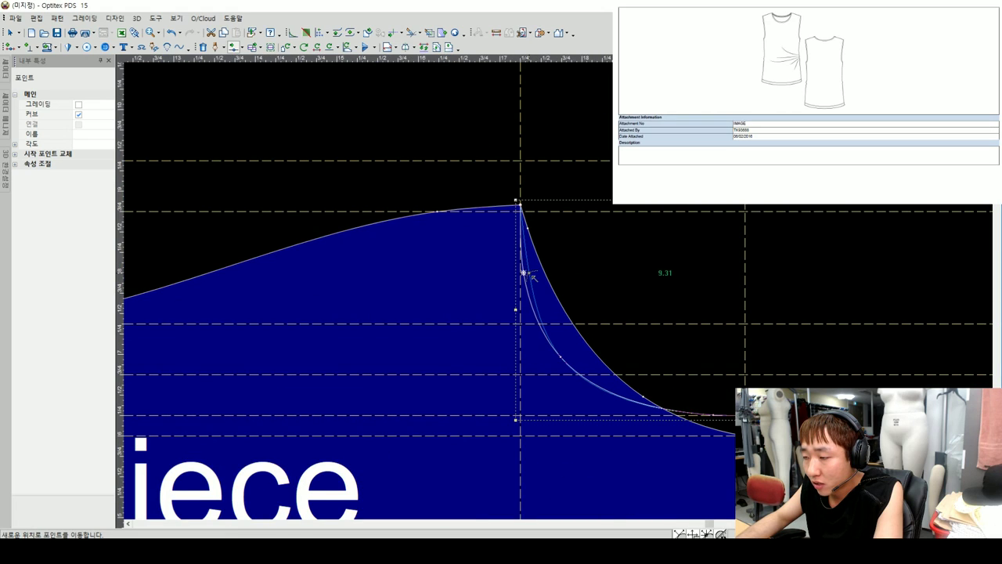
pyautogui.click(571, 361)
pyautogui.press('Return')
pyautogui.click(611, 259)
# - Nudge one point on the 17.65 wavy top curve slightly right and confirm it
pyautogui.scroll(-1, 559, 298)
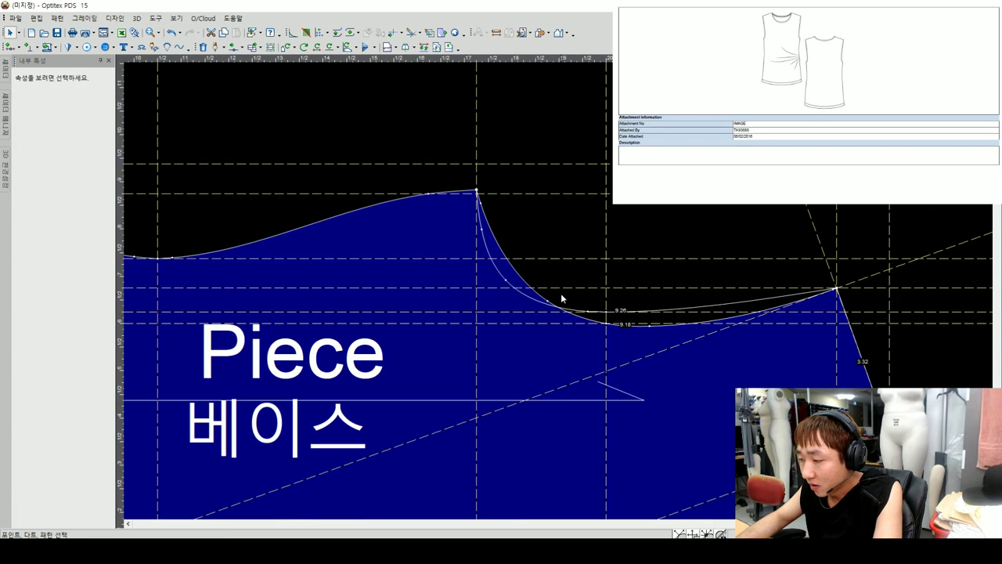
pyautogui.scroll(1, 556, 296)
pyautogui.scroll(1, 549, 294)
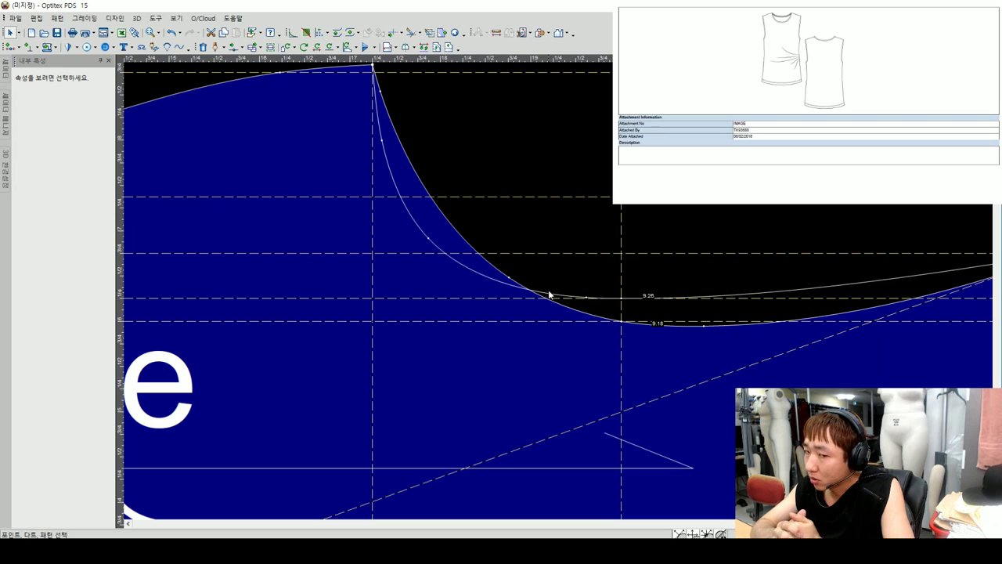
pyautogui.scroll(-1, 556, 286)
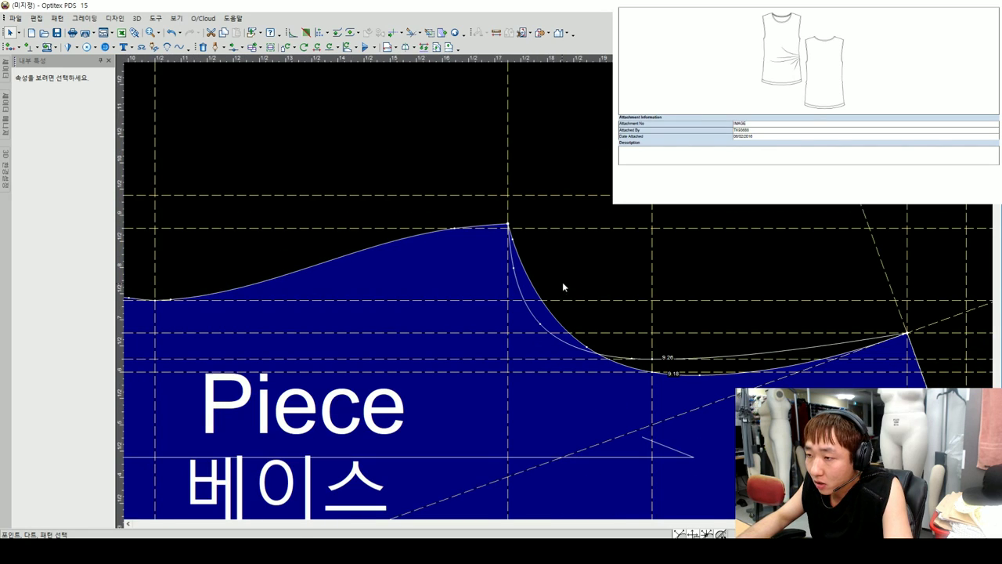
pyautogui.scroll(1, 553, 288)
pyautogui.scroll(1, 539, 291)
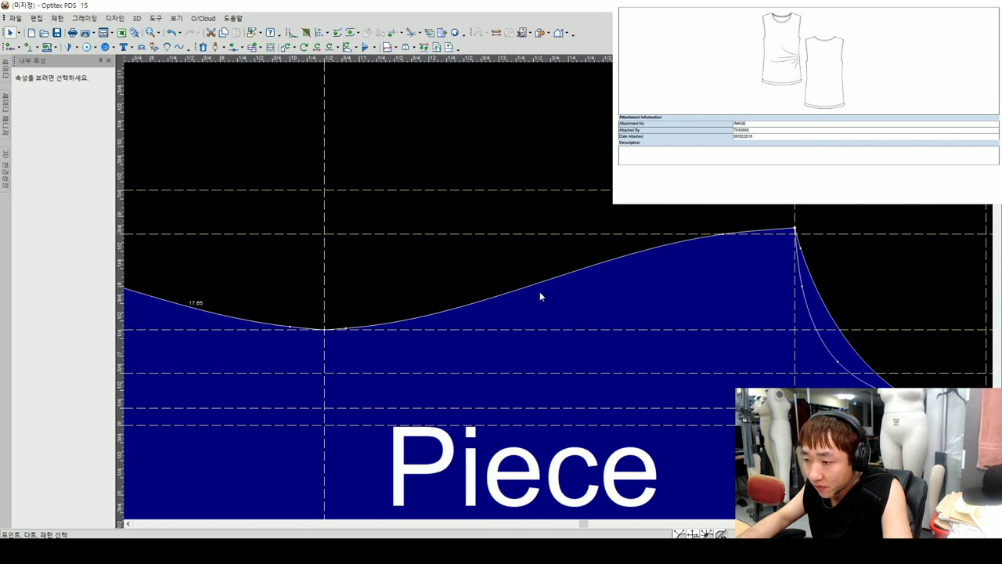
pyautogui.scroll(-1, 593, 281)
pyautogui.moveTo(593, 280); pyautogui.dragTo(597, 278)
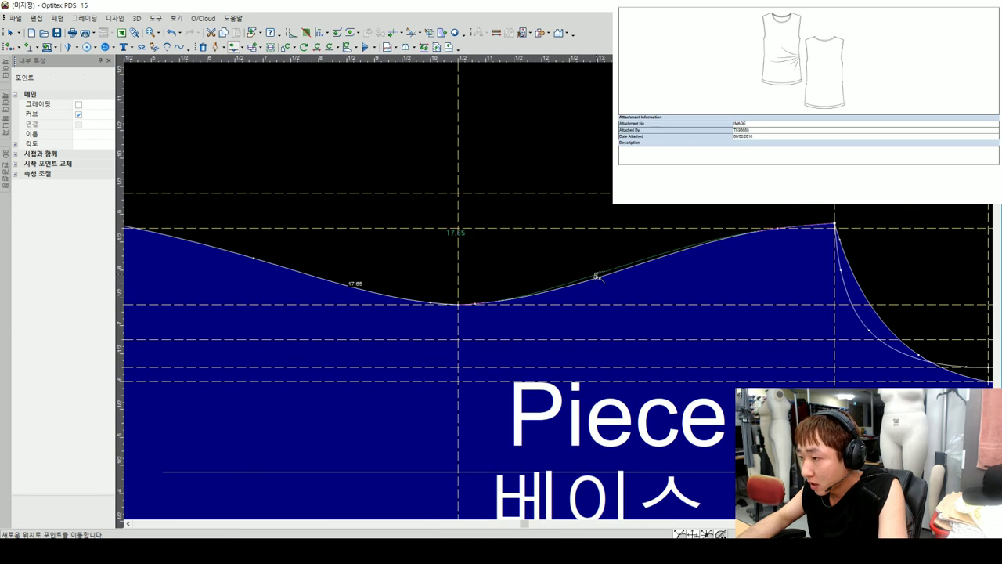
pyautogui.press('Return')
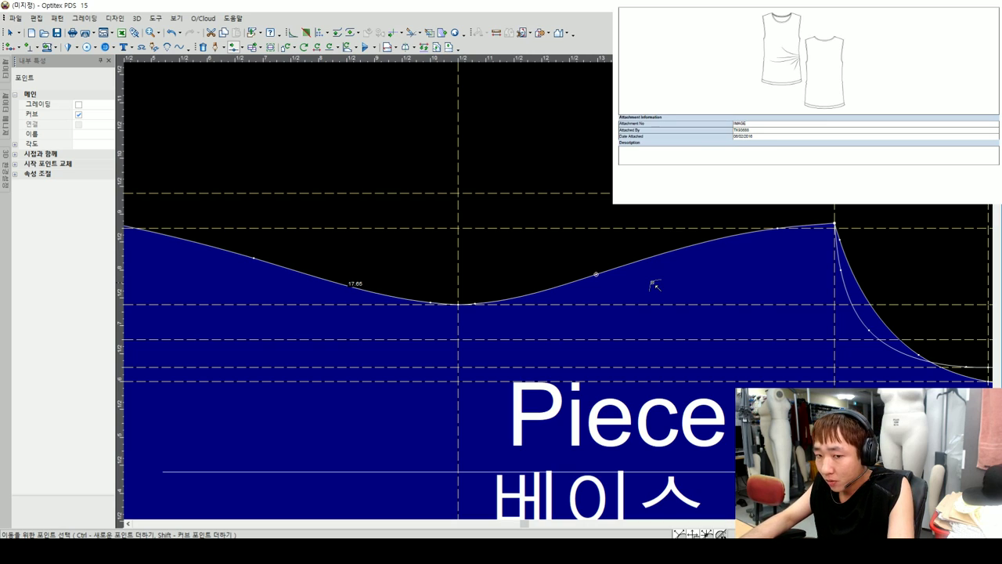
pyautogui.scroll(-1, 572, 305)
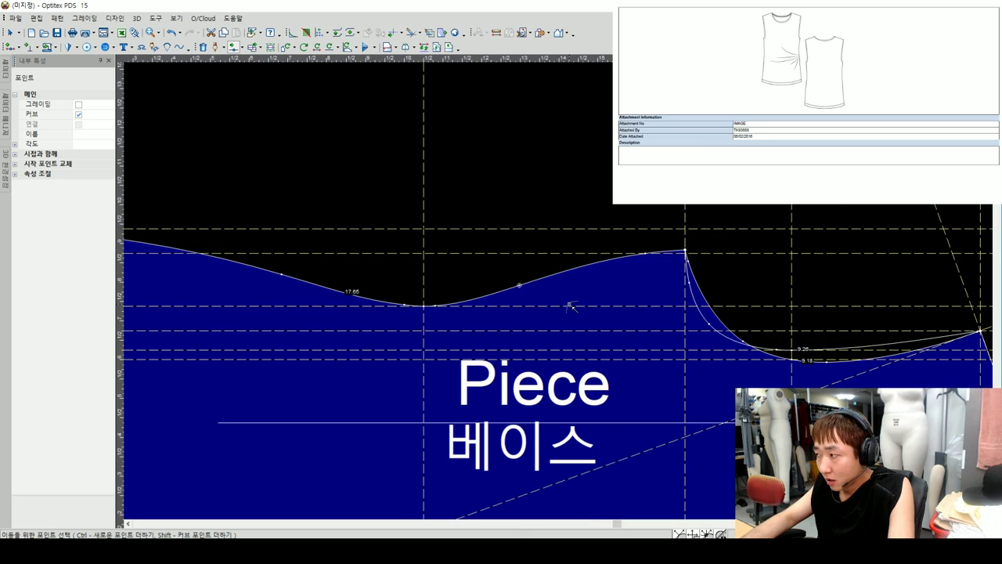
pyautogui.scroll(-1, 572, 306)
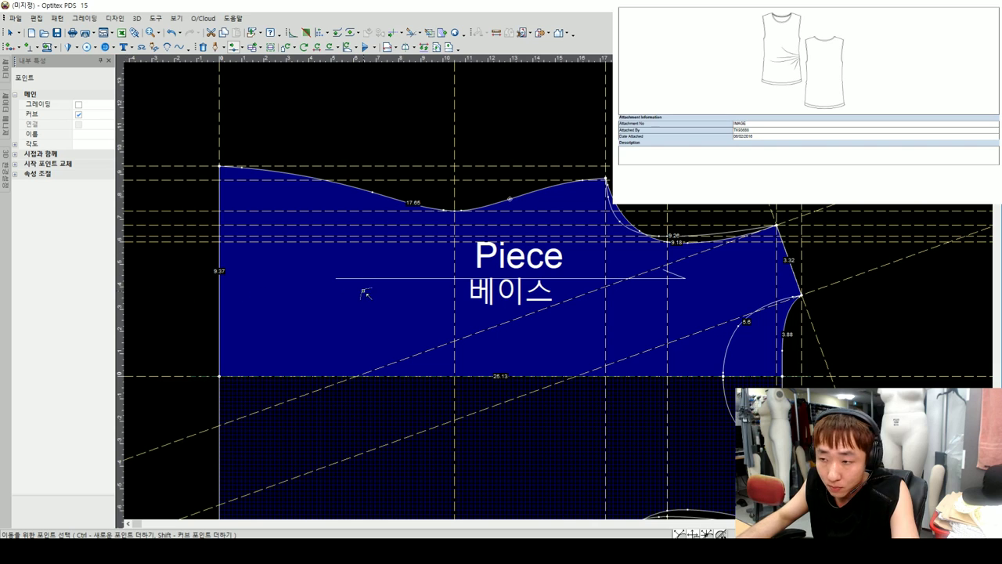
# - Reposition a point on the wavy 17.65 top curve
pyautogui.scroll(-1, 365, 293)
pyautogui.scroll(3, 561, 293)
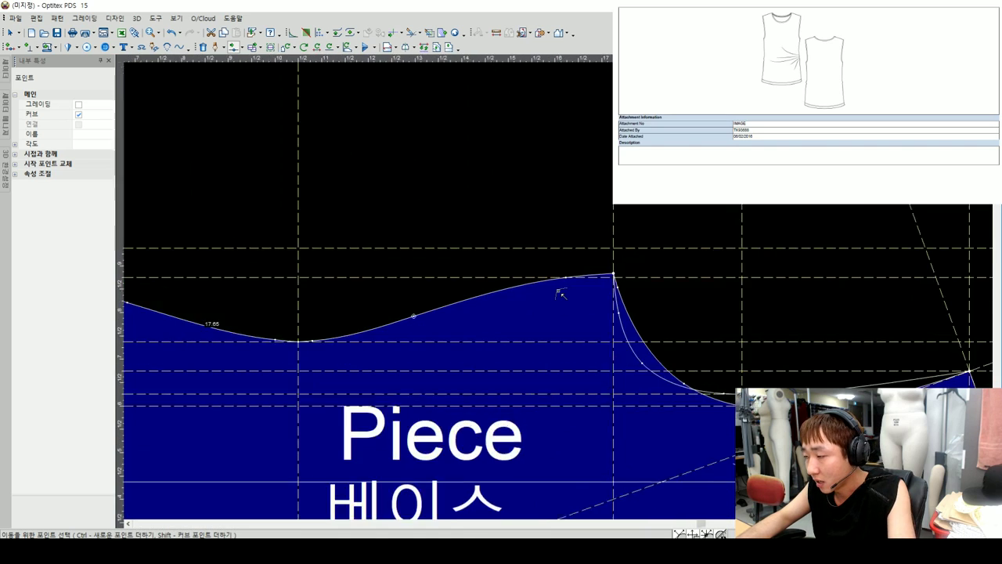
pyautogui.scroll(1, 556, 291)
pyautogui.scroll(-1, 559, 290)
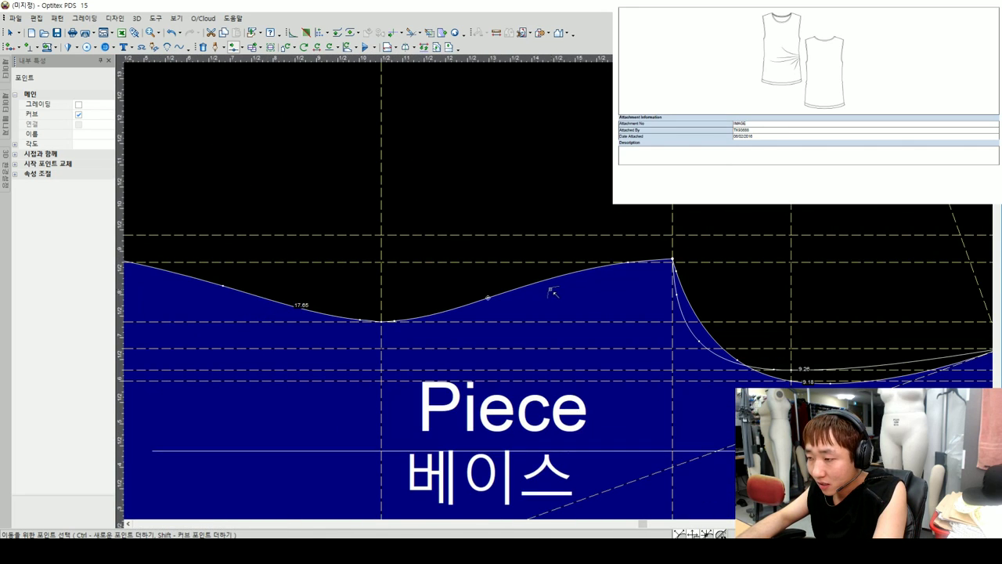
pyautogui.click(487, 299)
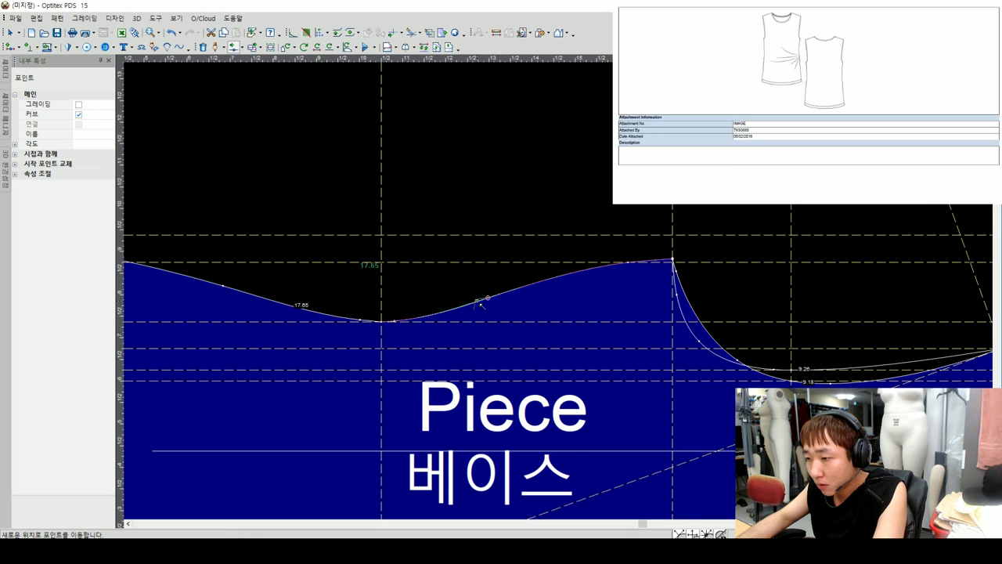
pyautogui.click(559, 291)
pyautogui.press('Return')
# - Adjust the seam point below the shoulder peak and a point on the inner curve
pyautogui.scroll(1, 559, 290)
pyautogui.scroll(1, 593, 285)
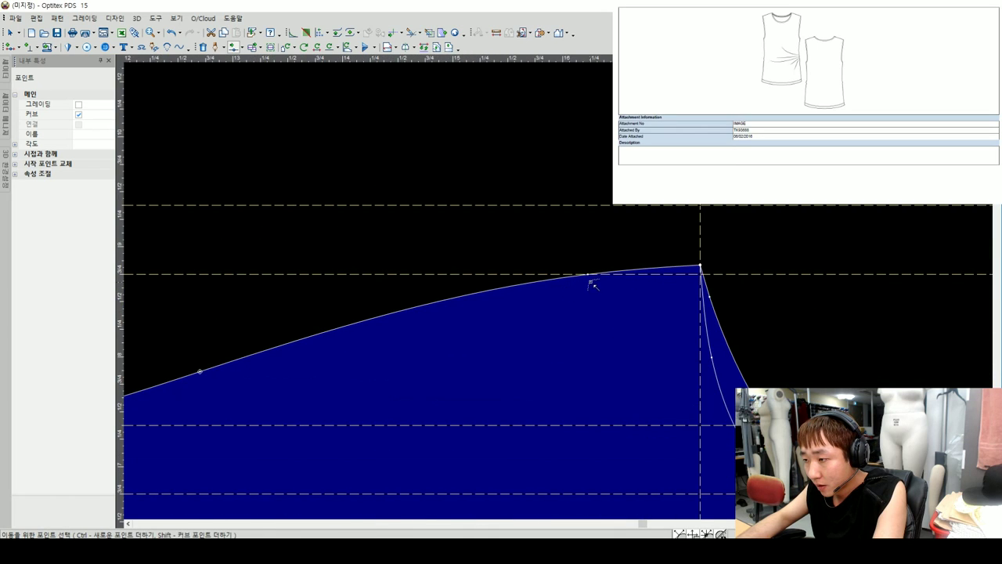
pyautogui.scroll(1, 595, 282)
pyautogui.click(565, 305)
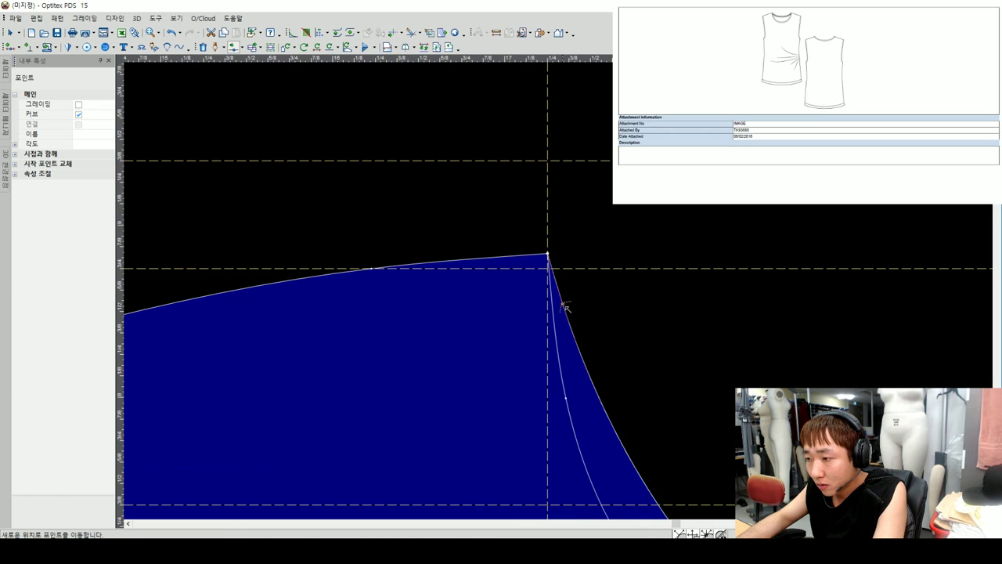
pyautogui.click(567, 307)
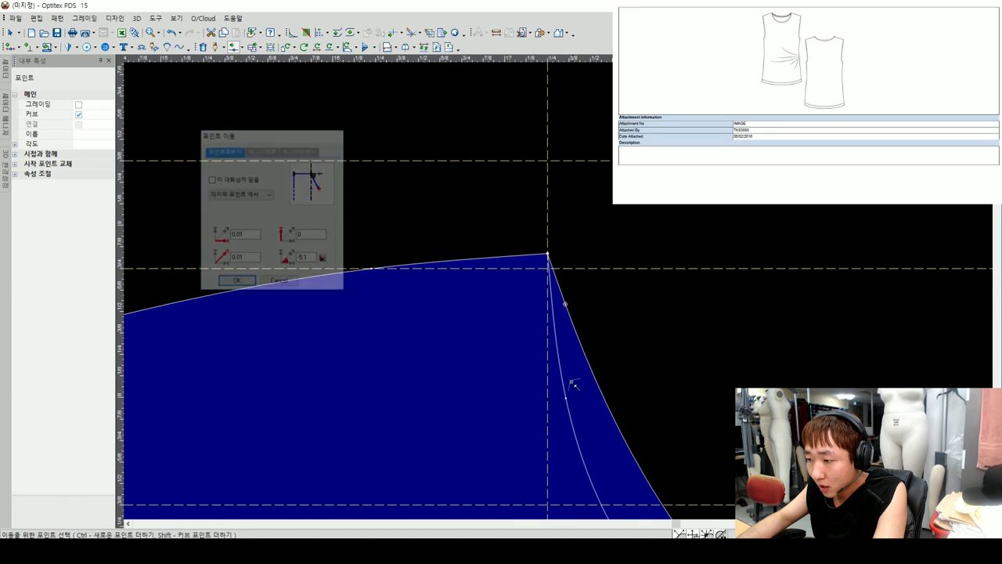
pyautogui.press('Return')
pyautogui.click(564, 391)
pyautogui.click(564, 363)
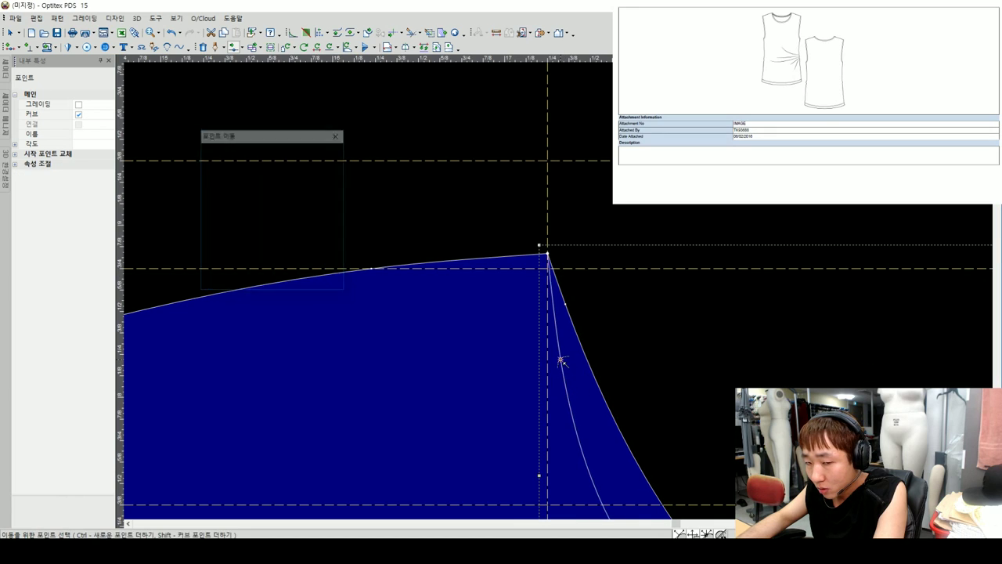
pyautogui.press('Return')
pyautogui.scroll(-1, 588, 284)
pyautogui.press('Escape')
# - Move an inner curve point near the shoulder so the curve measures 9.24
pyautogui.scroll(1, 559, 295)
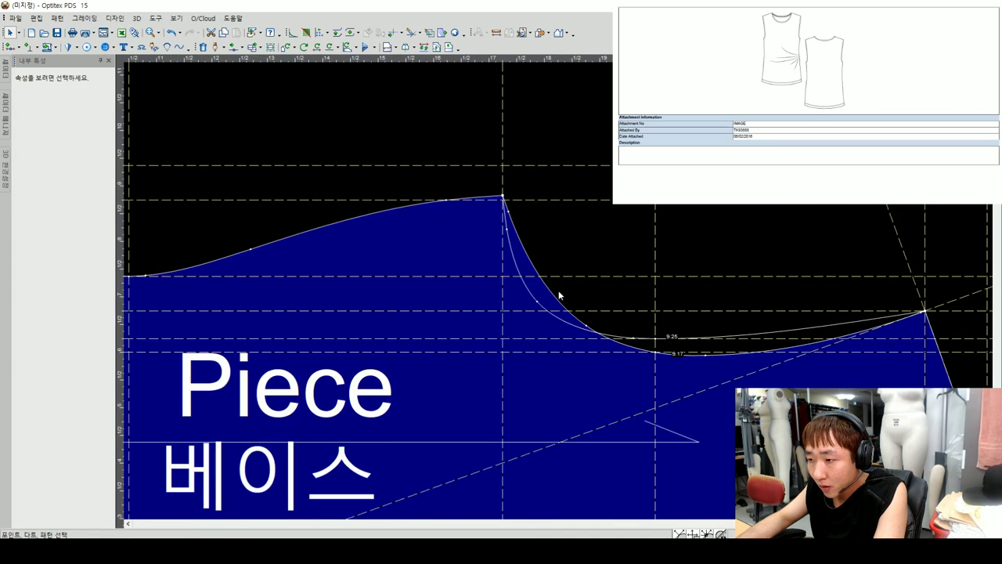
pyautogui.scroll(1, 552, 302)
pyautogui.click(531, 308)
pyautogui.press('m')
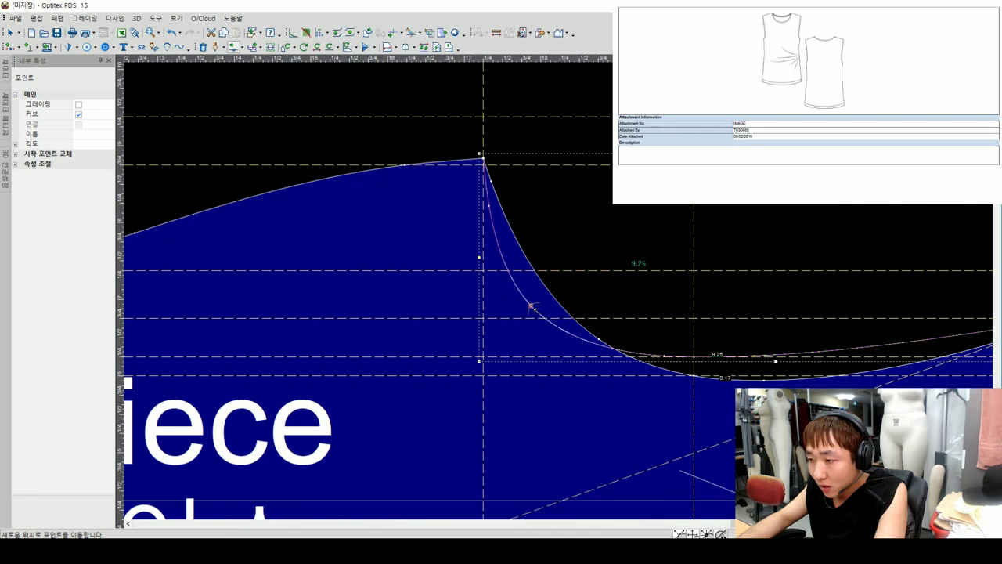
pyautogui.click(536, 309)
pyautogui.press('Return')
pyautogui.rightClick(592, 210)
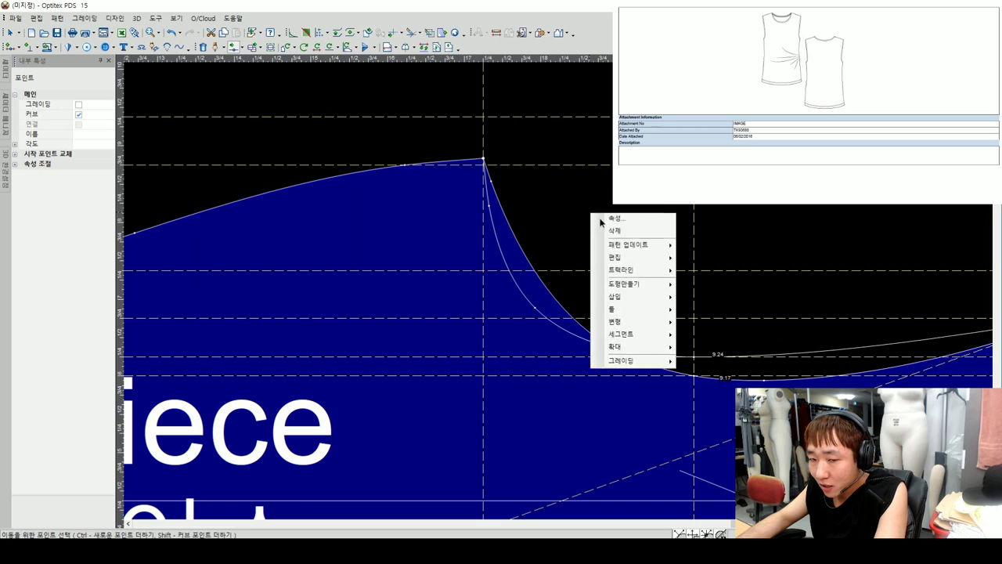
pyautogui.click(599, 220)
pyautogui.scroll(-1, 559, 290)
pyautogui.scroll(1, 558, 290)
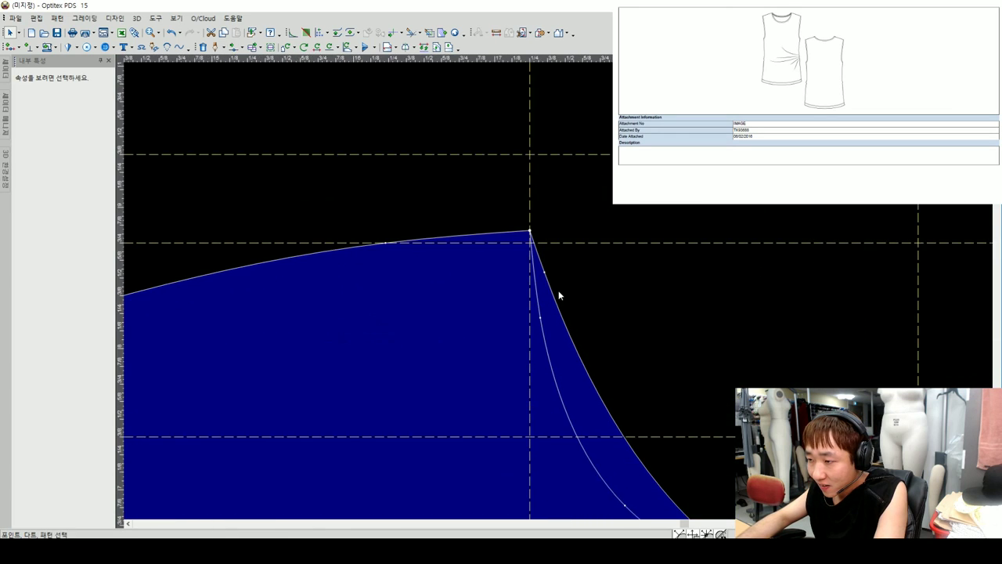
# - Nudge the point on the shoulder line slightly down
pyautogui.press('m')
pyautogui.scroll(1, 555, 291)
pyautogui.click(542, 283)
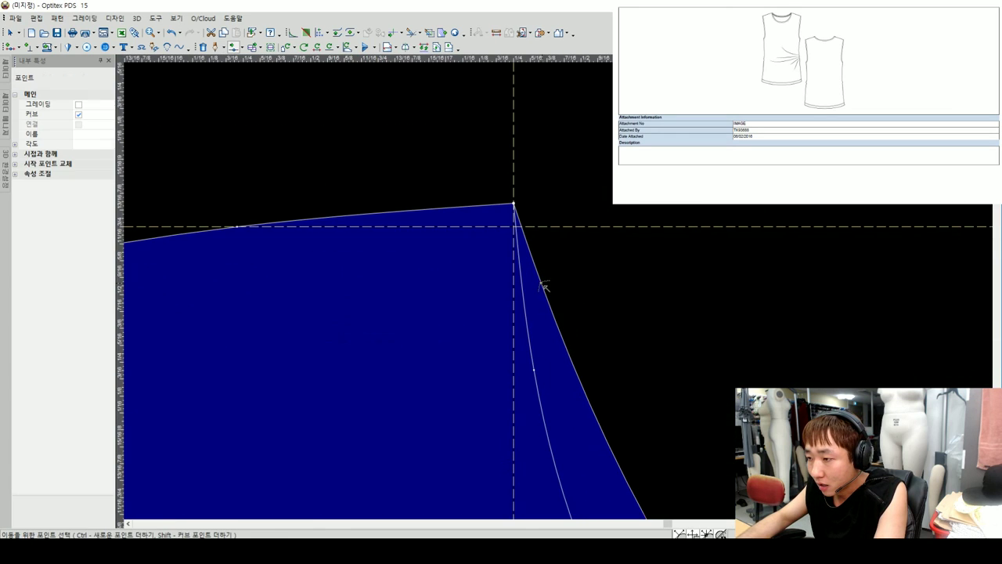
pyautogui.click(538, 285)
pyautogui.press('Escape')
pyautogui.scroll(-1, 581, 283)
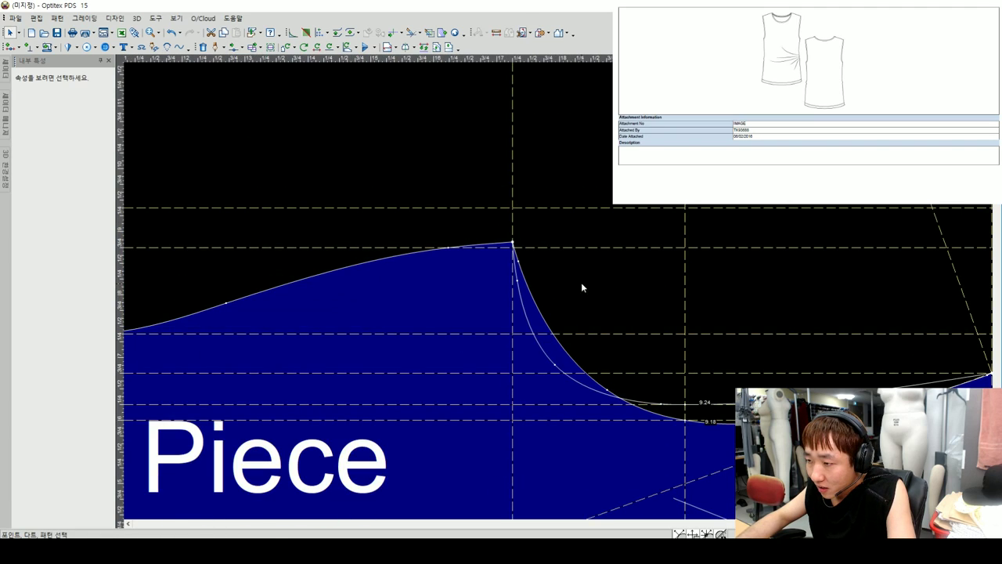
pyautogui.scroll(-1, 546, 292)
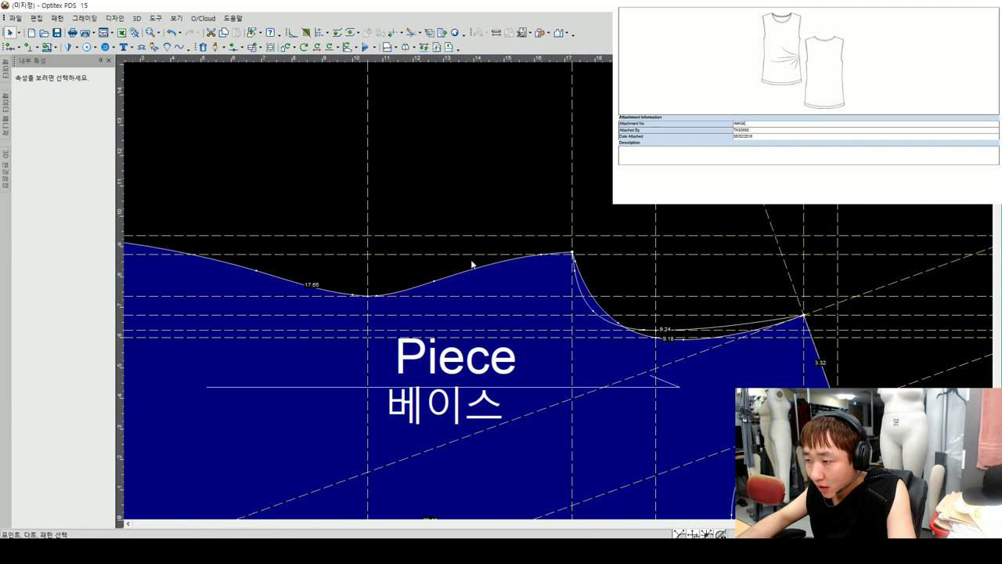
pyautogui.scroll(2, 559, 295)
# - Reposition a point on the left part of the top curve, then deselect it
pyautogui.click(512, 314)
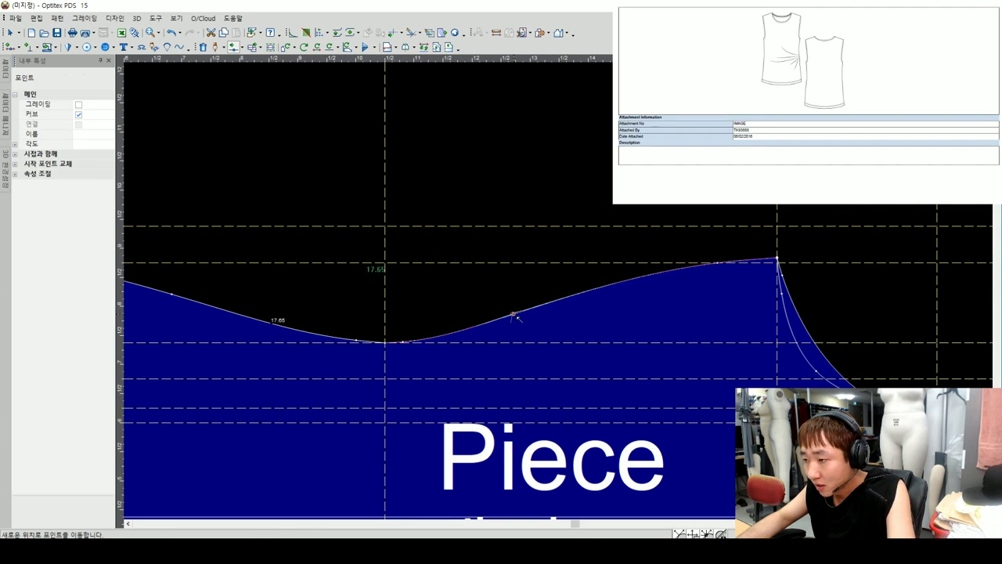
pyautogui.rightClick(534, 227)
pyautogui.click(549, 232)
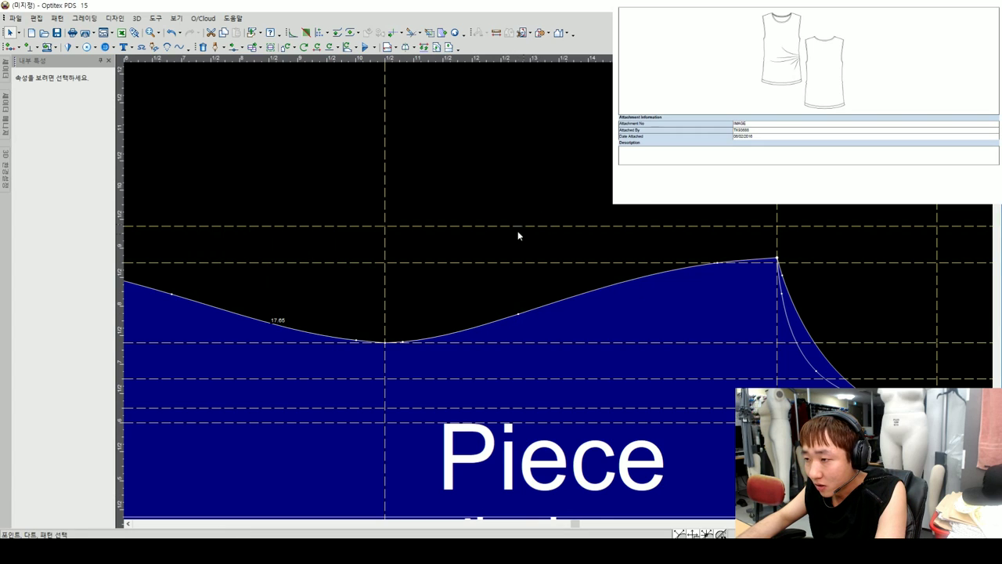
pyautogui.scroll(-2, 548, 282)
pyautogui.scroll(1, 559, 295)
pyautogui.scroll(1, 560, 296)
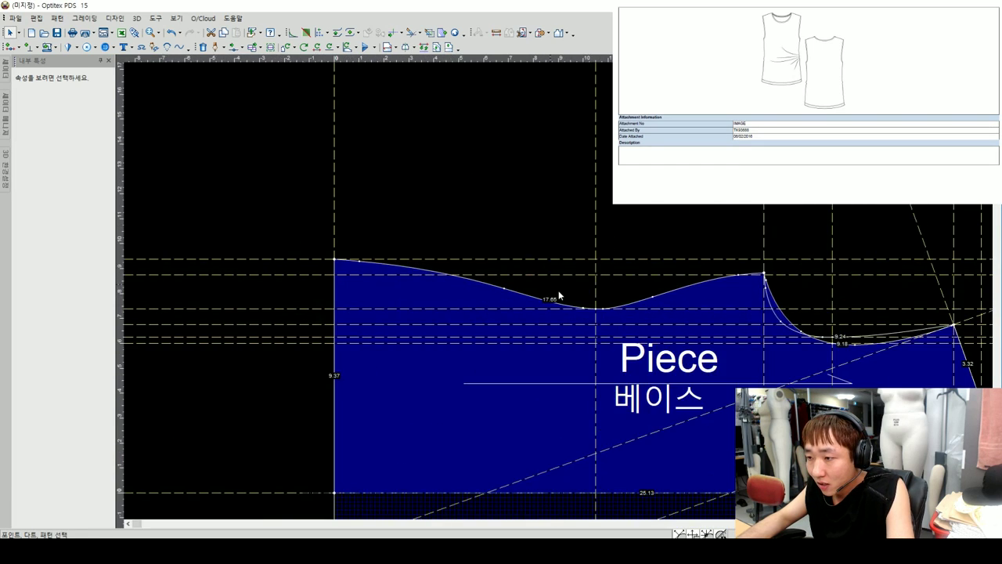
pyautogui.click(517, 300)
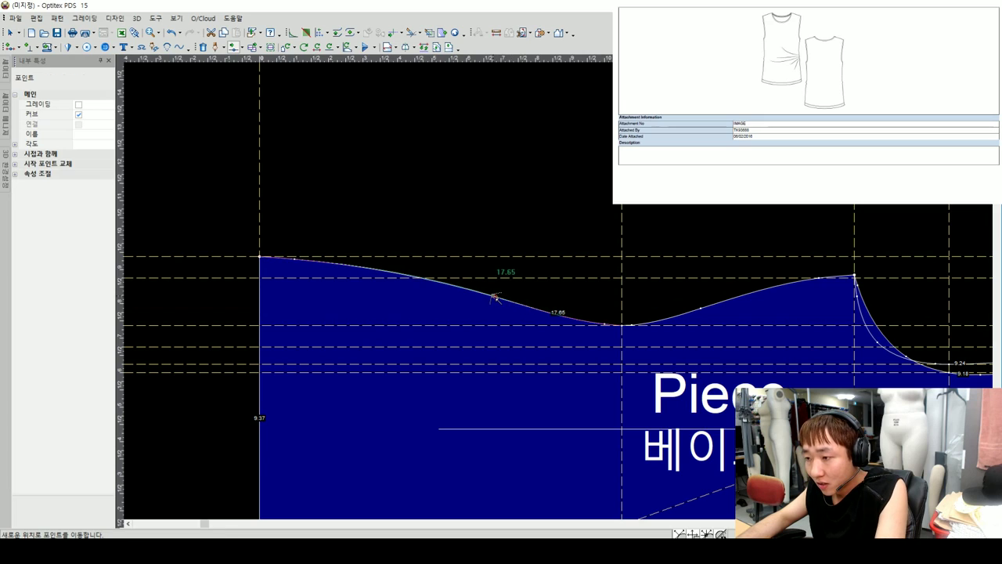
pyautogui.click(492, 292)
pyautogui.press('Return')
pyautogui.scroll(-1, 569, 242)
pyautogui.scroll(1, 569, 243)
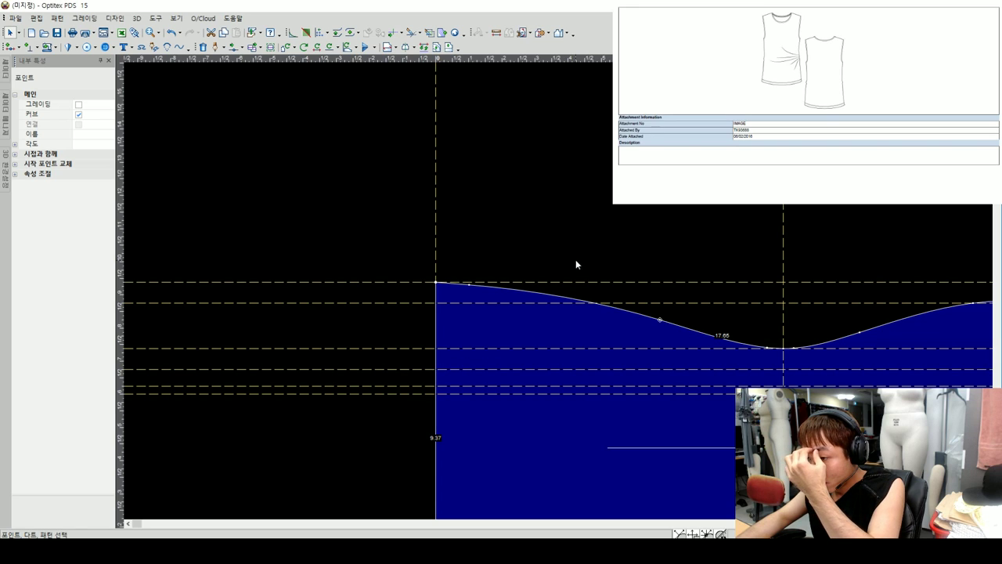
pyautogui.click(572, 266)
pyautogui.scroll(-2, 571, 282)
pyautogui.scroll(1, 564, 298)
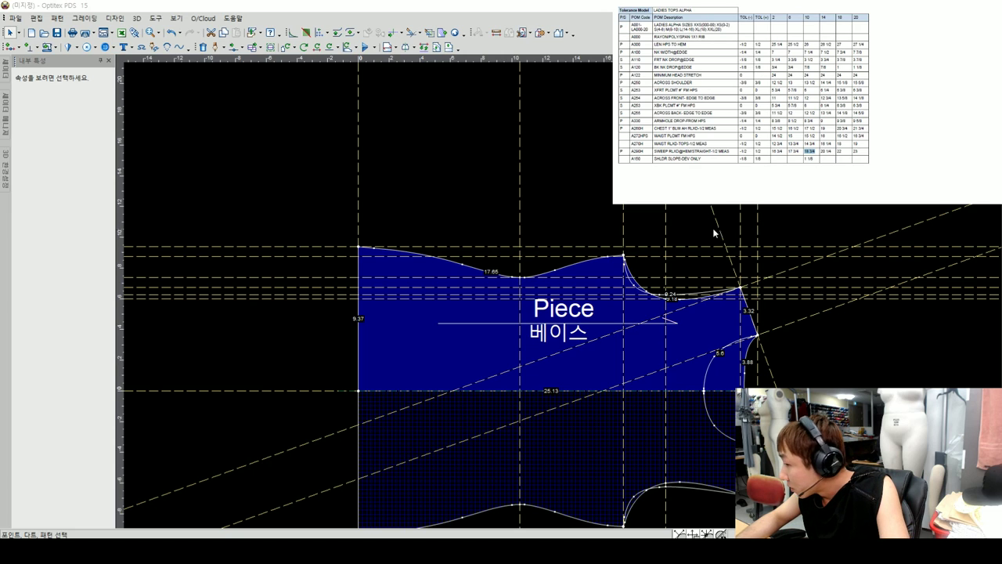
# - Zoom around the Piece pattern and switch to the Move Points tool with the M shortcut
pyautogui.scroll(-1, 564, 300)
pyautogui.scroll(1, 564, 303)
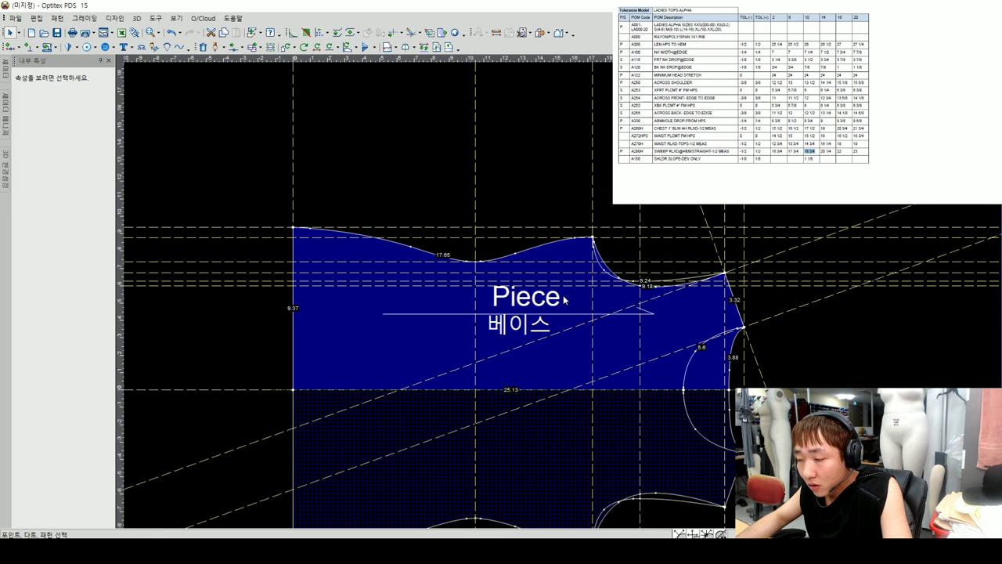
pyautogui.scroll(1, 548, 275)
pyautogui.scroll(-2, 564, 297)
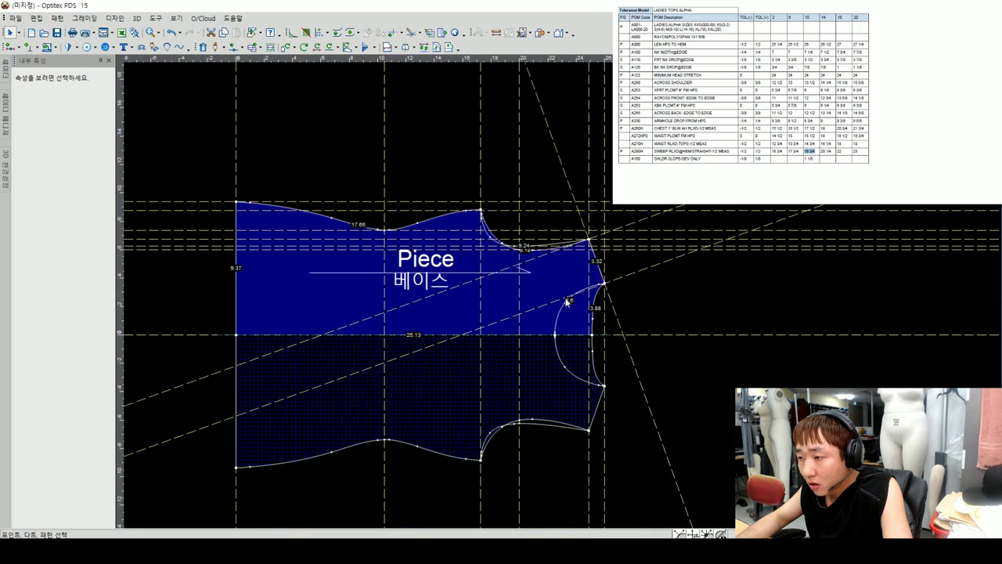
pyautogui.scroll(1, 562, 299)
pyautogui.scroll(1, 564, 295)
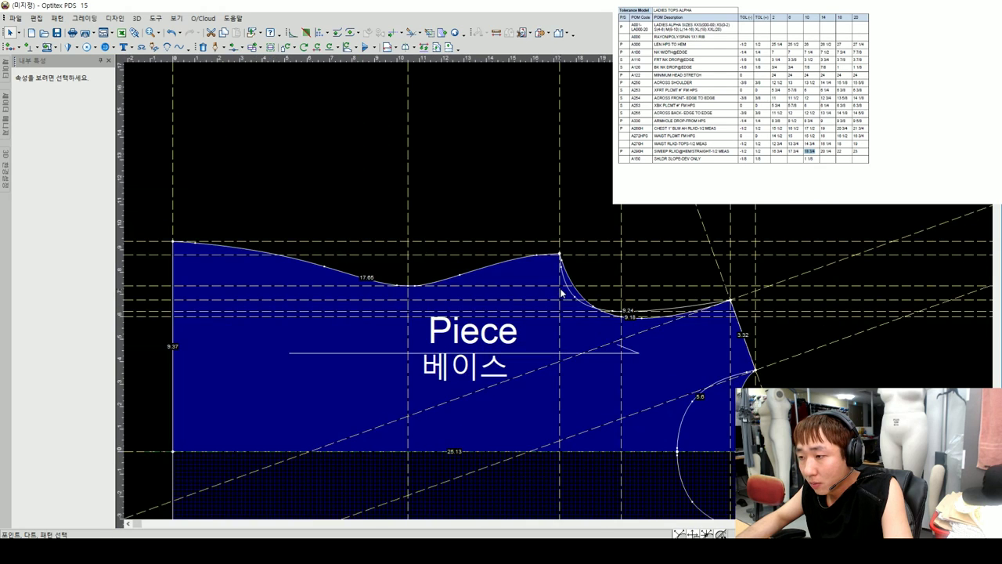
pyautogui.scroll(1, 560, 291)
pyautogui.scroll(-1, 558, 287)
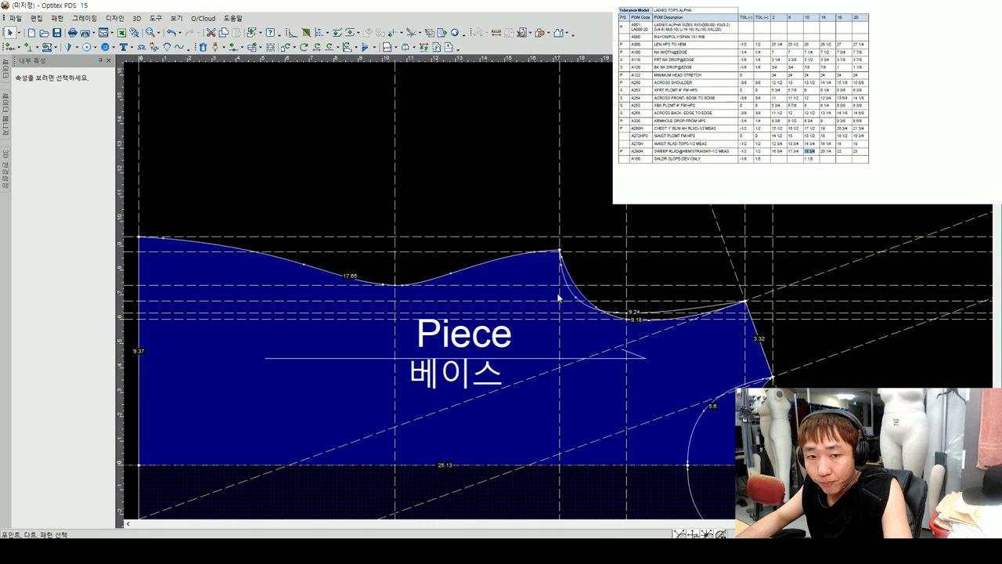
pyautogui.scroll(1, 533, 288)
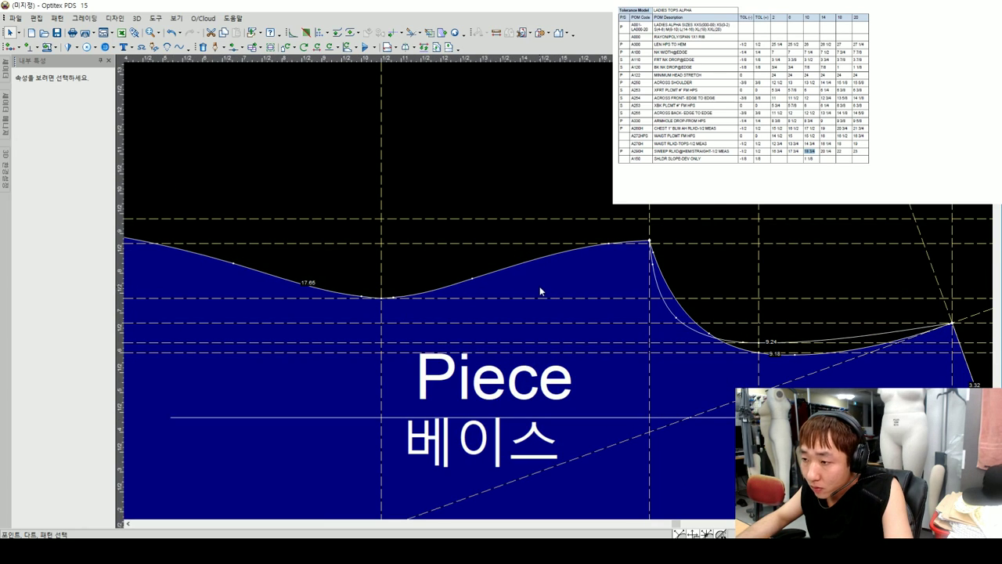
pyautogui.scroll(-1, 524, 286)
pyautogui.scroll(-1, 560, 290)
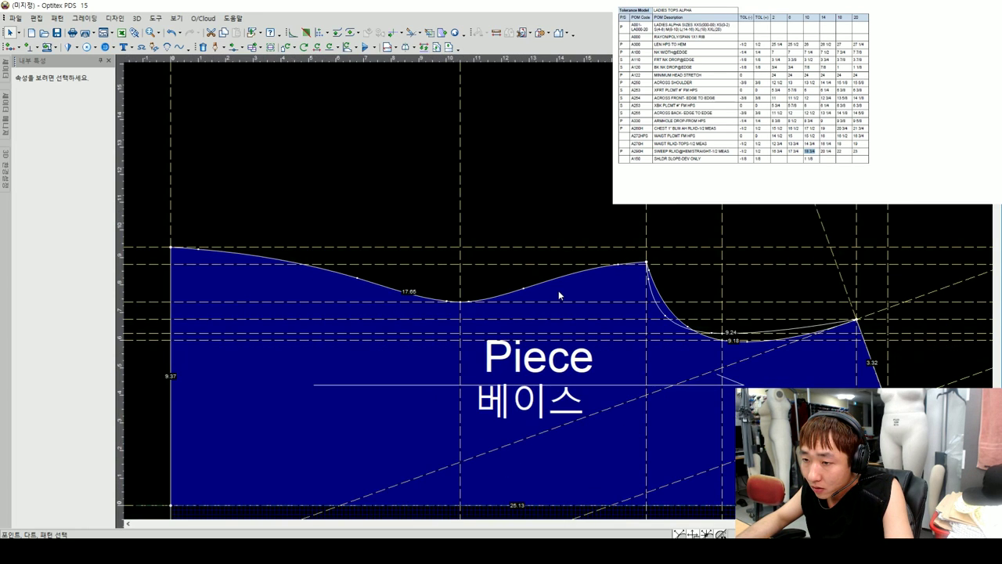
pyautogui.scroll(-1, 558, 306)
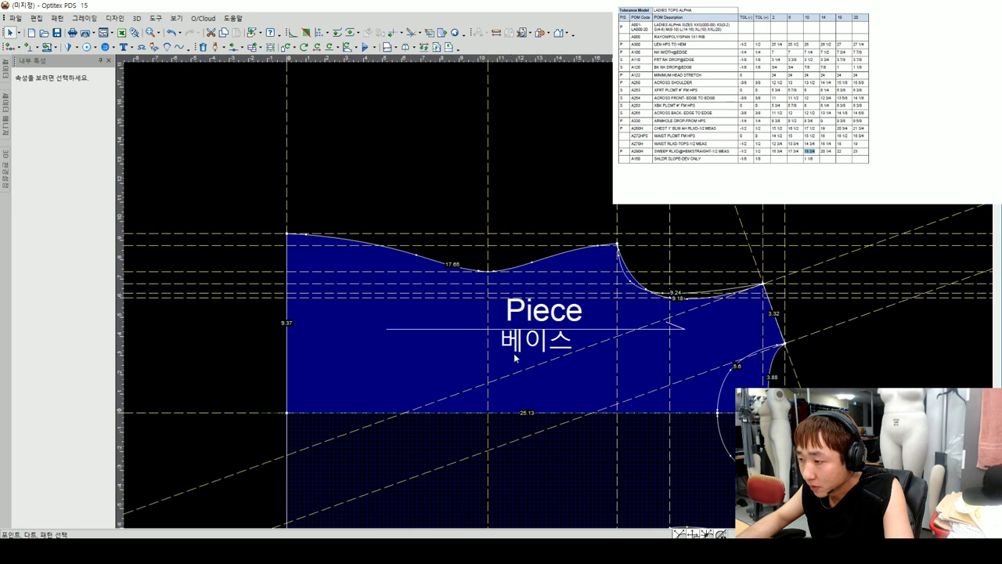
pyautogui.scroll(-1, 565, 297)
pyautogui.press('m')
pyautogui.scroll(1, 565, 292)
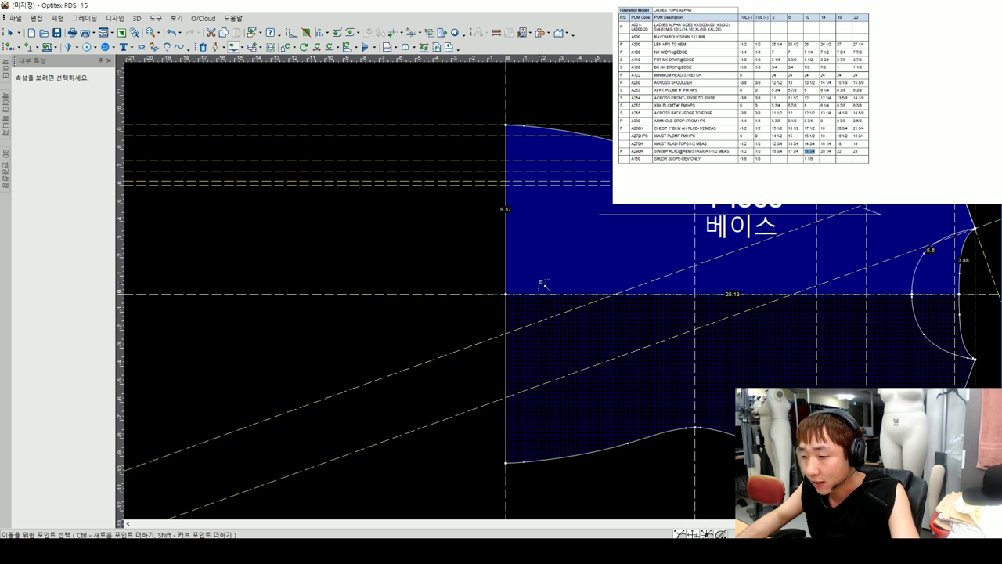
# - Move the Piece's lower-left corner point outward by -0.2 in the Move Point dialog
pyautogui.scroll(-1, 565, 292)
pyautogui.scroll(1, 566, 291)
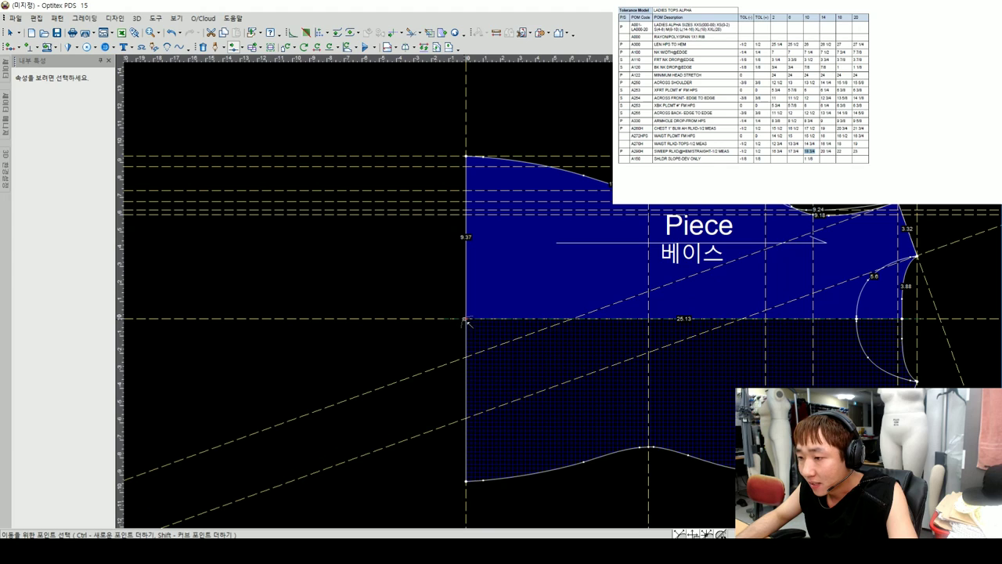
pyautogui.moveTo(467, 321); pyautogui.dragTo(459, 318)
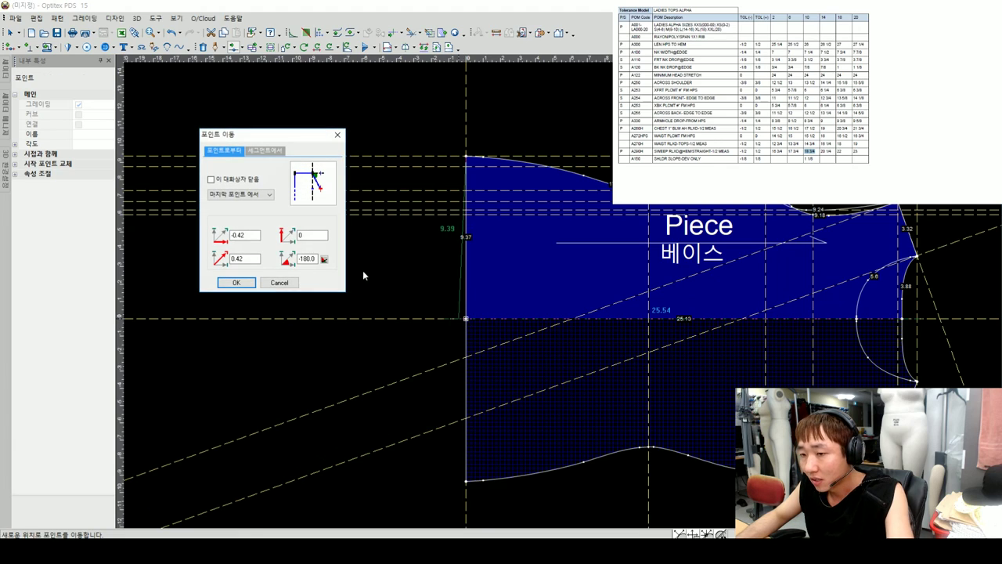
pyautogui.write('-0.2')
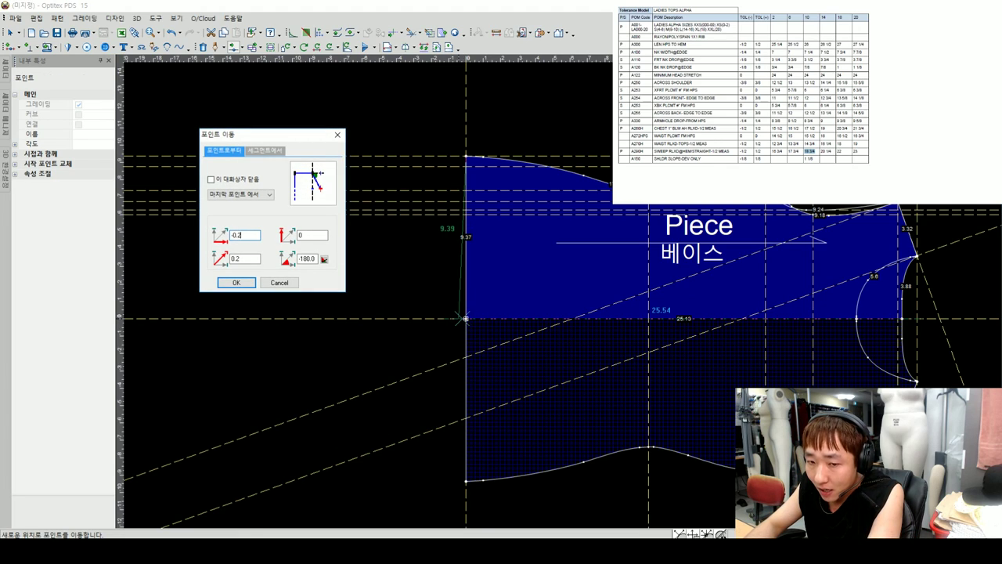
pyautogui.press('Return')
# - Adjust the left-edge point at the 9.38 mark with small confirmed nudges
pyautogui.scroll(1, 552, 309)
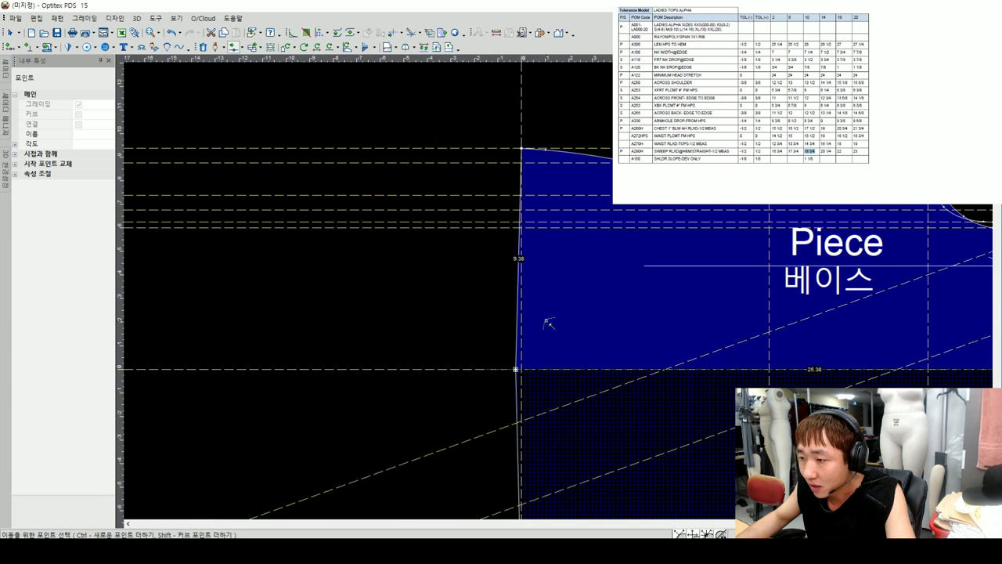
pyautogui.scroll(1, 559, 291)
pyautogui.scroll(1, 559, 291)
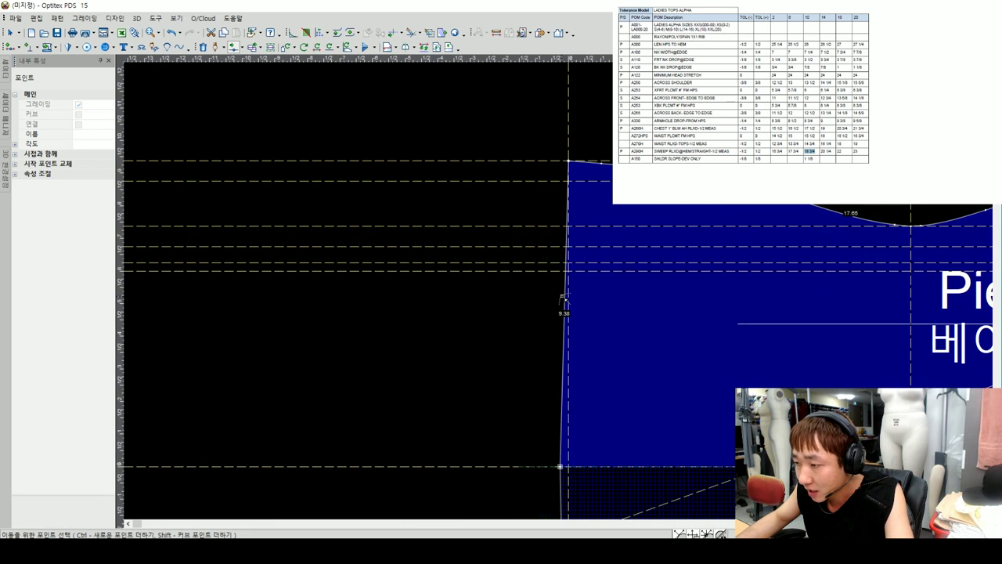
pyautogui.click(564, 295)
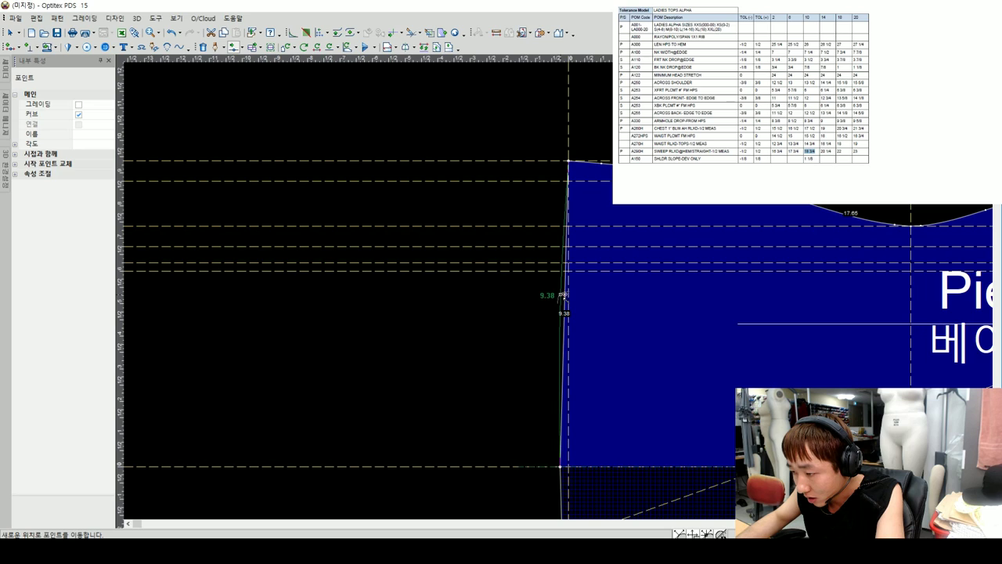
pyautogui.click(564, 295)
pyautogui.press('Return')
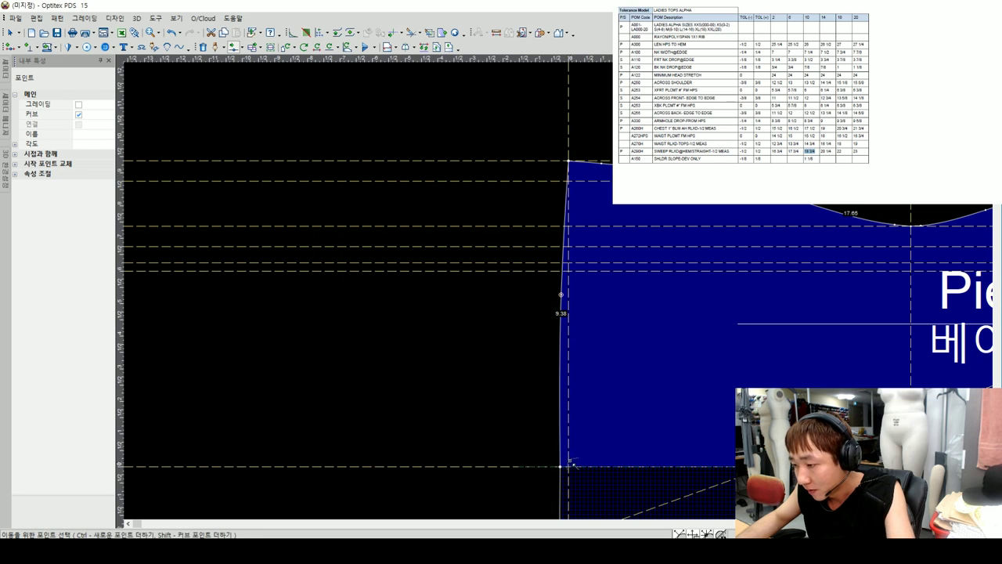
pyautogui.click(566, 296)
pyautogui.press('Return')
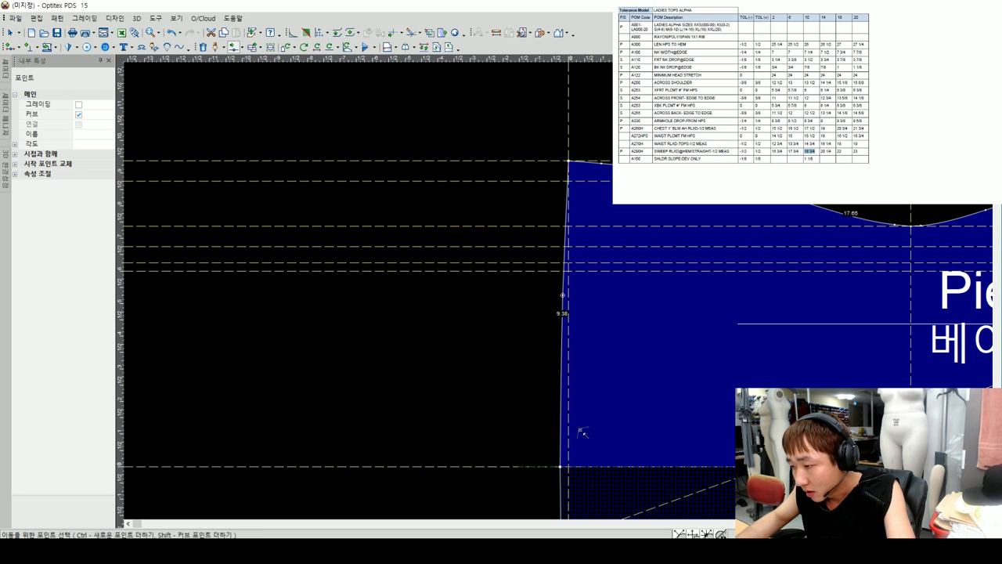
pyautogui.scroll(2, 559, 290)
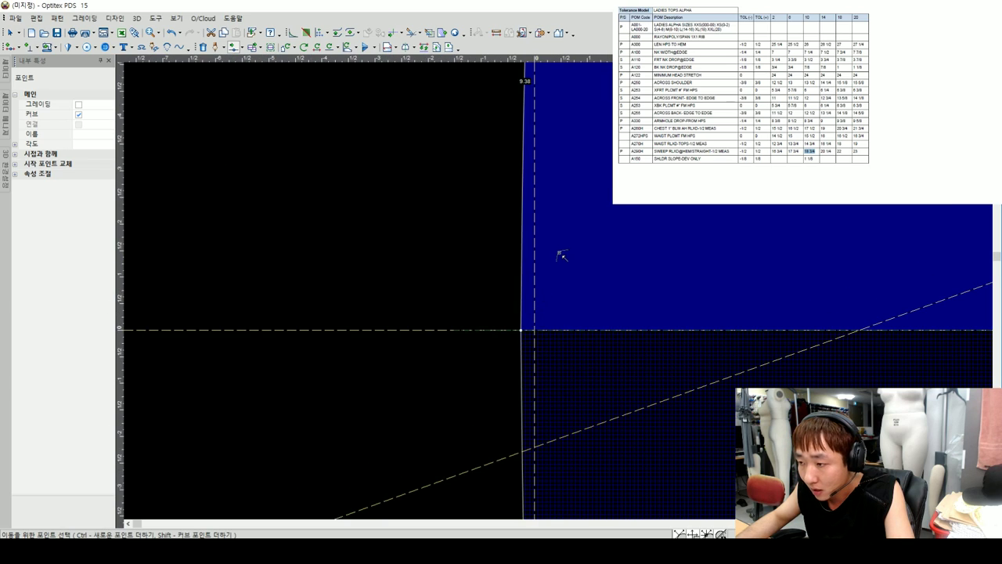
# - Move the left-edge point upward, then pick the top-left corner and finish editing points
pyautogui.click(539, 333)
pyautogui.press('Return')
pyautogui.click(505, 263)
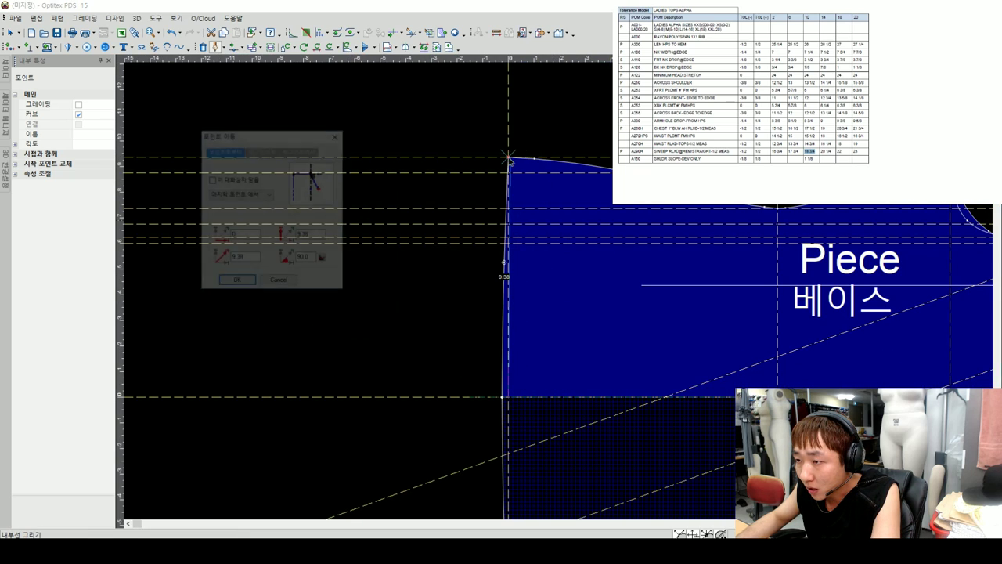
pyautogui.rightClick(532, 133)
pyautogui.click(583, 184)
pyautogui.rightClick(602, 133)
# - Review the piece's 9.38 left edge and 25.38 centre line, then activate Trace New Pattern
pyautogui.press('Escape')
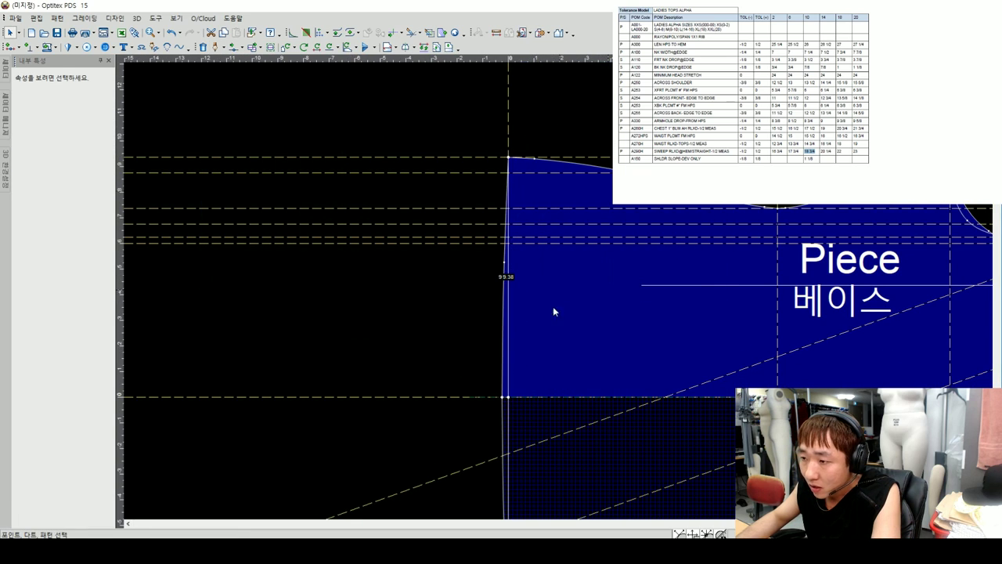
pyautogui.scroll(-2, 553, 311)
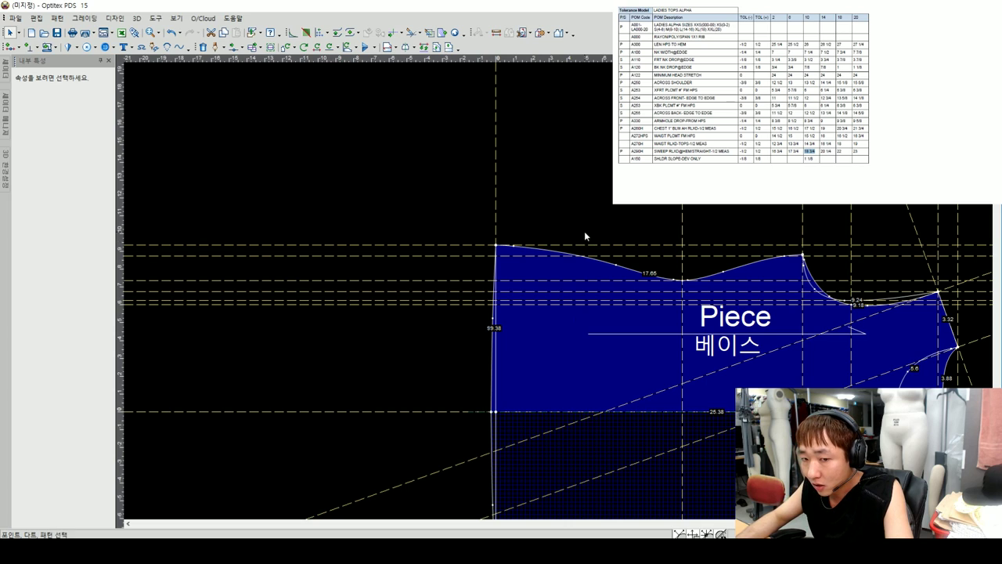
pyautogui.scroll(-1, 564, 300)
pyautogui.scroll(1, 564, 300)
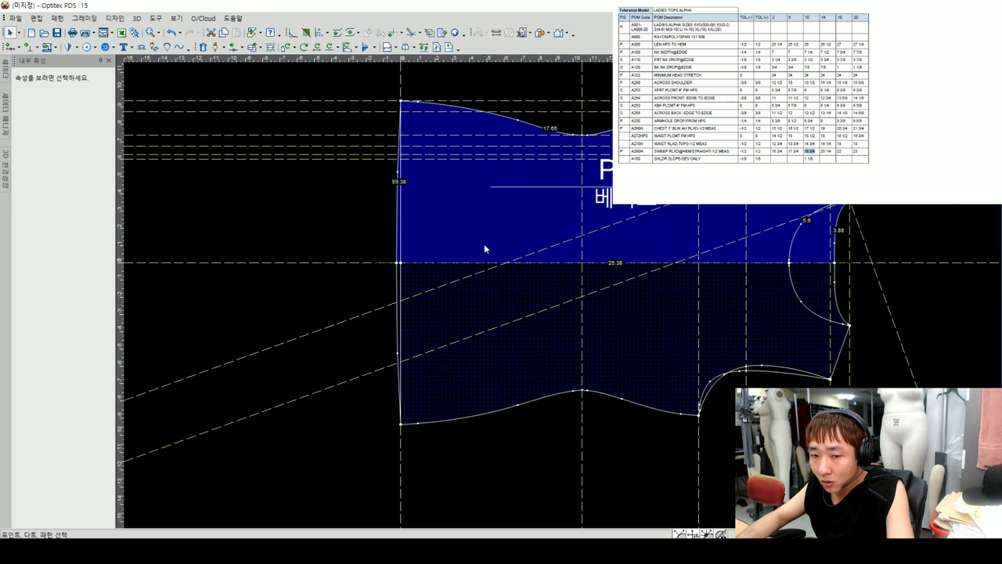
pyautogui.scroll(1, 517, 266)
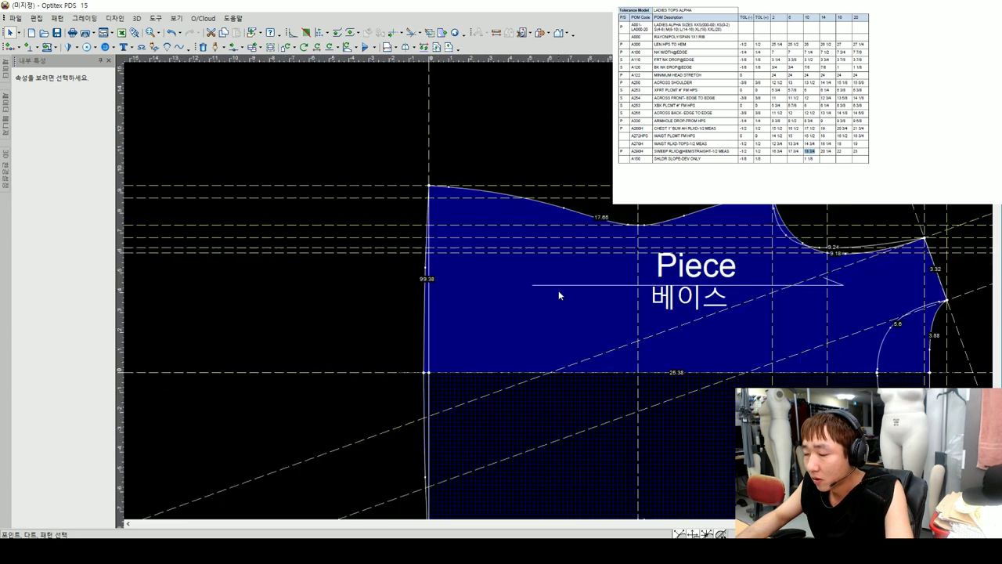
pyautogui.scroll(-1, 576, 305)
pyautogui.scroll(1, 612, 314)
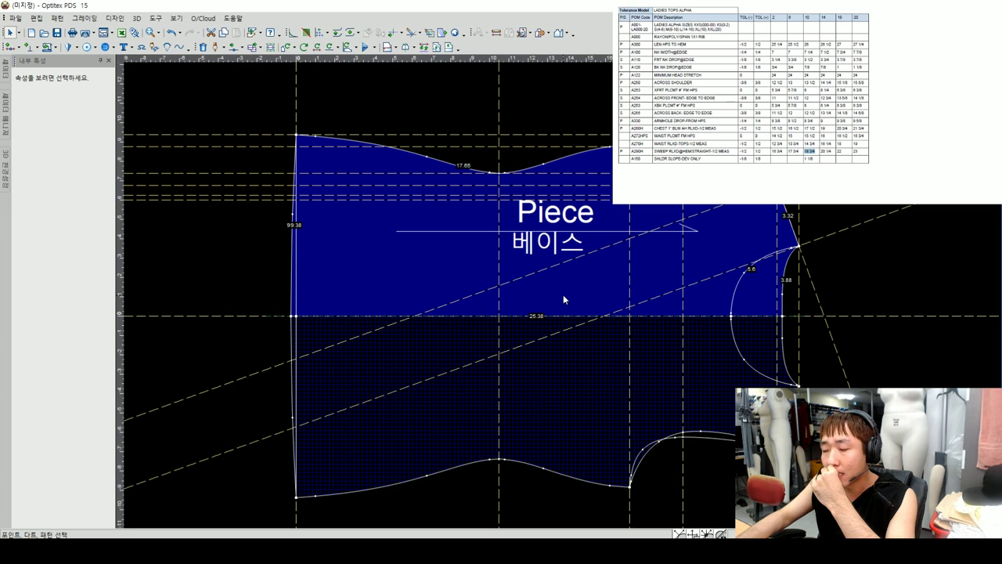
pyautogui.scroll(1, 553, 294)
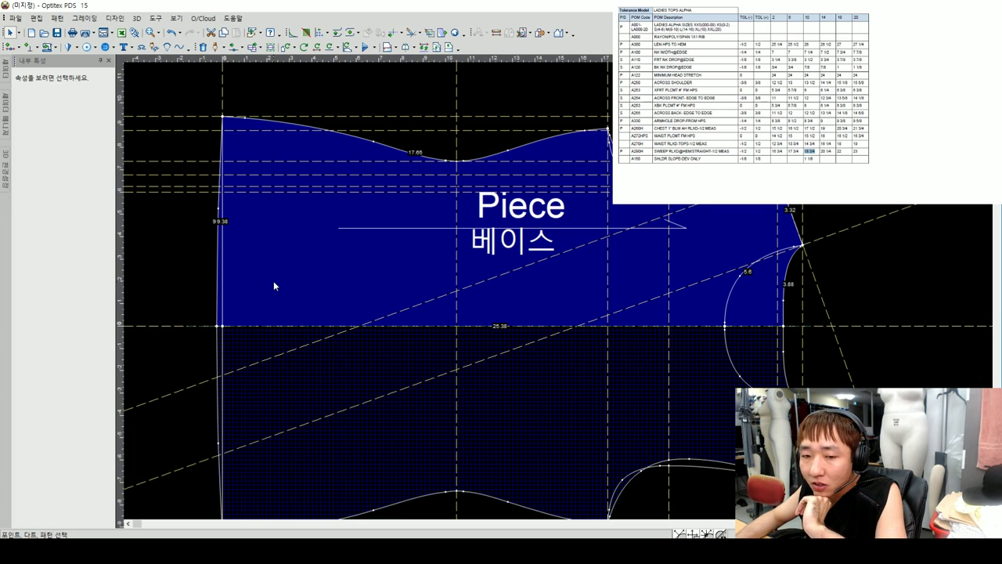
pyautogui.scroll(1, 273, 286)
pyautogui.moveTo(274, 286); pyautogui.dragTo(558, 295, button='middle')
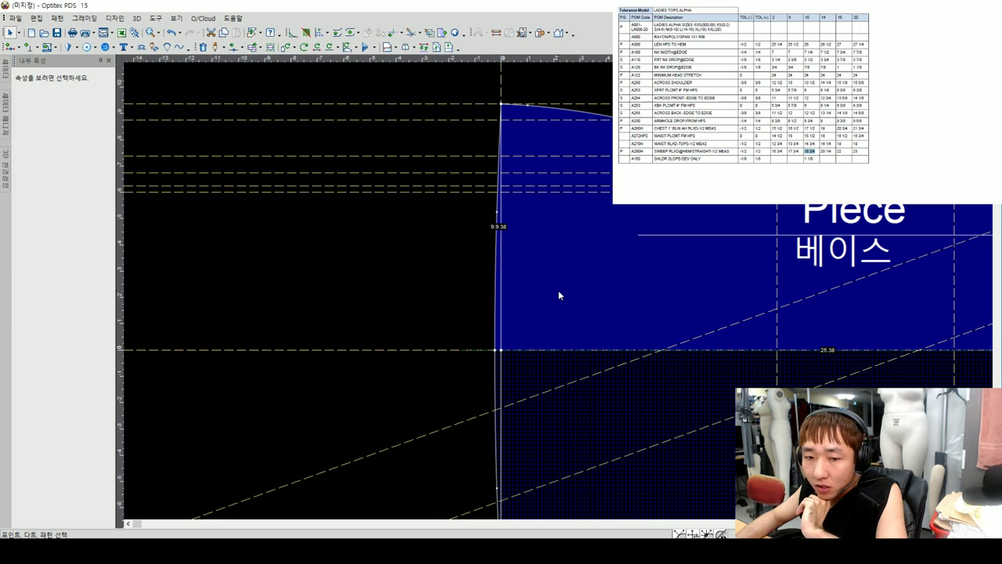
pyautogui.scroll(-1, 558, 295)
pyautogui.scroll(-1, 577, 292)
pyautogui.scroll(-1, 564, 297)
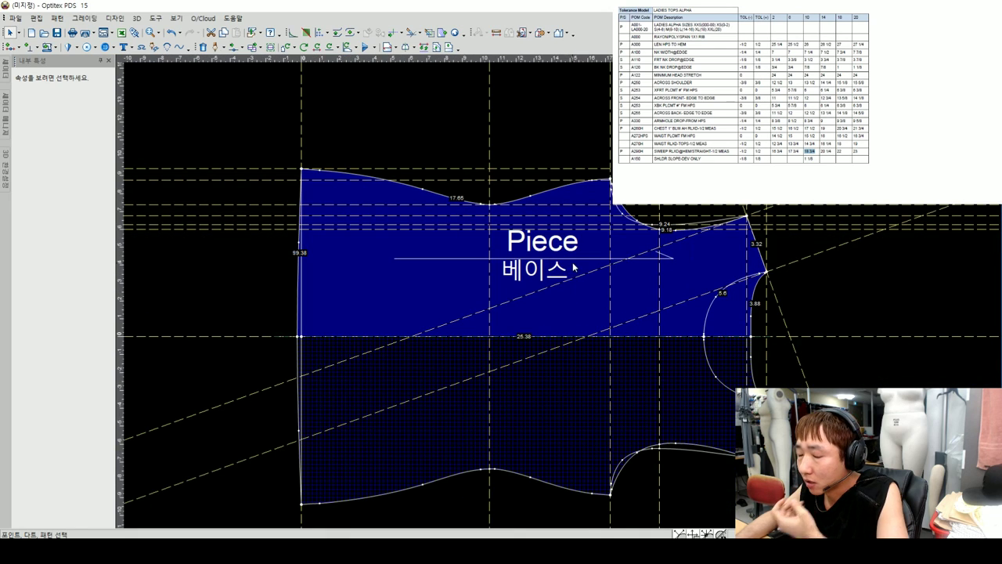
pyautogui.scroll(-1, 612, 282)
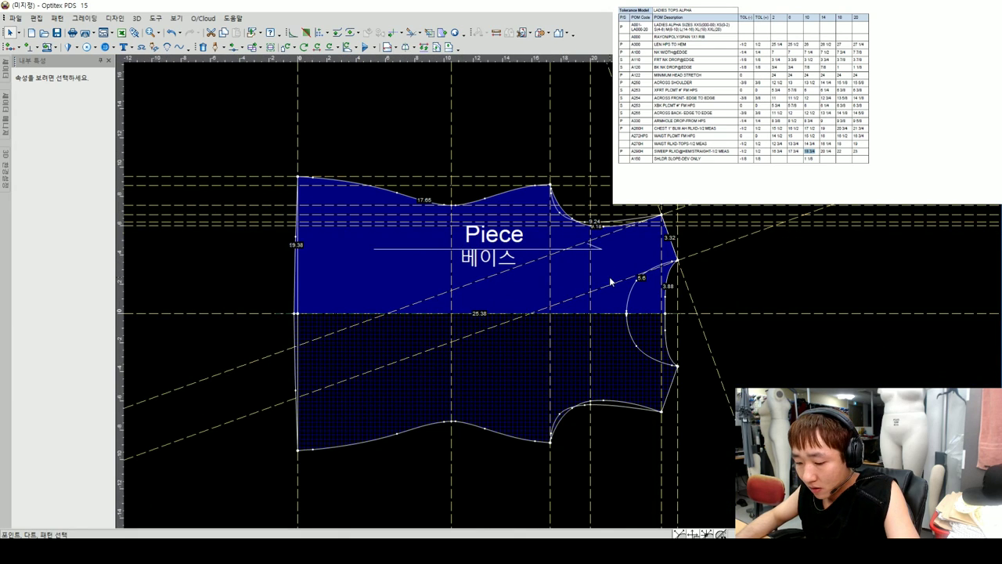
pyautogui.press('n')
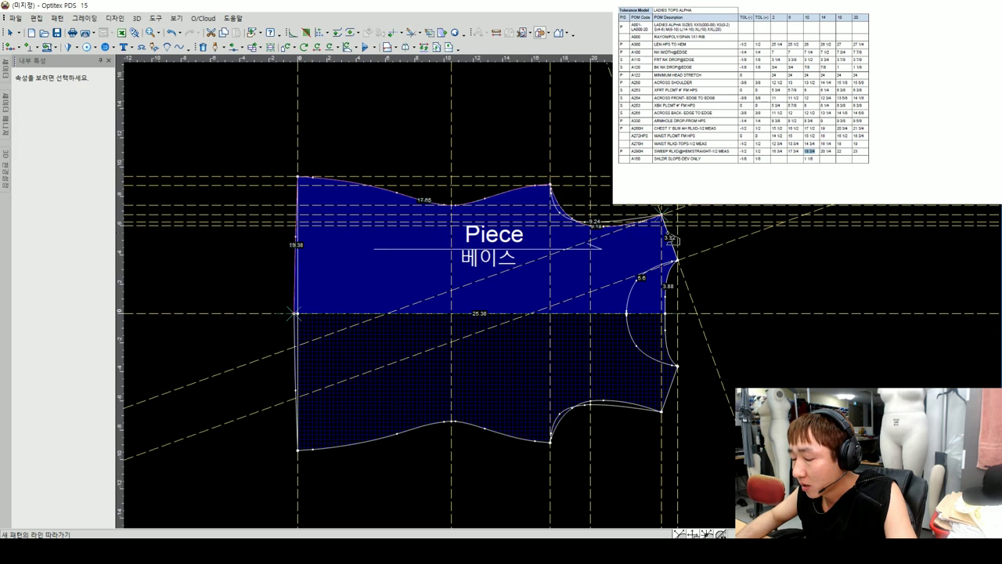
# - Trace Piece2 from the Piece outline and move it to the right, rotated 90°
pyautogui.click(595, 320)
pyautogui.click(468, 297)
pyautogui.moveTo(468, 298); pyautogui.dragTo(731, 347)
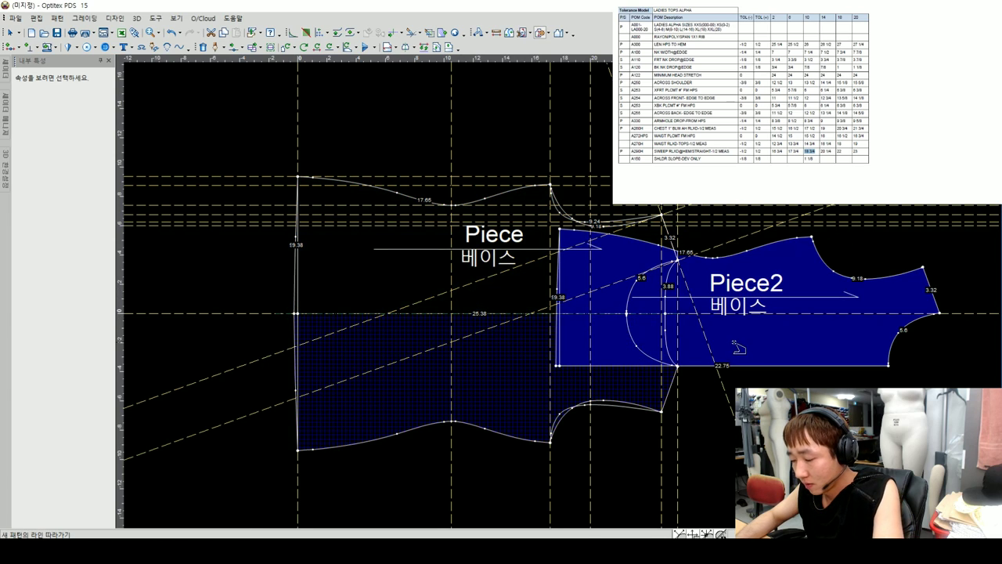
# - Trace the shoulder and armhole outline into Piece3 and place it right of Piece2
pyautogui.click(296, 311)
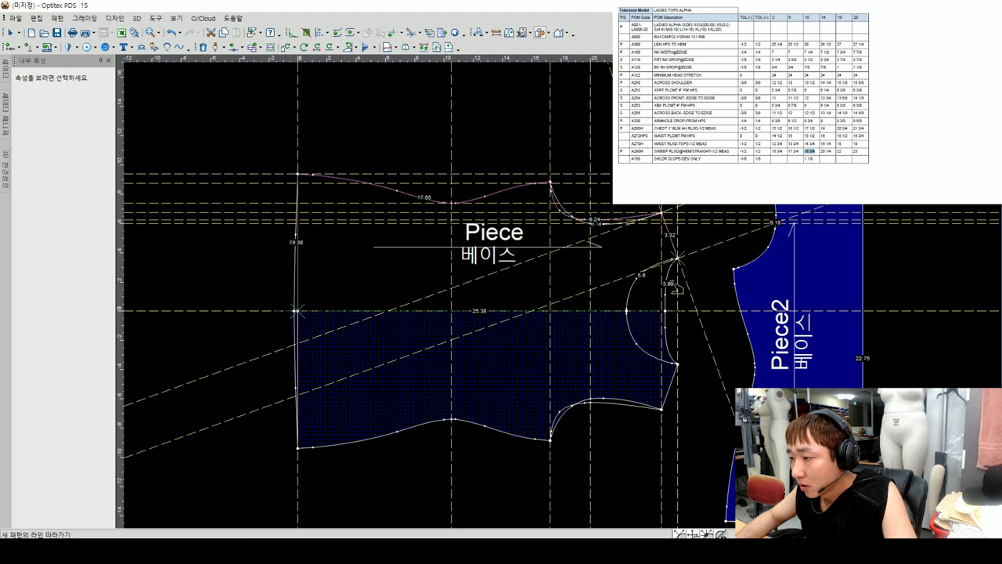
pyautogui.click(662, 311)
pyautogui.click(508, 298)
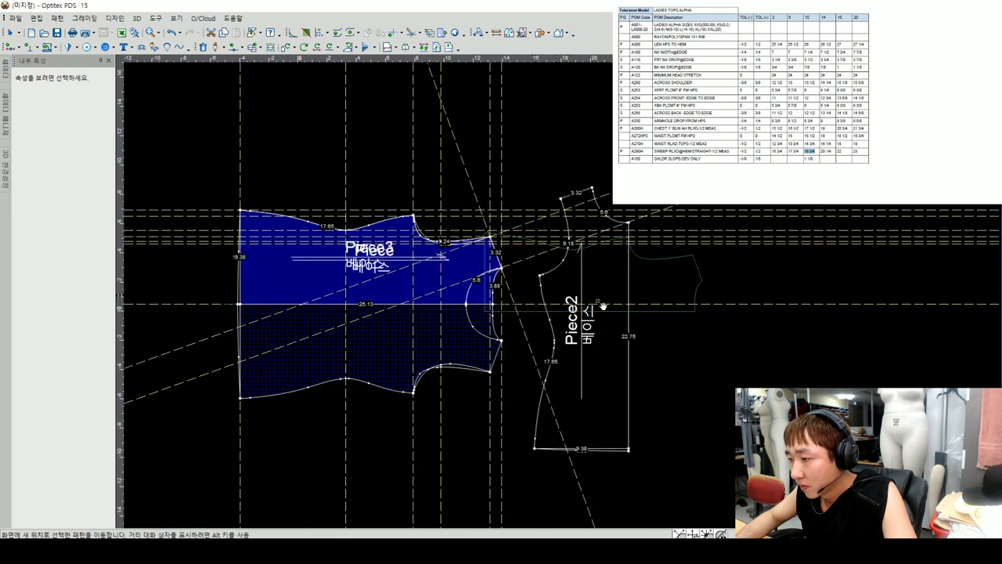
pyautogui.moveTo(731, 344); pyautogui.dragTo(664, 334)
pyautogui.rightClick(736, 250)
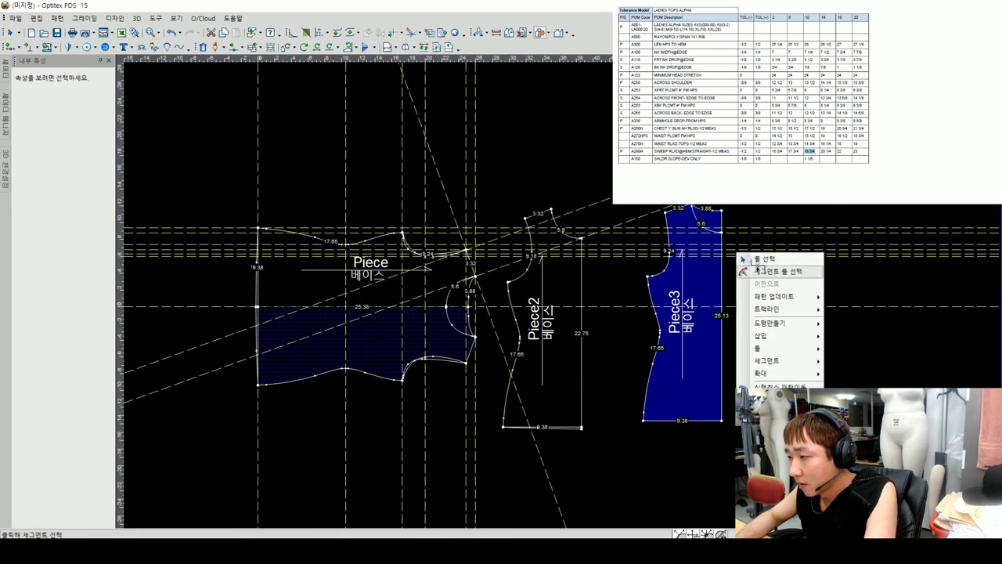
pyautogui.click(764, 266)
pyautogui.press('Escape')
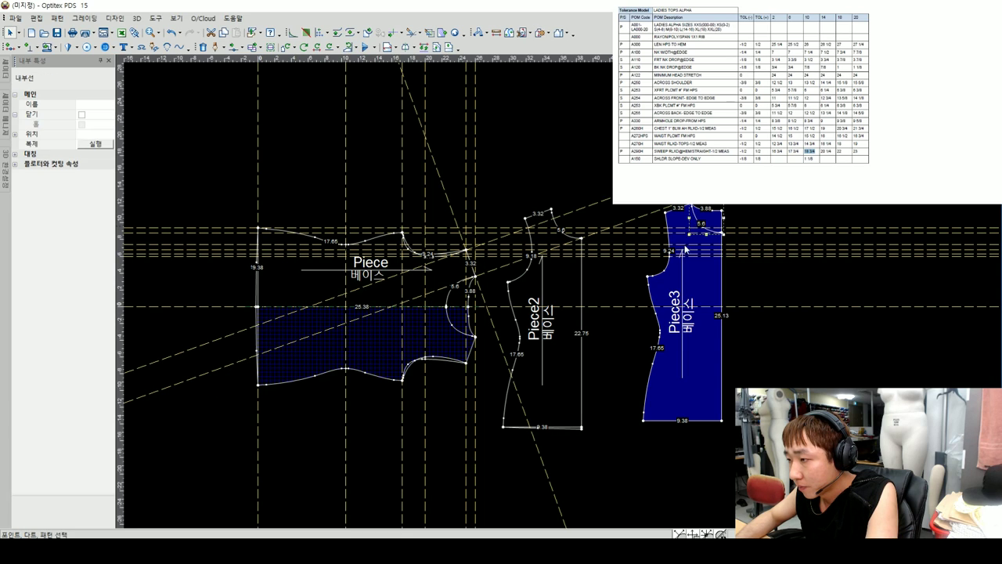
pyautogui.click(560, 427)
pyautogui.scroll(1, 557, 289)
pyautogui.scroll(3, 557, 290)
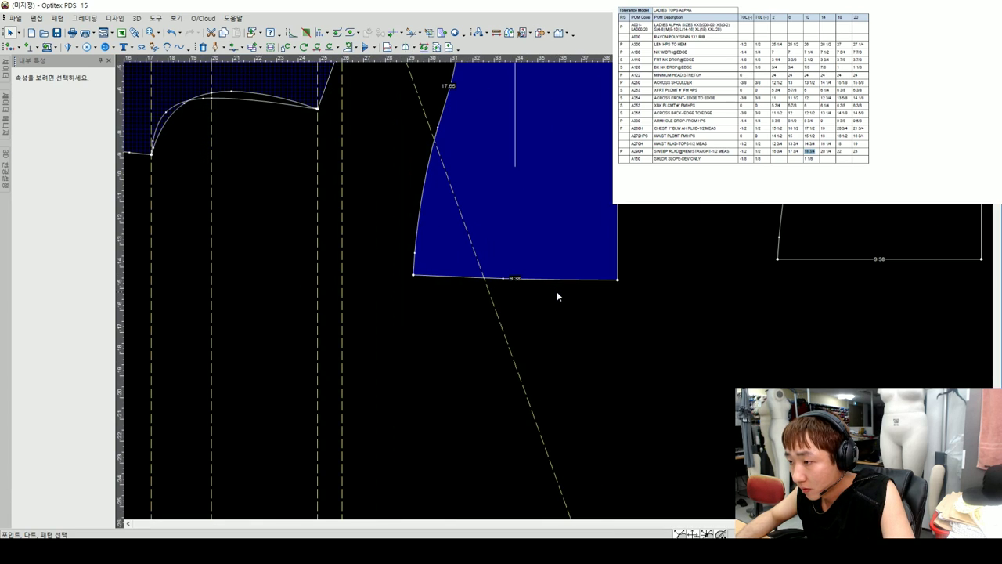
pyautogui.scroll(1, 556, 292)
pyautogui.scroll(3, 558, 289)
pyautogui.click(422, 260)
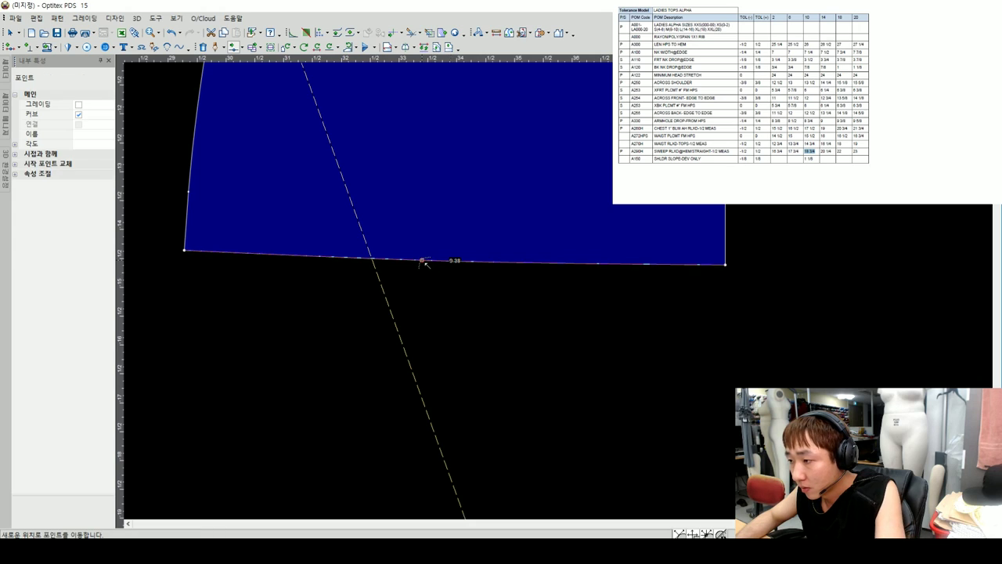
pyautogui.scroll(-2, 577, 273)
pyautogui.scroll(-2, 559, 262)
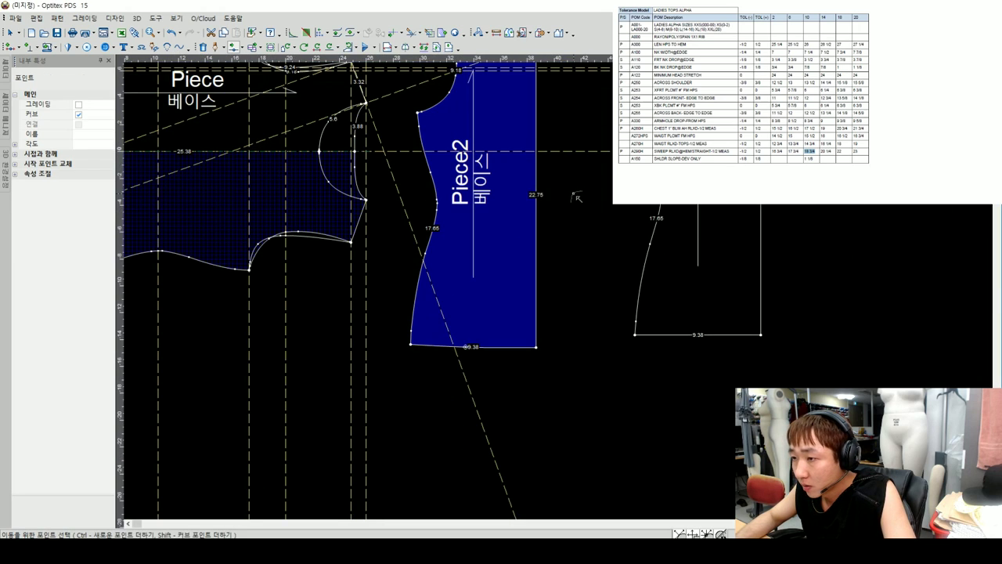
pyautogui.scroll(-1, 559, 262)
pyautogui.scroll(1, 558, 263)
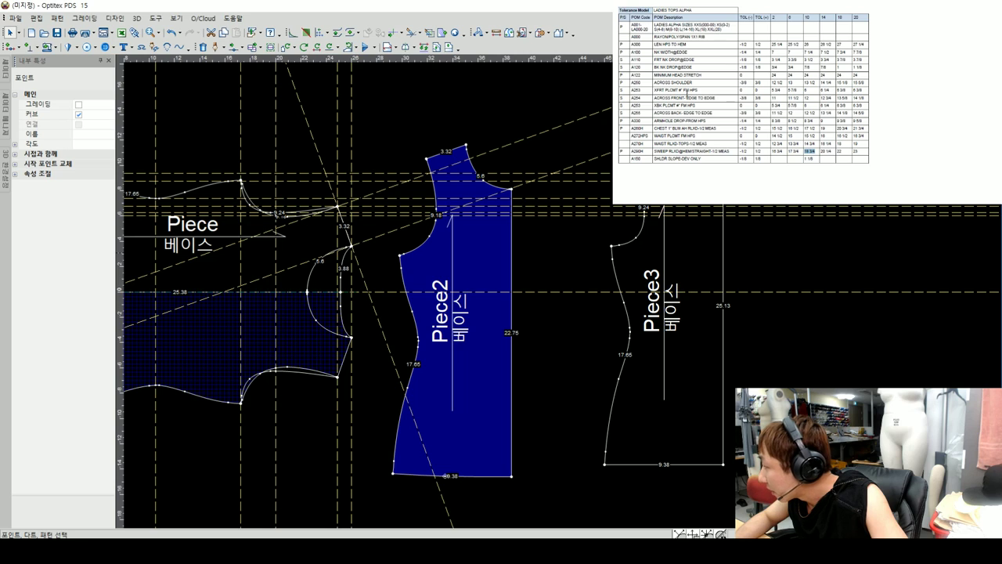
pyautogui.click(506, 232)
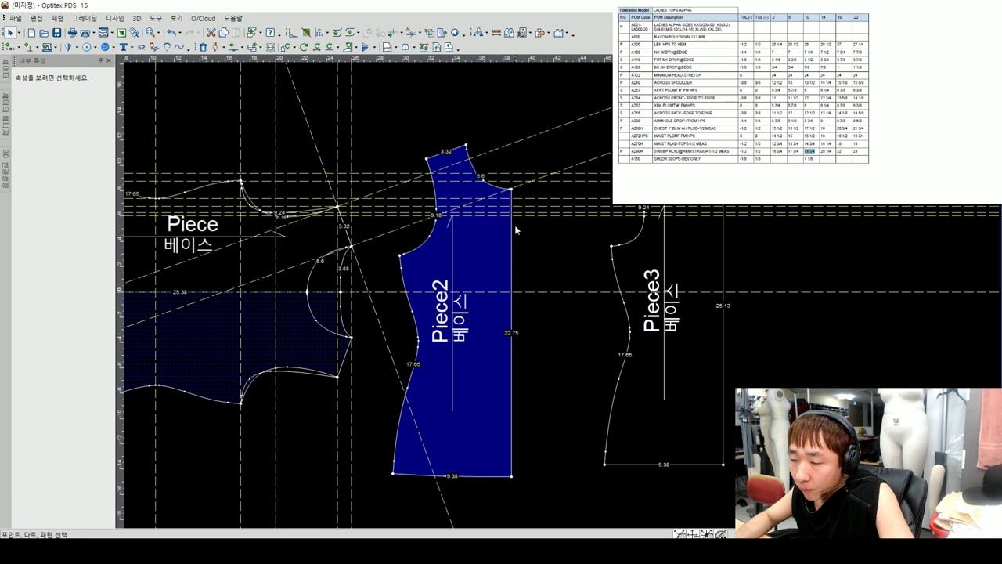
# - Add a parallel 3.26 shoulder line on Piece2 and cut the strip above it off as Piece4
pyautogui.scroll(1, 498, 209)
pyautogui.scroll(1, 516, 235)
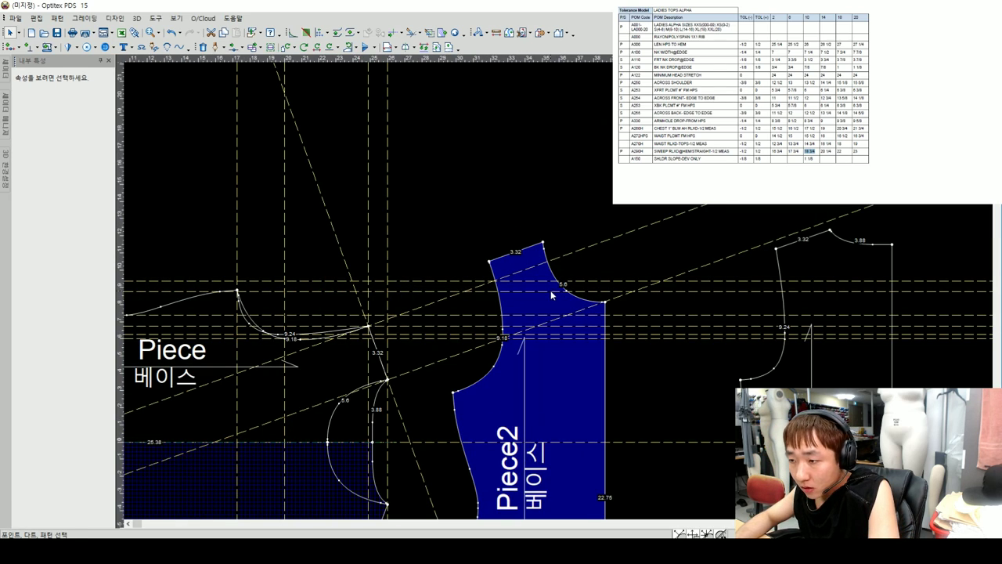
pyautogui.scroll(1, 538, 272)
pyautogui.click(479, 252)
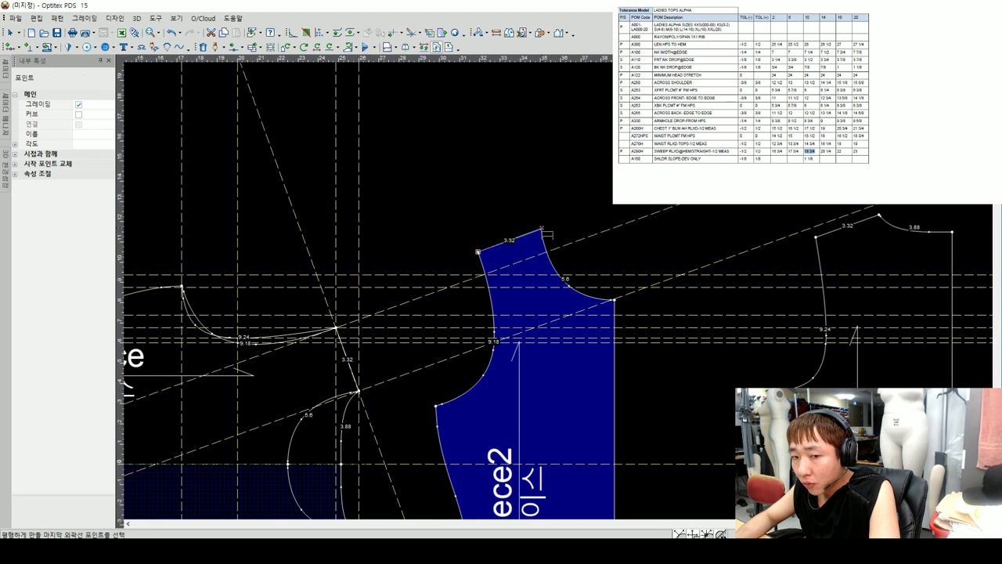
pyautogui.click(542, 230)
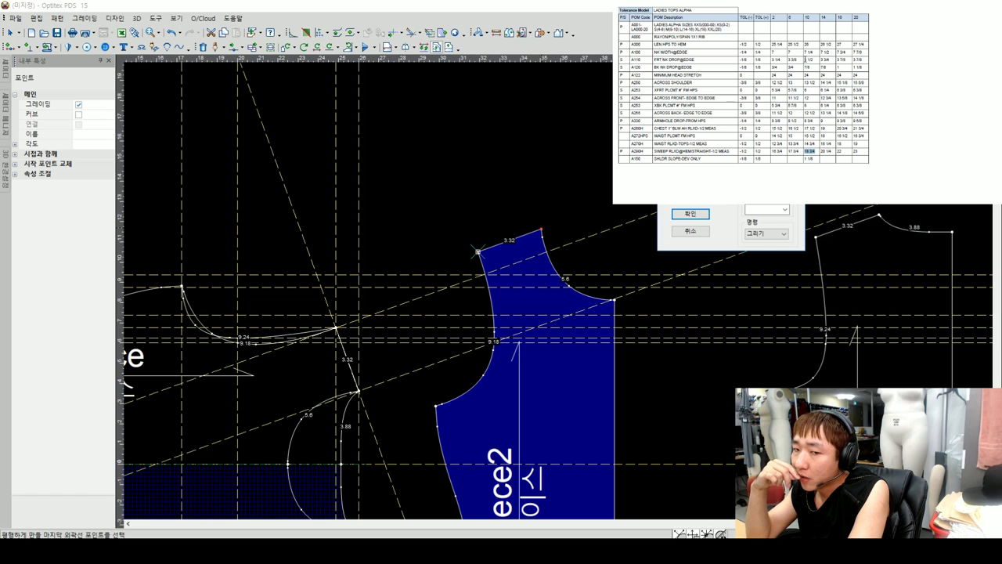
pyautogui.click(477, 252)
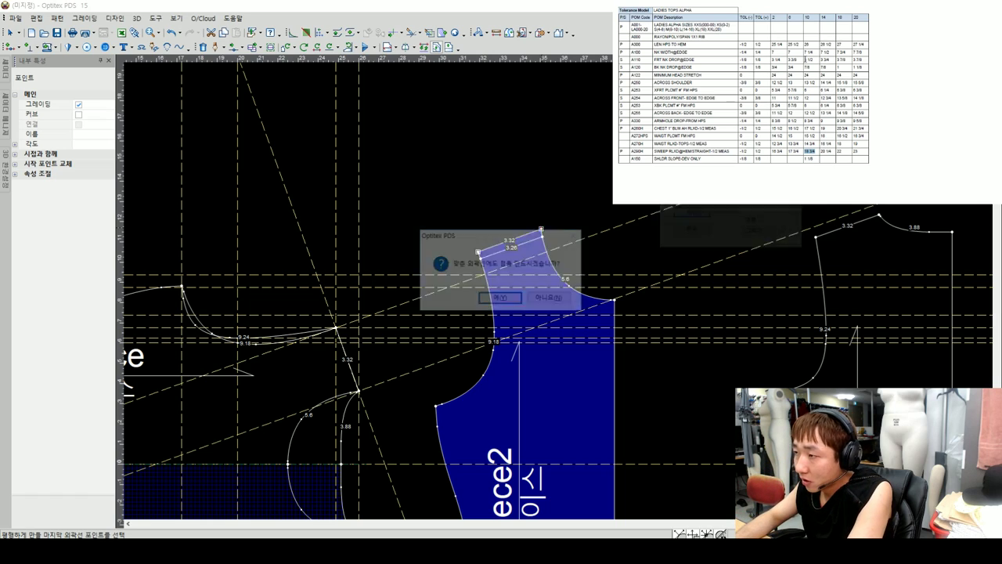
pyautogui.click(485, 301)
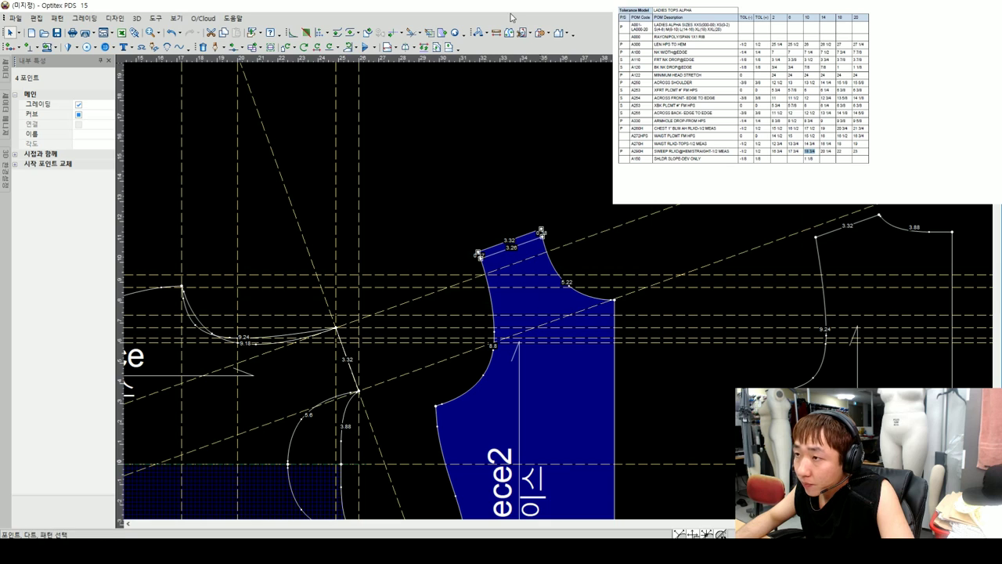
pyautogui.click(521, 33)
pyautogui.click(553, 263)
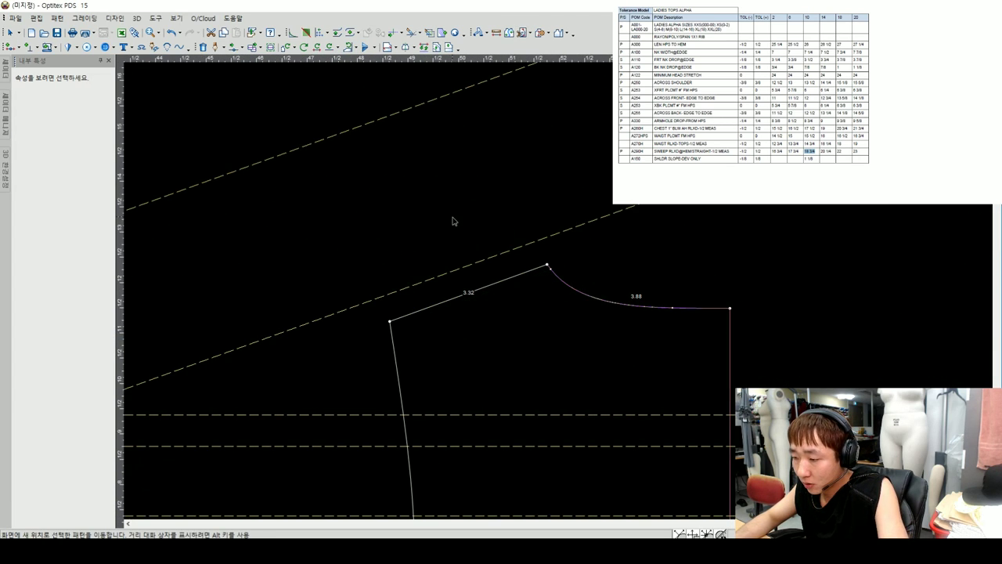
# - Align the Piece4 strip on Piece3's shoulder point and merge them with Join Pieces
pyautogui.click(470, 224)
pyautogui.scroll(2, 558, 289)
pyautogui.click(544, 301)
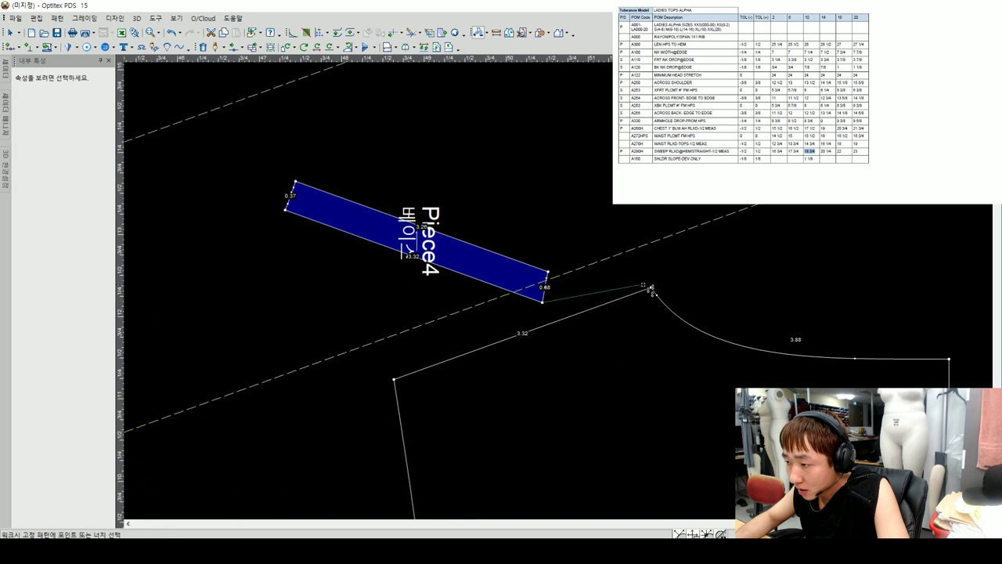
pyautogui.click(651, 288)
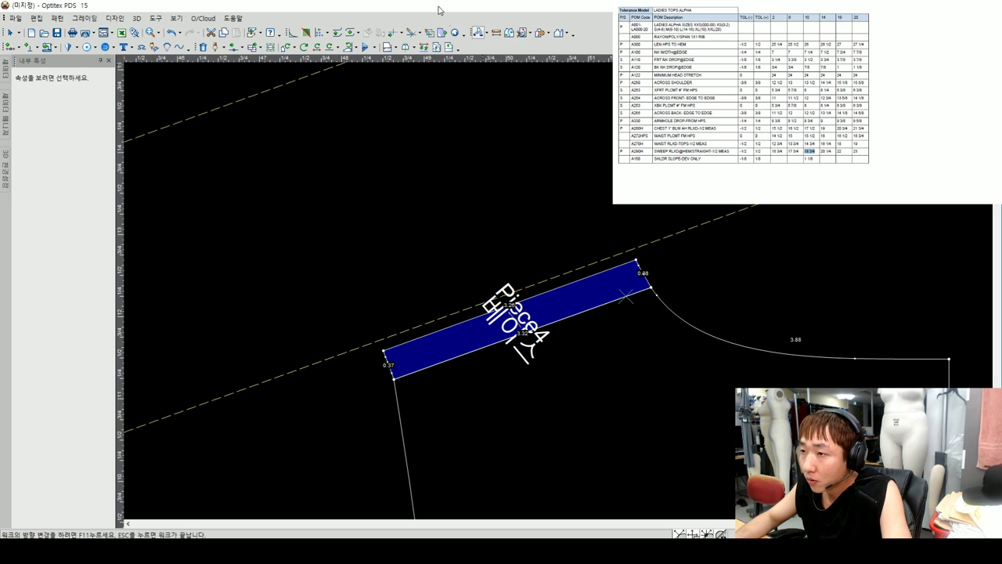
pyautogui.click(507, 32)
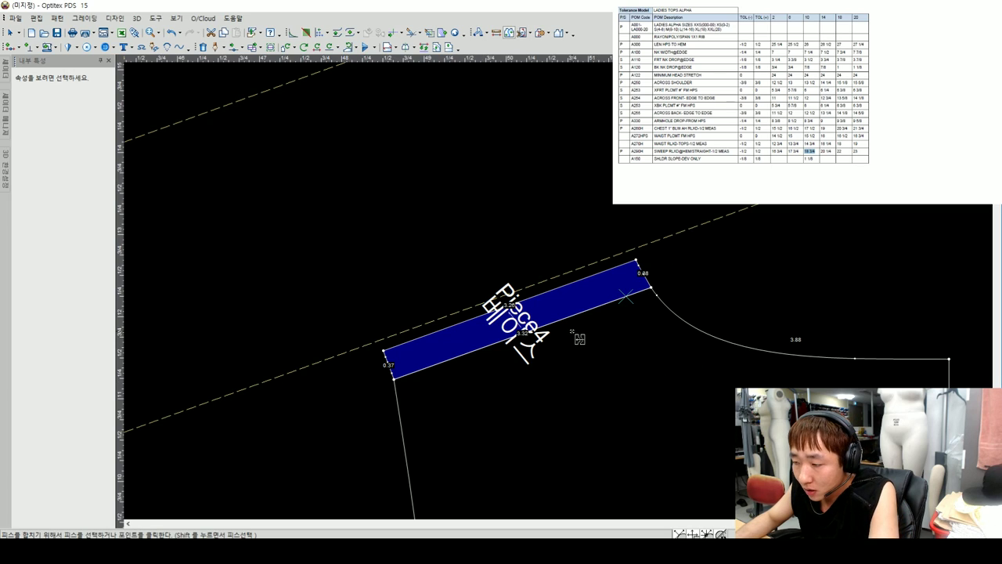
pyautogui.click(580, 344)
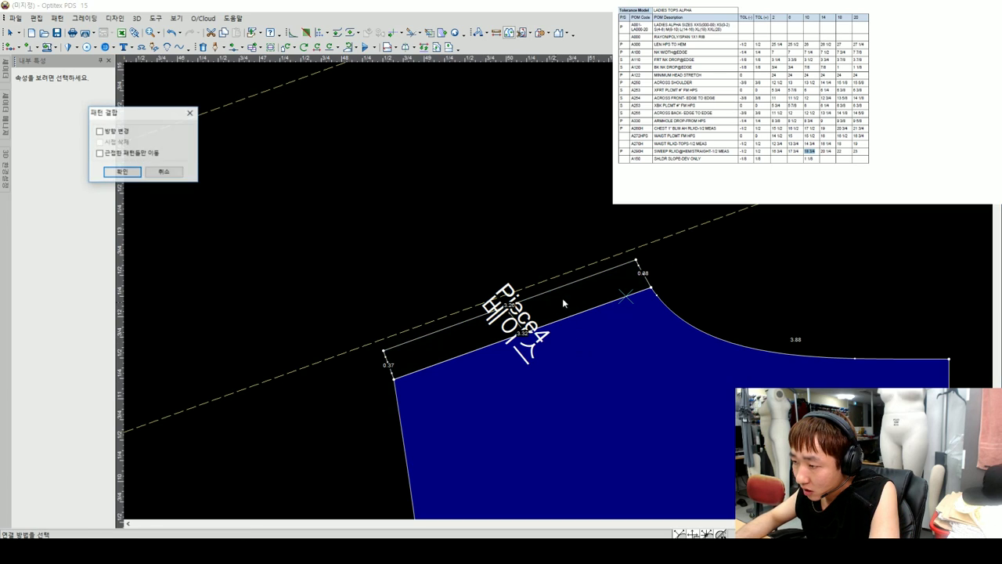
pyautogui.press('Return')
# - Draw an internal line along the old 3.32 shoulder
pyautogui.press('i')
pyautogui.click(650, 287)
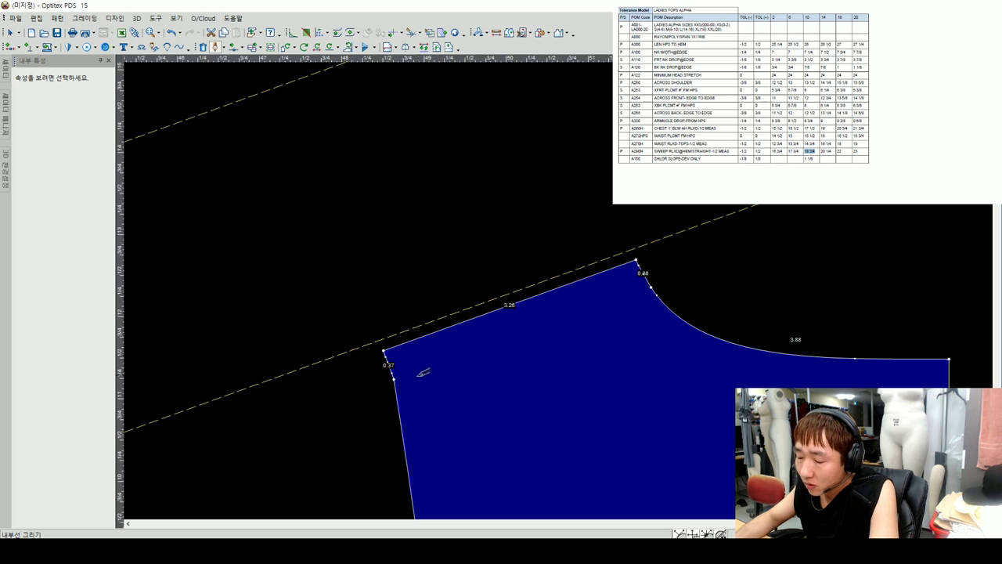
pyautogui.click(395, 380)
pyautogui.rightClick(422, 202)
# - Inspect the new 3.32 internal line and the piece's top shoulder corner point
pyautogui.click(470, 260)
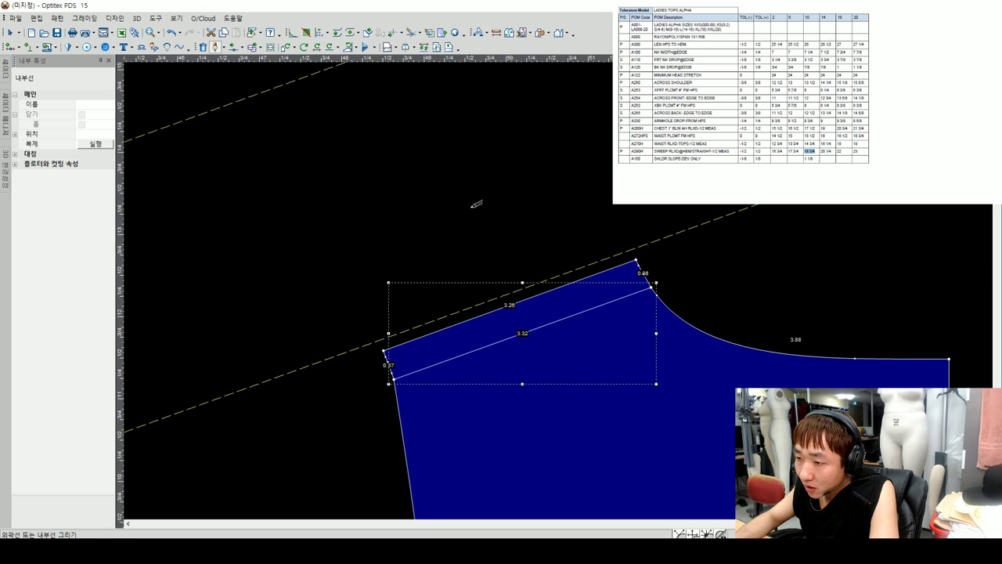
pyautogui.click(487, 227)
pyautogui.scroll(-3, 537, 302)
pyautogui.scroll(-2, 463, 250)
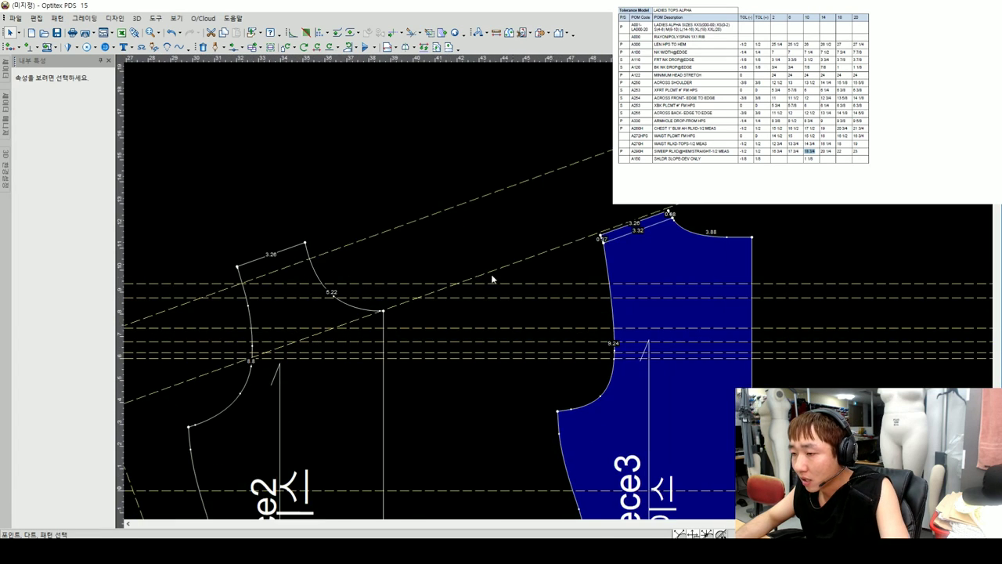
pyautogui.scroll(3, 553, 291)
pyautogui.click(514, 257)
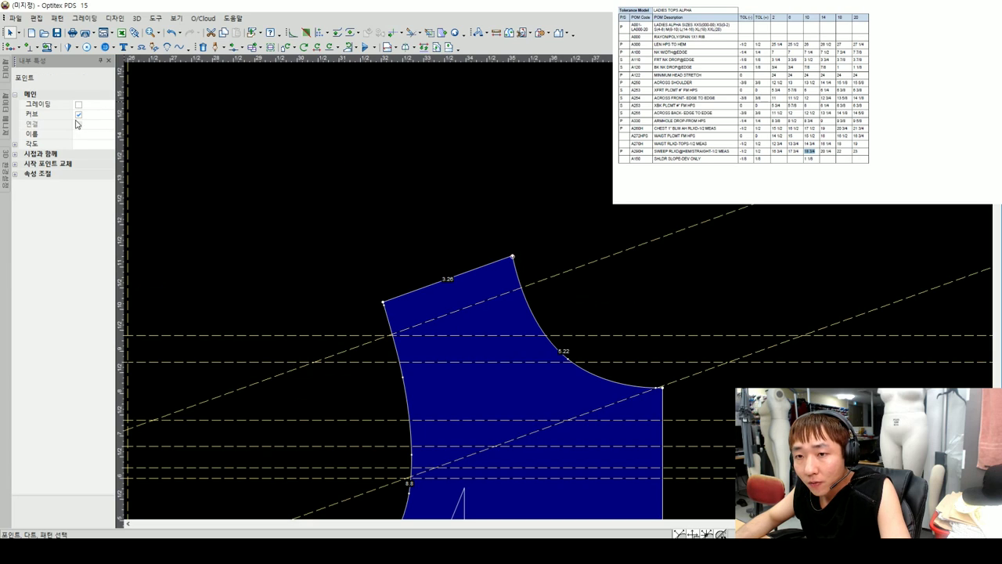
pyautogui.scroll(2, 557, 293)
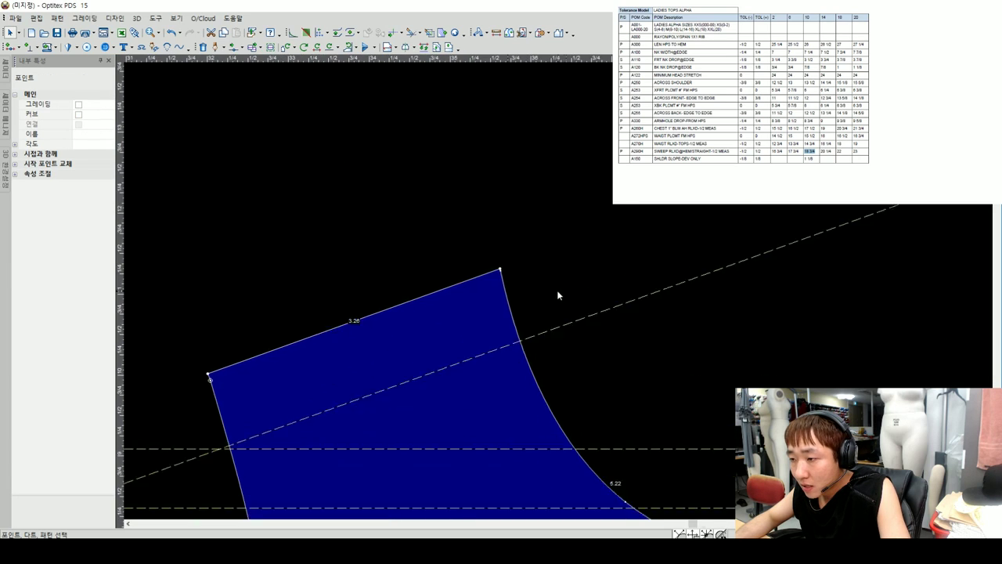
pyautogui.scroll(1, 559, 293)
pyautogui.scroll(-2, 521, 301)
pyautogui.scroll(2, 542, 306)
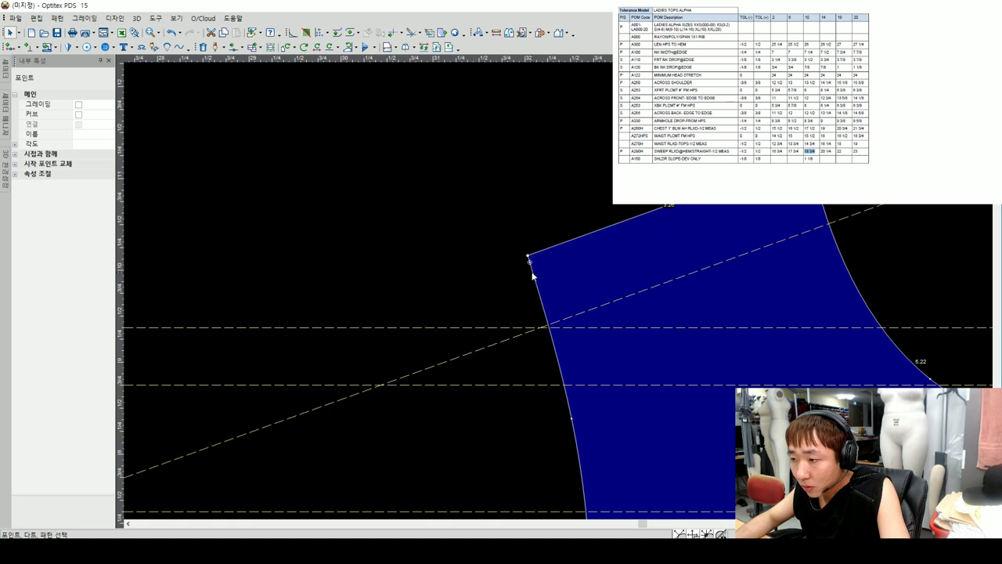
pyautogui.scroll(-1, 562, 274)
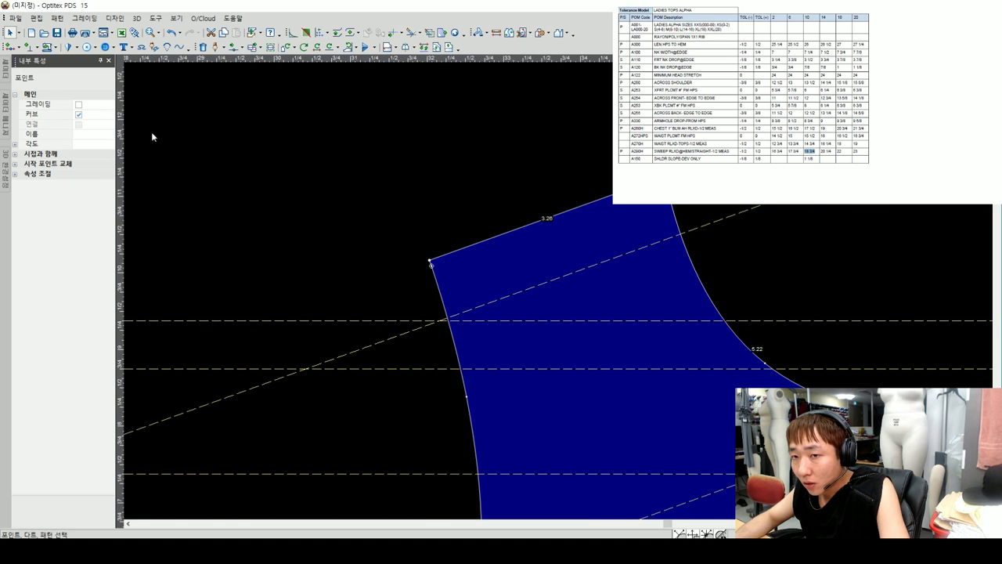
pyautogui.press('Escape')
# - Add a horizontal guide through Piece2's armhole point and select a corner of Piece3
pyautogui.scroll(-2, 584, 263)
pyautogui.scroll(-3, 562, 295)
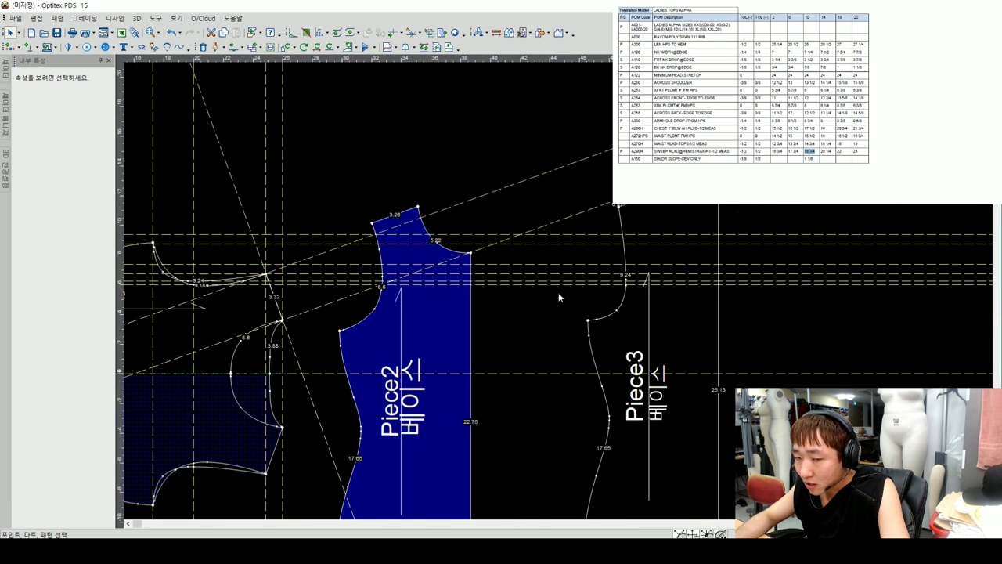
pyautogui.scroll(1, 533, 312)
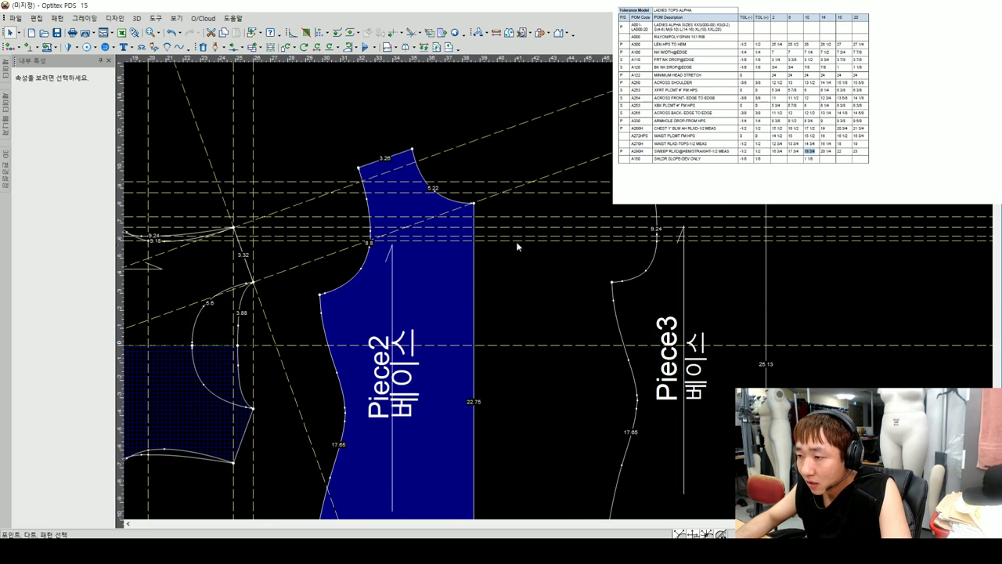
pyautogui.click(320, 295)
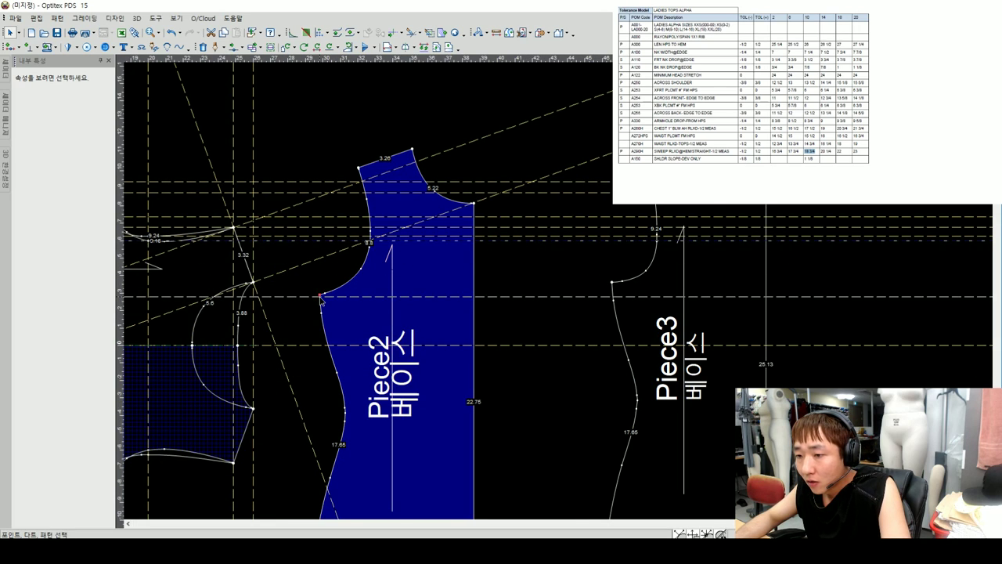
pyautogui.click(616, 292)
pyautogui.scroll(-2, 559, 296)
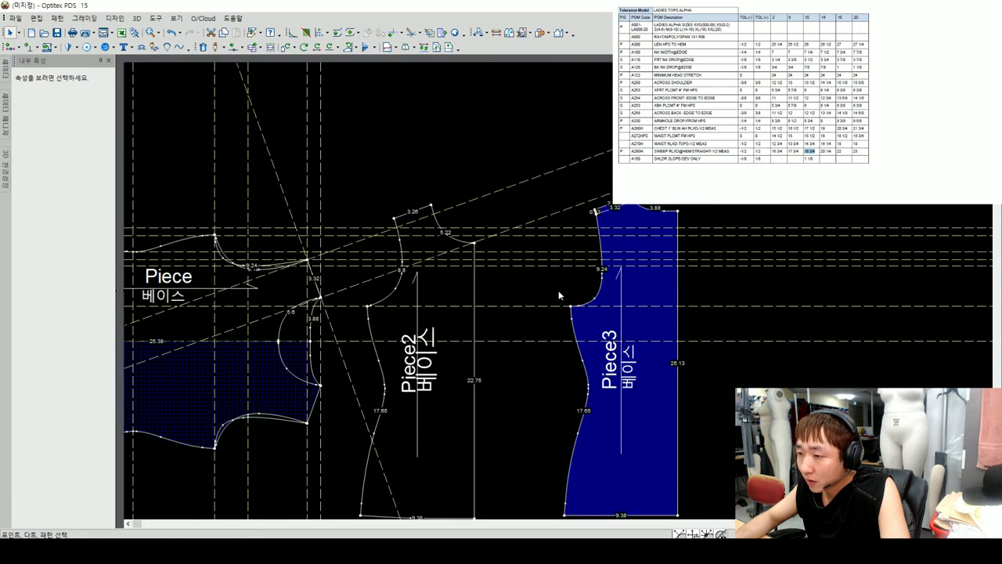
pyautogui.scroll(1, 559, 295)
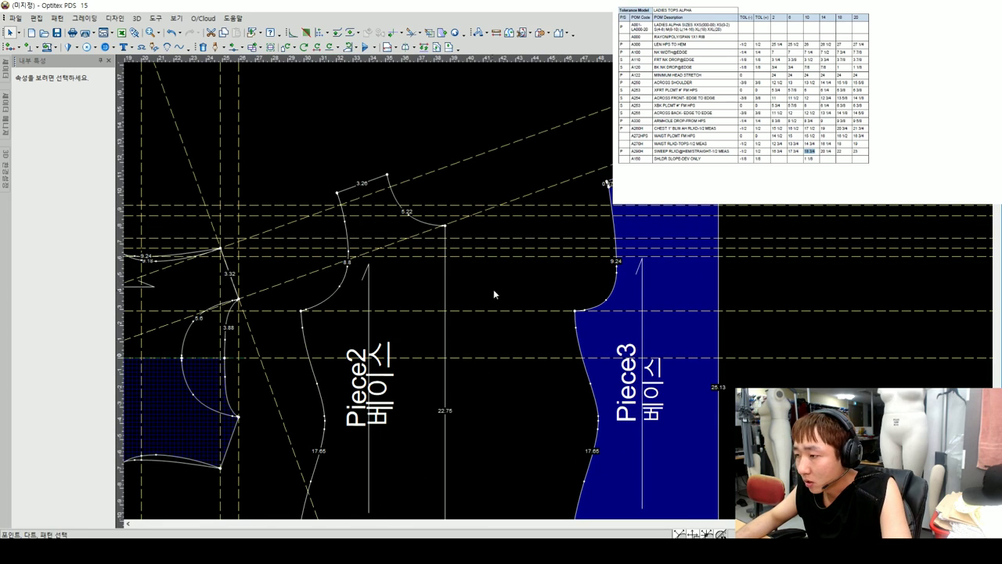
pyautogui.scroll(-1, 493, 289)
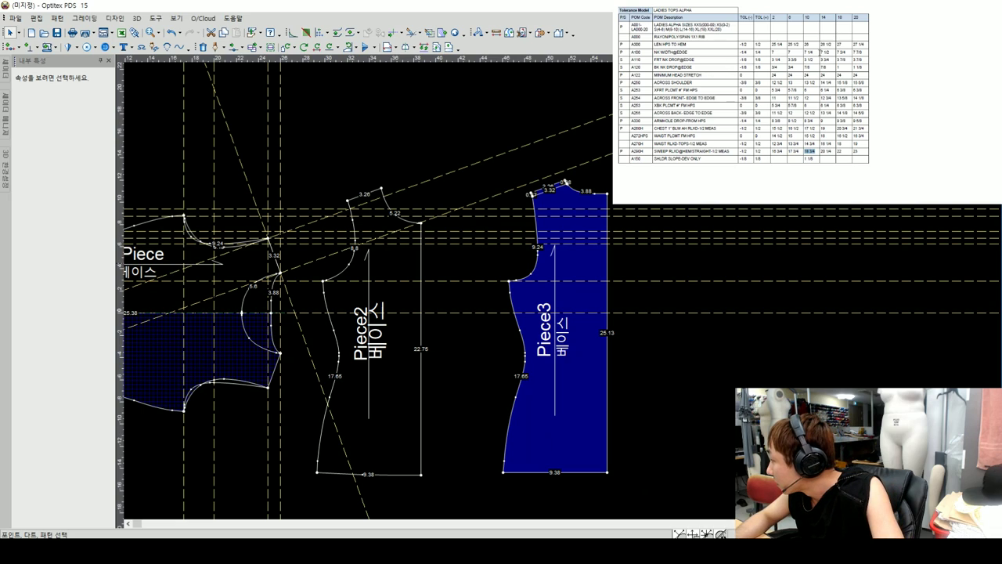
pyautogui.click(609, 195)
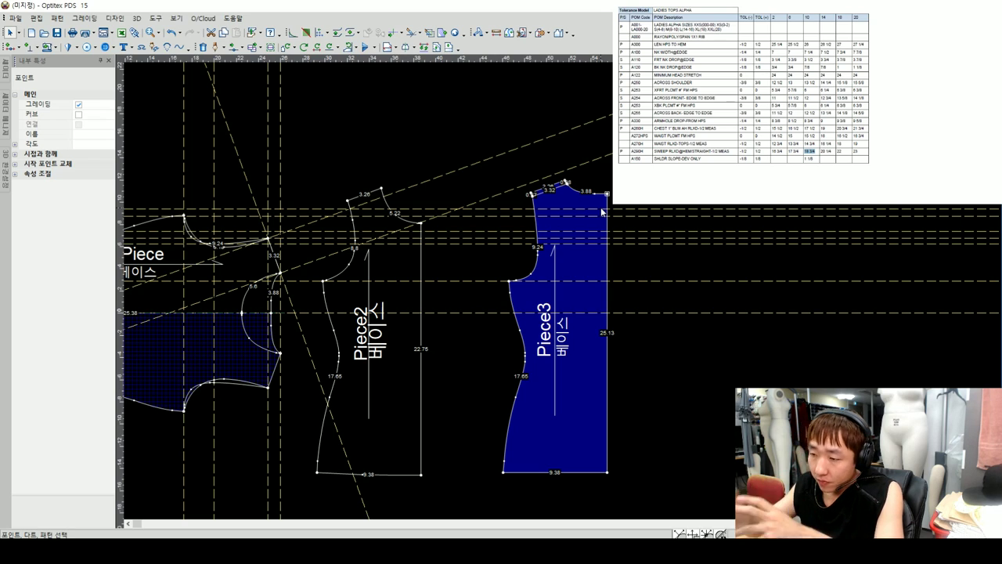
# - Drag Piece2 onto Piece3 to compare outlines, then move it back to the left
pyautogui.click(395, 320)
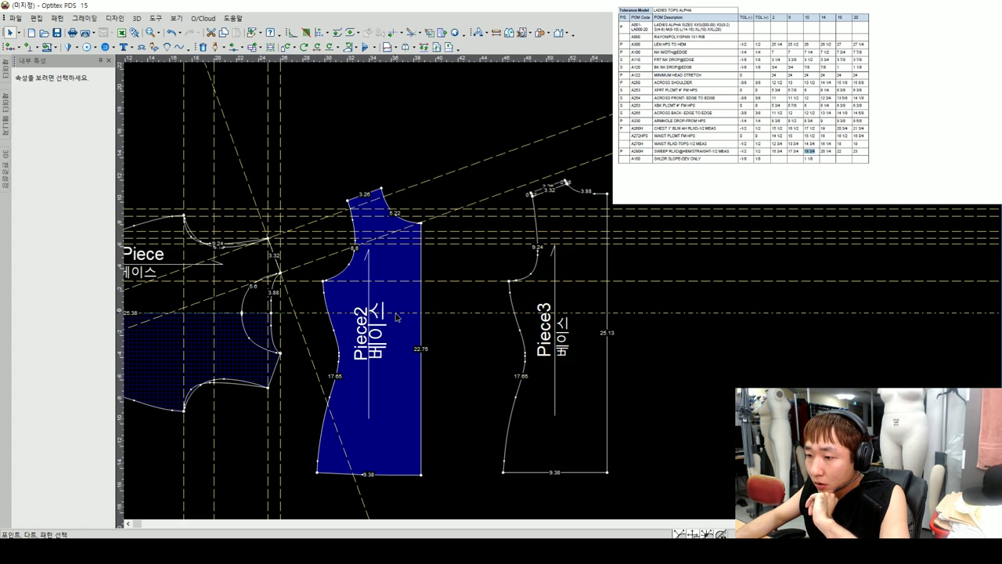
pyautogui.click(331, 287)
pyautogui.moveTo(429, 239); pyautogui.dragTo(614, 239)
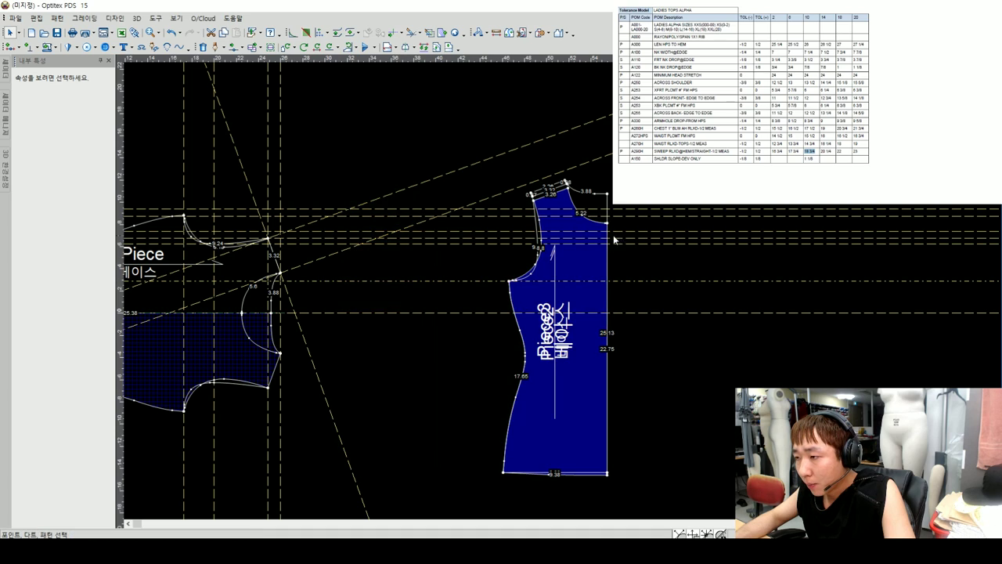
pyautogui.scroll(2, 658, 302)
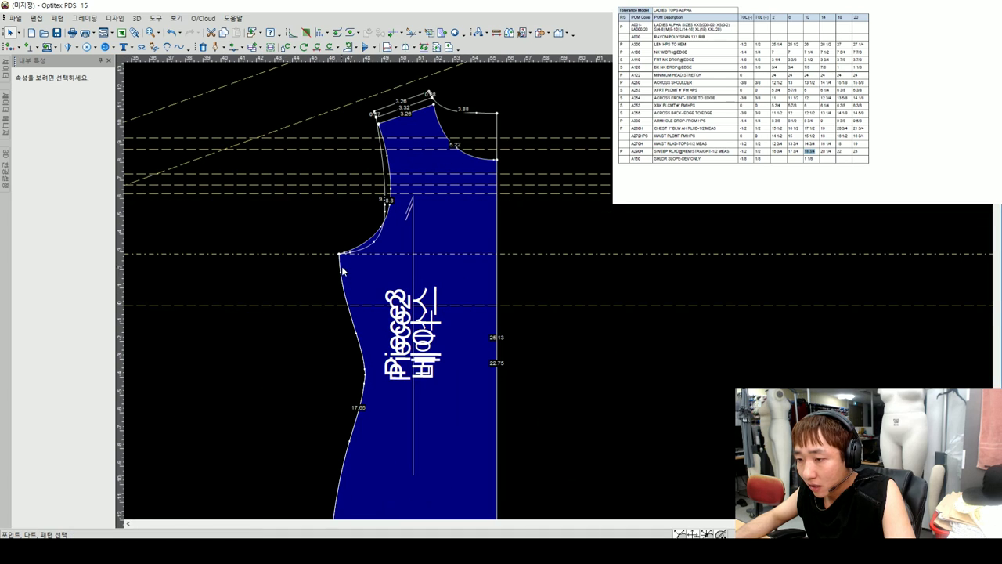
pyautogui.scroll(-2, 538, 322)
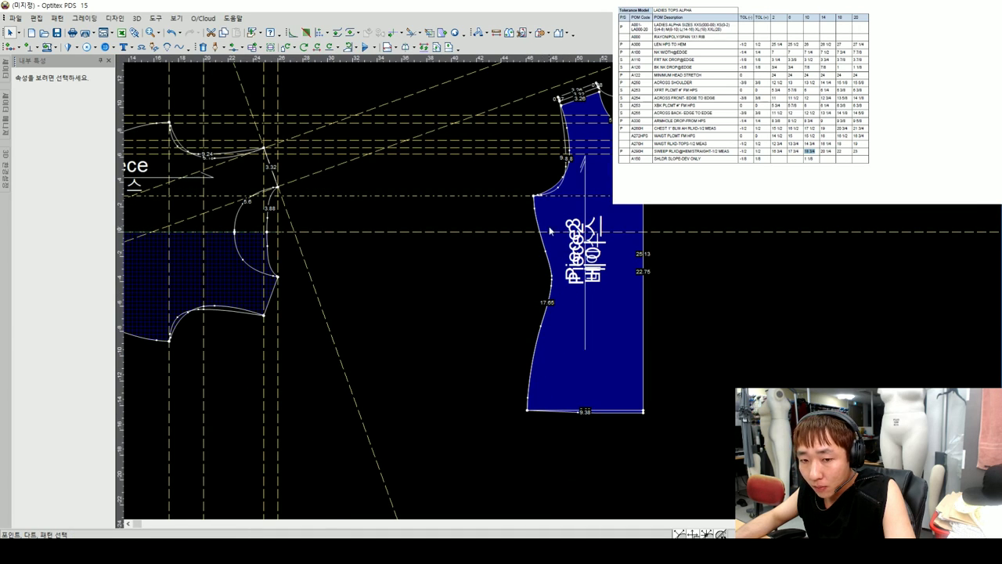
pyautogui.moveTo(610, 213)
pyautogui.mouseDown()
pyautogui.moveTo(462, 211)
pyautogui.moveTo(452, 199)
pyautogui.mouseUp()
pyautogui.scroll(1, 559, 296)
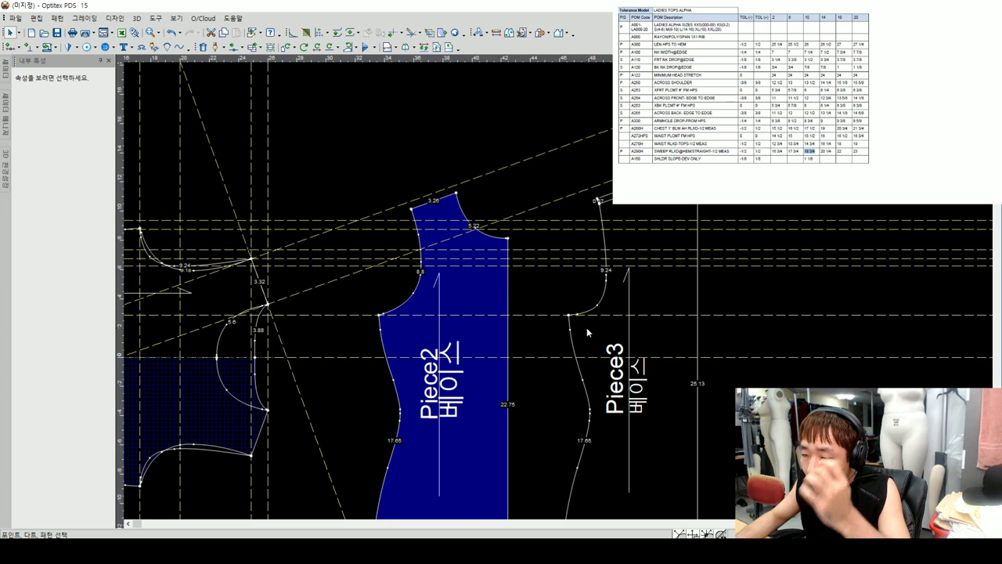
# - Shift Piece2's side seam outward by -0.2 with Move Segment Parallel, giving a 9.22 armhole
pyautogui.scroll(-3, 573, 291)
pyautogui.scroll(1, 552, 298)
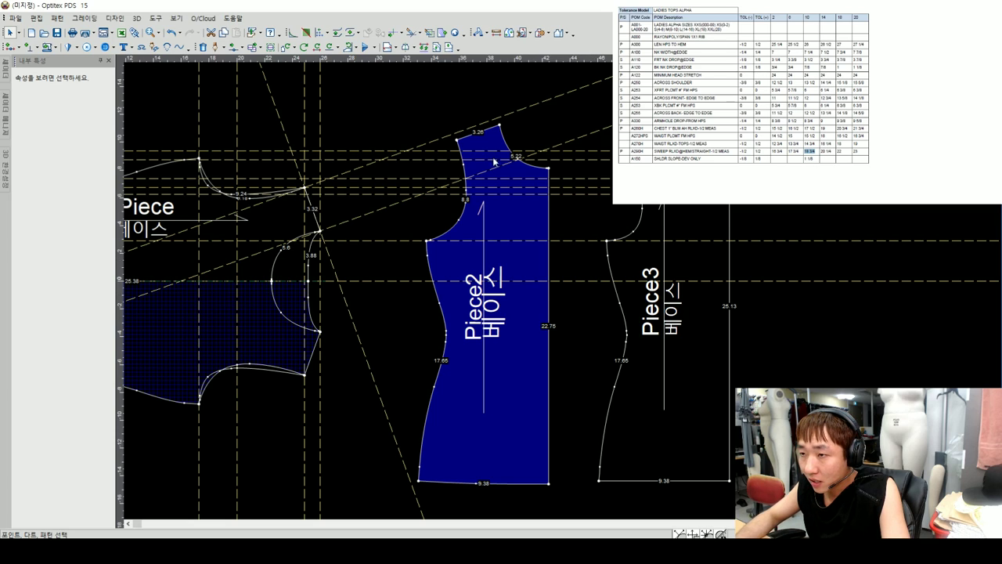
pyautogui.click(236, 47)
pyautogui.click(259, 77)
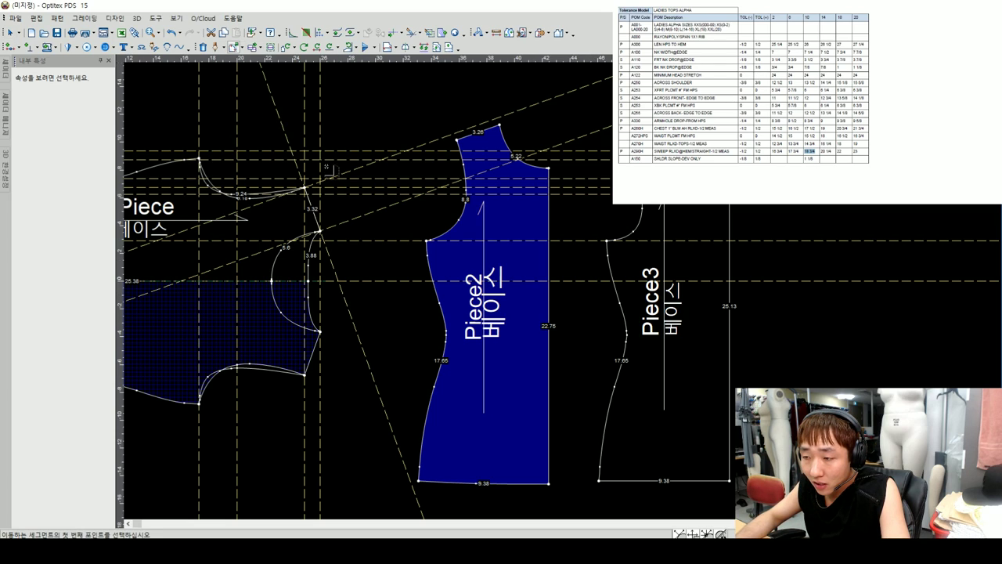
pyautogui.click(478, 483)
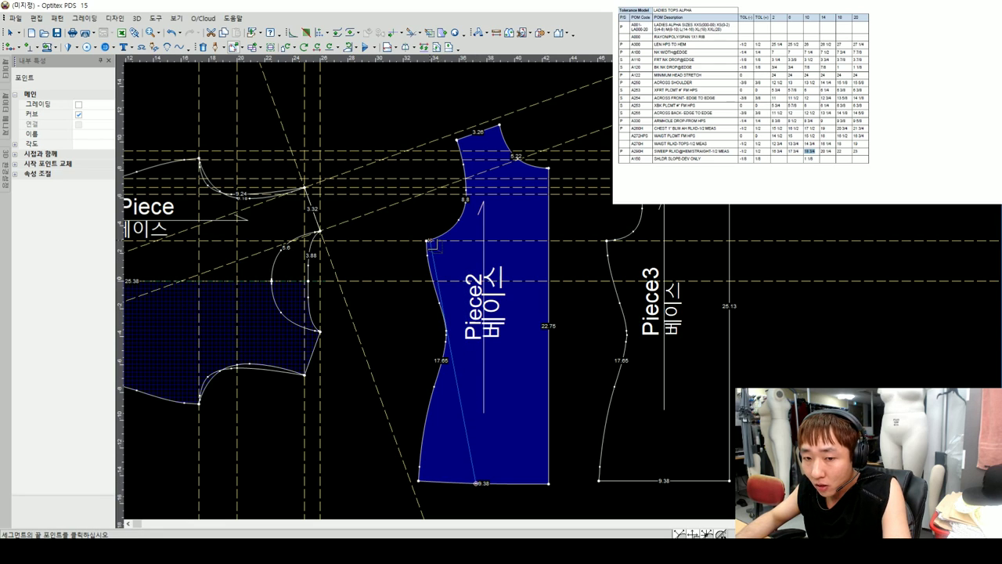
pyautogui.click(429, 243)
pyautogui.scroll(3, 431, 244)
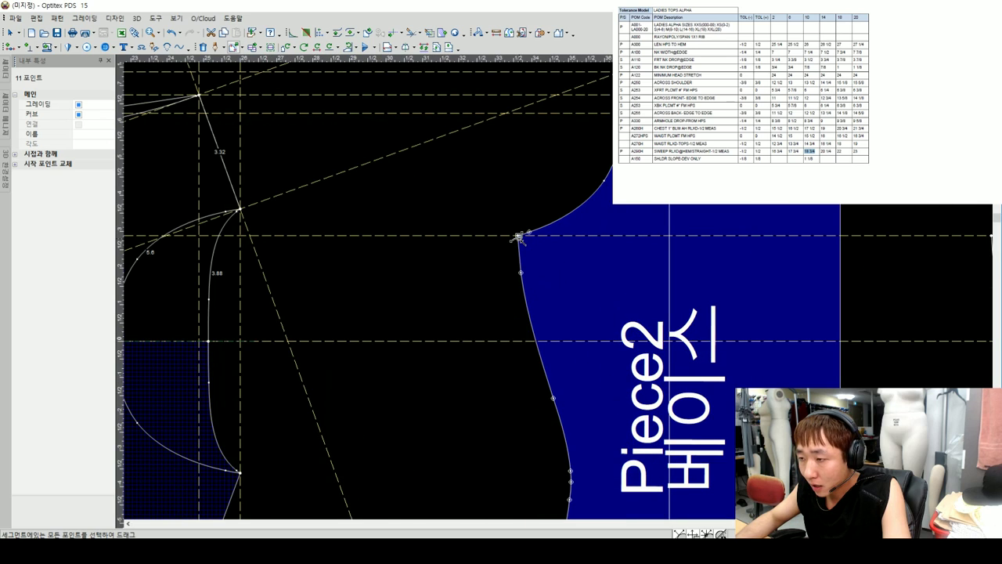
pyautogui.scroll(-3, 556, 292)
pyautogui.scroll(-2, 473, 276)
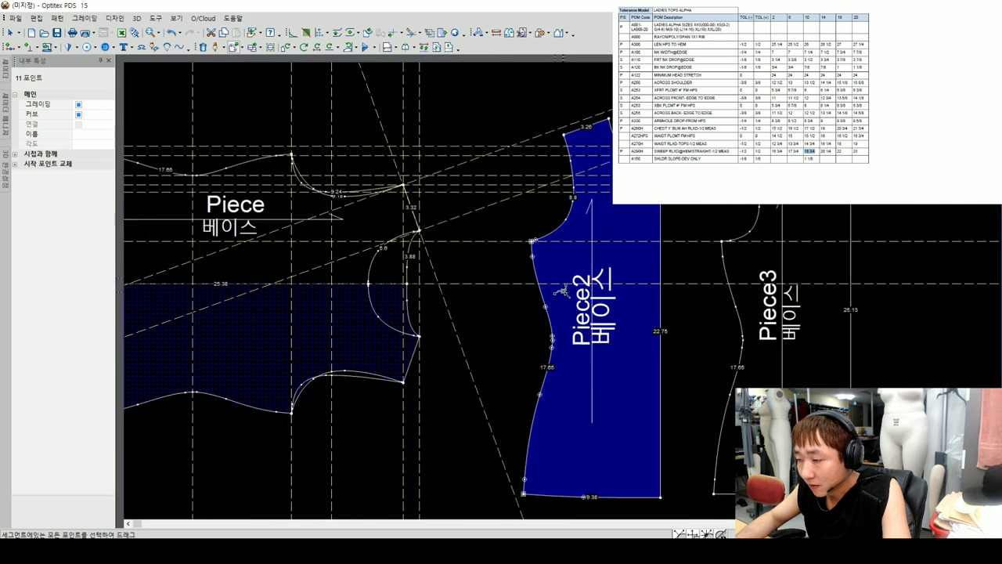
pyautogui.scroll(1, 522, 247)
pyautogui.moveTo(520, 231); pyautogui.dragTo(515, 234)
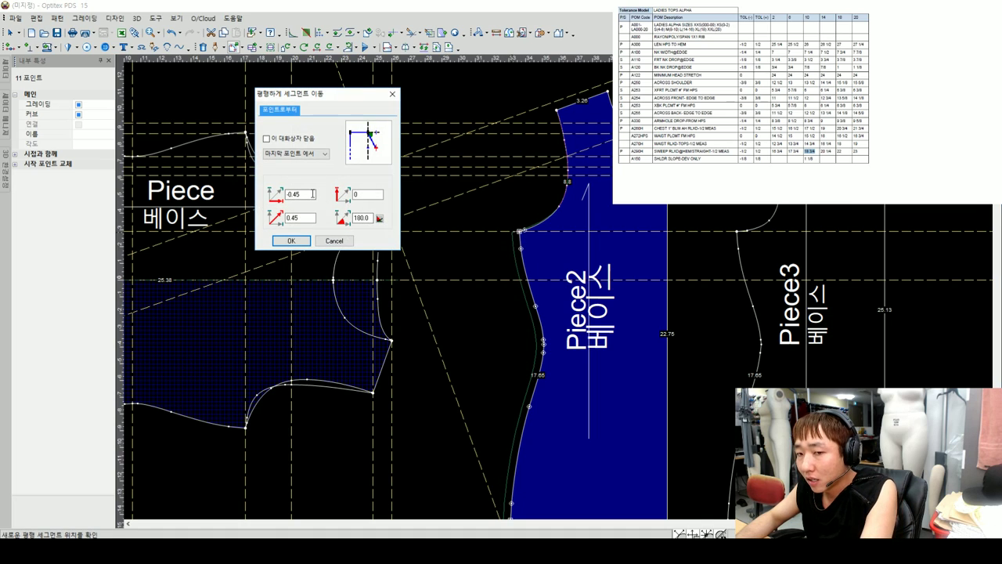
pyautogui.write('-0.2')
pyautogui.press('Return')
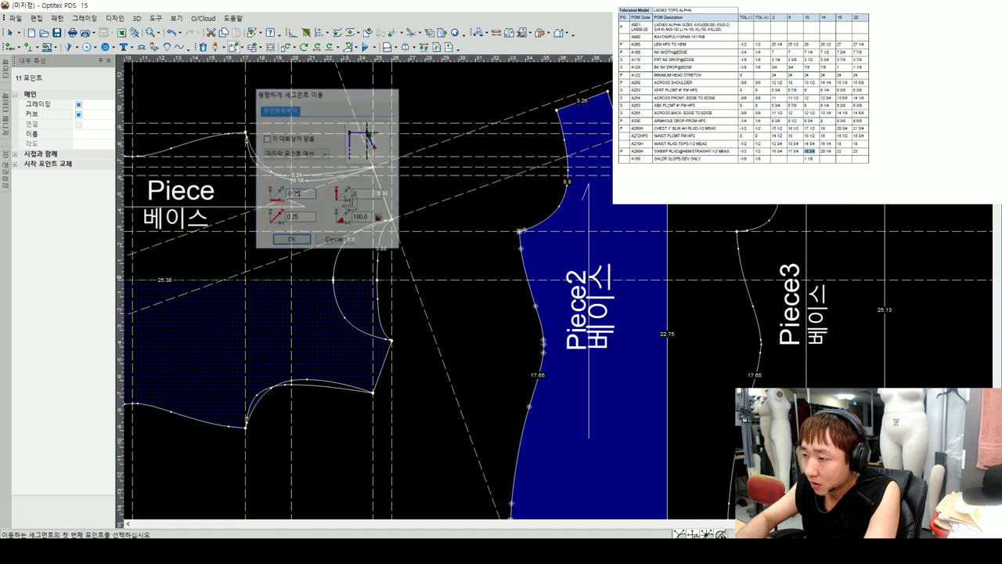
# - Shift Piece3's side seam inward in parallel so its armhole measures 9.01
pyautogui.scroll(-2, 564, 280)
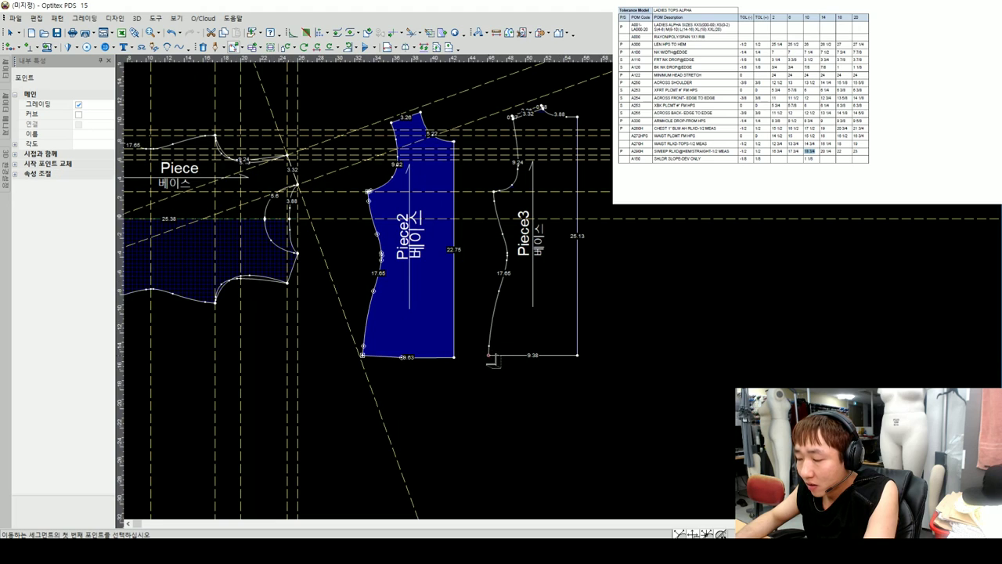
pyautogui.click(491, 351)
pyautogui.scroll(2, 558, 293)
pyautogui.scroll(2, 548, 288)
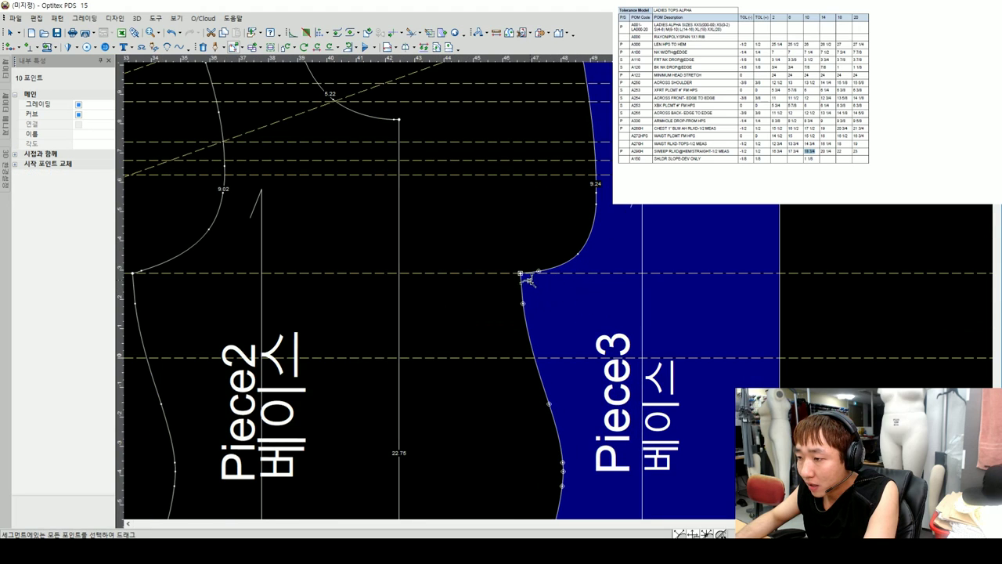
pyautogui.moveTo(524, 274); pyautogui.dragTo(529, 278)
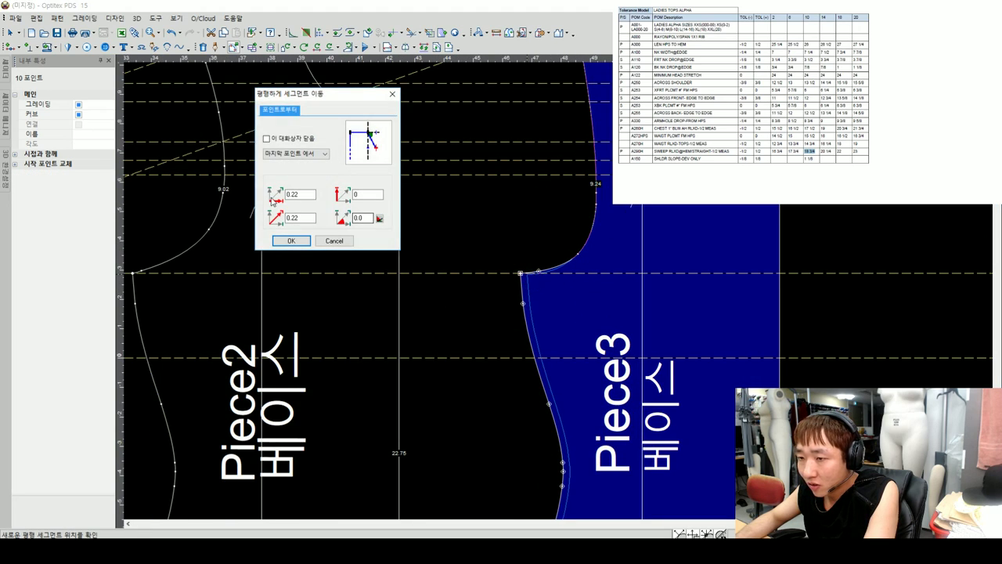
pyautogui.press('Return')
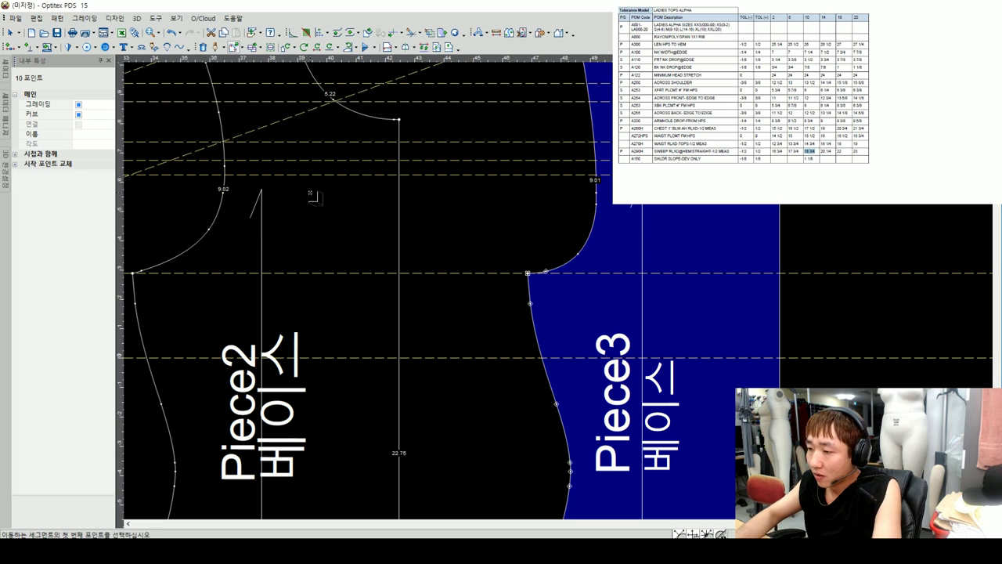
# - Overlay Piece2 onto Piece3 to check the side seams match
pyautogui.scroll(-2, 681, 271)
pyautogui.press('Escape')
pyautogui.scroll(-1, 443, 188)
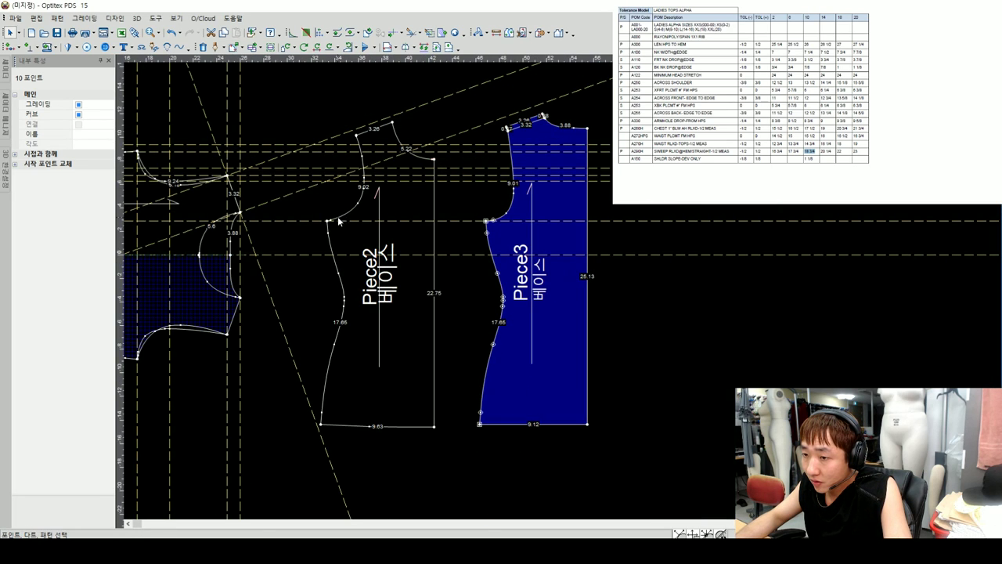
pyautogui.moveTo(435, 226); pyautogui.dragTo(593, 225)
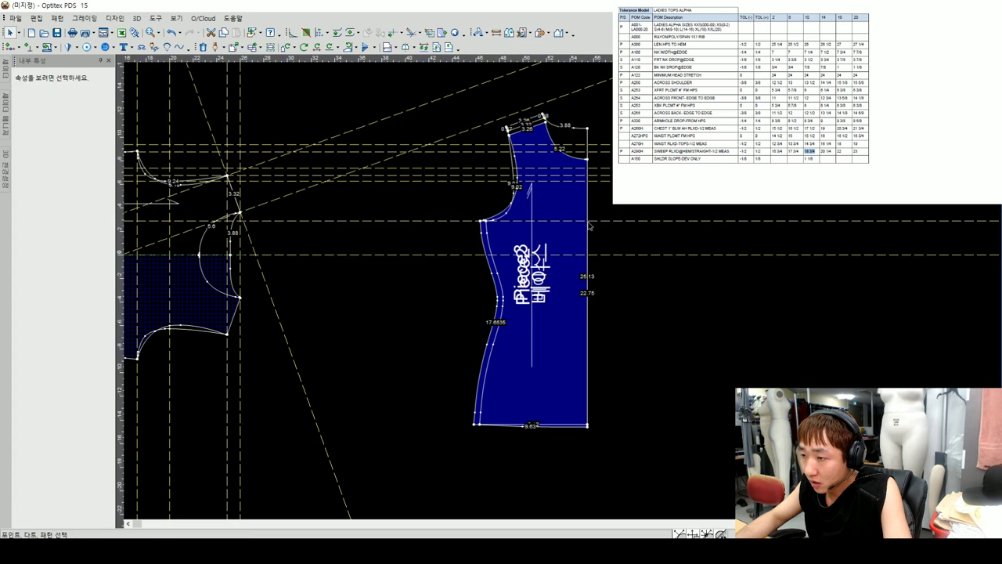
pyautogui.scroll(1, 557, 286)
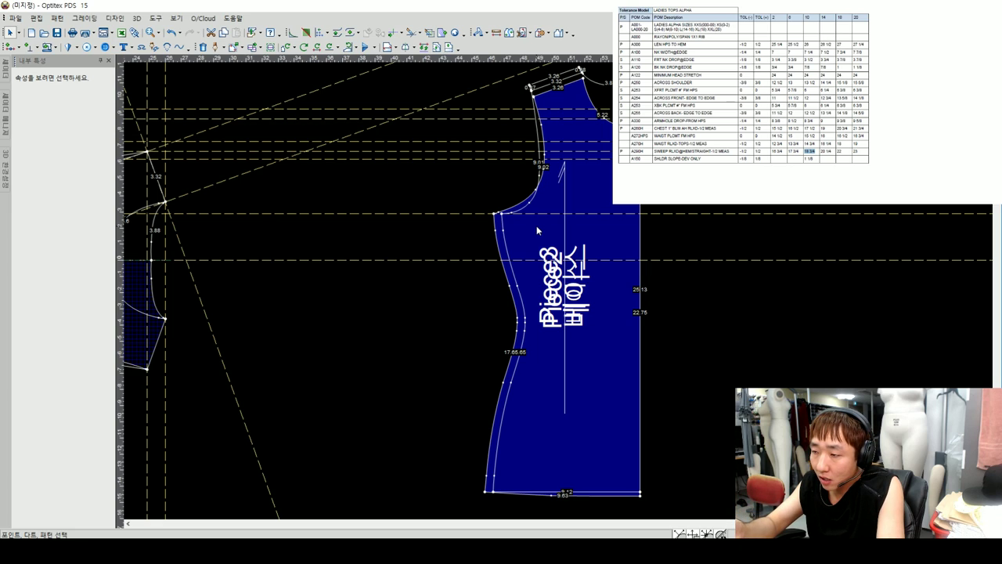
pyautogui.scroll(3, 558, 290)
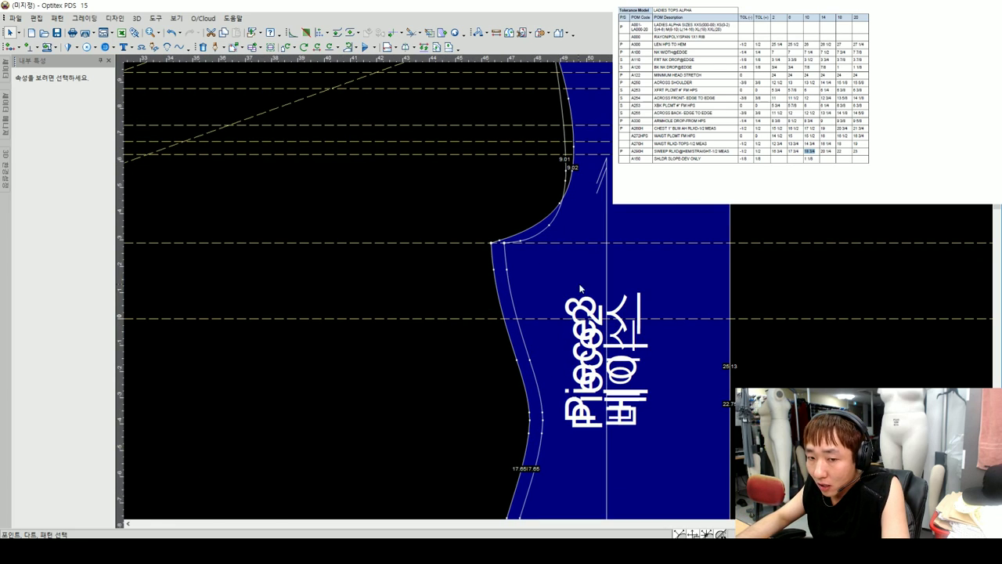
pyautogui.scroll(-2, 554, 292)
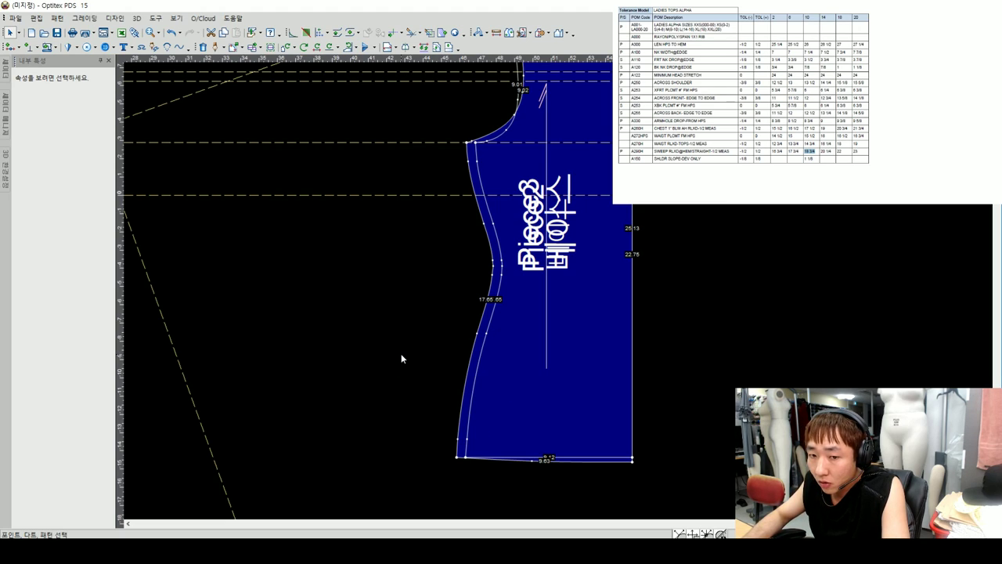
pyautogui.click(556, 246)
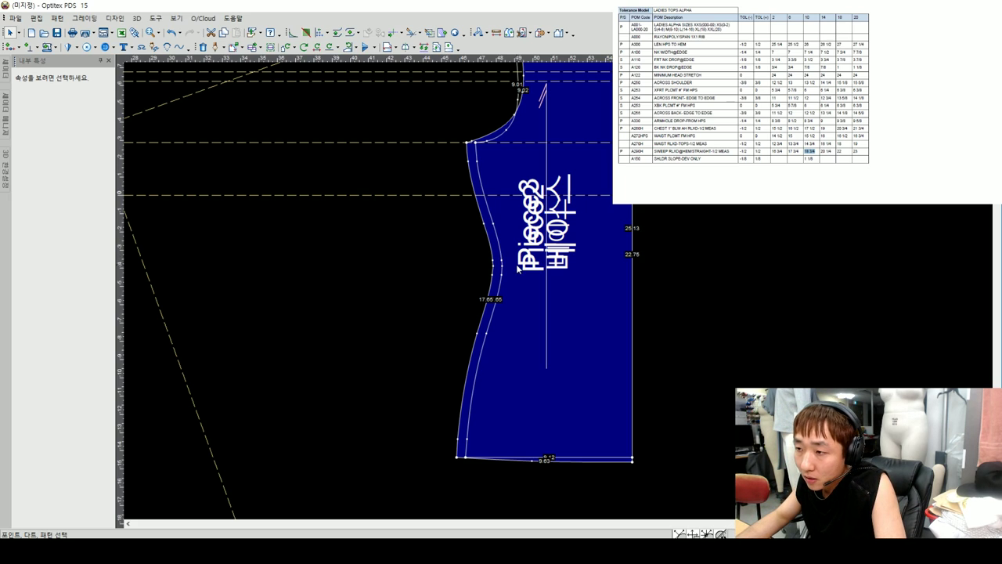
pyautogui.scroll(-2, 518, 270)
pyautogui.scroll(2, 505, 269)
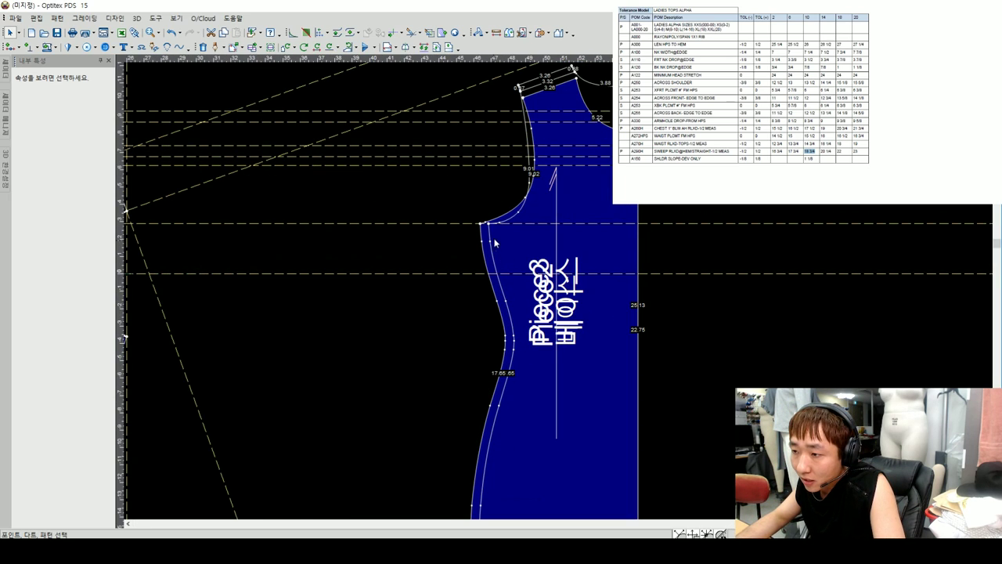
pyautogui.scroll(-2, 505, 274)
pyautogui.scroll(2, 515, 296)
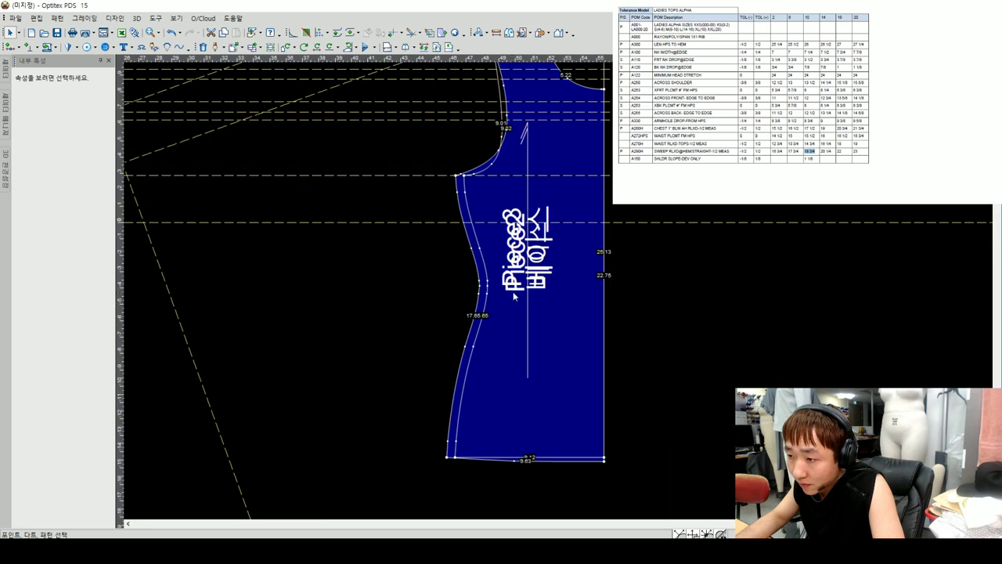
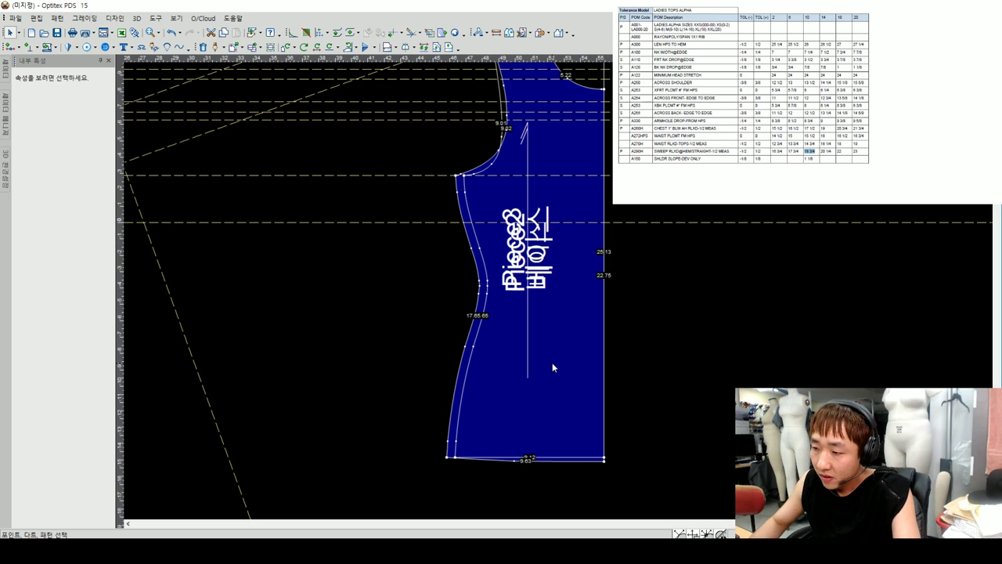
# - Move Piece3 clear of Piece2, unfold it across its centre line, and recentre its grain line
pyautogui.click(543, 338)
pyautogui.scroll(-2, 567, 288)
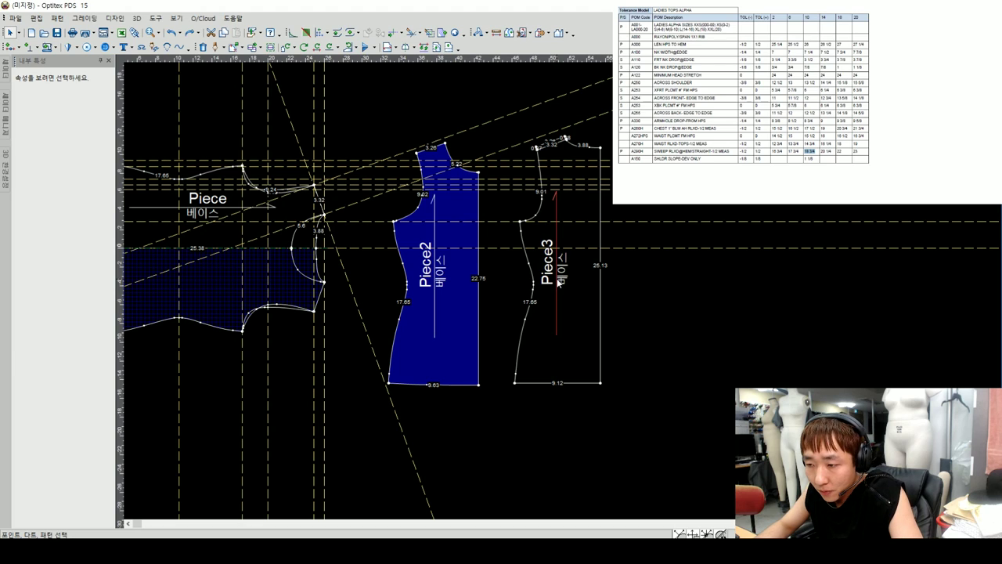
pyautogui.scroll(2, 558, 282)
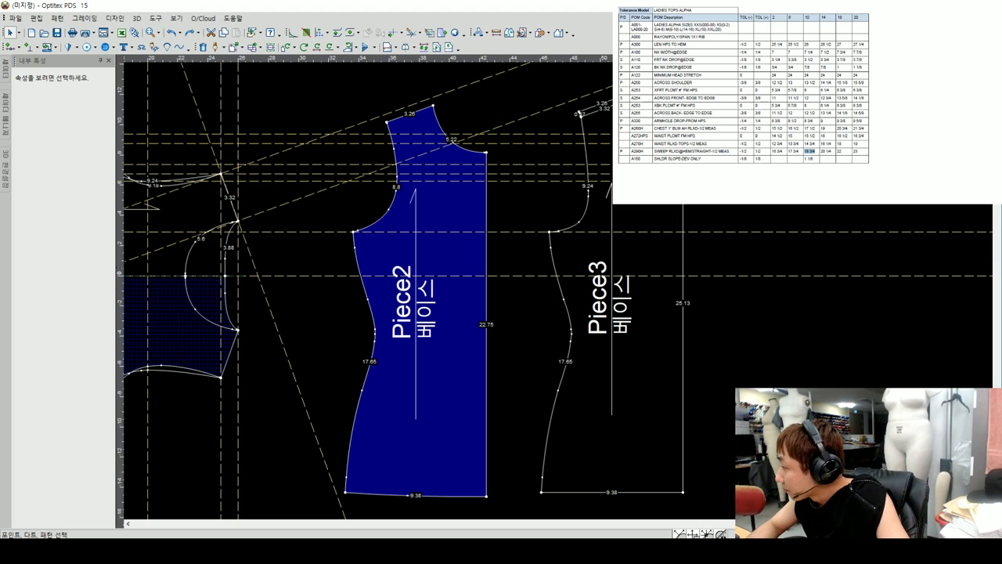
pyautogui.moveTo(633, 251); pyautogui.dragTo(751, 251)
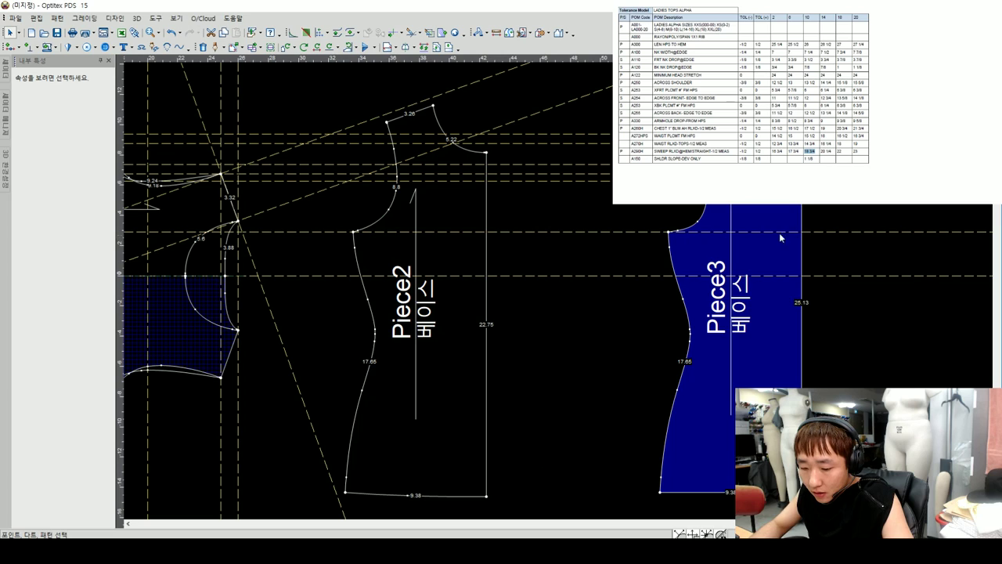
pyautogui.click(405, 47)
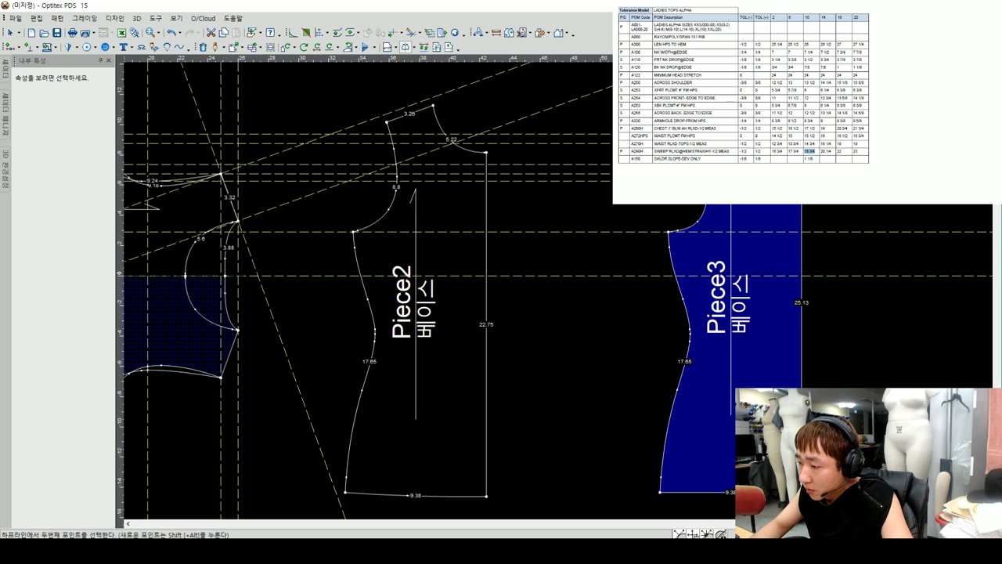
pyautogui.click(803, 250)
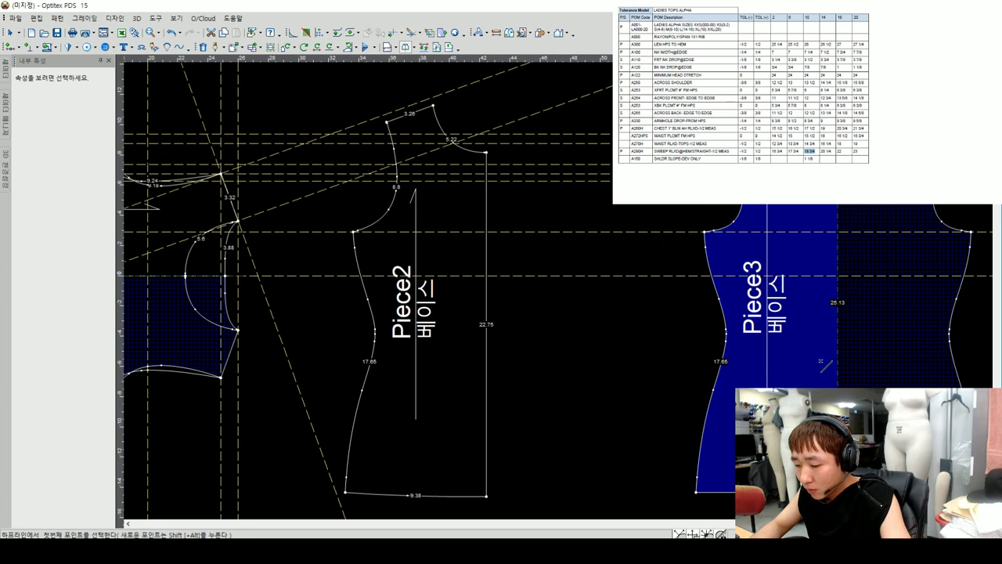
pyautogui.moveTo(780, 218); pyautogui.dragTo(851, 220)
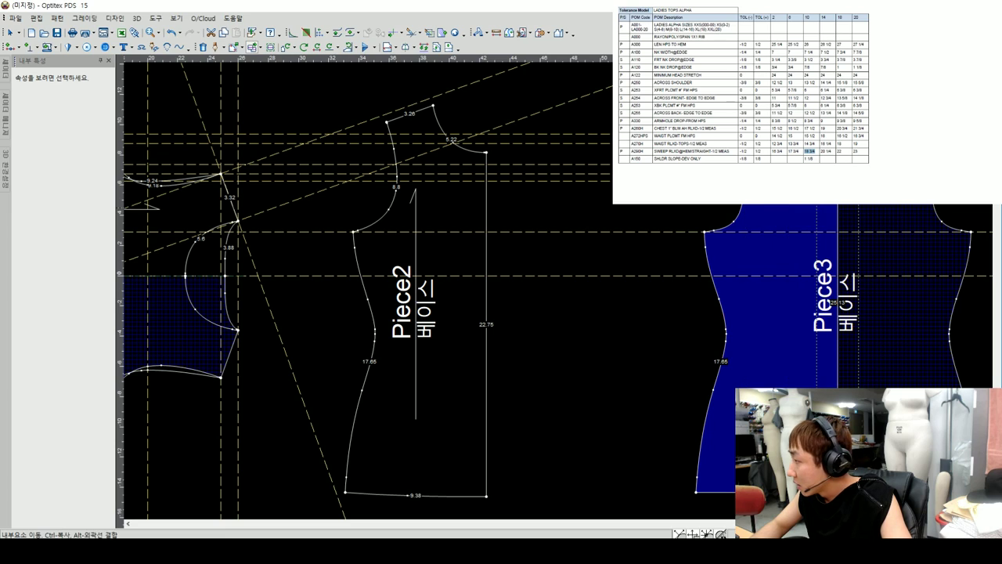
pyautogui.rightClick(550, 212)
pyautogui.click(572, 219)
pyautogui.click(484, 202)
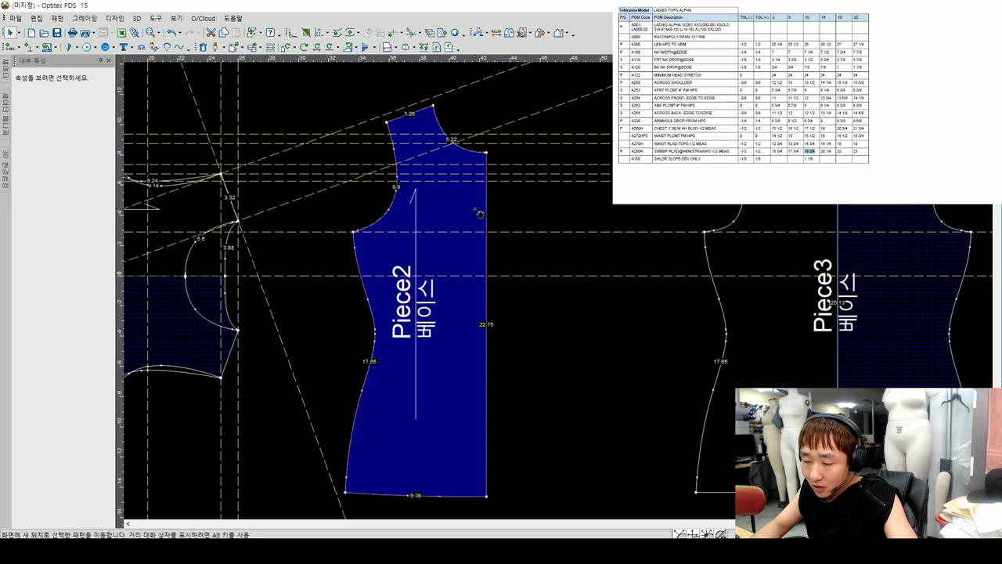
pyautogui.hotkey('ctrl', 'c')
pyautogui.hotkey('ctrl', 'v')
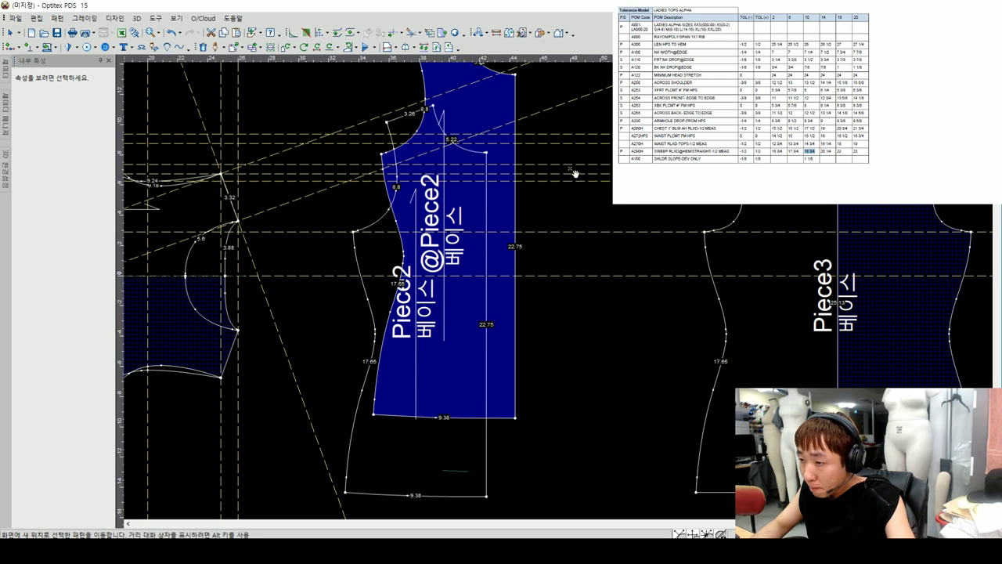
pyautogui.click(515, 141)
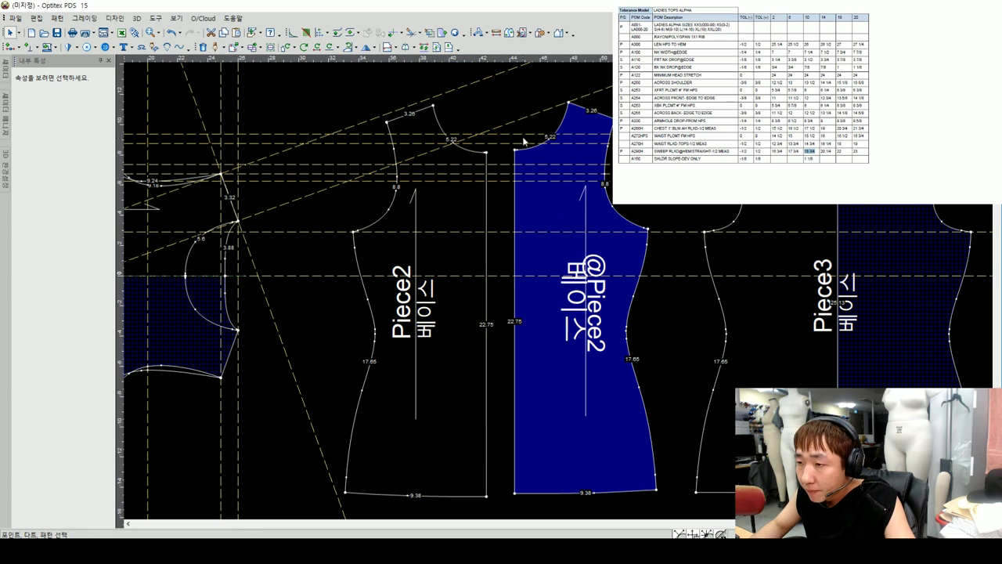
pyautogui.moveTo(516, 152); pyautogui.dragTo(489, 155)
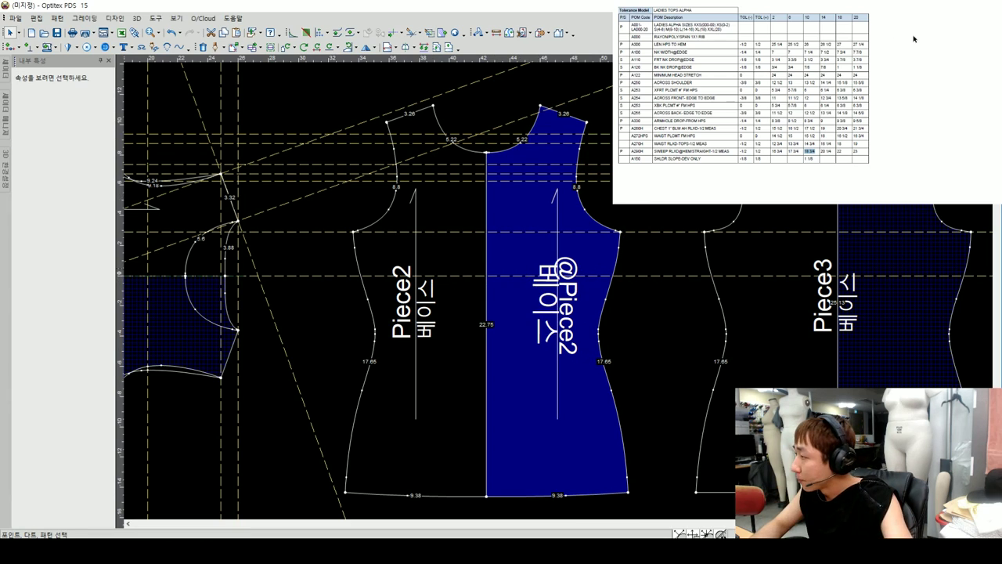
pyautogui.click(509, 32)
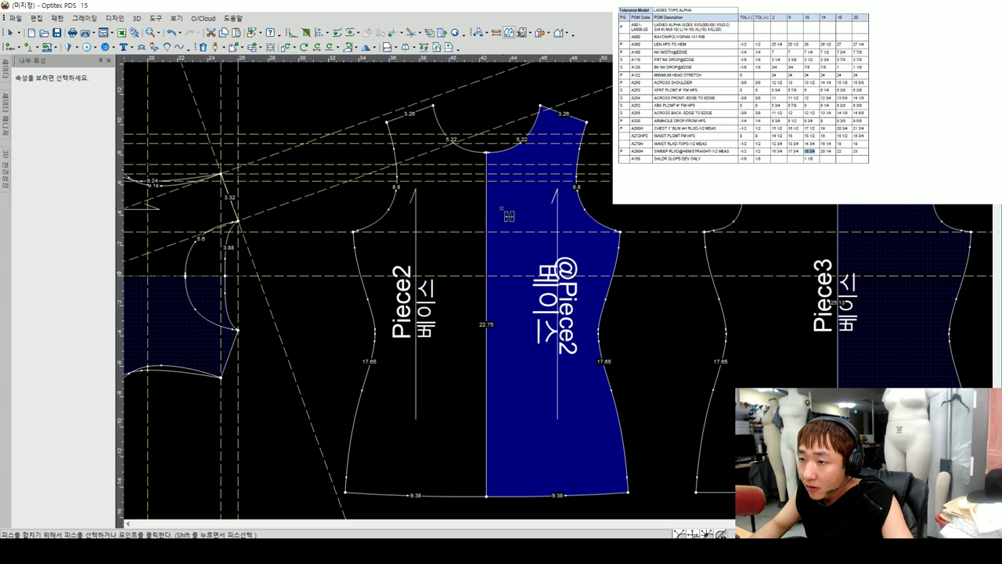
pyautogui.click(519, 214)
pyautogui.rightClick(645, 206)
pyautogui.press('Escape')
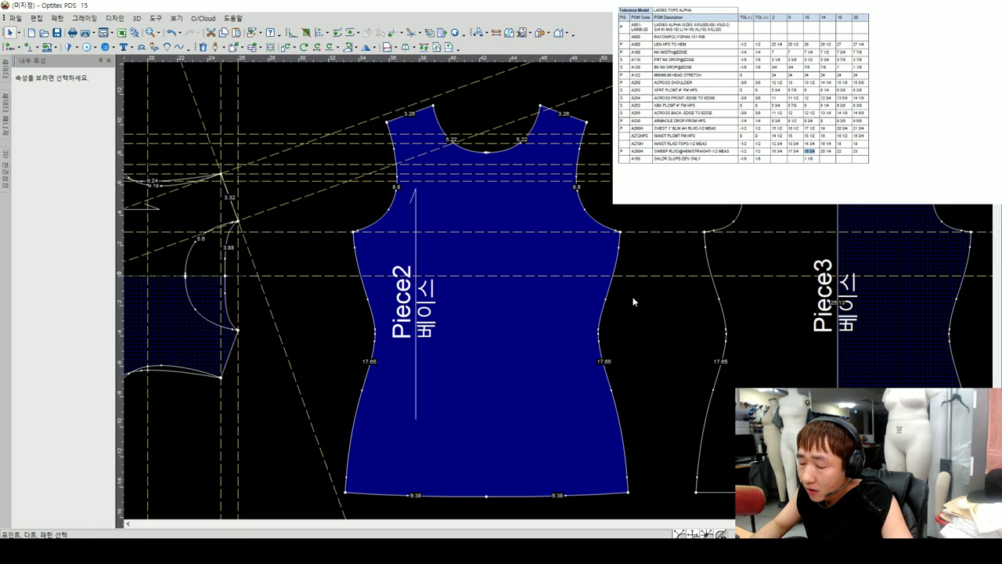
pyautogui.scroll(1, 558, 305)
pyautogui.scroll(1, 559, 305)
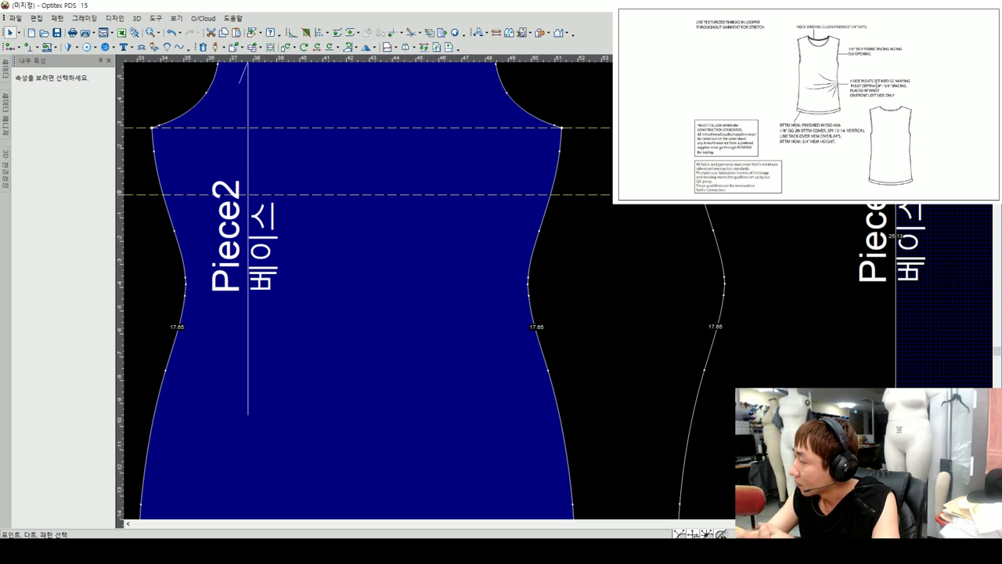
# - Make a side-seam point a grading point, then add a graded curve point 0.625 from the next
pyautogui.click(526, 285)
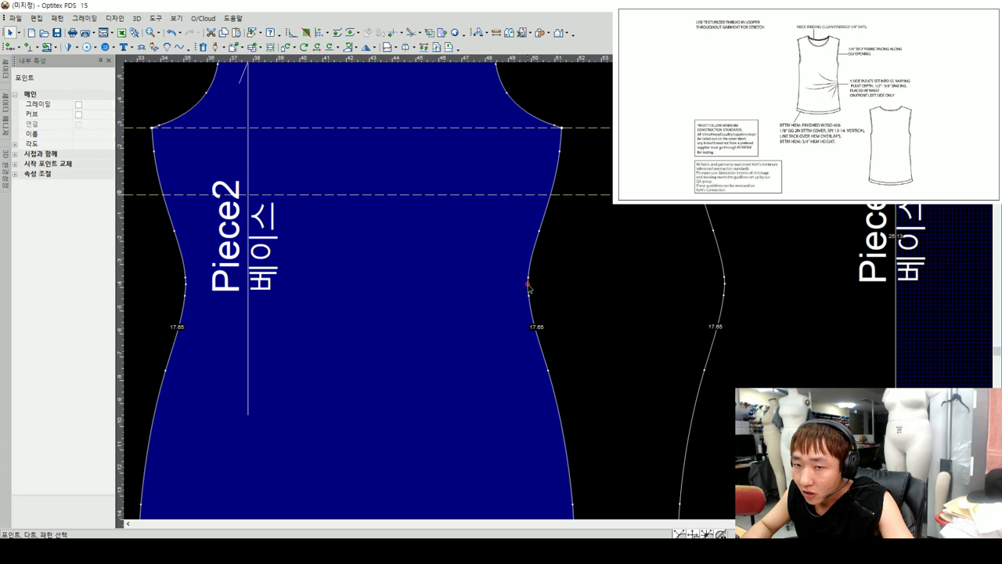
pyautogui.click(78, 106)
pyautogui.press('Escape')
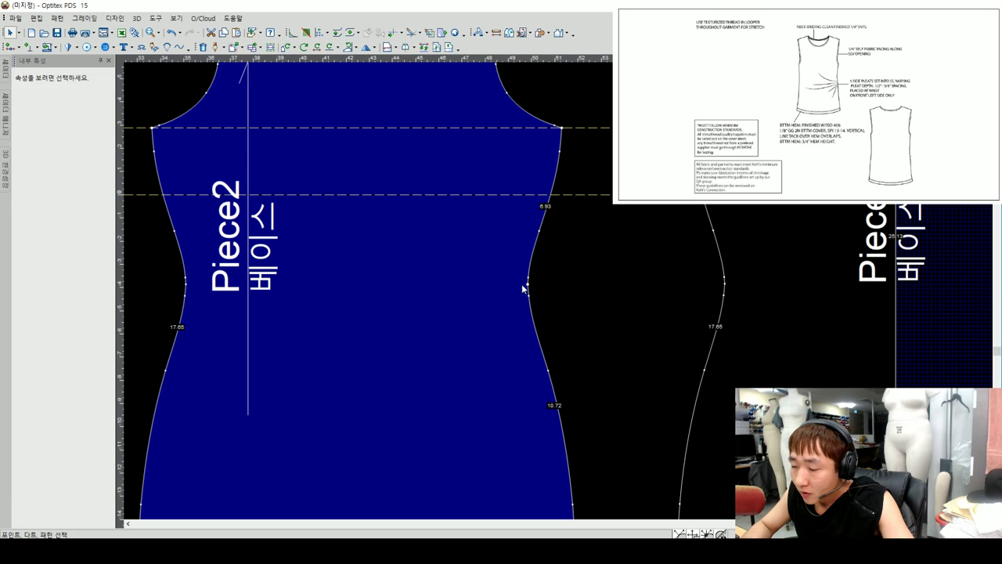
pyautogui.press('Insert')
pyautogui.click(529, 273)
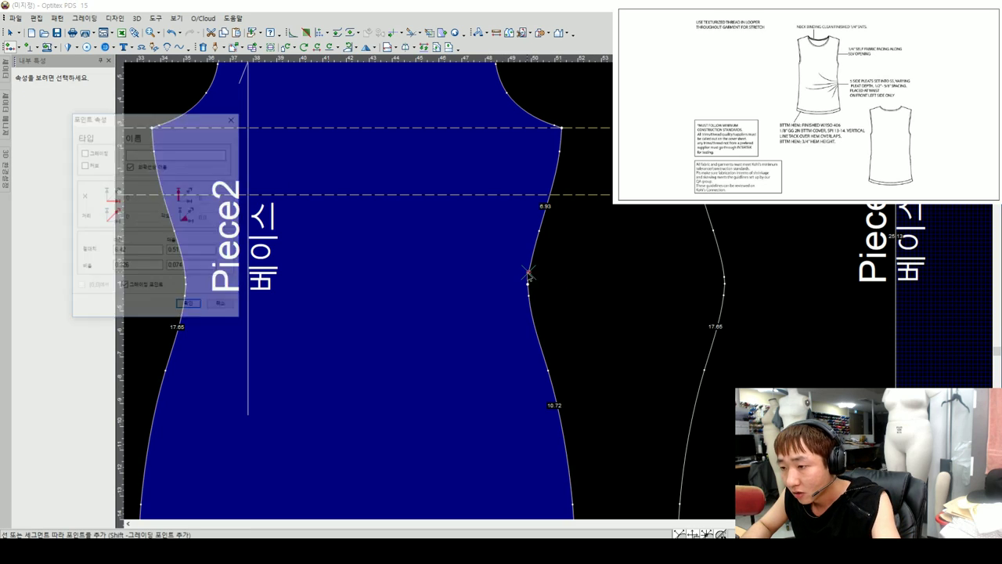
pyautogui.scroll(2, 540, 289)
pyautogui.scroll(3, 557, 288)
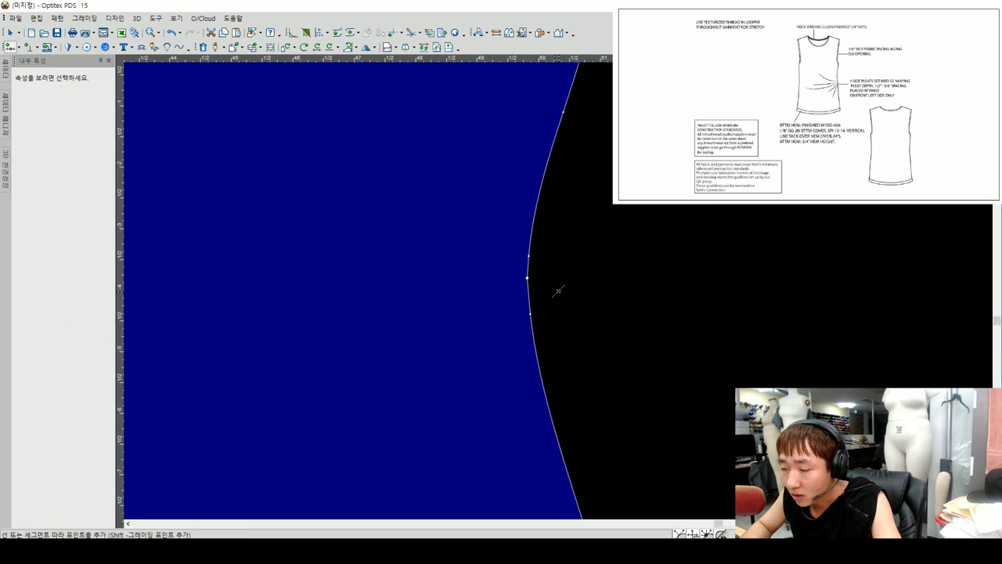
pyautogui.click(524, 258)
pyautogui.doubleClick(186, 250)
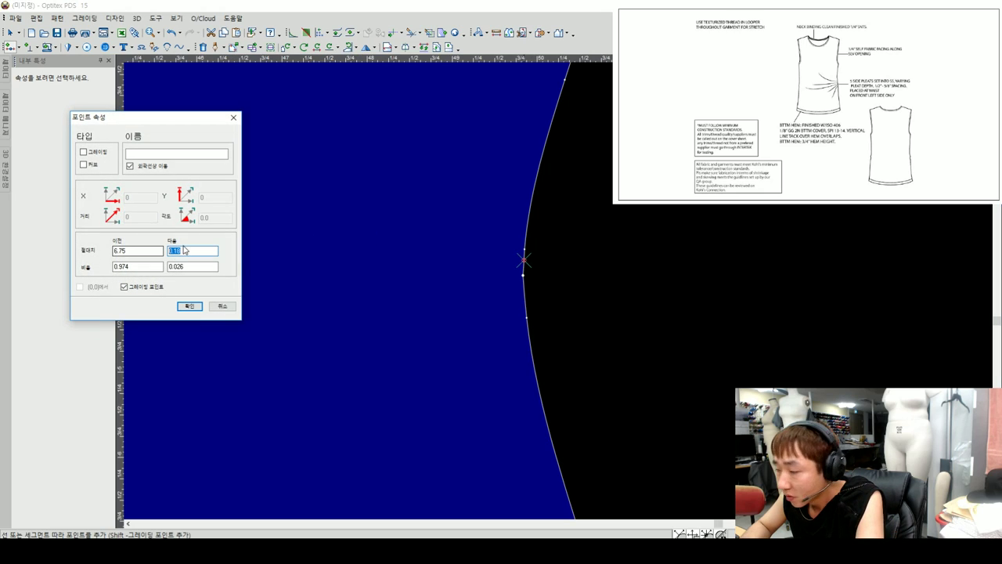
pyautogui.write('.625')
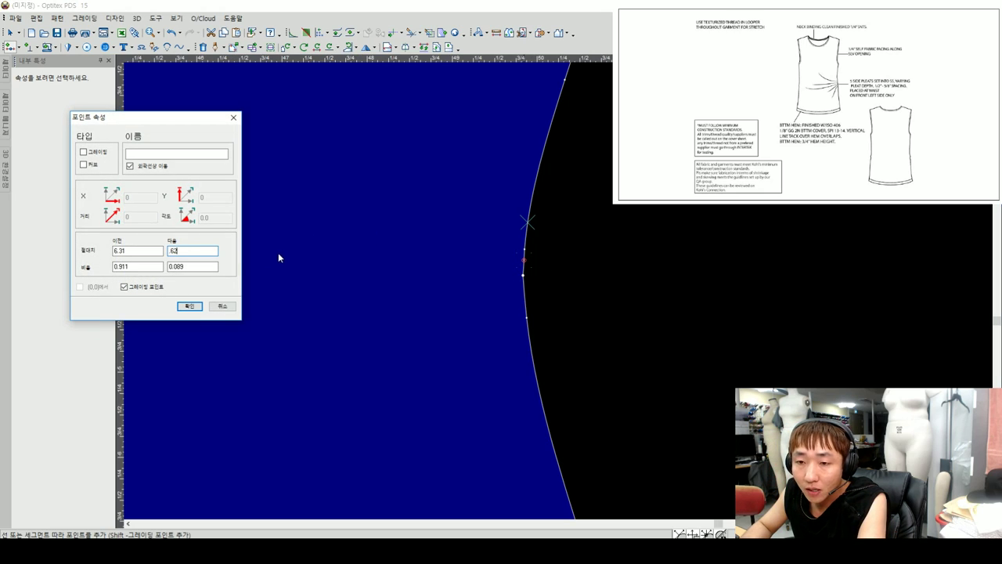
pyautogui.click(83, 152)
pyautogui.click(83, 164)
# - Add two more side-seam points spaced 0.625 apart
pyautogui.click(528, 213)
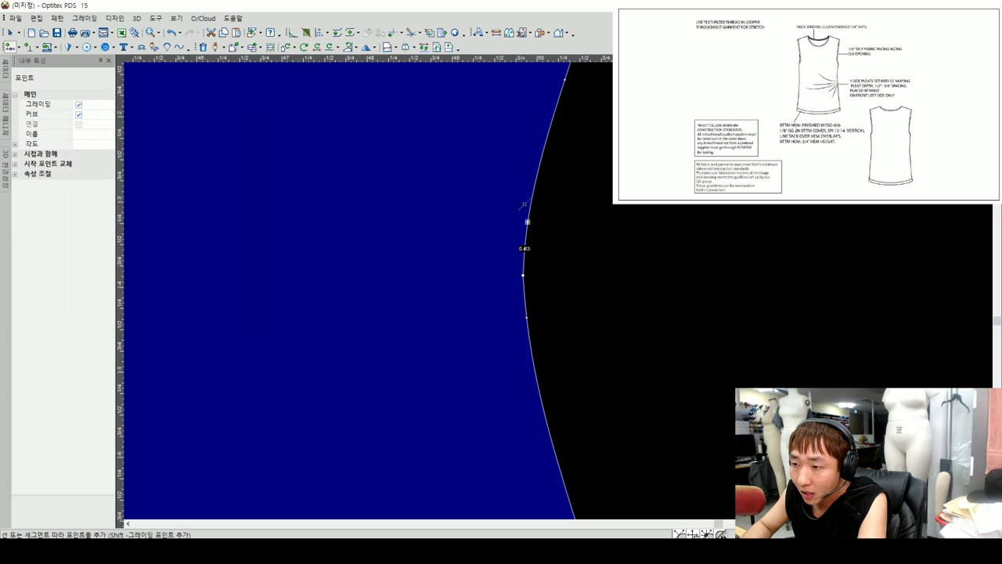
pyautogui.doubleClick(188, 251)
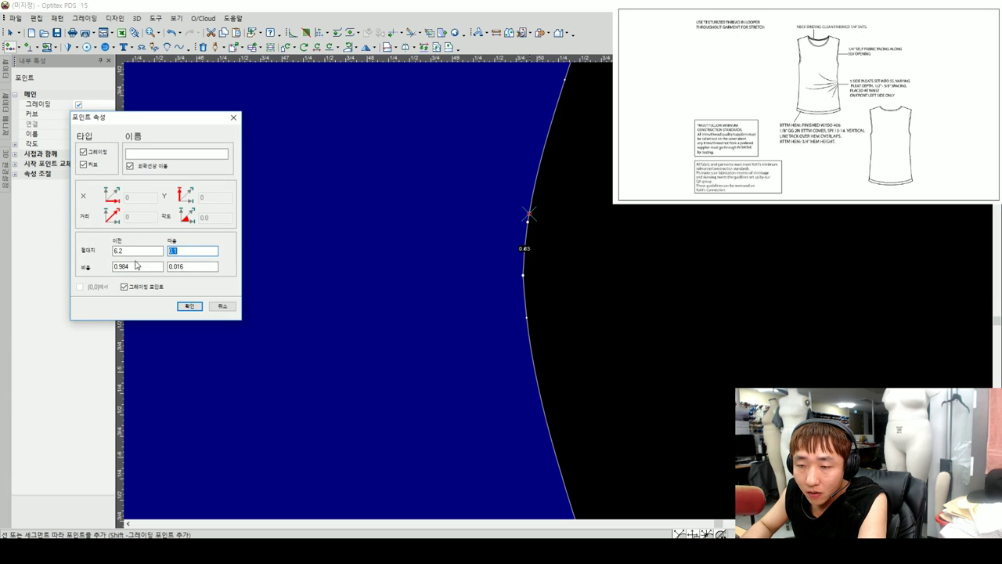
pyautogui.write('.625')
pyautogui.press('Return')
pyautogui.scroll(-2, 420, 233)
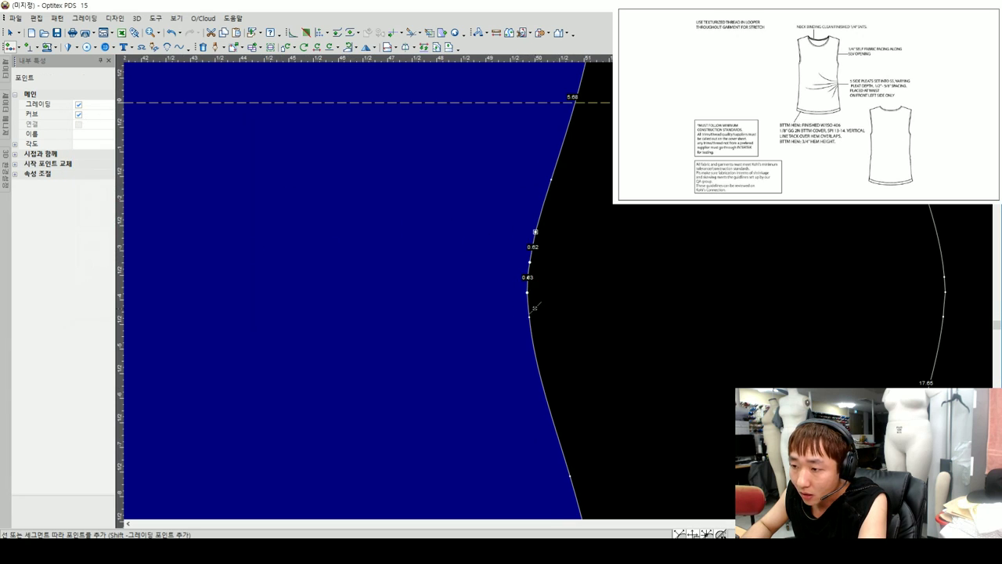
pyautogui.click(529, 306)
pyautogui.doubleClick(155, 251)
pyautogui.write('.625')
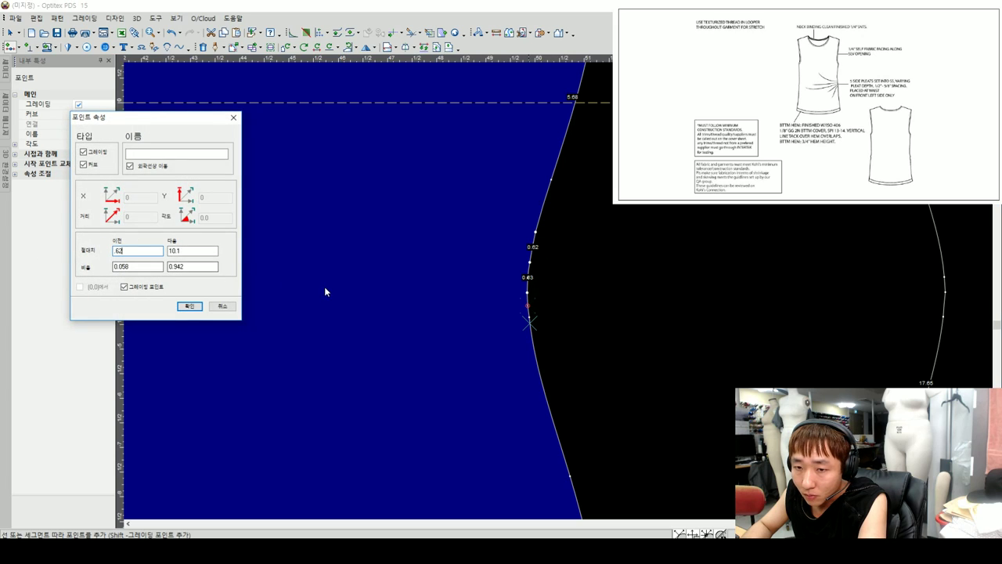
pyautogui.press('Return')
# - Add a final point 0.62 from the previous one and stop adding points
pyautogui.click(535, 347)
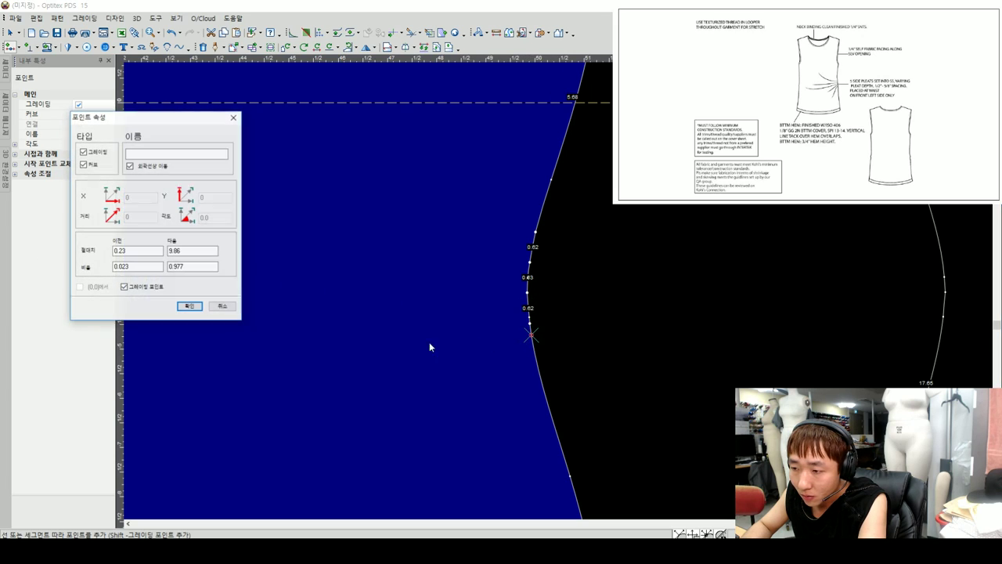
pyautogui.doubleClick(141, 251)
pyautogui.write('.62')
pyautogui.press('Return')
pyautogui.rightClick(576, 265)
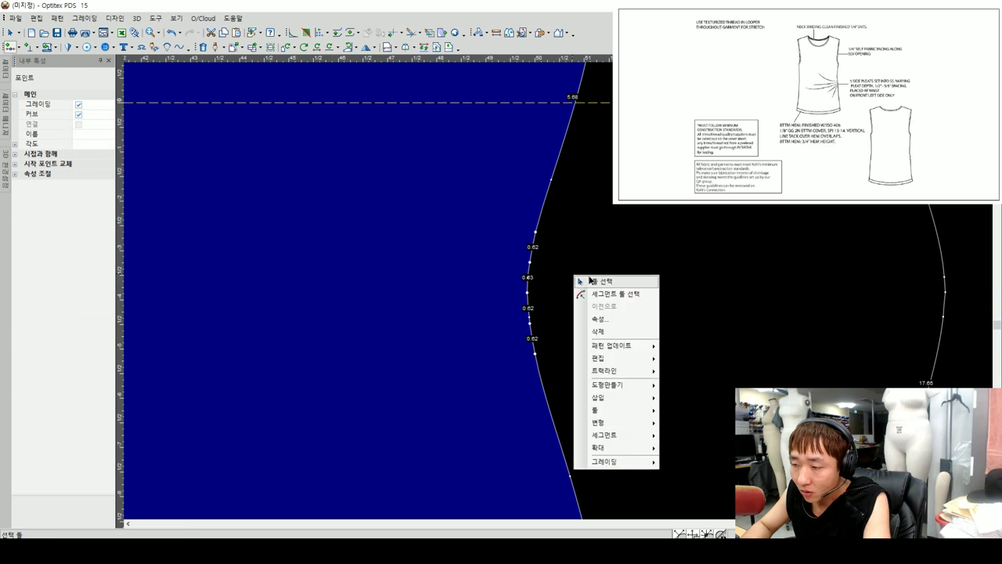
pyautogui.click(583, 324)
pyautogui.scroll(-2, 574, 324)
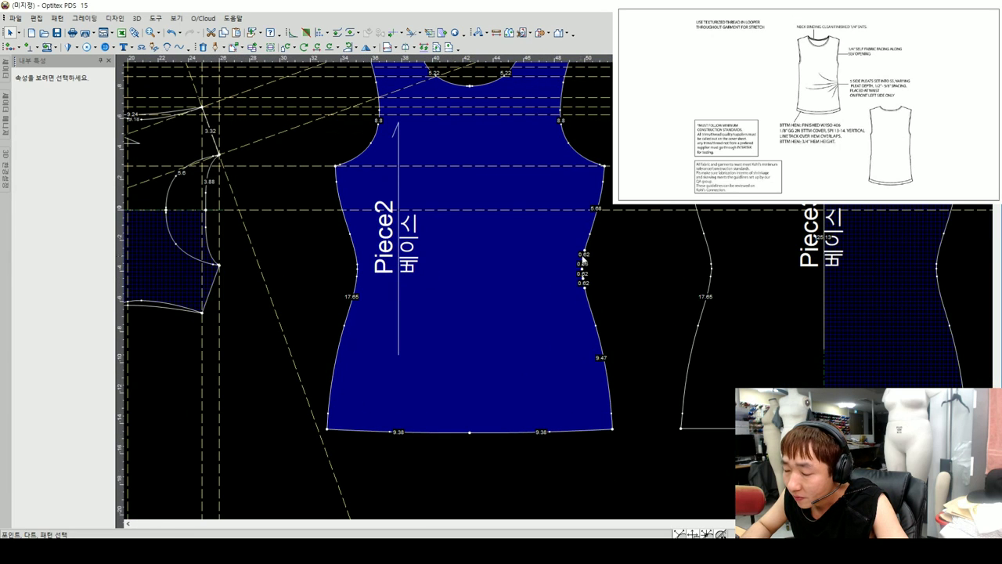
# - Select the range of new side-seam points, start Make Multiple Pleats, and move its dialog upper left
pyautogui.click(584, 252)
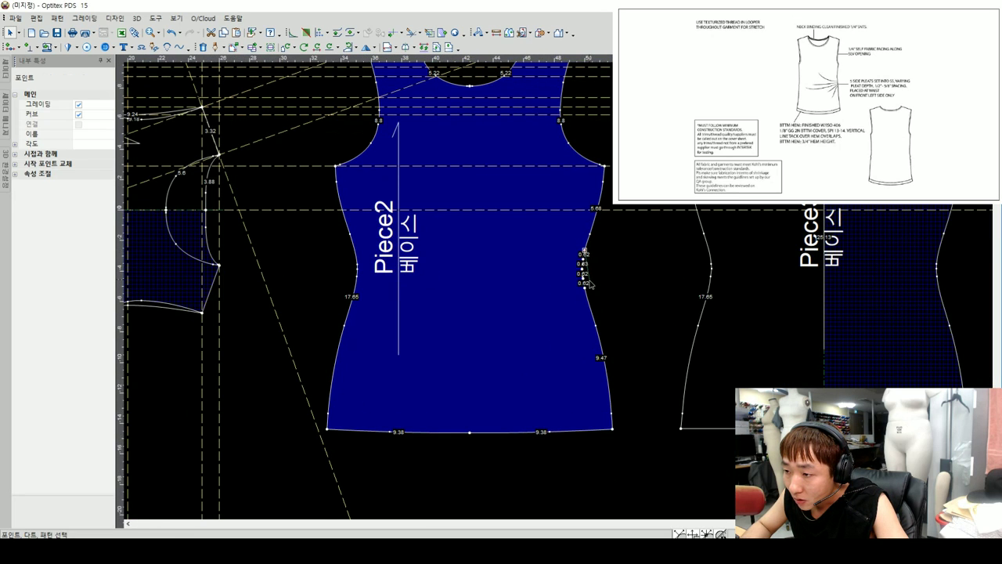
pyautogui.keyDown('shift'); pyautogui.click(584, 285); pyautogui.keyUp('shift')
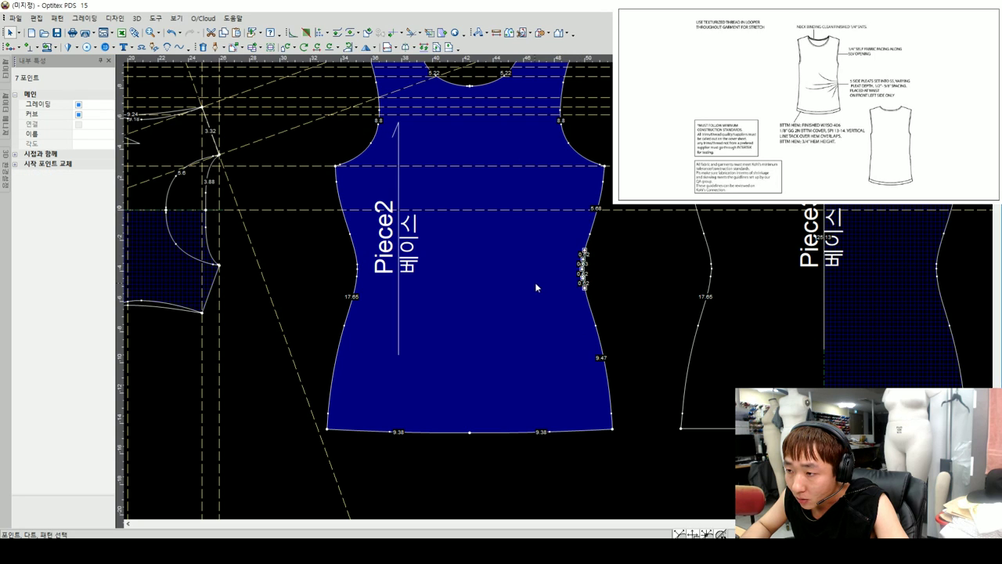
pyautogui.scroll(2, 559, 290)
pyautogui.scroll(-1, 556, 290)
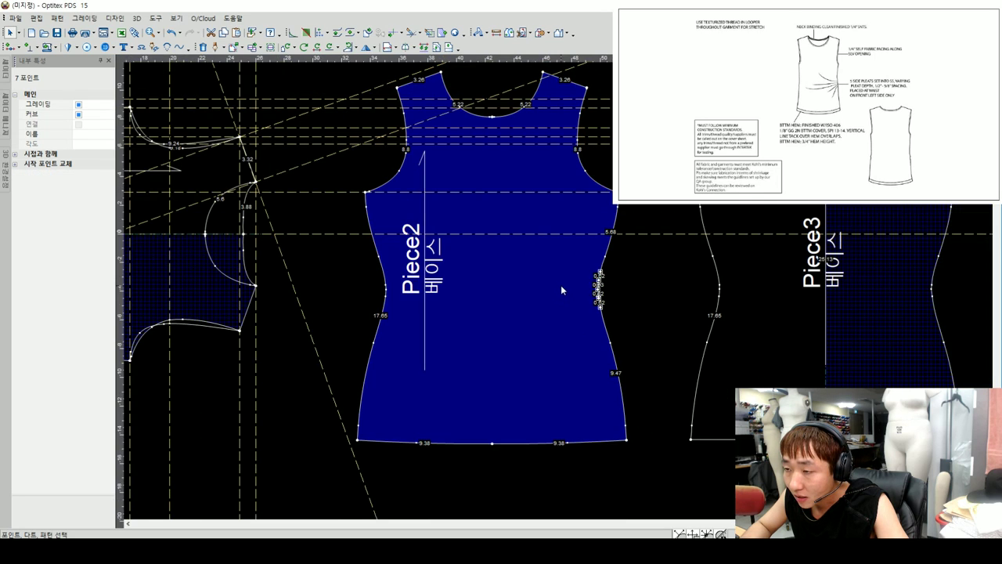
pyautogui.click(156, 18)
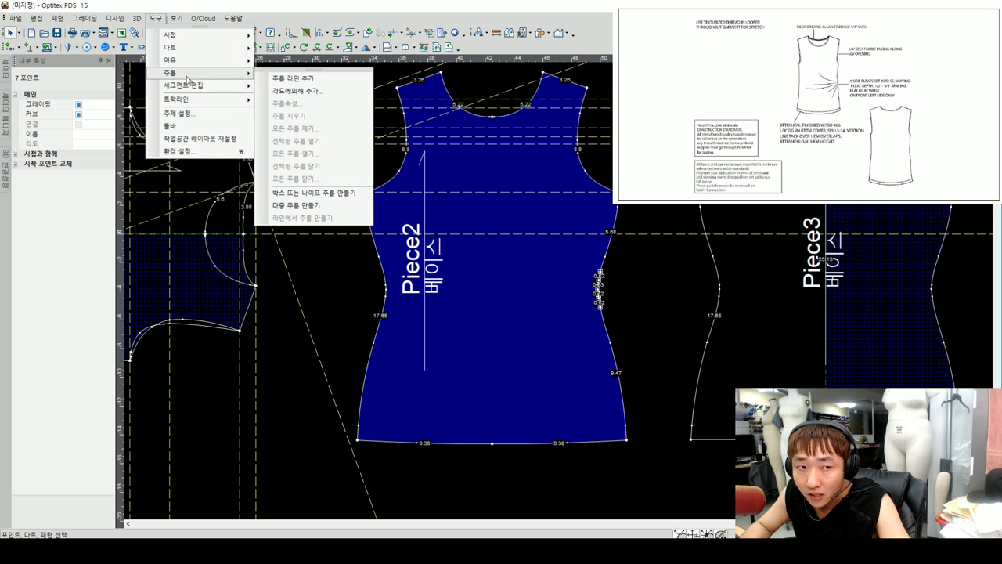
pyautogui.moveTo(196, 72)
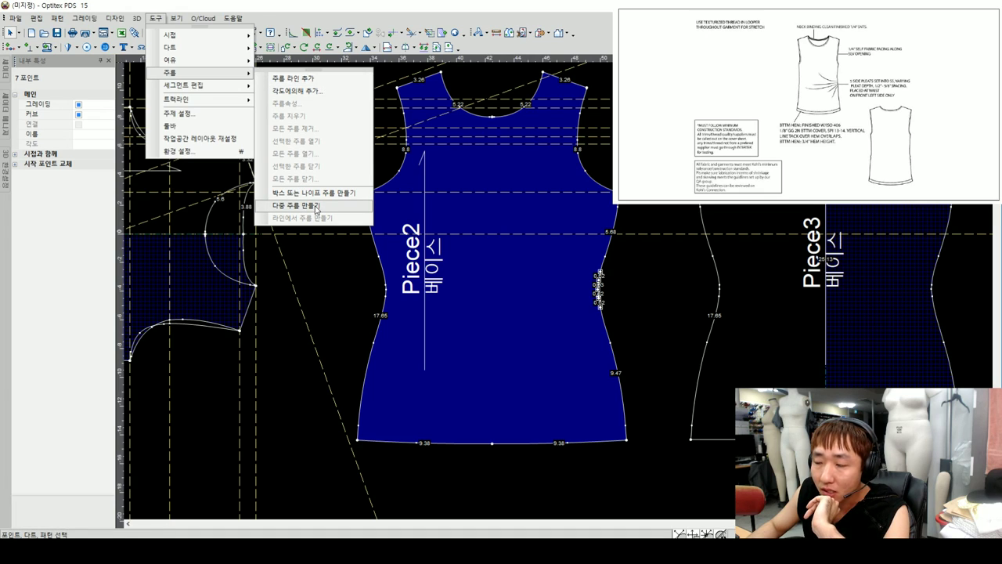
pyautogui.click(318, 206)
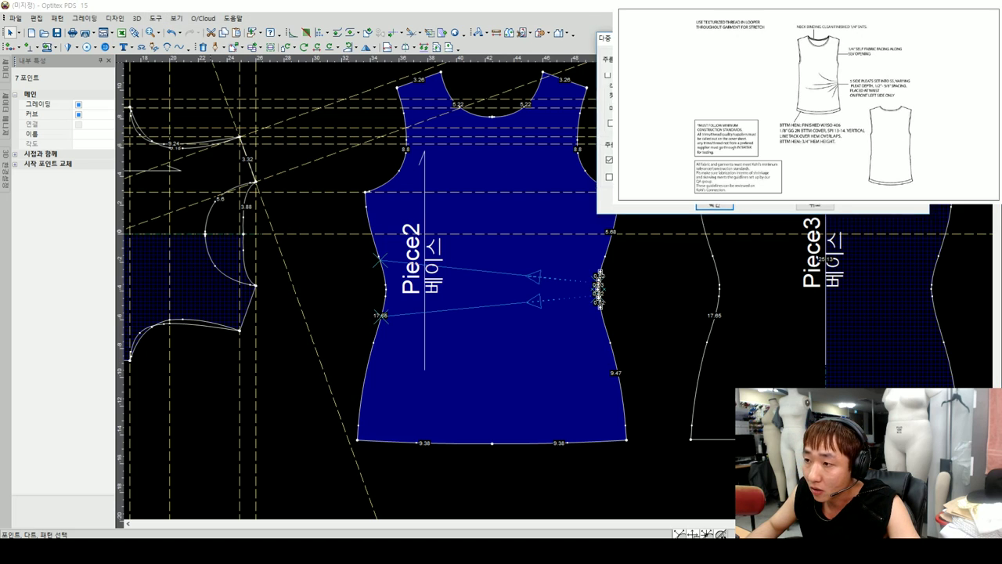
pyautogui.moveTo(453, 39)
pyautogui.mouseDown()
pyautogui.moveTo(207, 71)
pyautogui.moveTo(84, 73)
pyautogui.mouseUp()
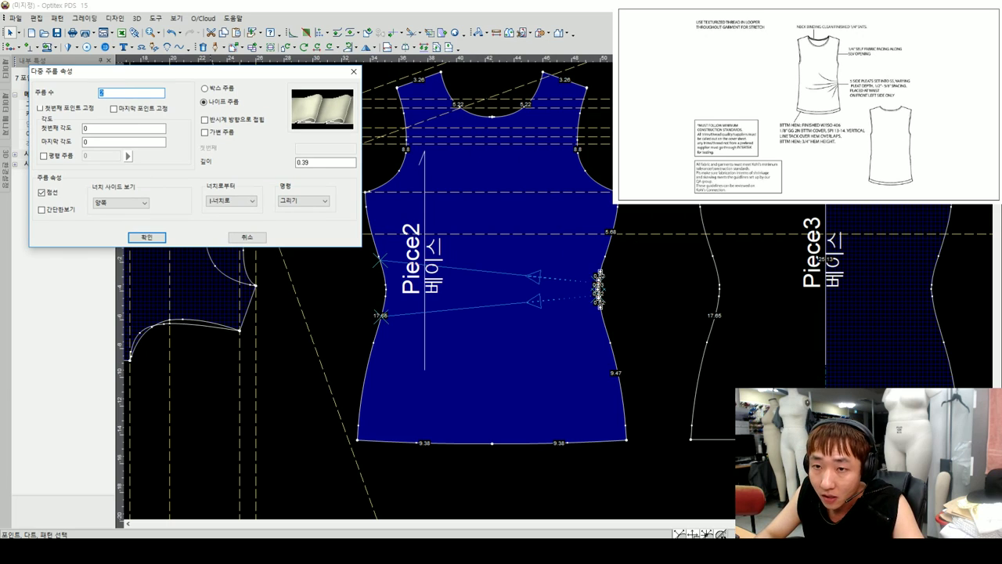
# - Set 5 pleats with the first and last points fixed, and show the garment reference photos
pyautogui.write('5')
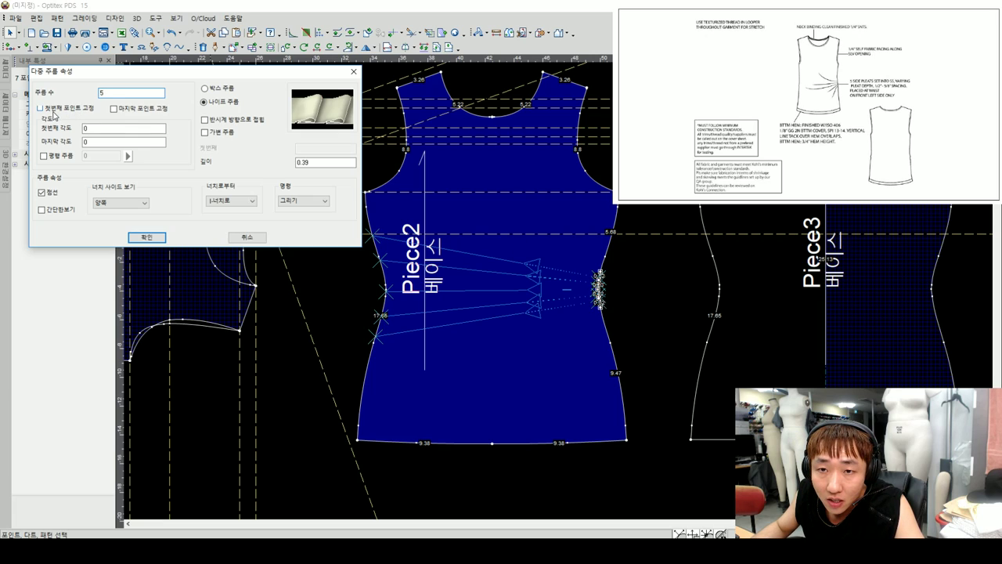
pyautogui.click(50, 113)
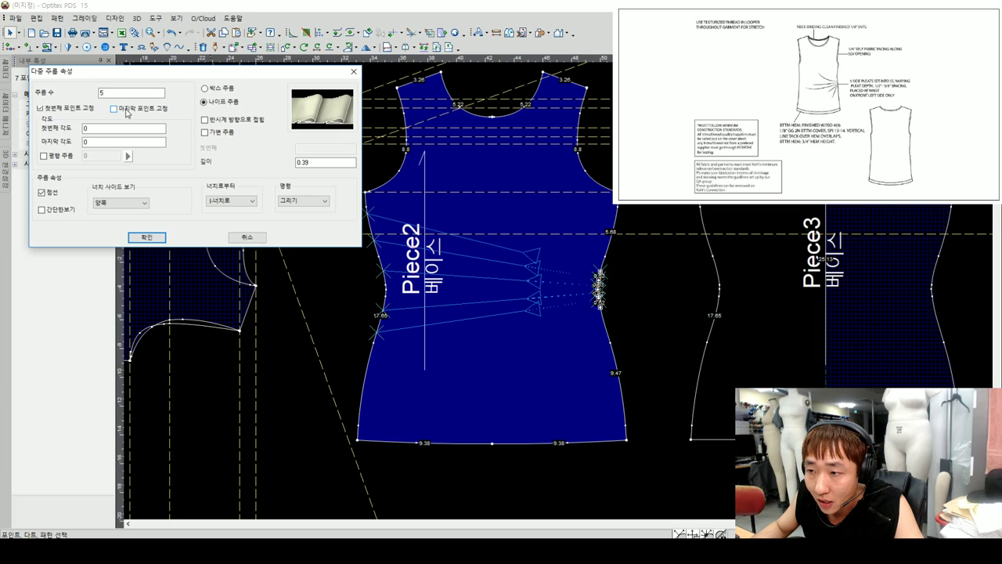
pyautogui.click(125, 110)
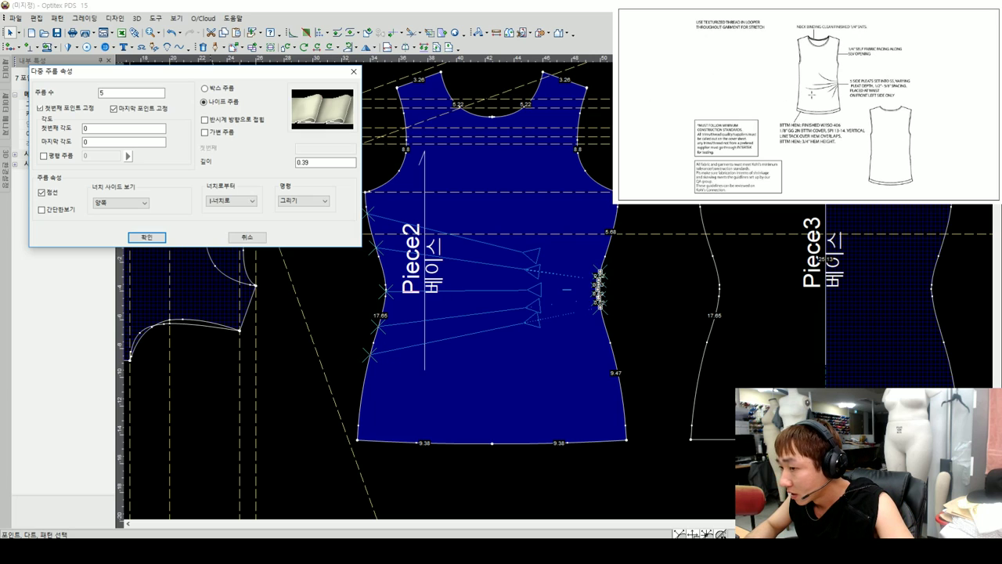
pyautogui.click(926, 87)
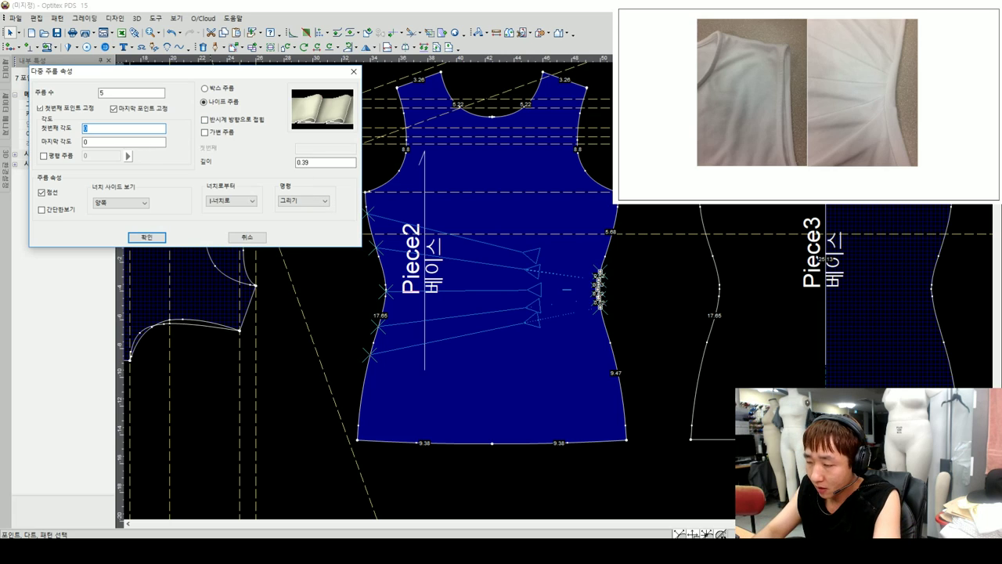
# - Enter a first pleat angle of 13 and a last pleat angle of -11
pyautogui.write('5')
pyautogui.press('BackSpace')
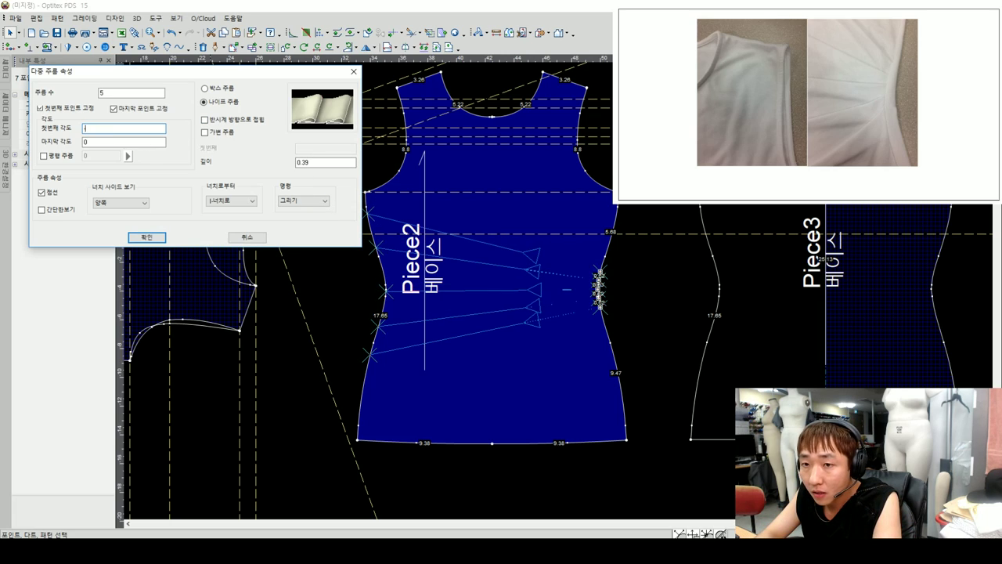
pyautogui.write('10')
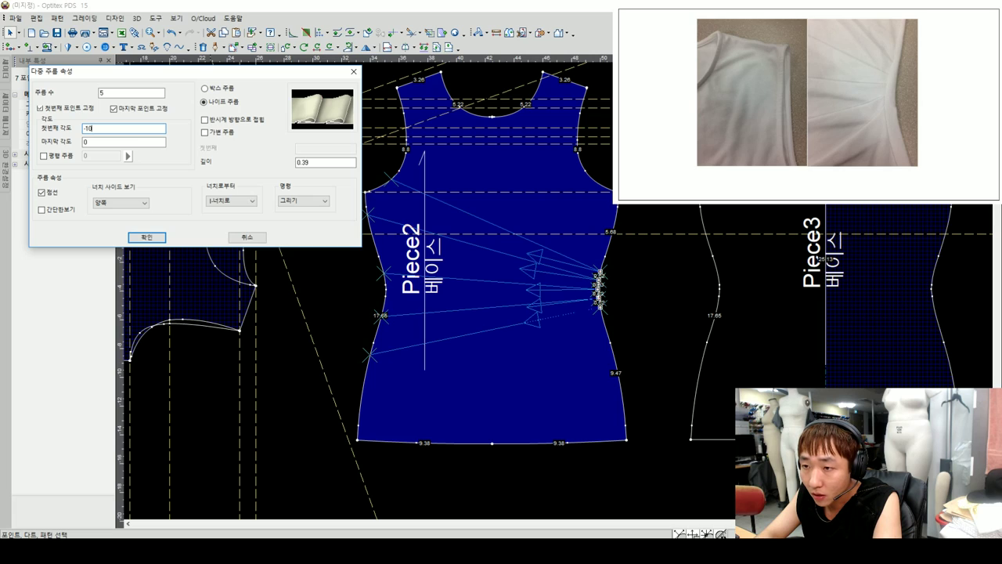
pyautogui.press('BackSpace')
pyautogui.press('BackSpace')
pyautogui.press('BackSpace')
pyautogui.write('10')
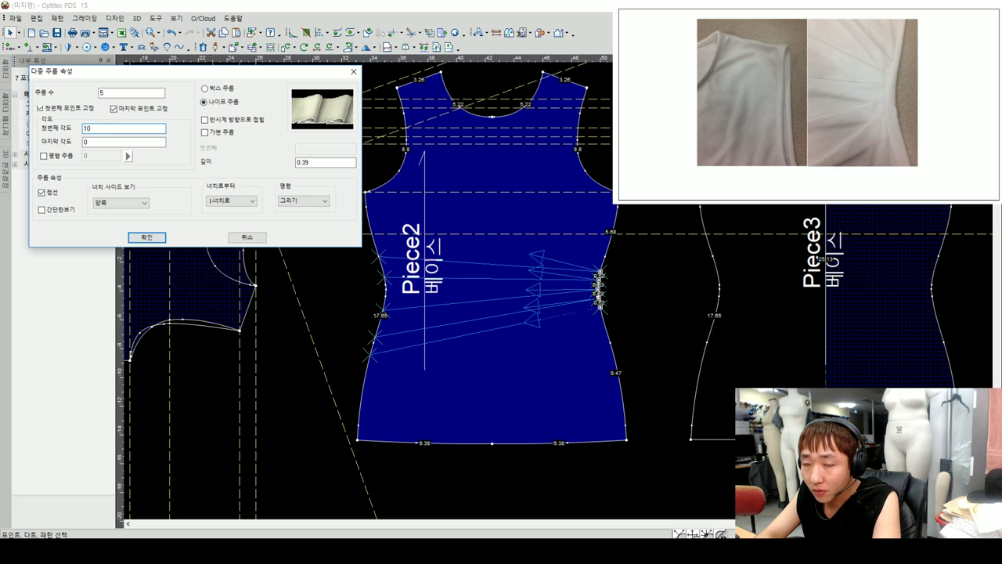
pyautogui.press('BackSpace')
pyautogui.write('5')
pyautogui.press('BackSpace')
pyautogui.write('3')
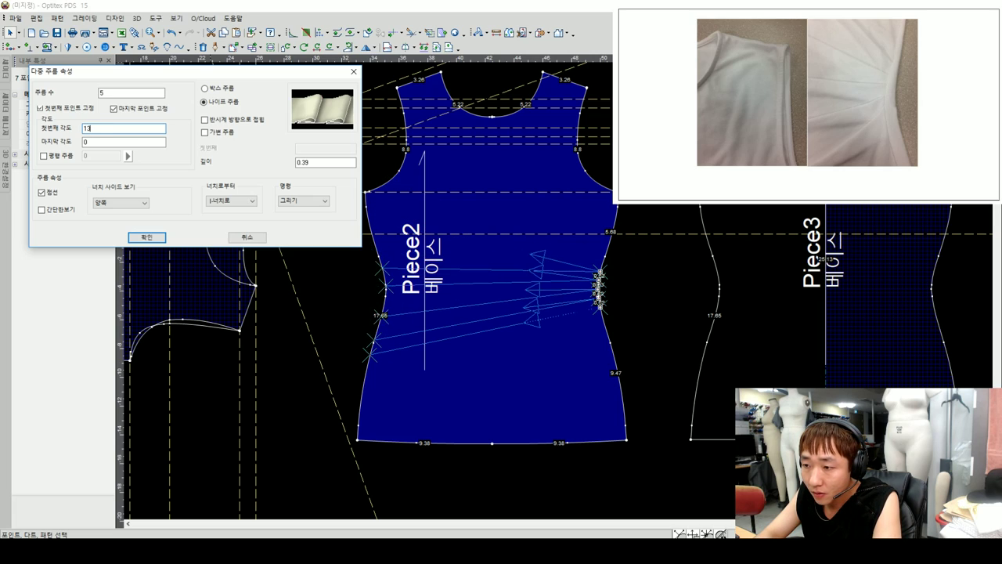
pyautogui.press('Tab')
pyautogui.write('5')
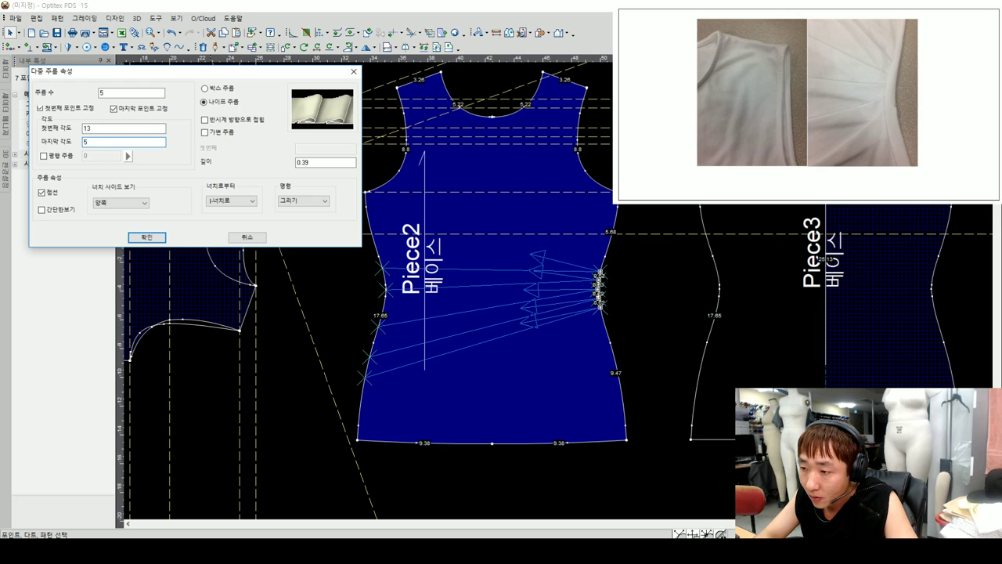
pyautogui.write('-10')
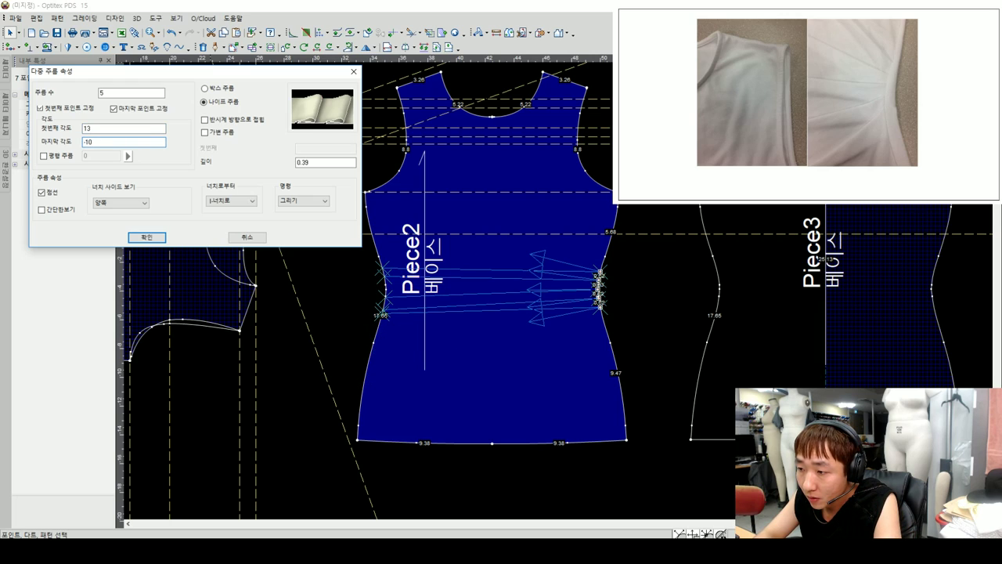
pyautogui.press('BackSpace')
pyautogui.write('2')
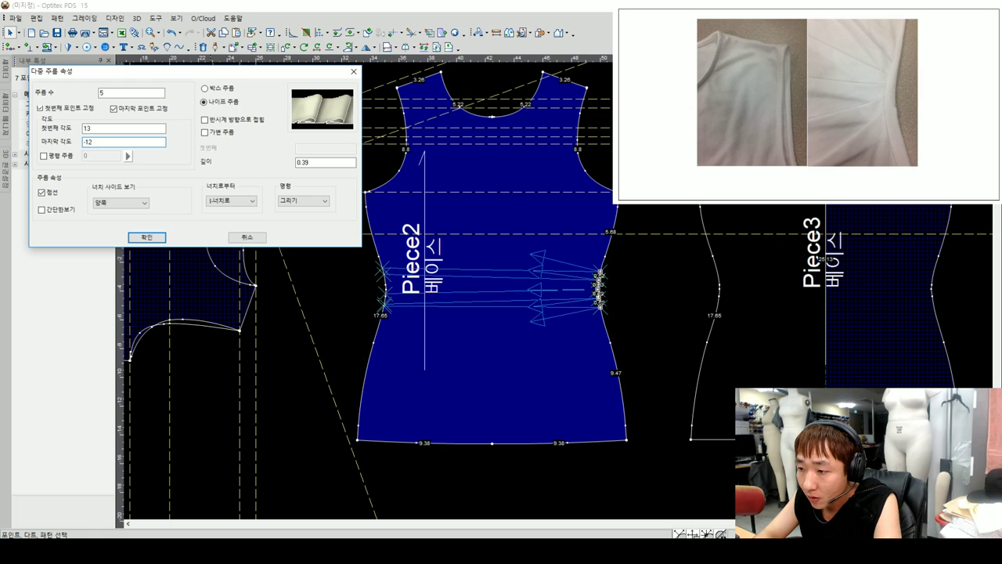
pyautogui.press('BackSpace')
pyautogui.write('1')
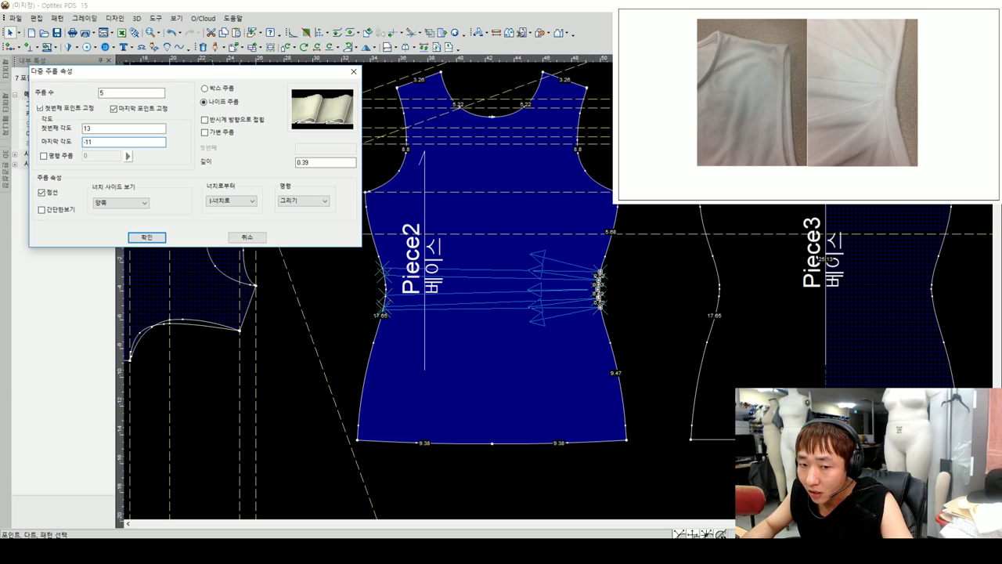
pyautogui.hotkey('shift', 'Tab')
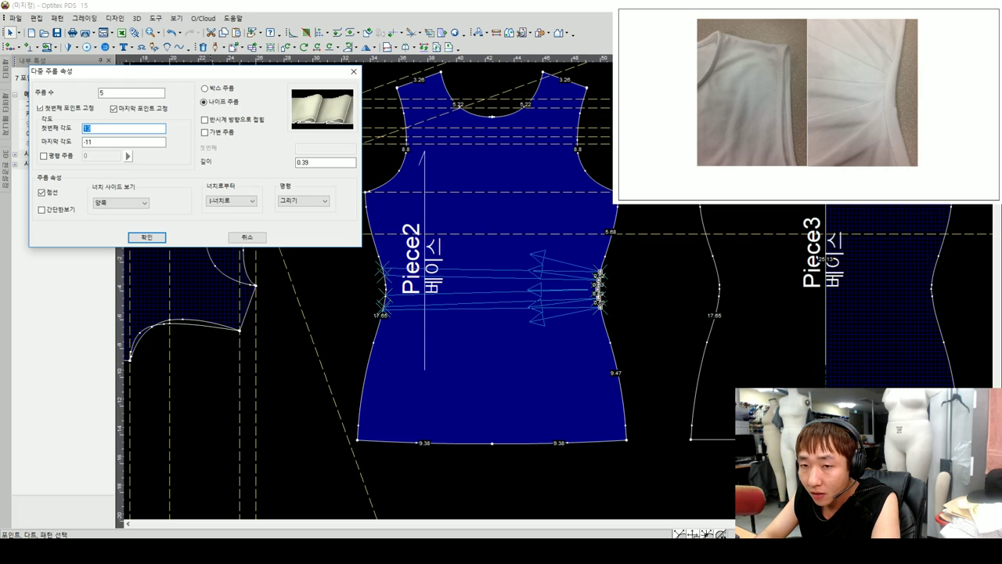
# - Change the pleat angles to -27 first and 27 last, then apply the five knife pleats
pyautogui.write('-20')
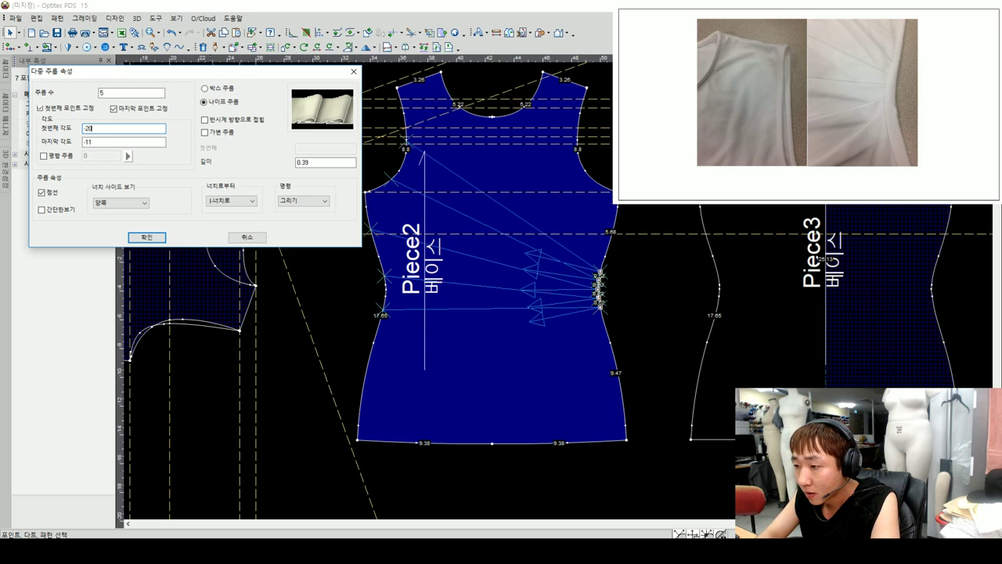
pyautogui.press('BackSpace')
pyautogui.write('5')
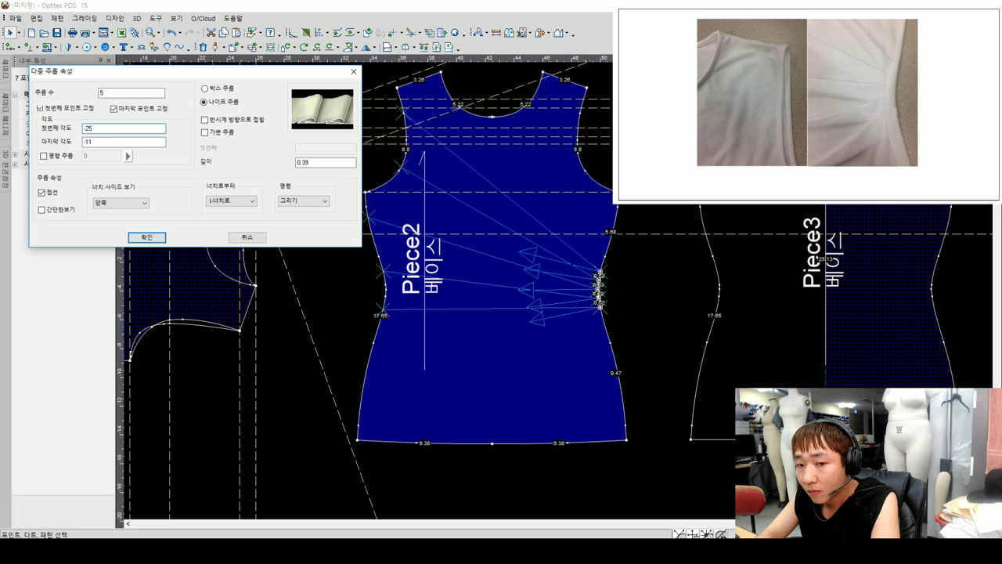
pyautogui.press('BackSpace')
pyautogui.write('7')
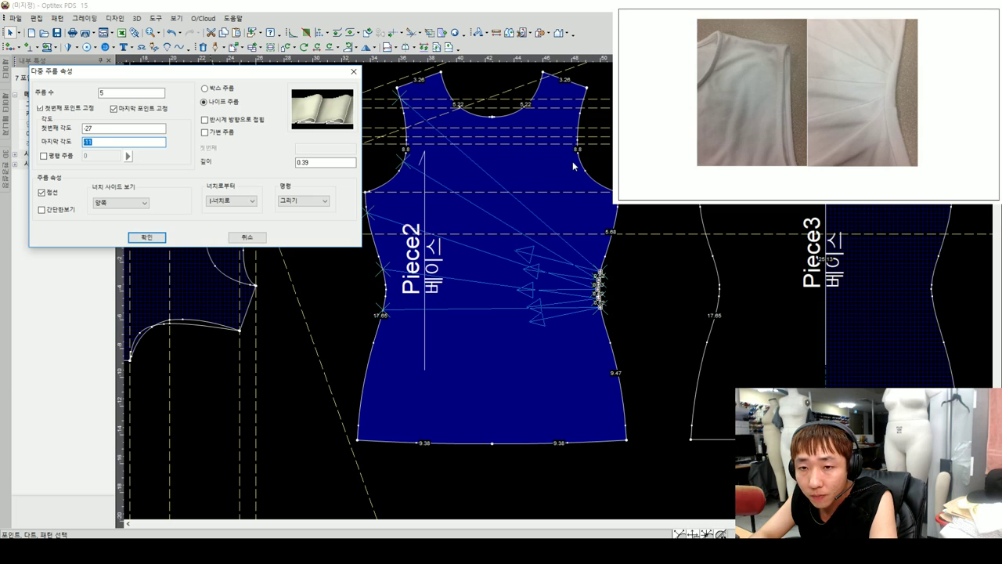
pyautogui.write('27')
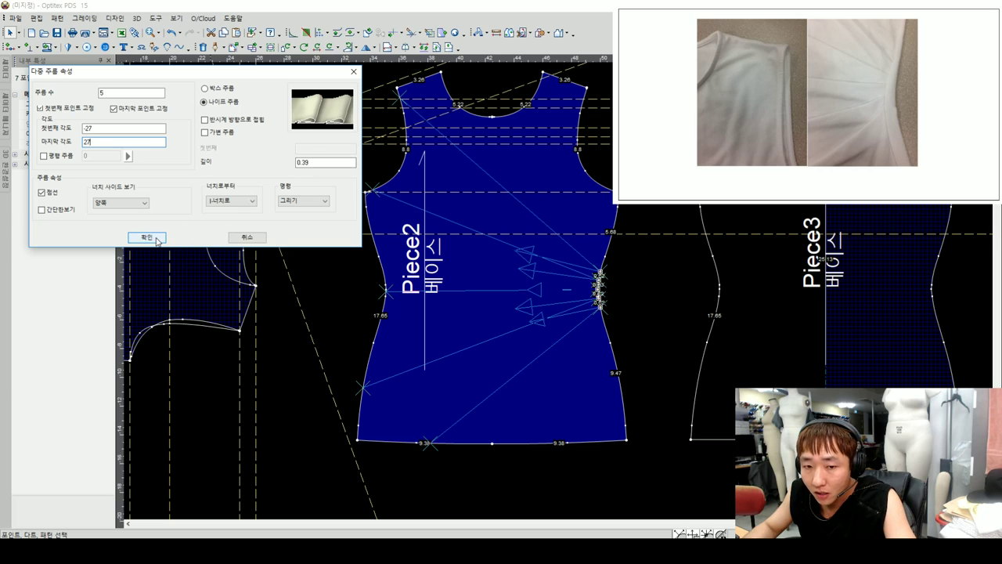
pyautogui.click(150, 238)
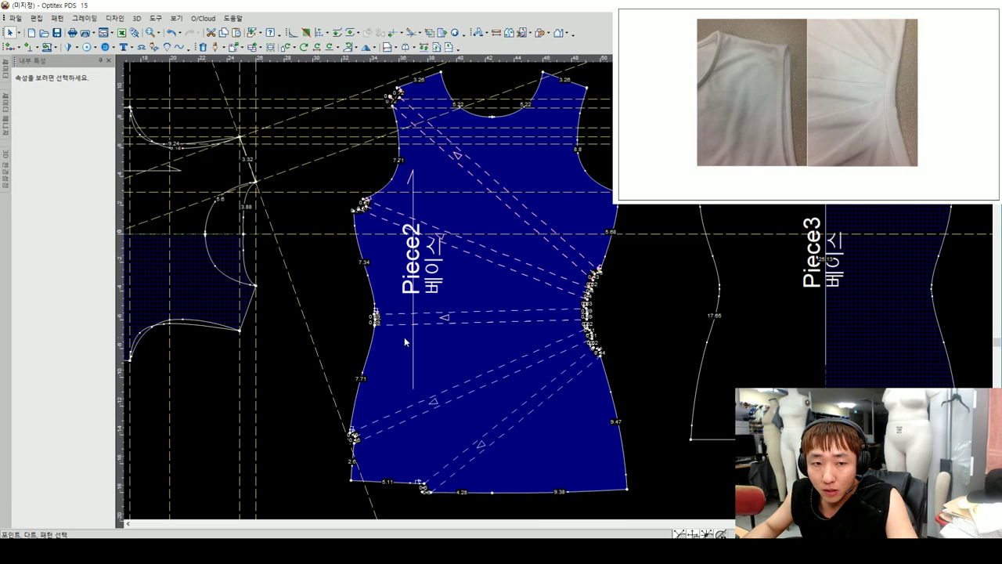
# - Undo the pleats, reselect the seven edge points, and reopen Multiple Pleats with fixed ends, angles -27/27
pyautogui.hotkey('ctrl', 'z')
pyautogui.moveTo(600, 275); pyautogui.dragTo(608, 312)
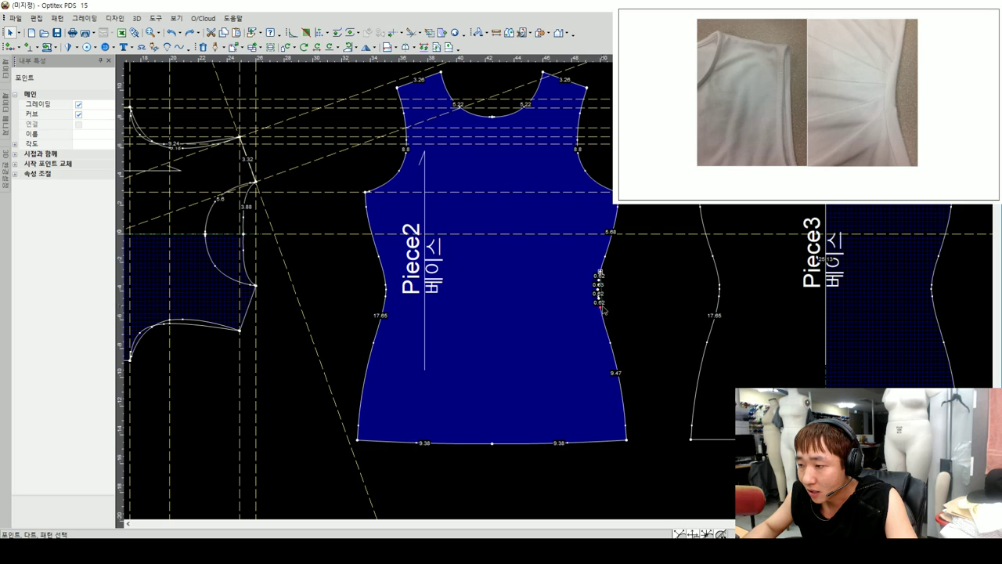
pyautogui.click(176, 18)
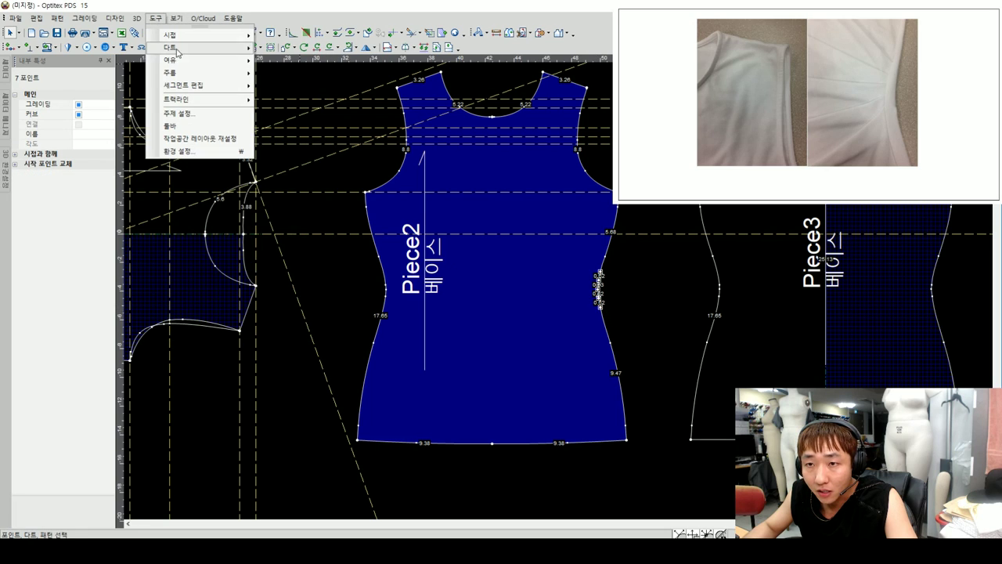
pyautogui.moveTo(188, 72)
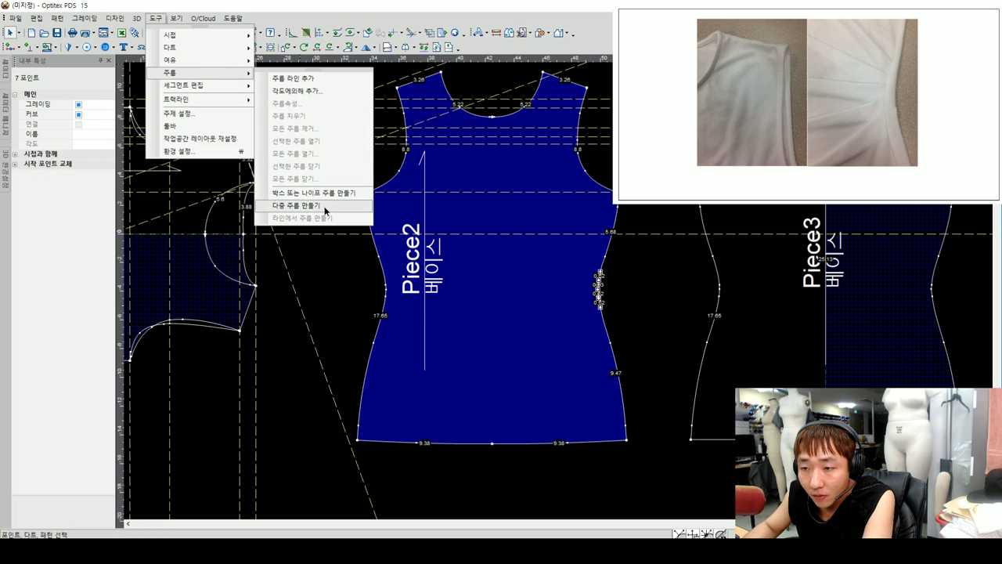
pyautogui.click(333, 206)
pyautogui.click(70, 110)
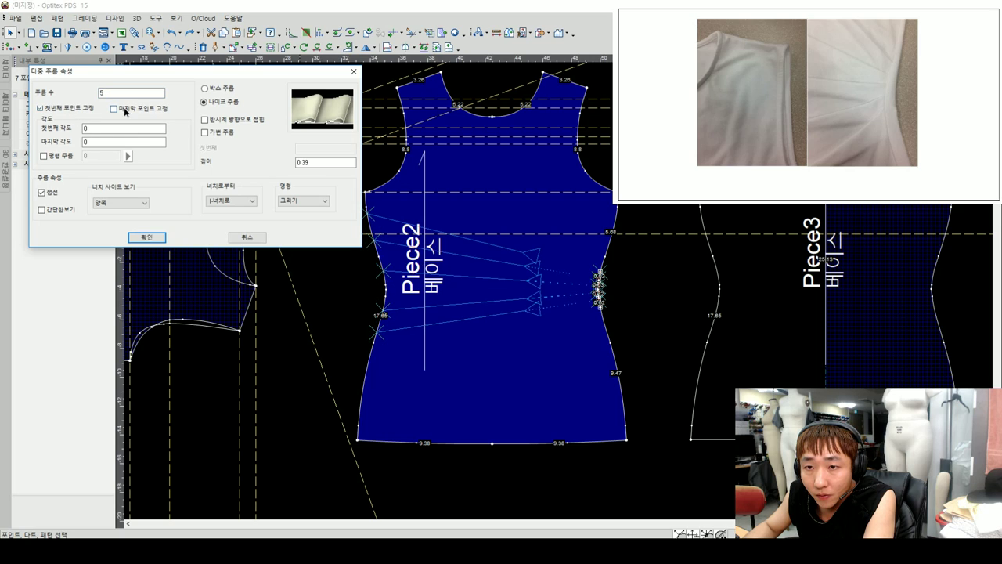
pyautogui.click(113, 108)
pyautogui.doubleClick(123, 129)
pyautogui.write('-27')
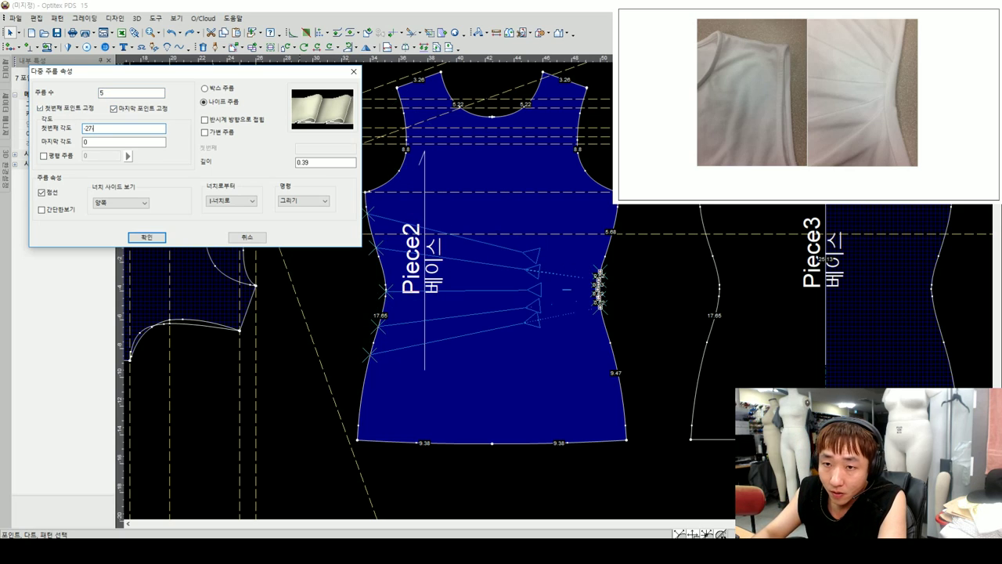
pyautogui.press('Tab')
pyautogui.write('27')
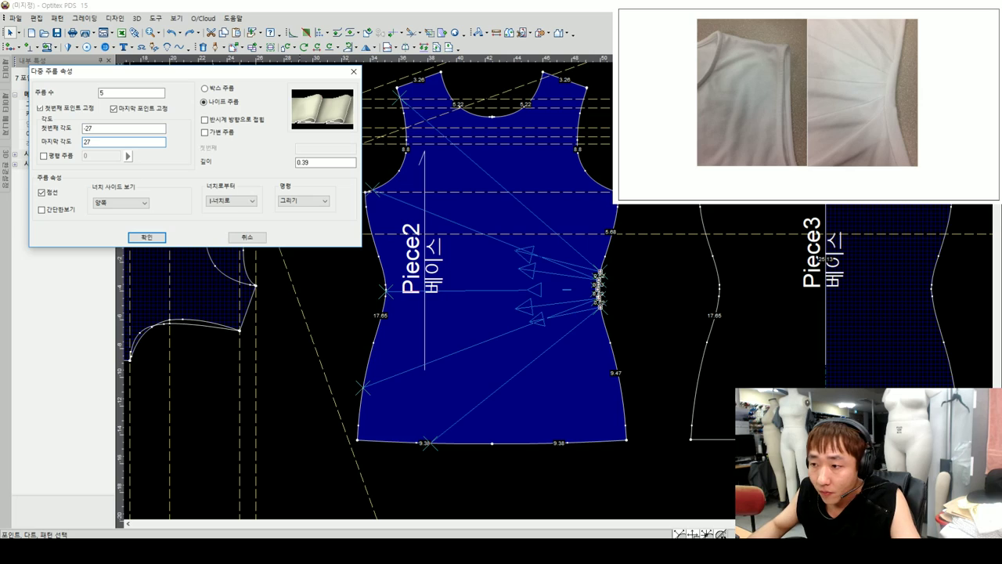
# - Make the pleats variable, tapering from 5 to 0, and apply them to Piece2
pyautogui.click(212, 134)
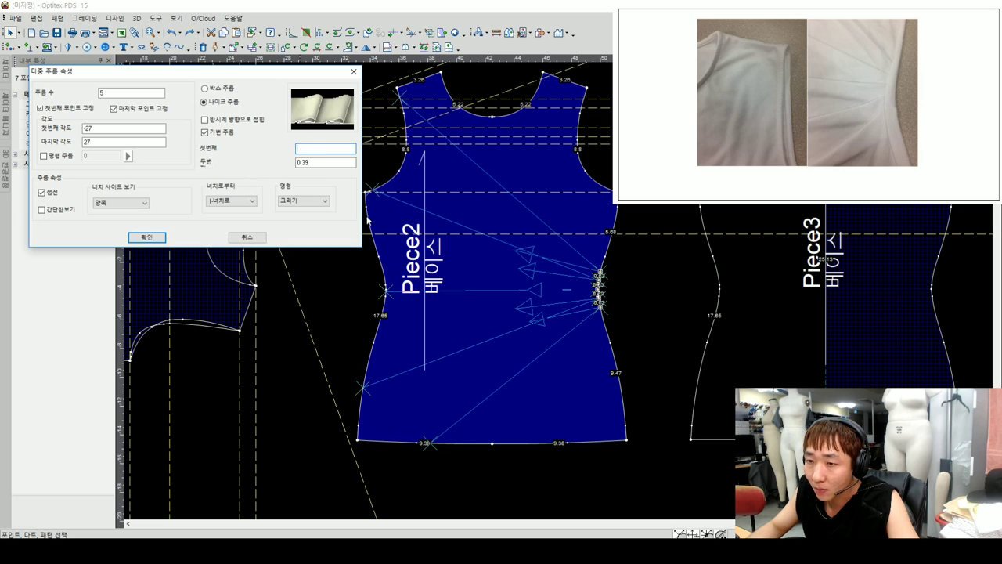
pyautogui.doubleClick(325, 162)
pyautogui.write('0')
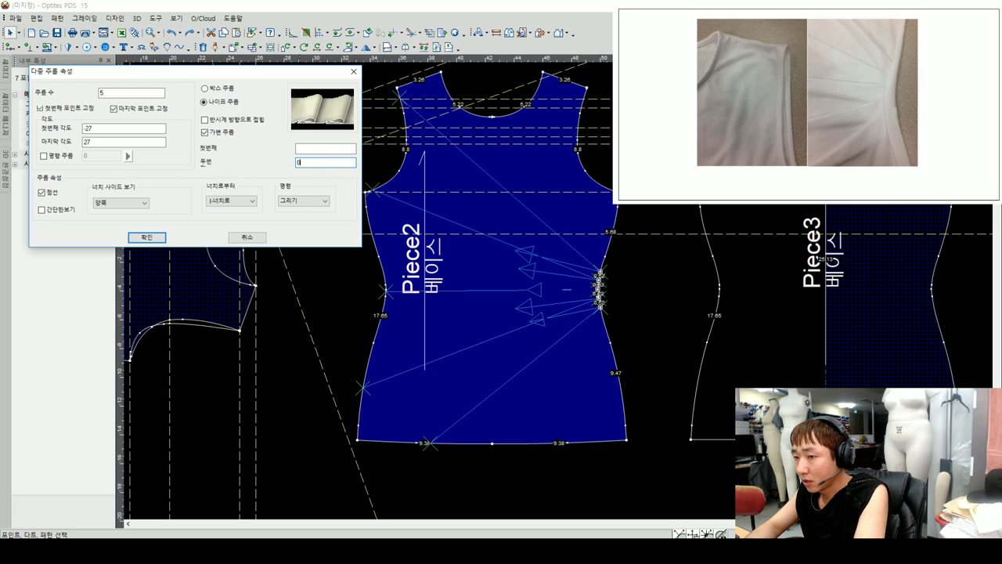
pyautogui.hotkey('shift', 'Tab')
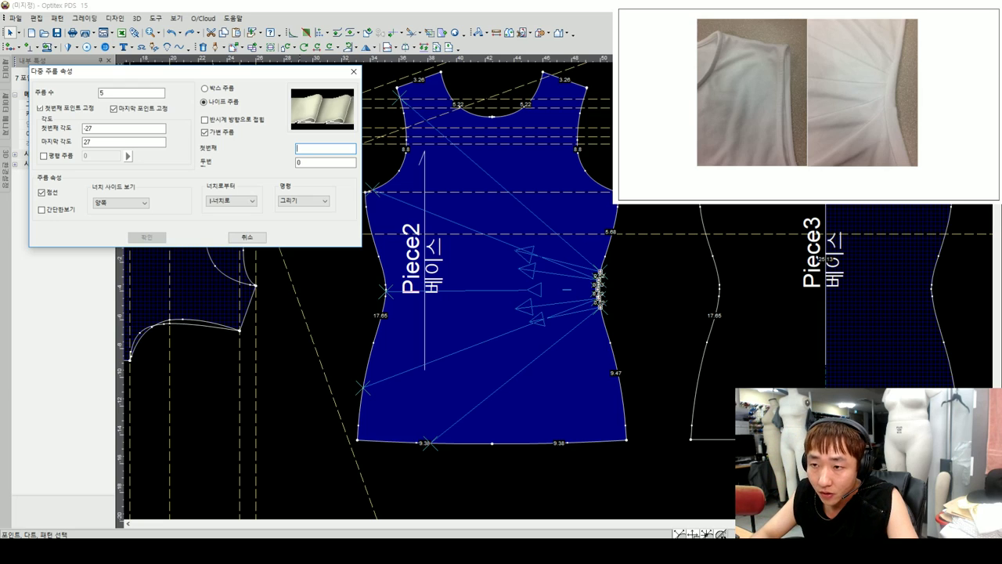
pyautogui.write('5')
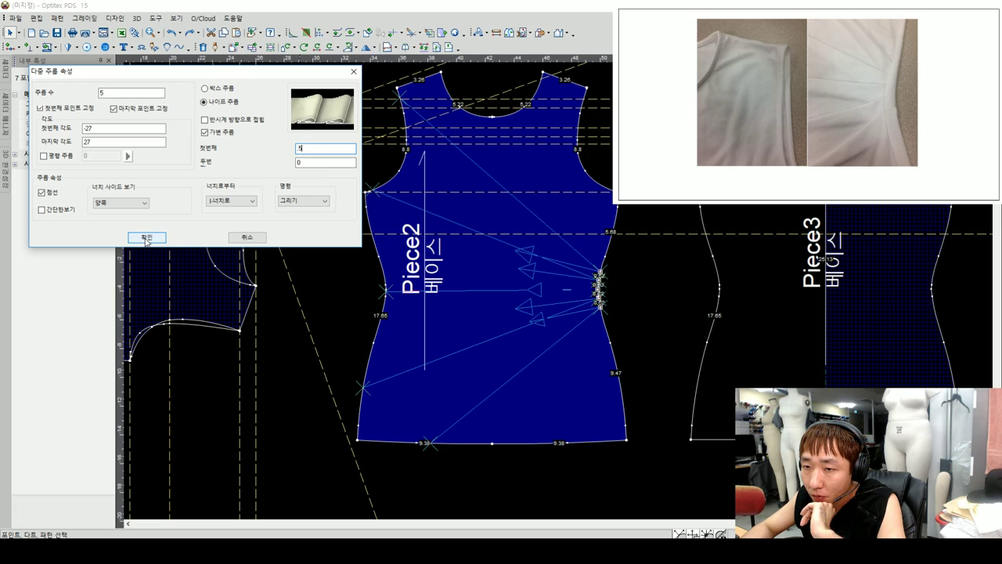
pyautogui.click(146, 237)
pyautogui.scroll(2, 557, 289)
pyautogui.scroll(-1, 559, 295)
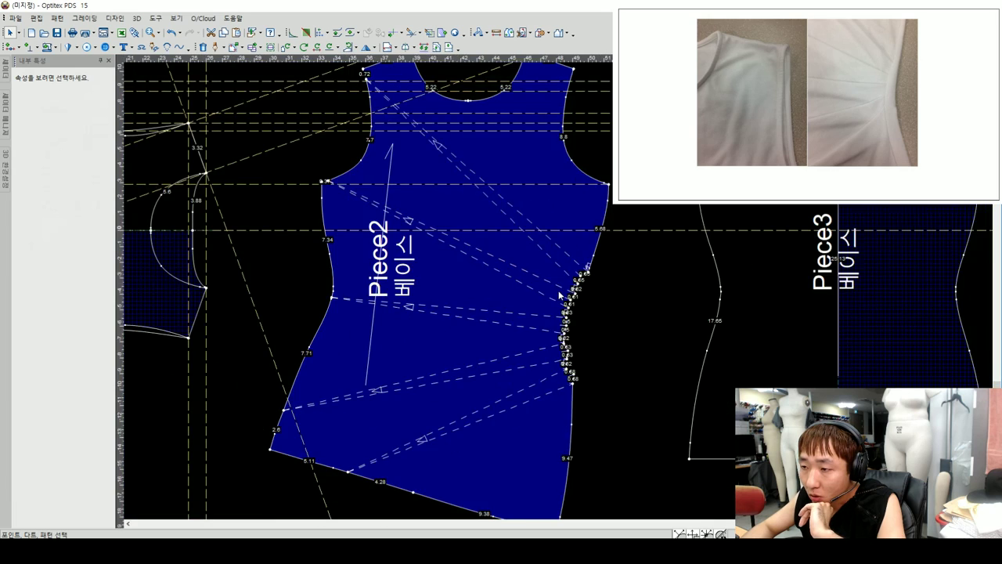
pyautogui.scroll(-1, 559, 296)
pyautogui.scroll(1, 559, 296)
pyautogui.scroll(1, 559, 295)
pyautogui.scroll(1, 559, 295)
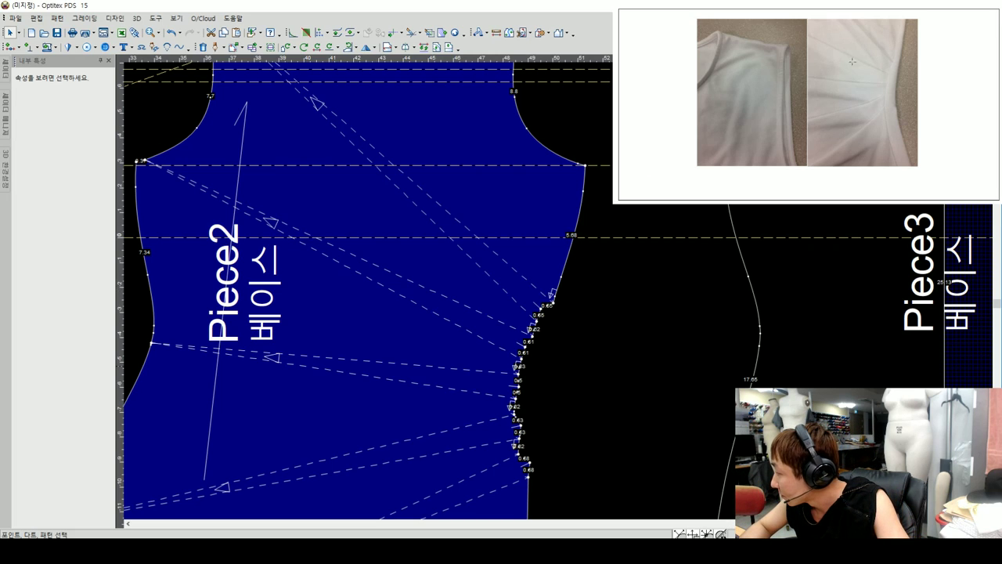
pyautogui.scroll(-1, 556, 290)
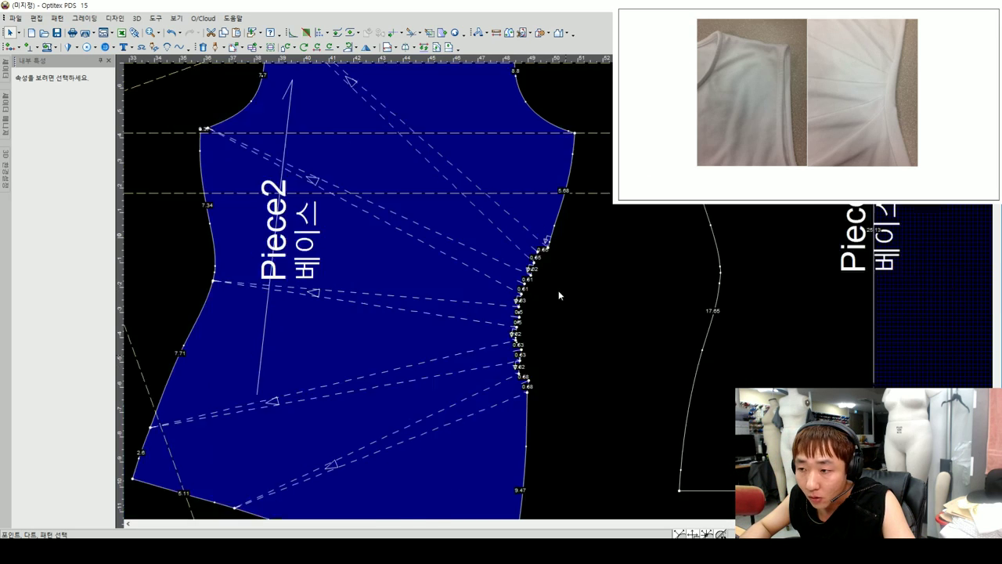
pyautogui.scroll(-1, 564, 273)
pyautogui.scroll(-1, 560, 286)
pyautogui.scroll(1, 560, 284)
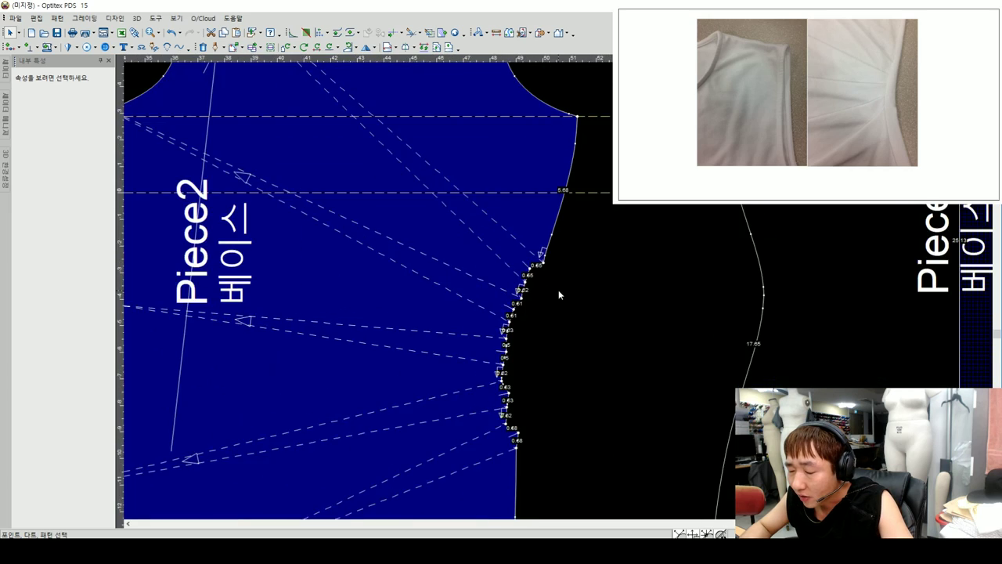
pyautogui.scroll(1, 556, 291)
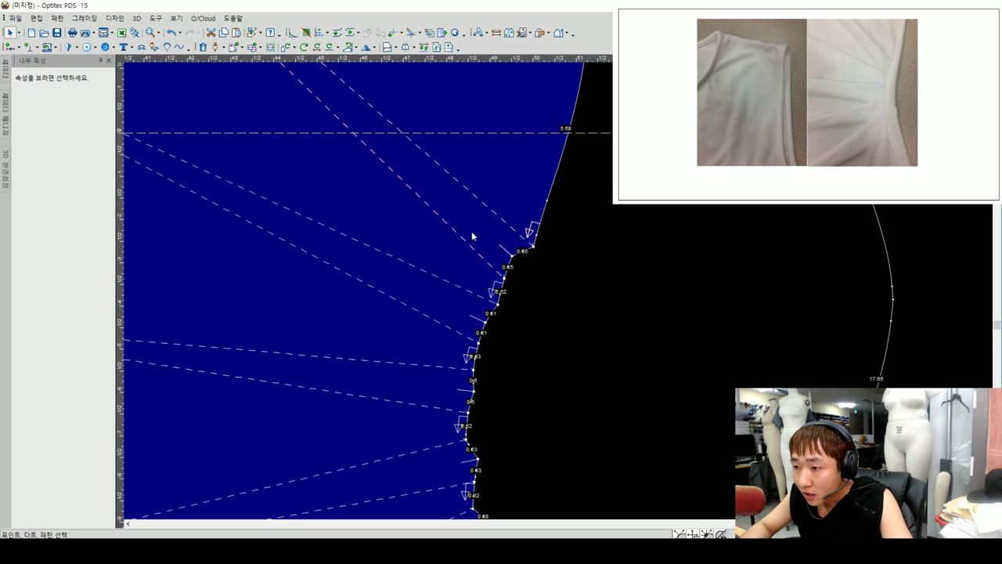
pyautogui.scroll(1, 548, 278)
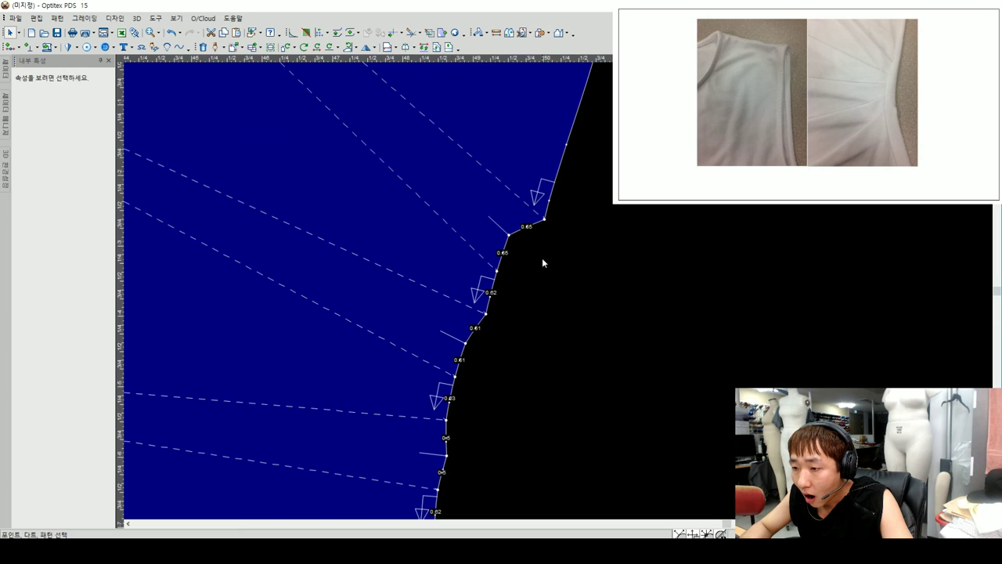
pyautogui.scroll(-1, 544, 330)
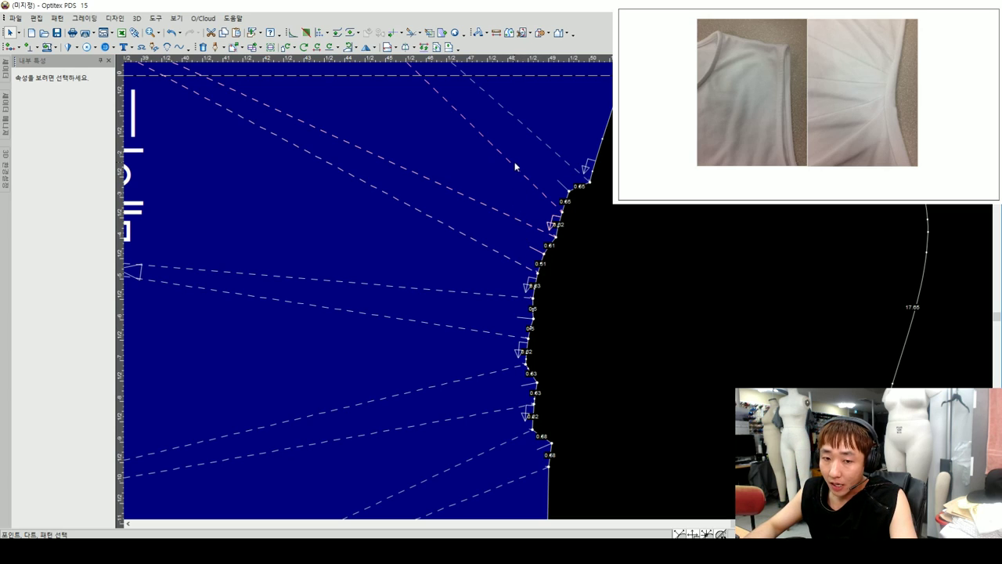
pyautogui.scroll(1, 592, 221)
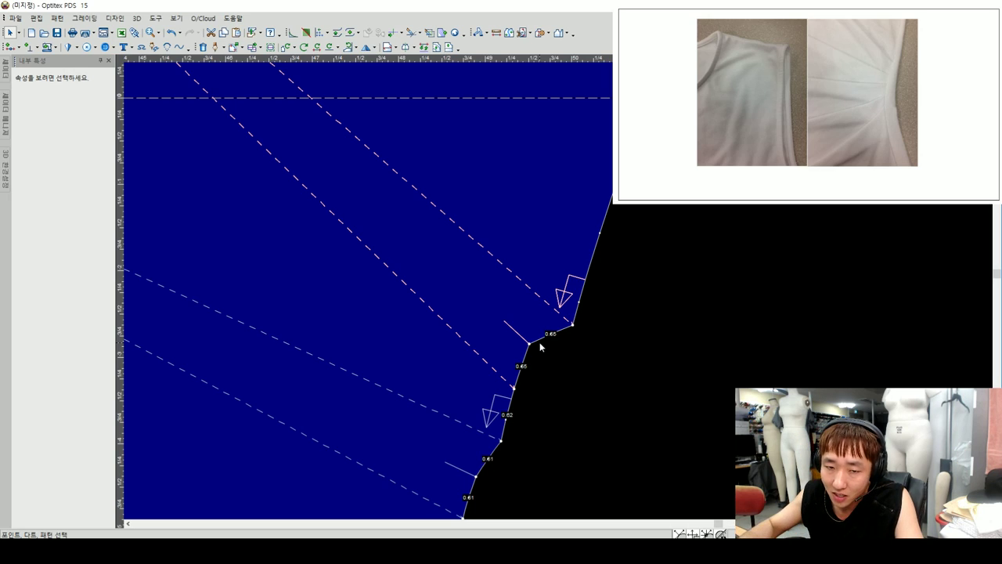
pyautogui.click(518, 337)
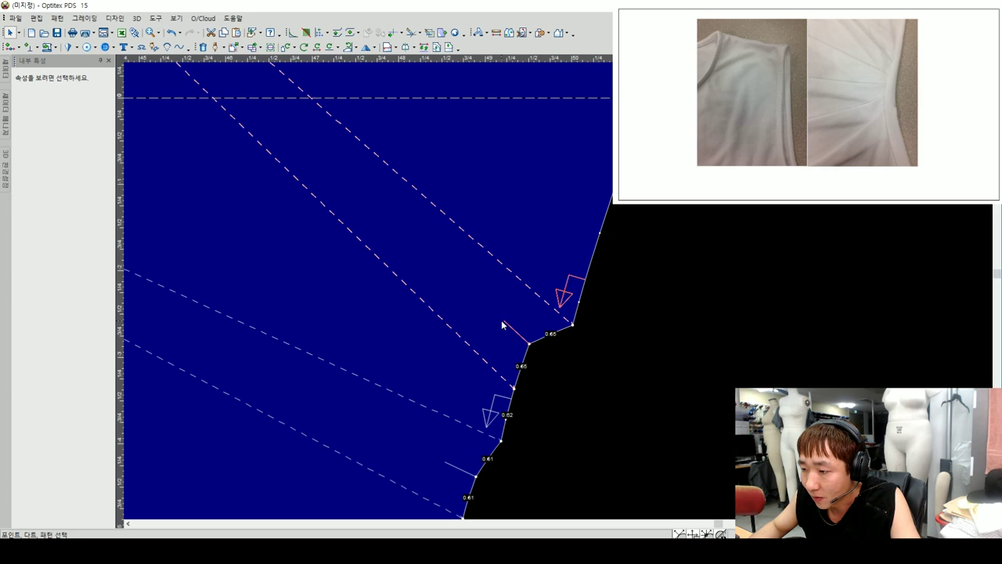
pyautogui.click(502, 324)
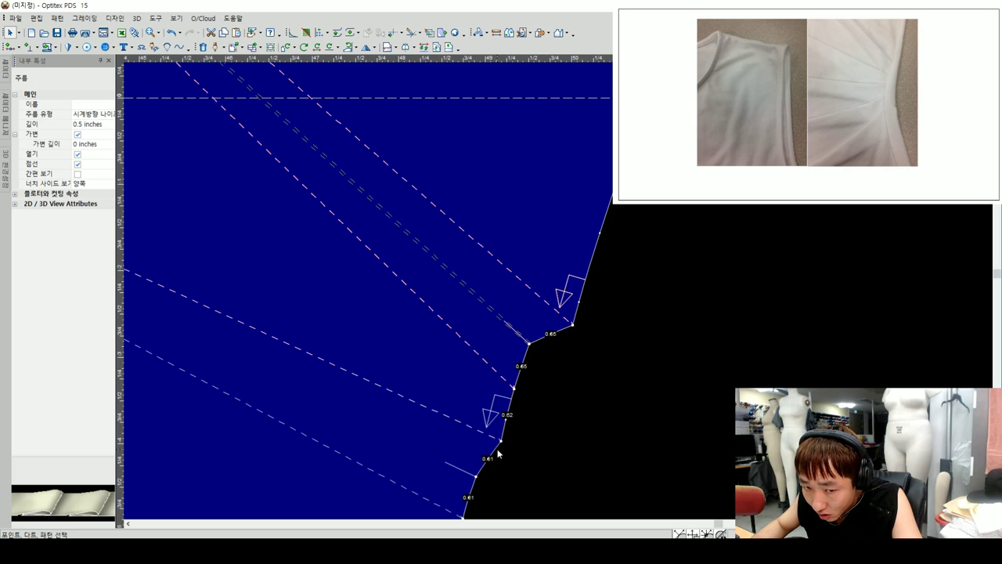
pyautogui.scroll(-2, 552, 276)
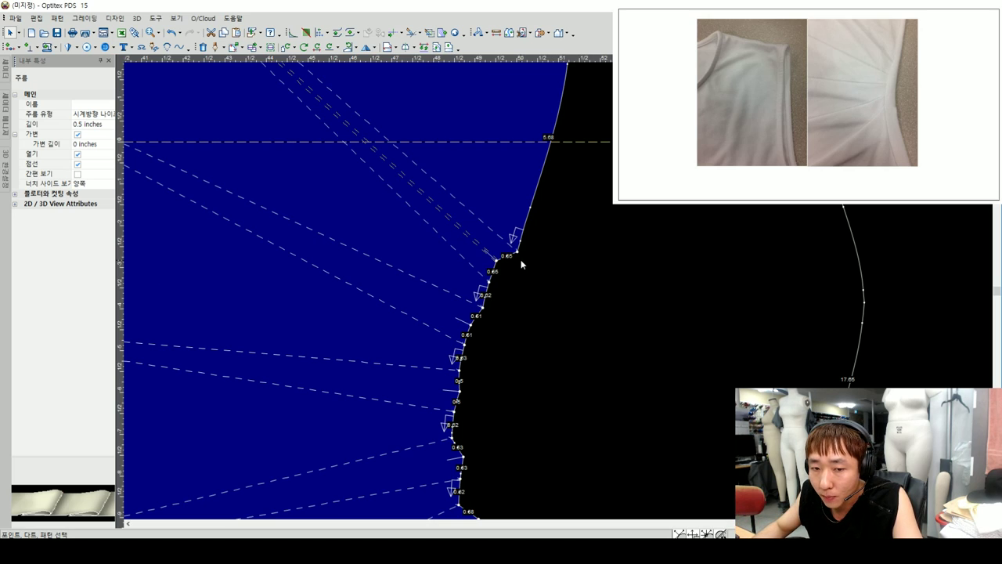
pyautogui.scroll(-2, 520, 259)
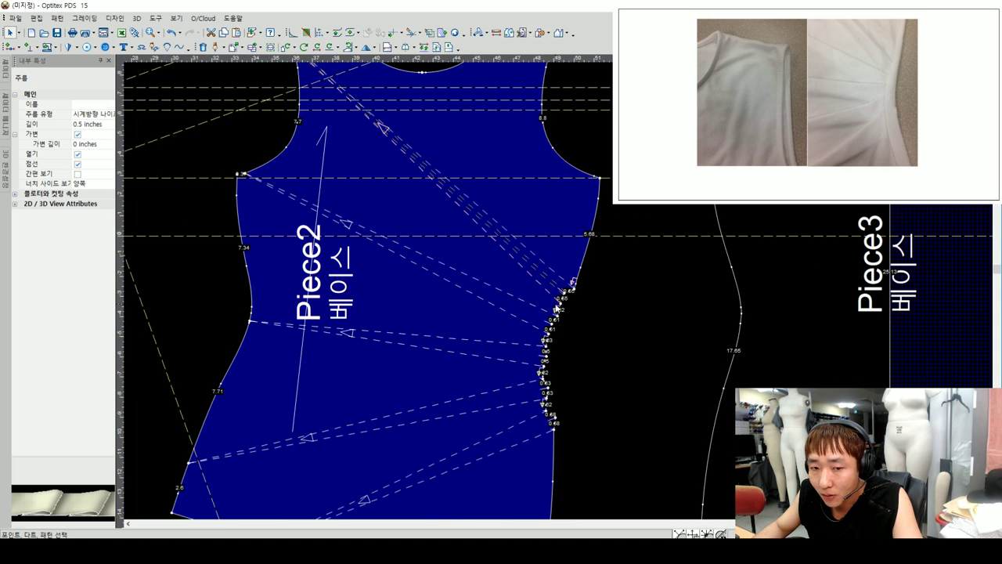
# - Delete the earlier pleats, select the seven side-seam points, and reopen Multiple Pleats with both ends fixed
pyautogui.press('Delete')
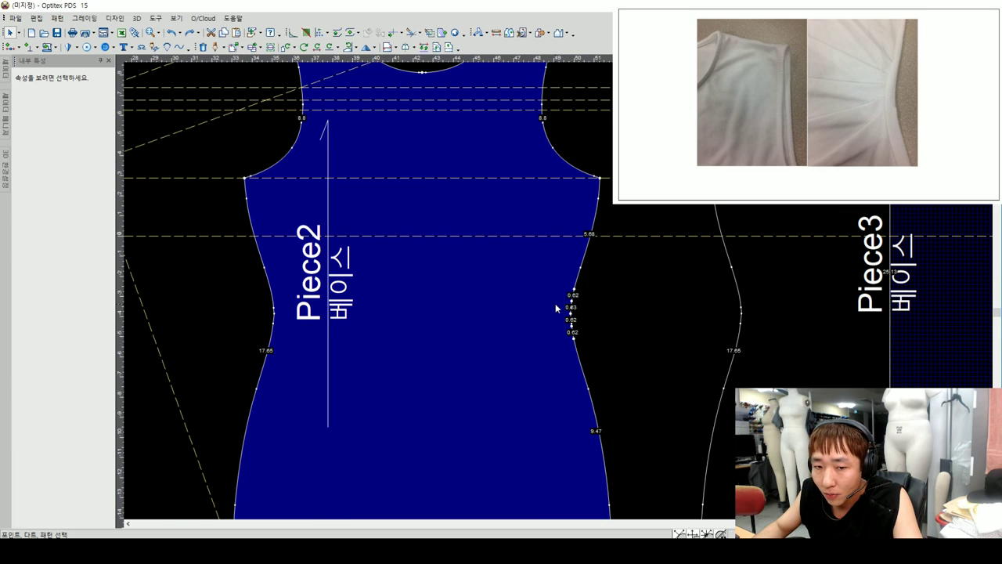
pyautogui.click(574, 290)
pyautogui.moveTo(576, 343); pyautogui.dragTo(566, 283)
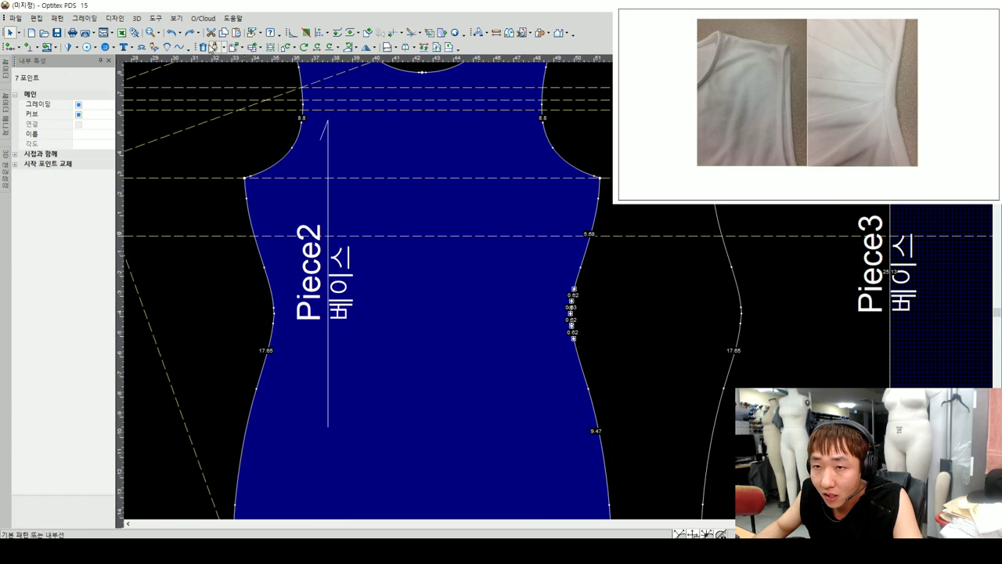
pyautogui.click(155, 18)
pyautogui.moveTo(170, 72)
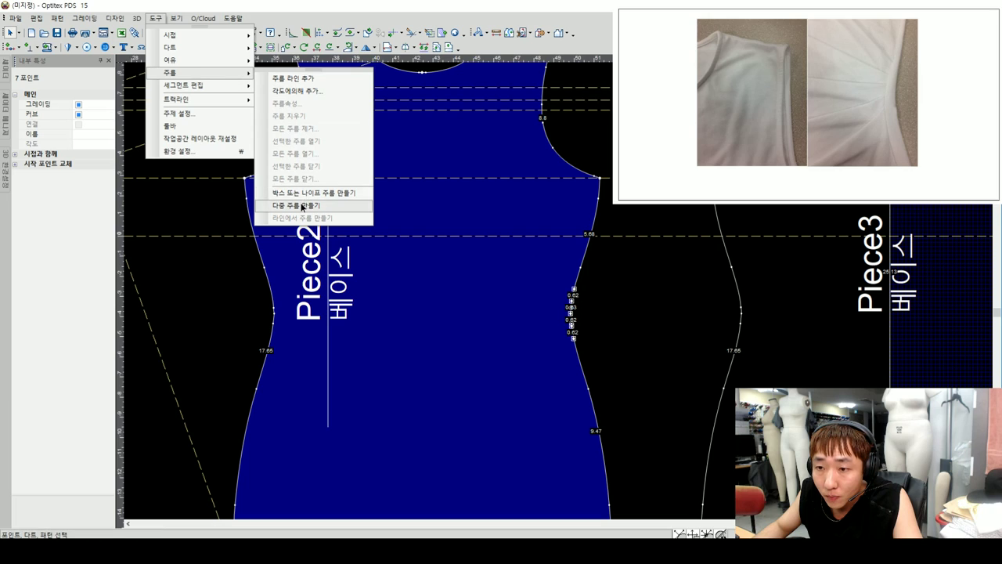
pyautogui.click(297, 205)
pyautogui.click(70, 109)
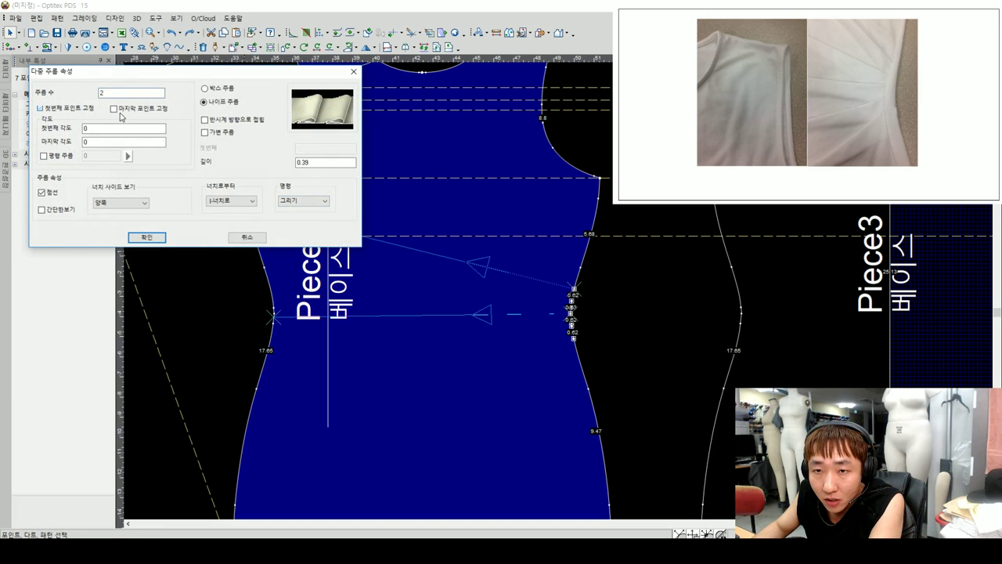
pyautogui.click(126, 111)
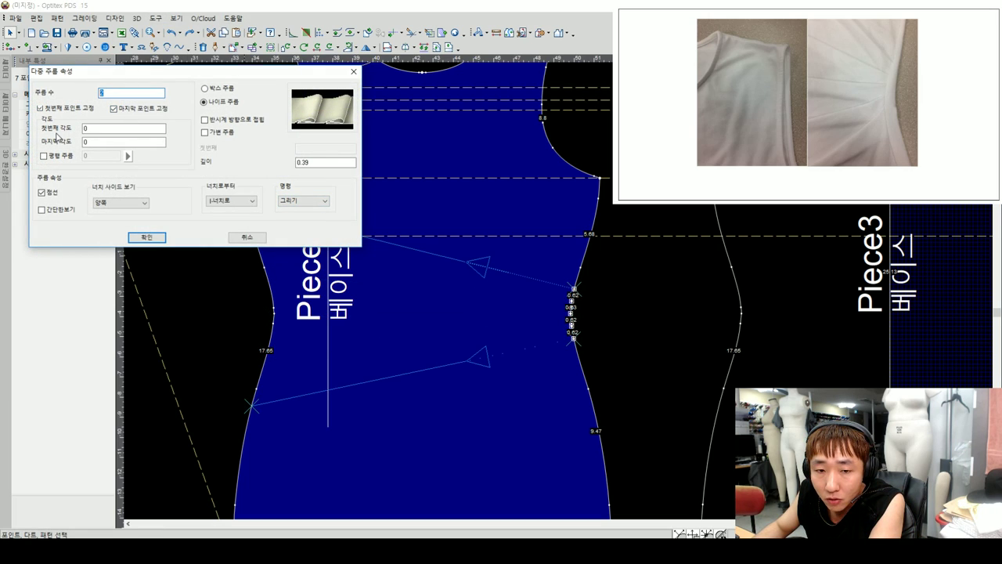
# - Set 5 pleats angled -27 to 27, variable depth 5 to 0, folding counterclockwise
pyautogui.write('5')
pyautogui.press('Tab')
pyautogui.write('-272')
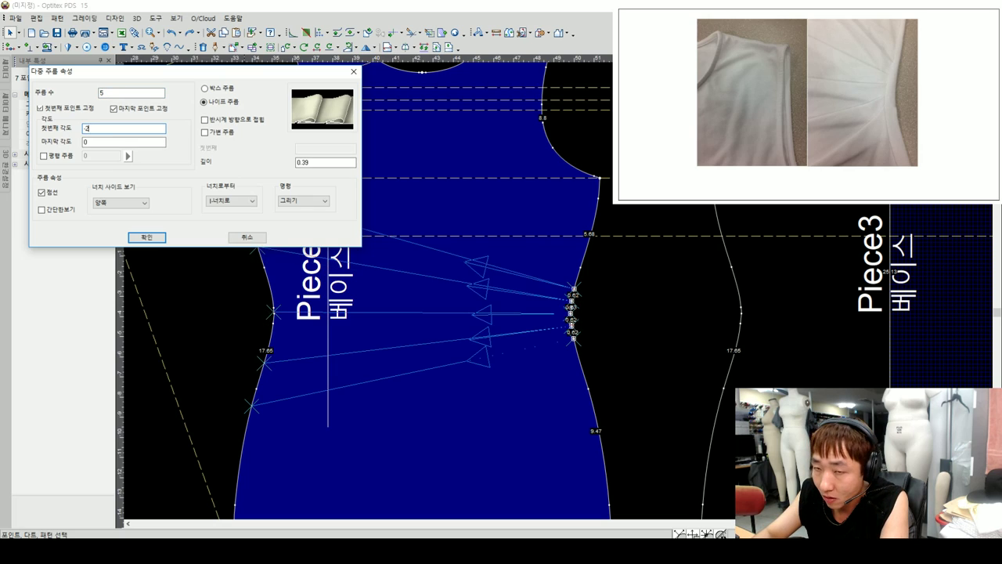
pyautogui.press('BackSpace')
pyautogui.press('Tab')
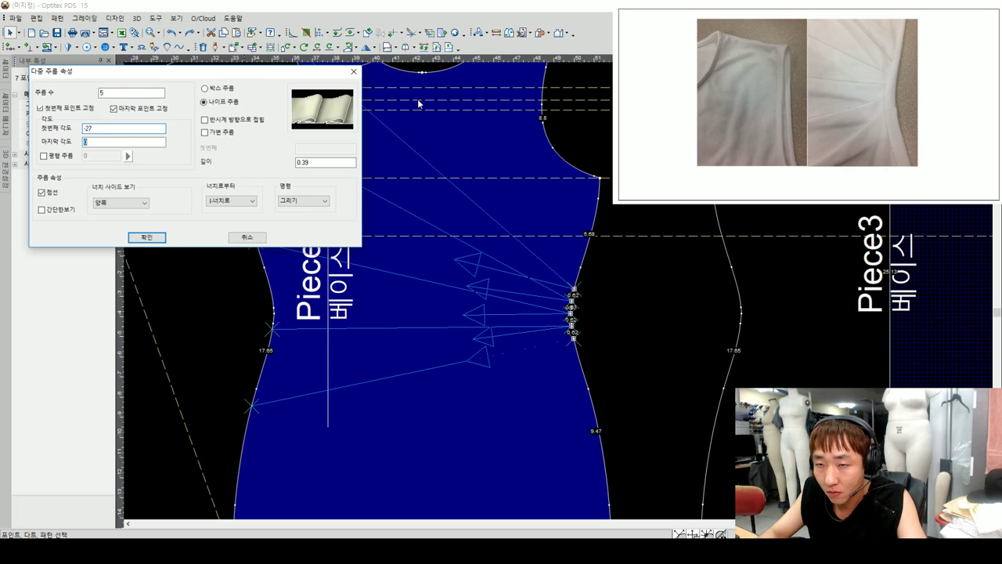
pyautogui.write('27')
pyautogui.click(206, 133)
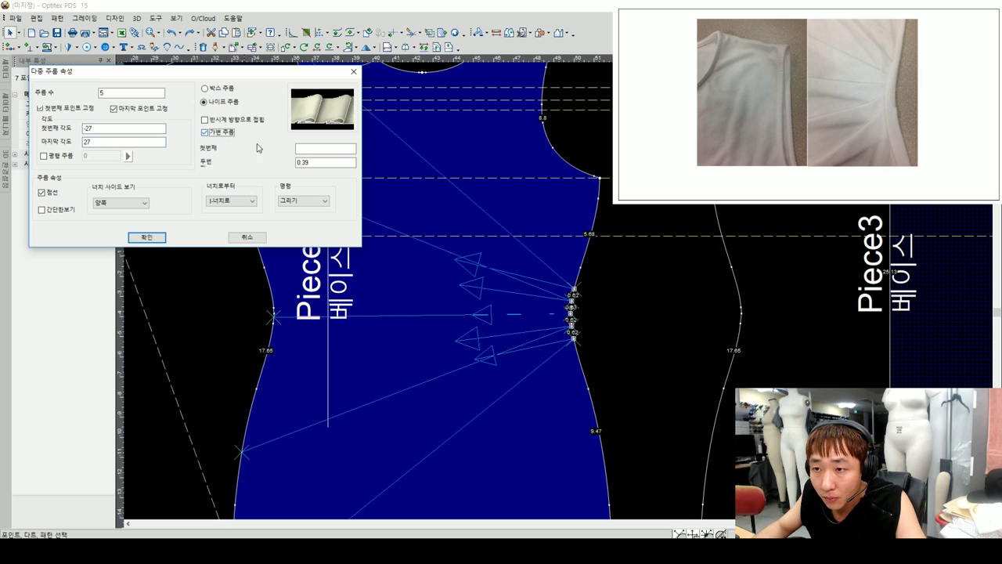
pyautogui.click(326, 162)
pyautogui.write('0')
pyautogui.hotkey('shift', 'Tab')
pyautogui.write('5')
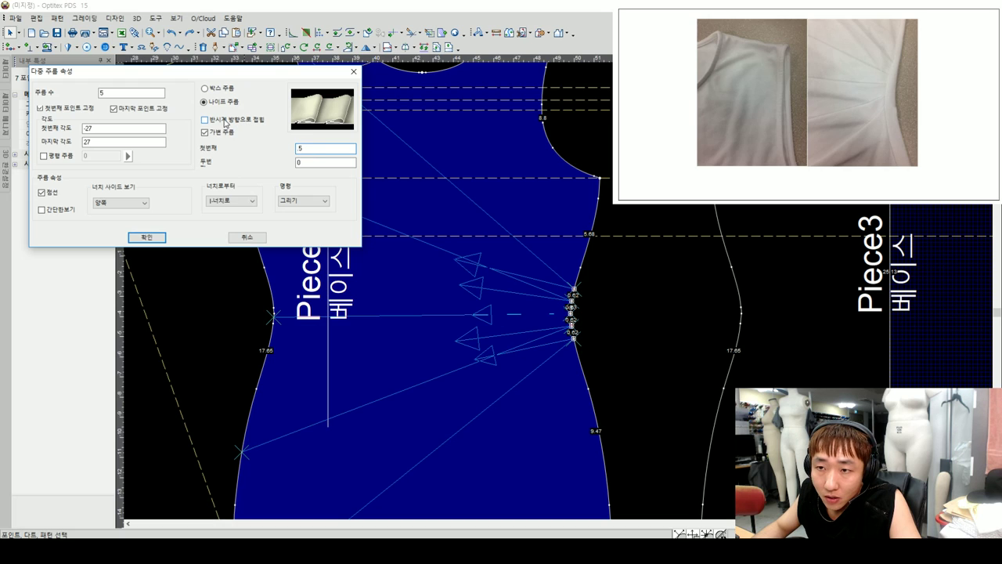
pyautogui.click(226, 121)
# - Apply the five counterclockwise pleats and zoom in to inspect the pleated side seam
pyautogui.click(147, 237)
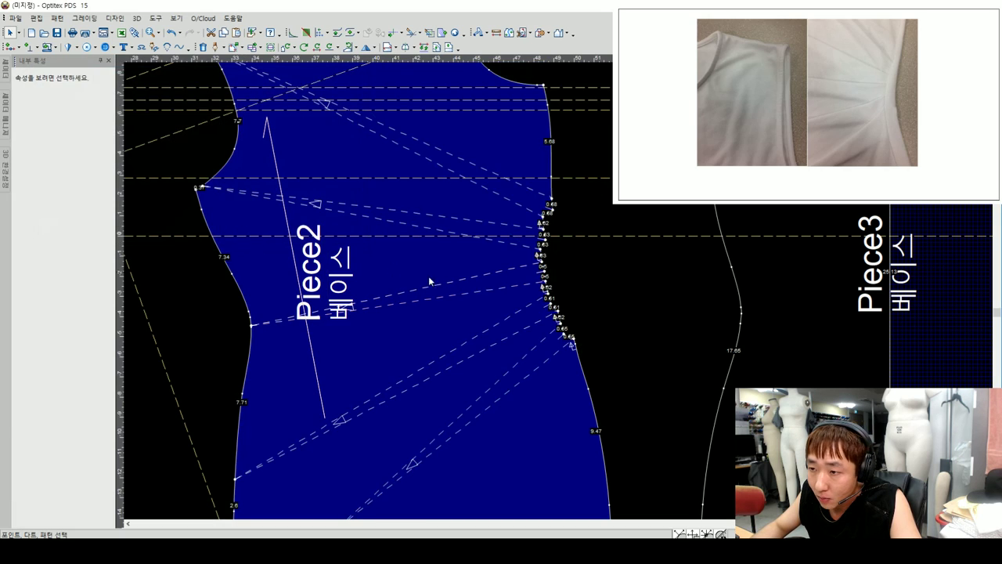
pyautogui.scroll(2, 546, 294)
pyautogui.scroll(1, 560, 290)
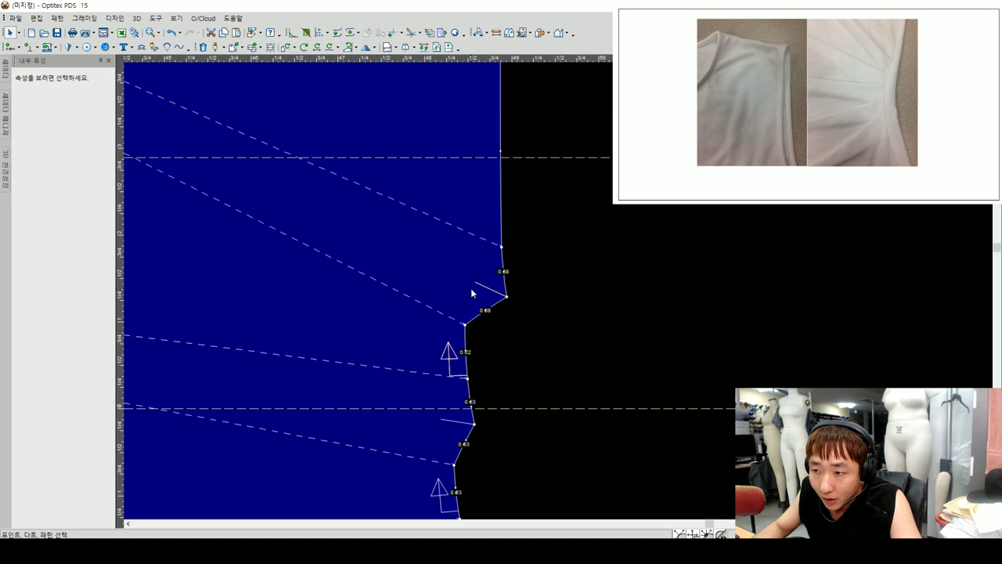
pyautogui.scroll(1, 471, 290)
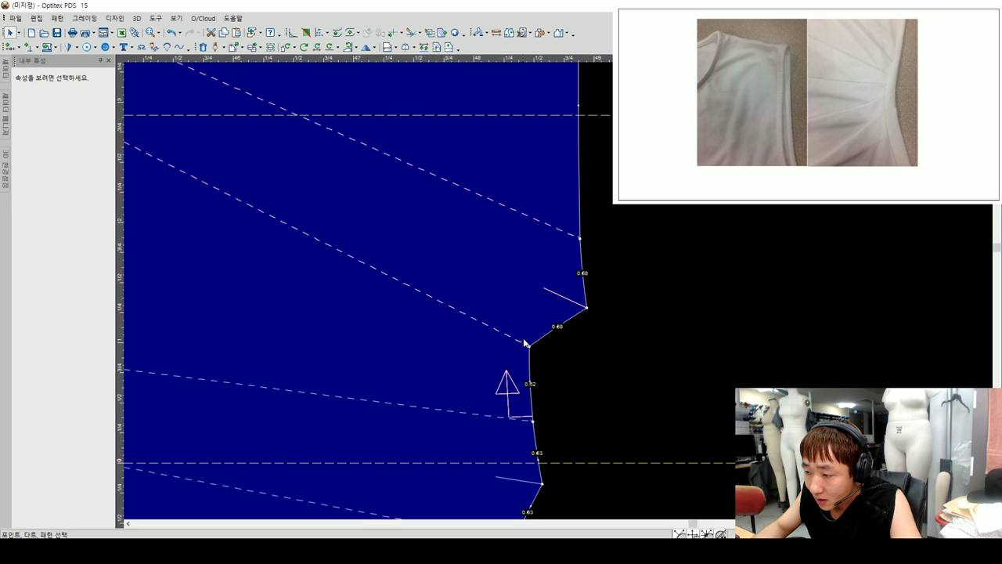
pyautogui.click(580, 237)
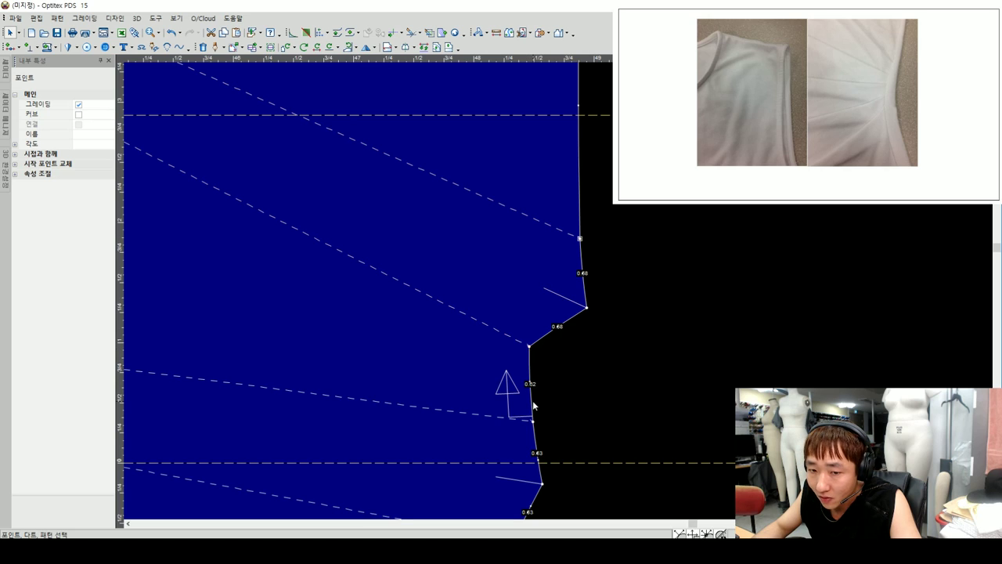
pyautogui.scroll(-2, 553, 398)
pyautogui.scroll(-2, 558, 294)
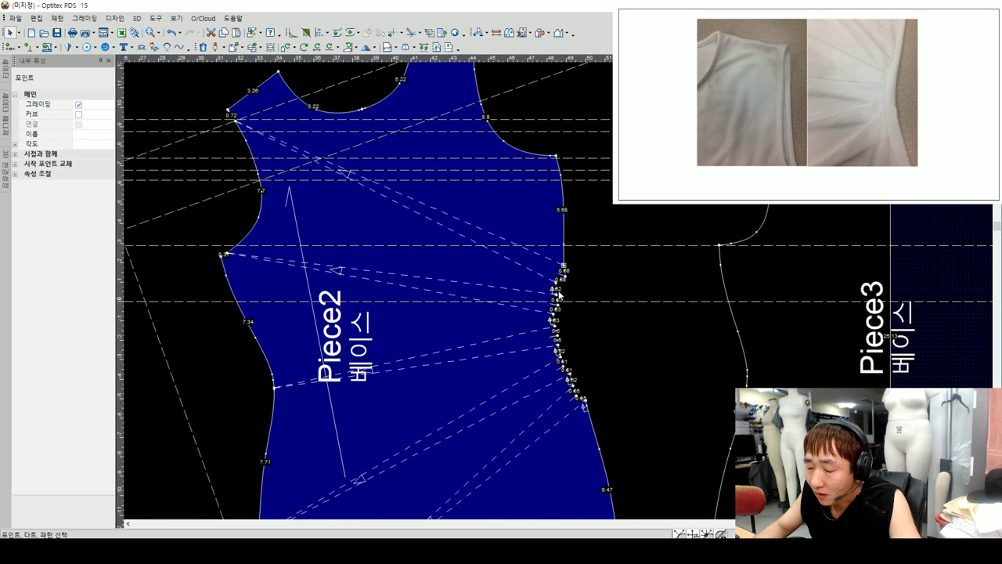
pyautogui.scroll(2, 564, 270)
# - Add slot notches at the upper pleat points of Piece2's stepped side seam
pyautogui.scroll(1, 562, 281)
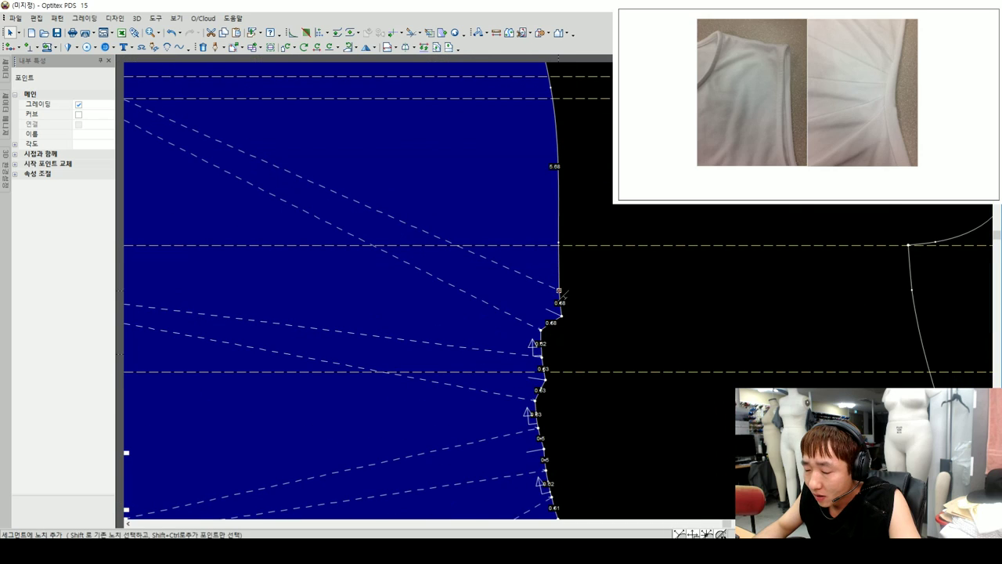
pyautogui.press('n')
pyautogui.click(559, 291)
pyautogui.scroll(1, 558, 294)
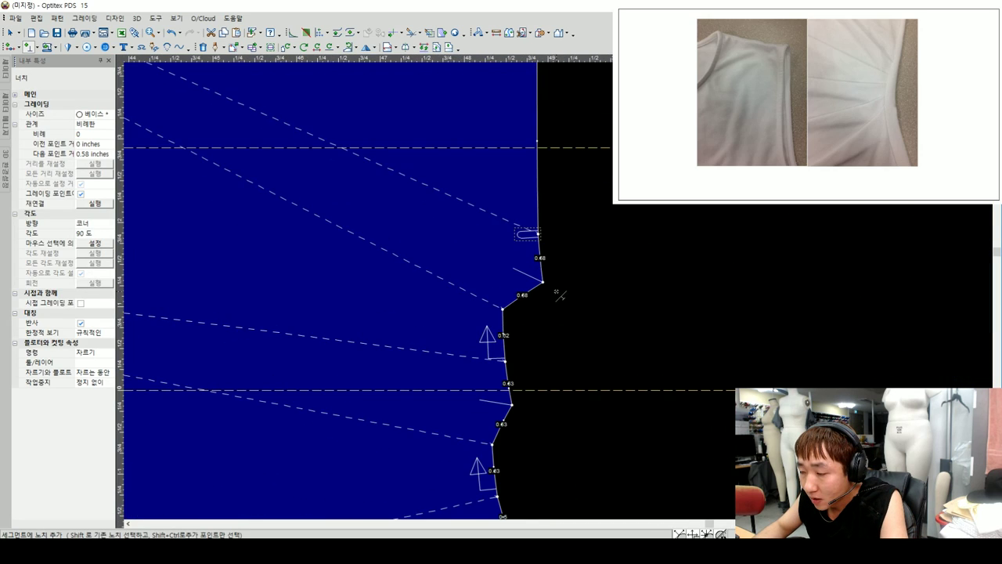
pyautogui.click(544, 281)
pyautogui.click(505, 310)
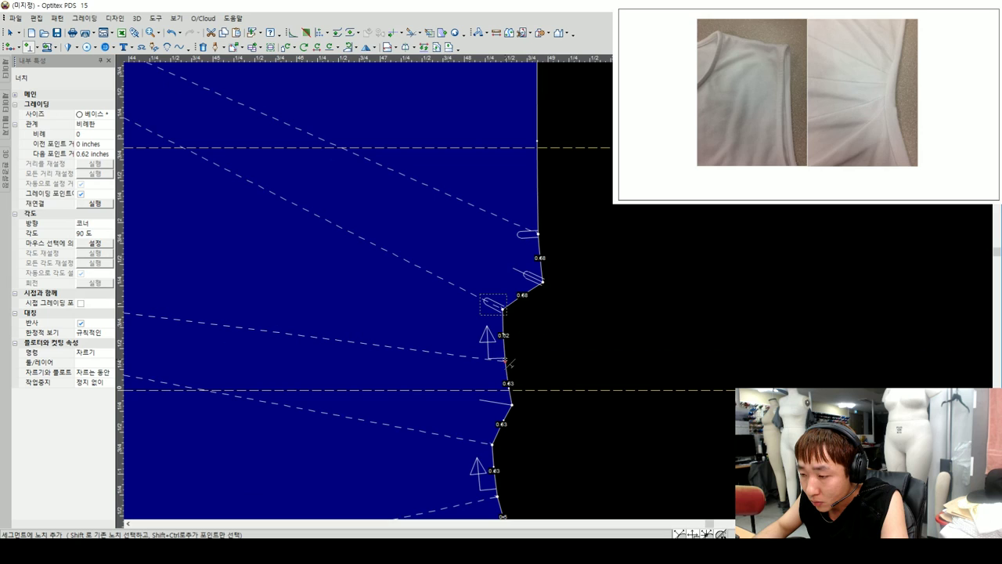
pyautogui.click(506, 361)
pyautogui.click(511, 405)
# - Add notches at each remaining point down the curved side edge, ending at the corner
pyautogui.scroll(-1, 578, 292)
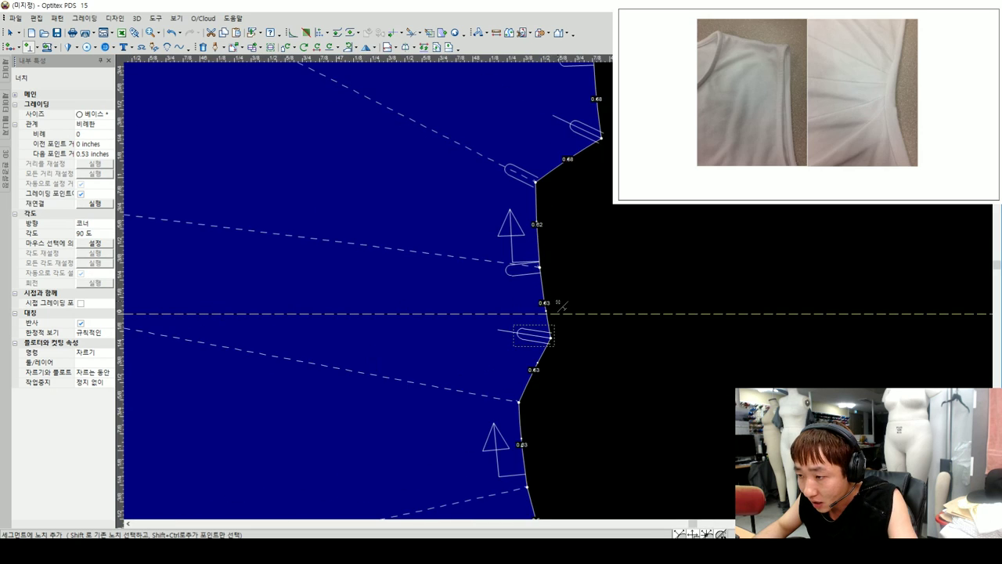
pyautogui.click(522, 290)
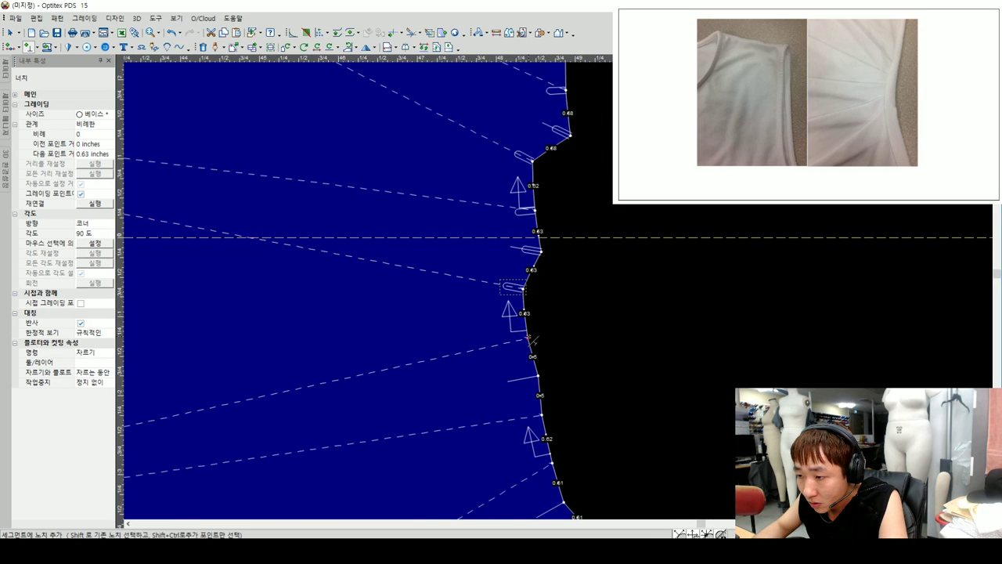
pyautogui.scroll(-2, 530, 338)
pyautogui.click(555, 300)
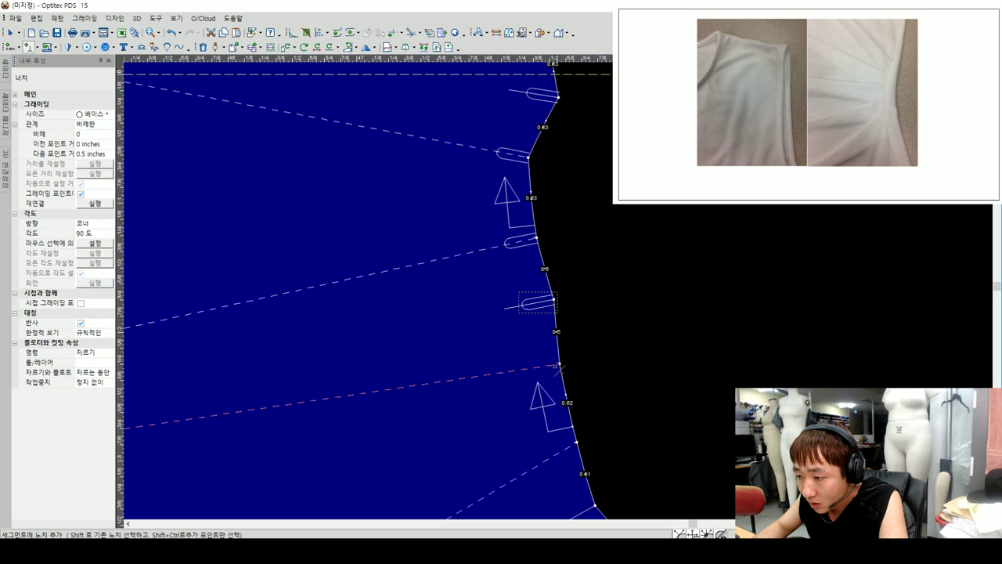
pyautogui.scroll(-2, 555, 366)
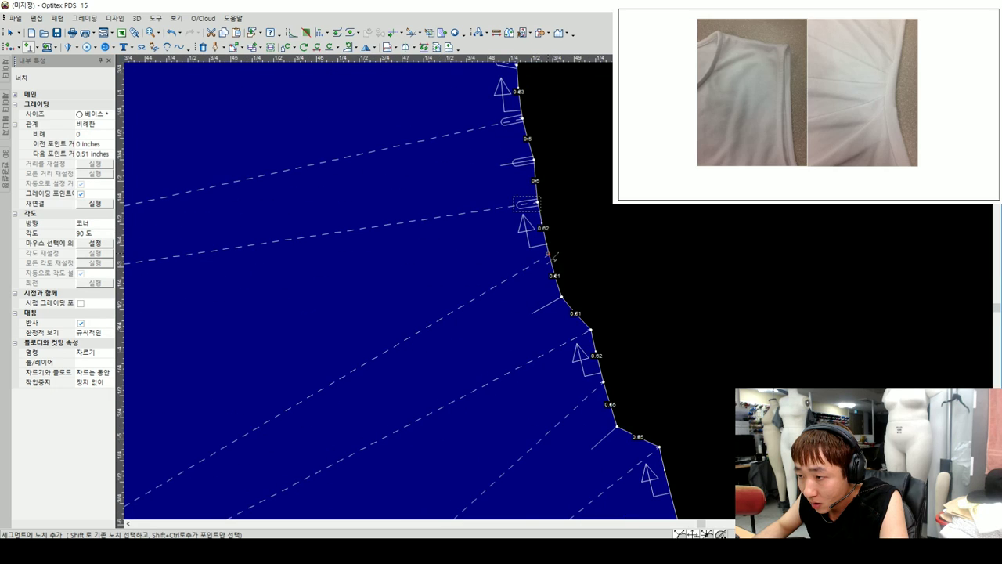
pyautogui.click(552, 256)
pyautogui.click(564, 299)
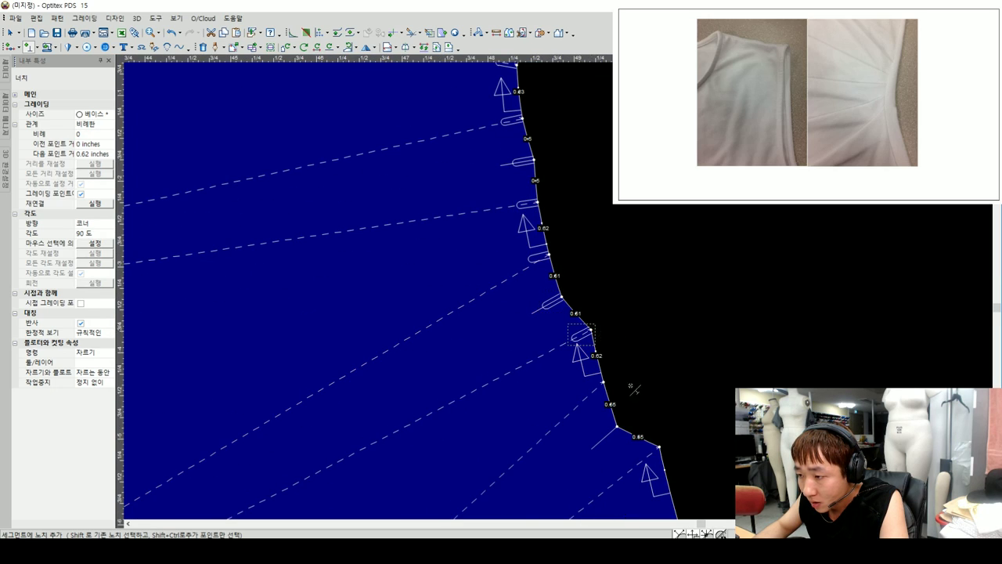
pyautogui.scroll(-2, 549, 278)
pyautogui.click(525, 238)
pyautogui.click(536, 277)
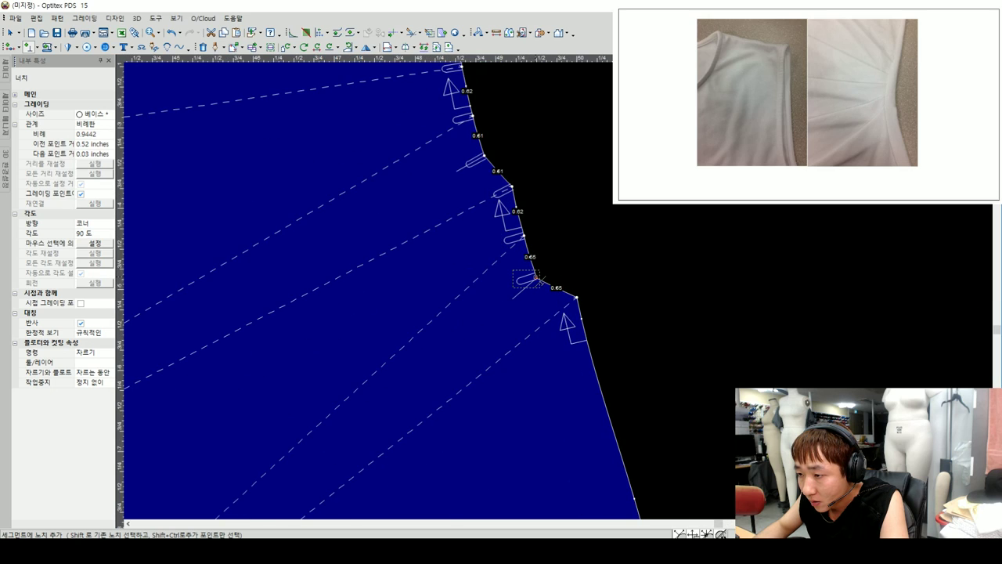
pyautogui.scroll(1, 566, 294)
pyautogui.click(593, 298)
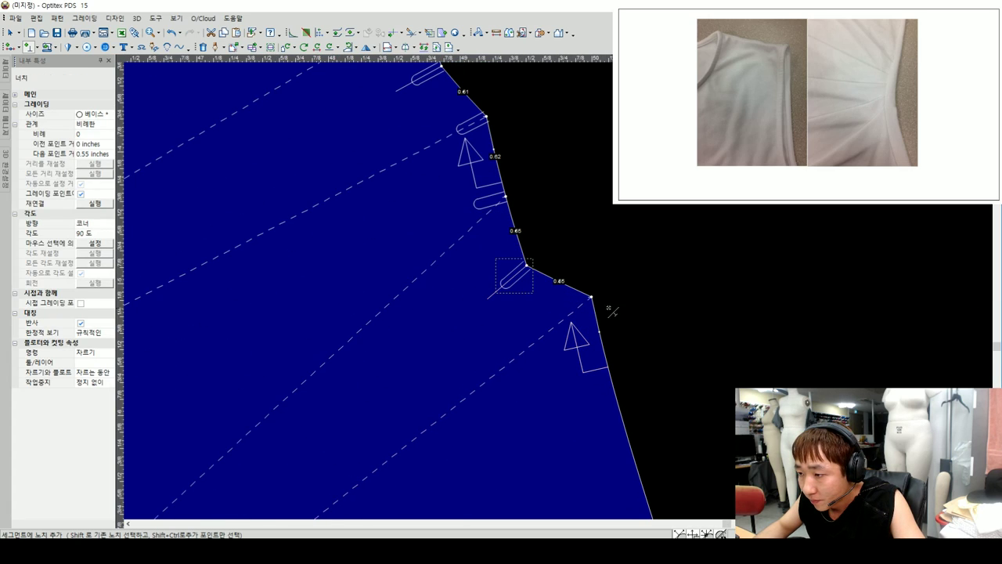
pyautogui.scroll(-2, 583, 278)
# - Return to the Select tool and pick one of the new notches
pyautogui.press('Escape')
pyautogui.scroll(3, 521, 292)
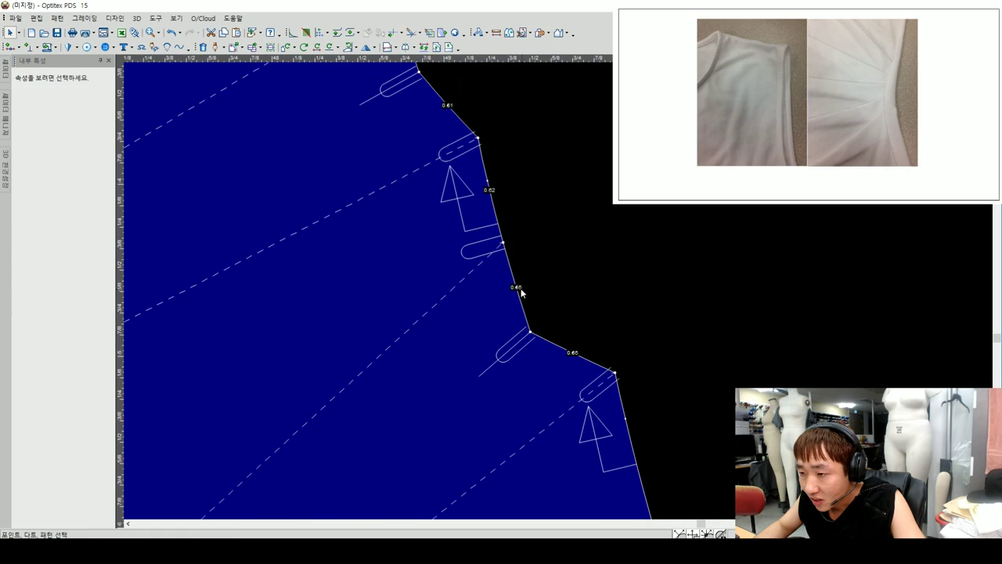
pyautogui.click(464, 258)
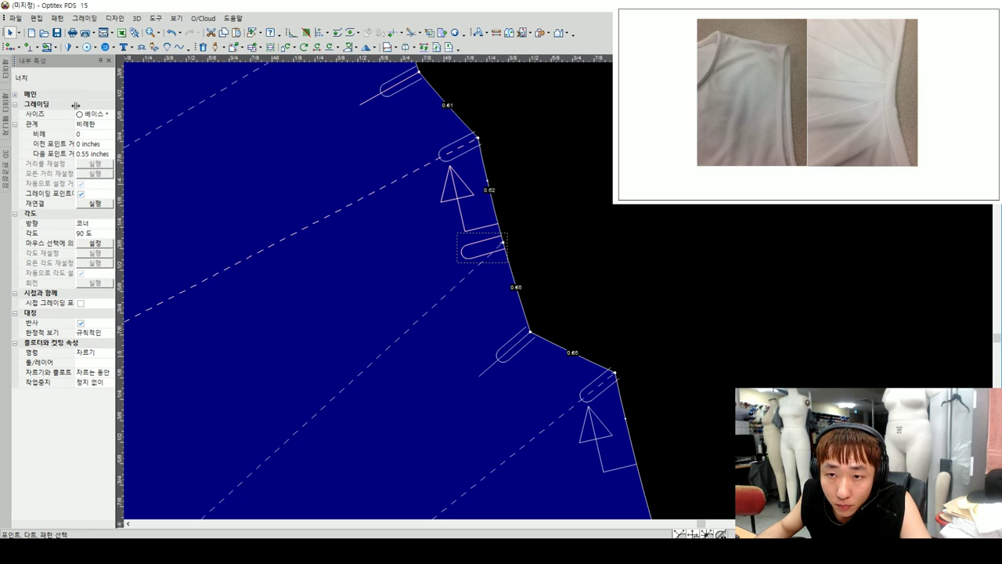
# - Angle the selected notch along its dashed gather line with Set by Mouse
pyautogui.moveTo(75, 105); pyautogui.dragTo(100, 105)
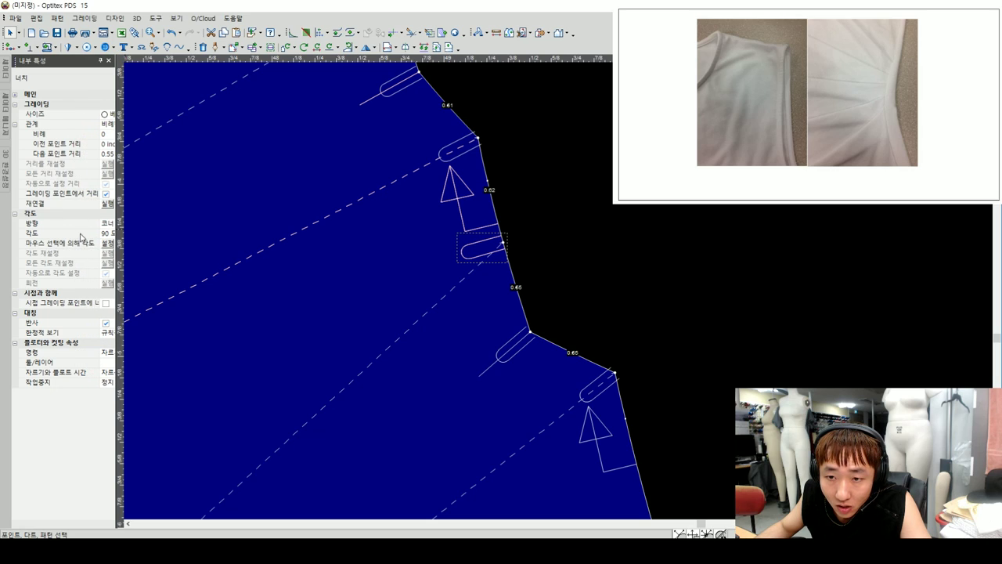
pyautogui.moveTo(101, 103); pyautogui.dragTo(68, 103)
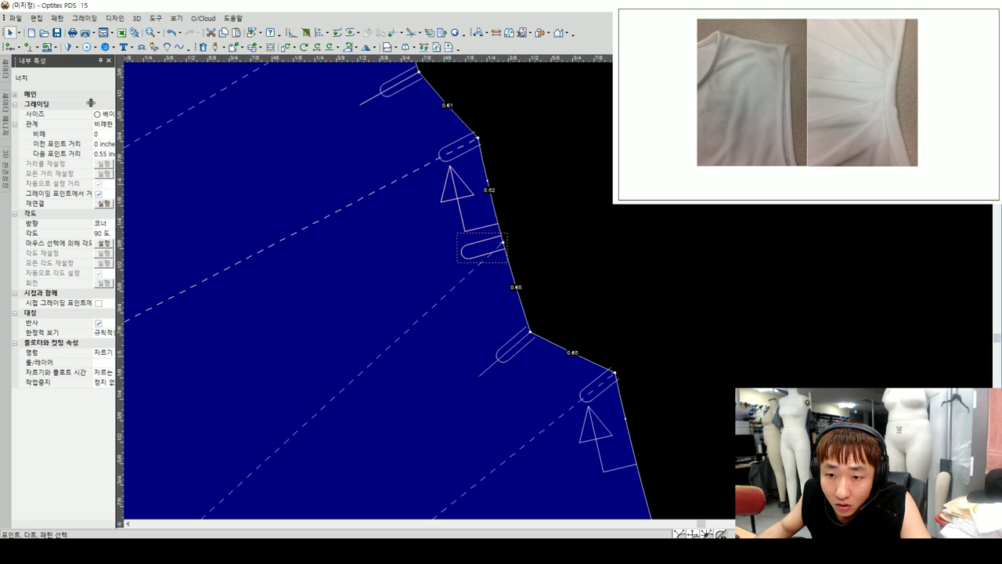
pyautogui.click(91, 244)
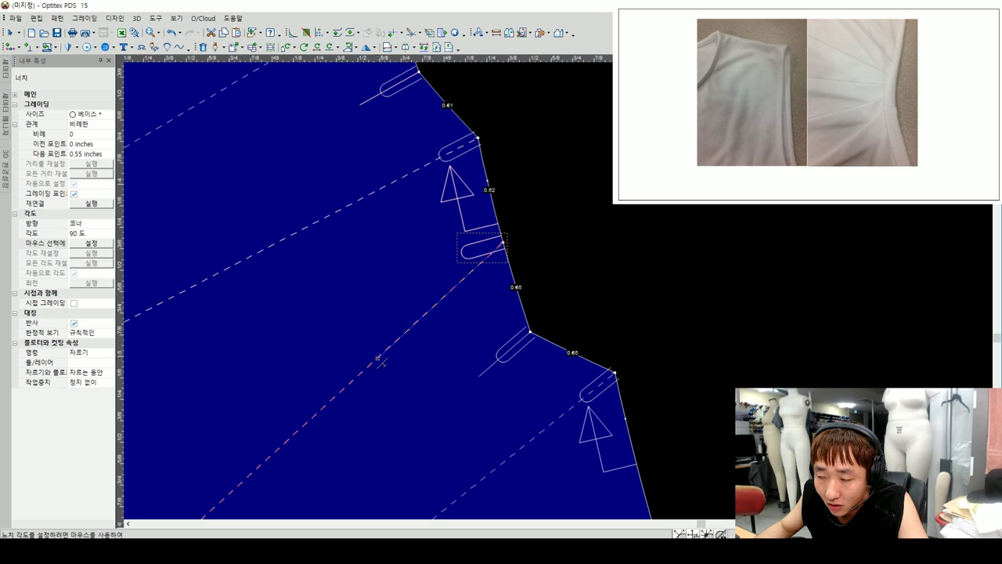
pyautogui.click(379, 360)
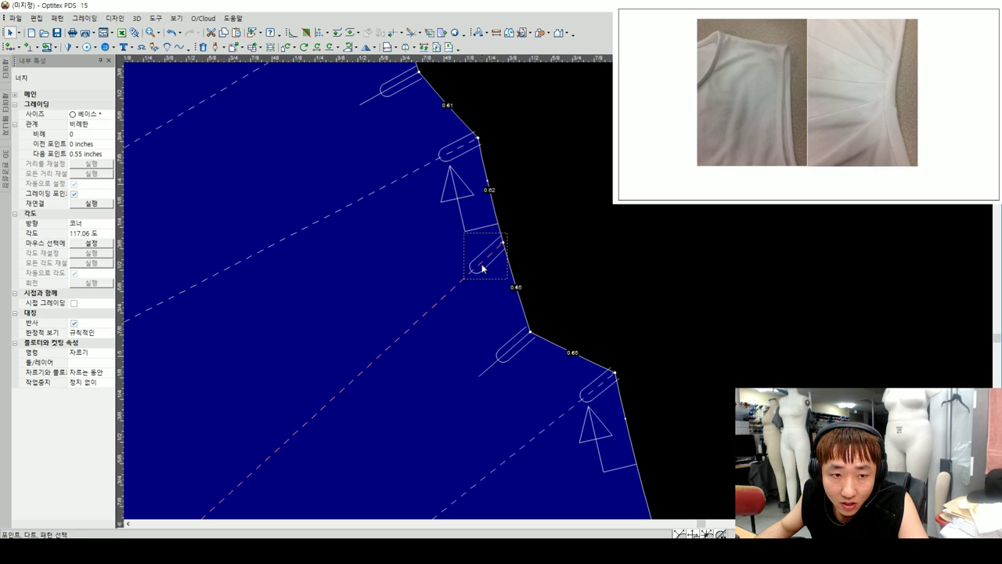
pyautogui.scroll(-2, 491, 252)
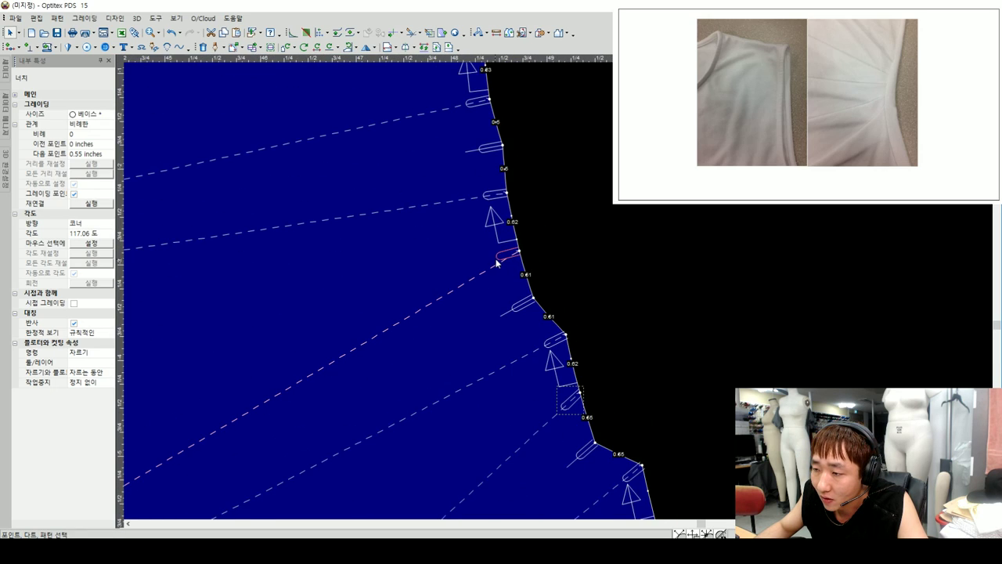
# - Re-angle the next notches up the edge, including the armhole-end notch, to their dashed lines
pyautogui.click(497, 262)
pyautogui.click(86, 246)
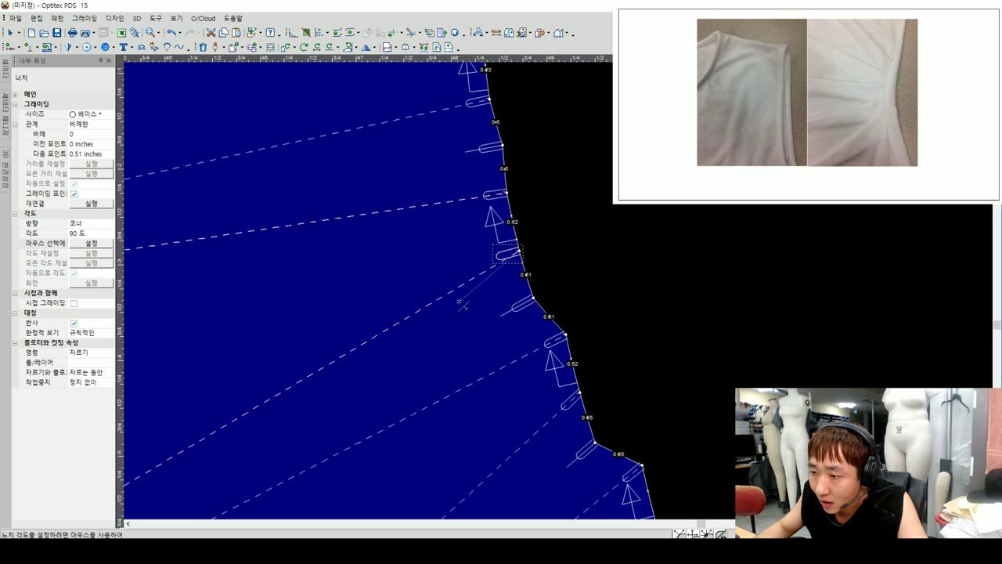
pyautogui.click(510, 295)
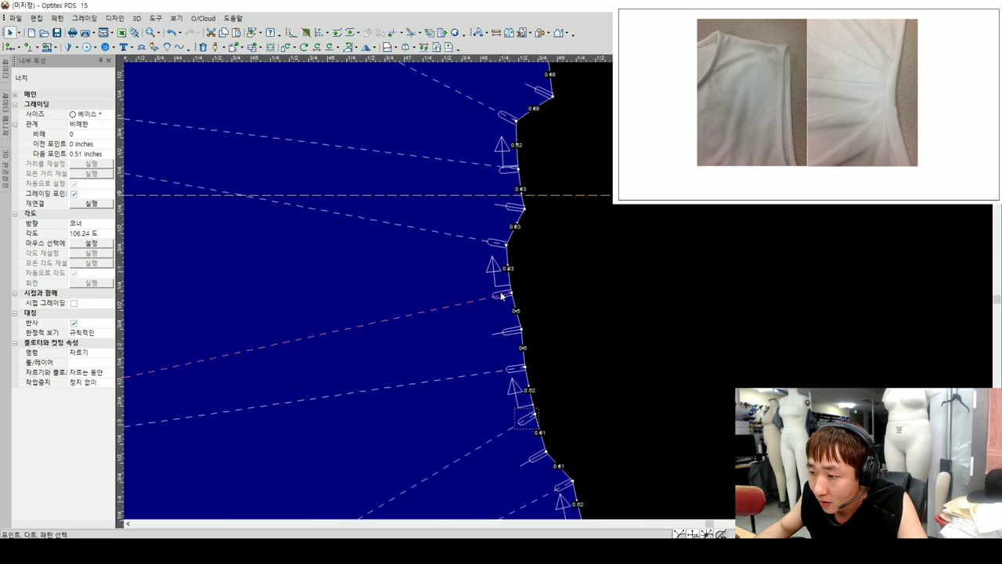
pyautogui.scroll(-1, 560, 295)
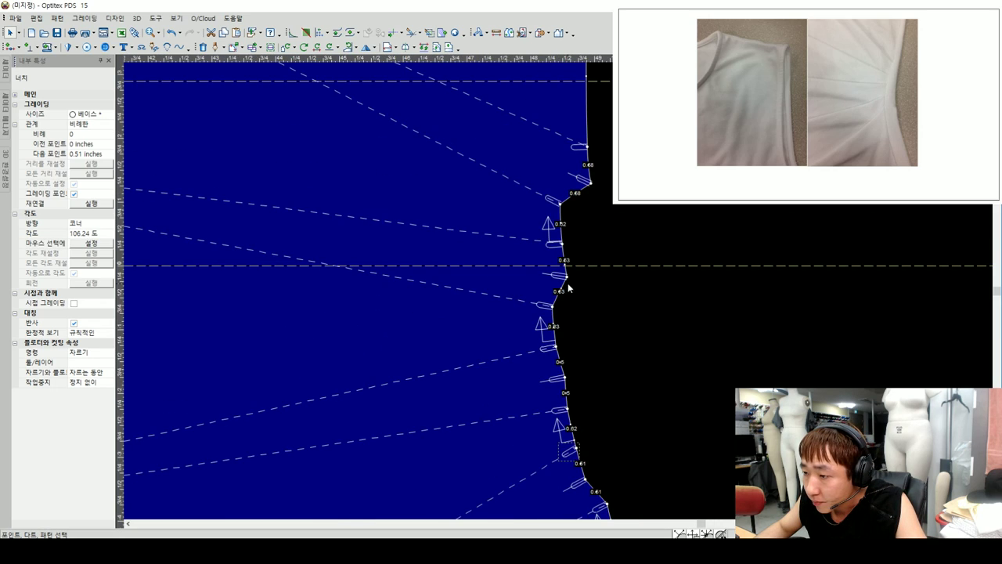
pyautogui.click(554, 244)
pyautogui.click(92, 245)
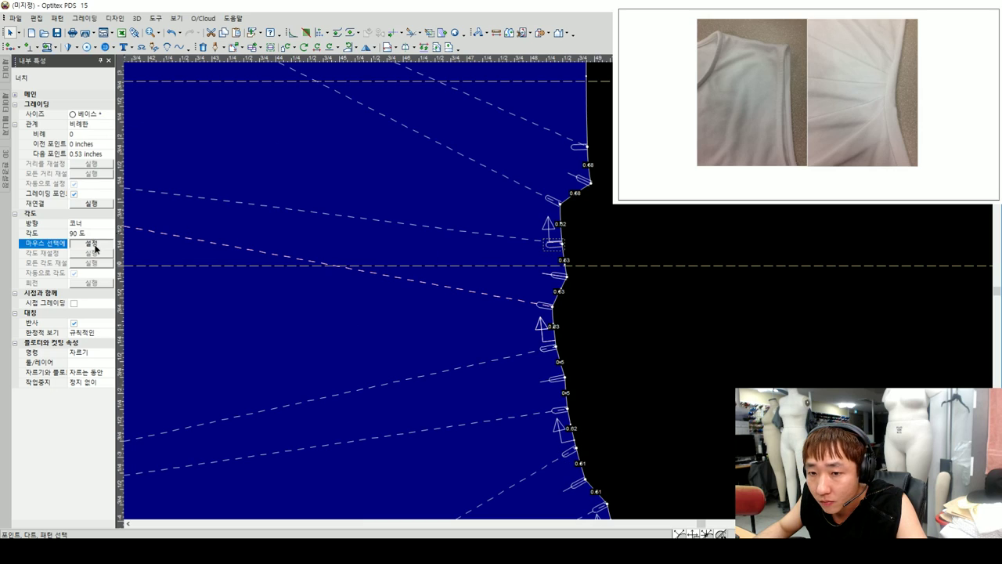
pyautogui.click(574, 149)
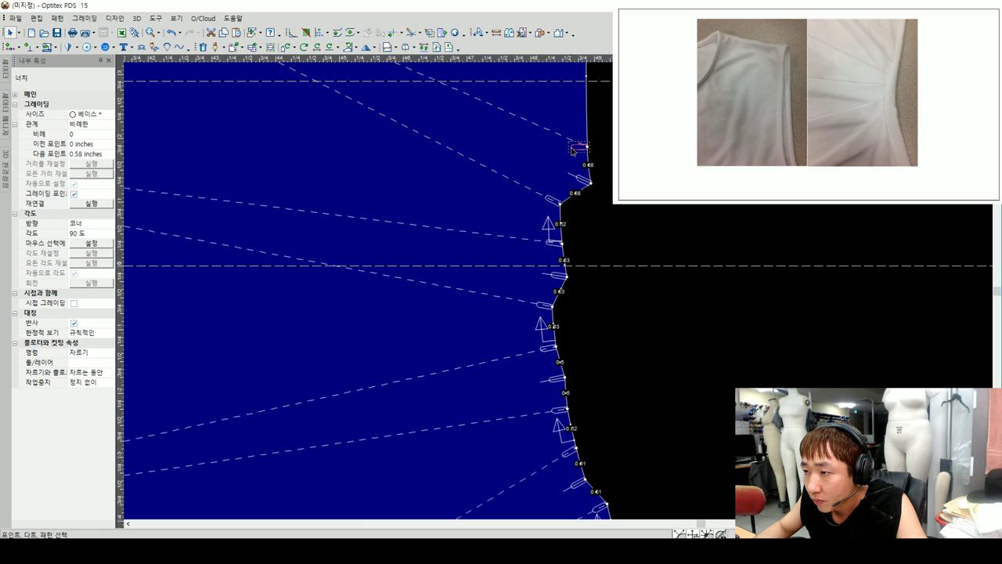
pyautogui.click(91, 244)
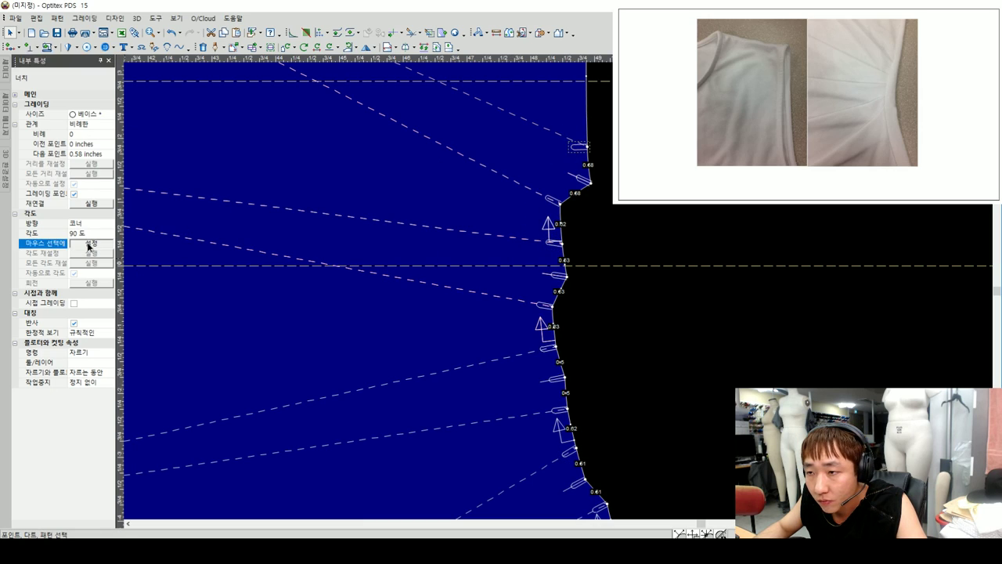
pyautogui.click(537, 126)
# - Zoom out to see the whole front piece
pyautogui.press('Escape')
pyautogui.scroll(-2, 573, 275)
pyautogui.scroll(-1, 557, 295)
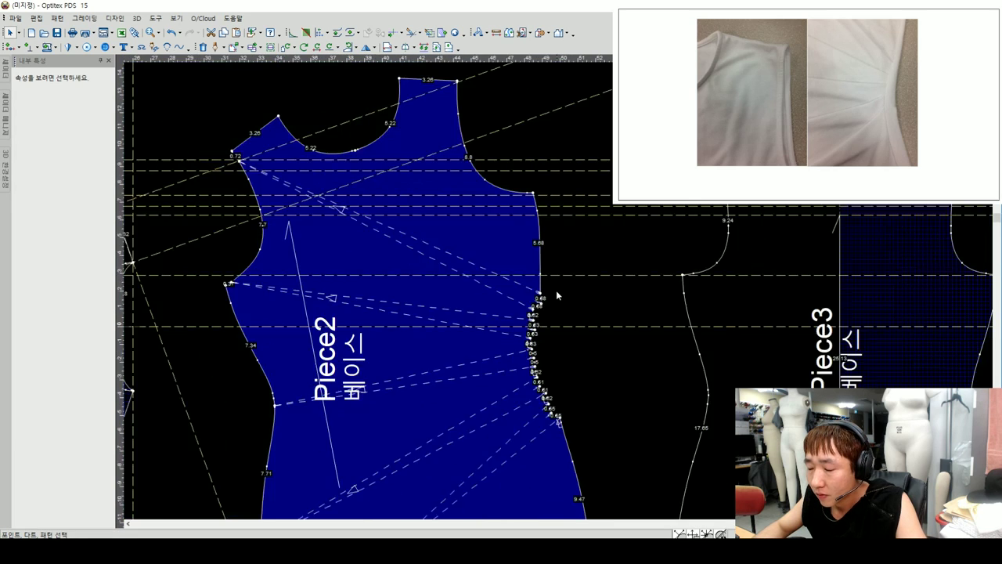
pyautogui.scroll(2, 558, 295)
pyautogui.scroll(1, 548, 302)
# - Draw the first two internal lines from the dashed lines to their side-seam notches
pyautogui.press('d')
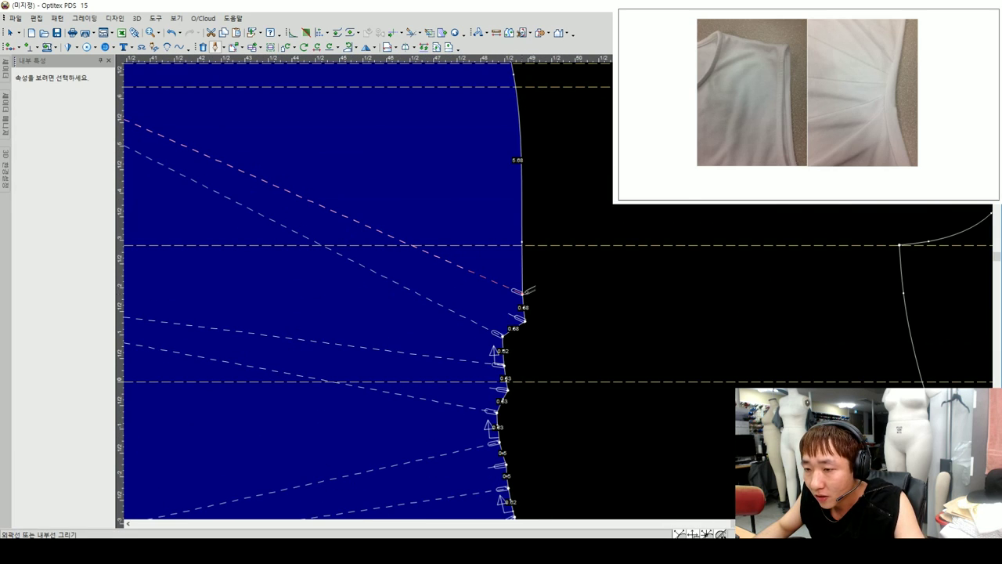
pyautogui.click(524, 292)
pyautogui.press('Escape')
pyautogui.scroll(-2, 485, 290)
pyautogui.scroll(3, 452, 279)
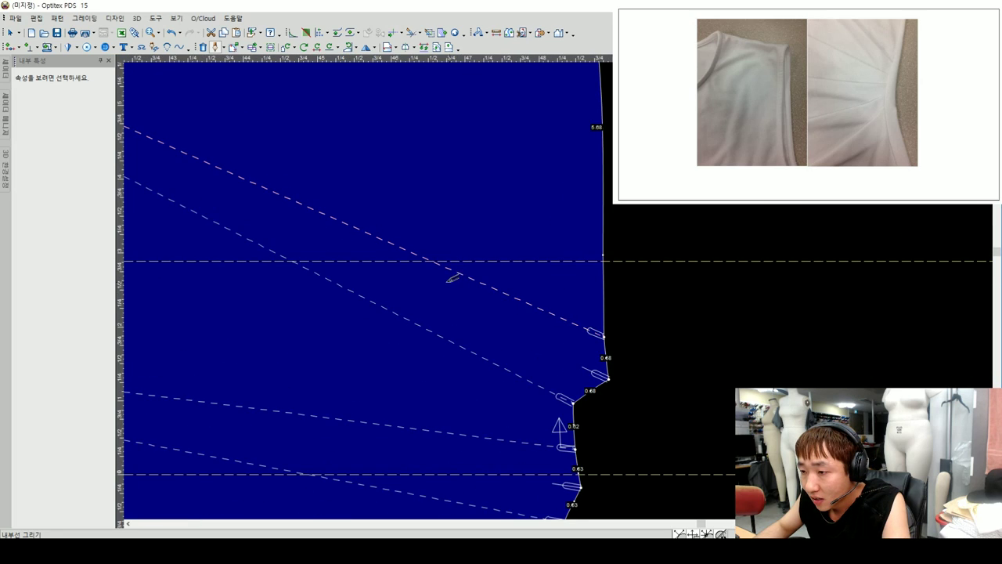
pyautogui.click(456, 267)
pyautogui.rightClick(451, 160)
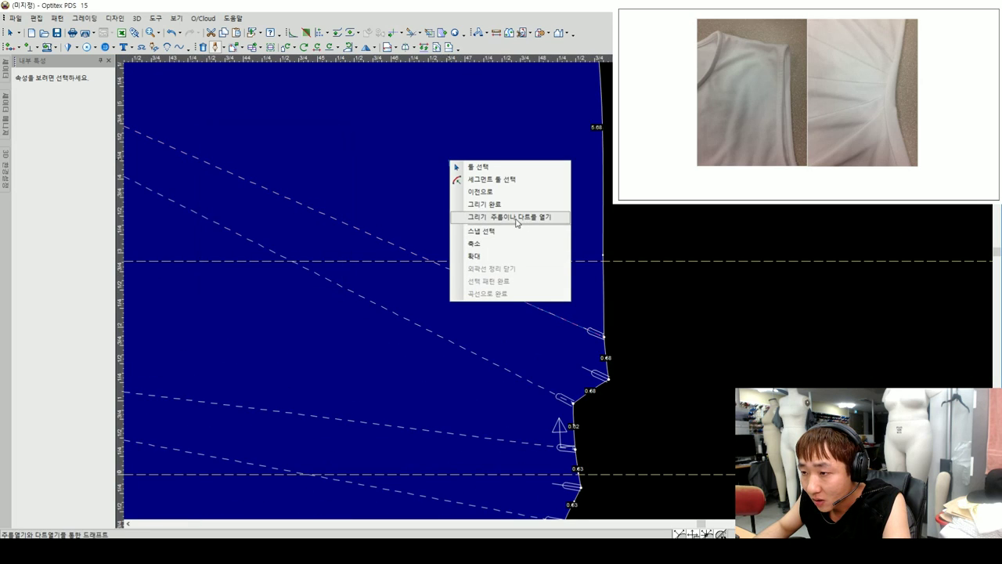
pyautogui.click(516, 222)
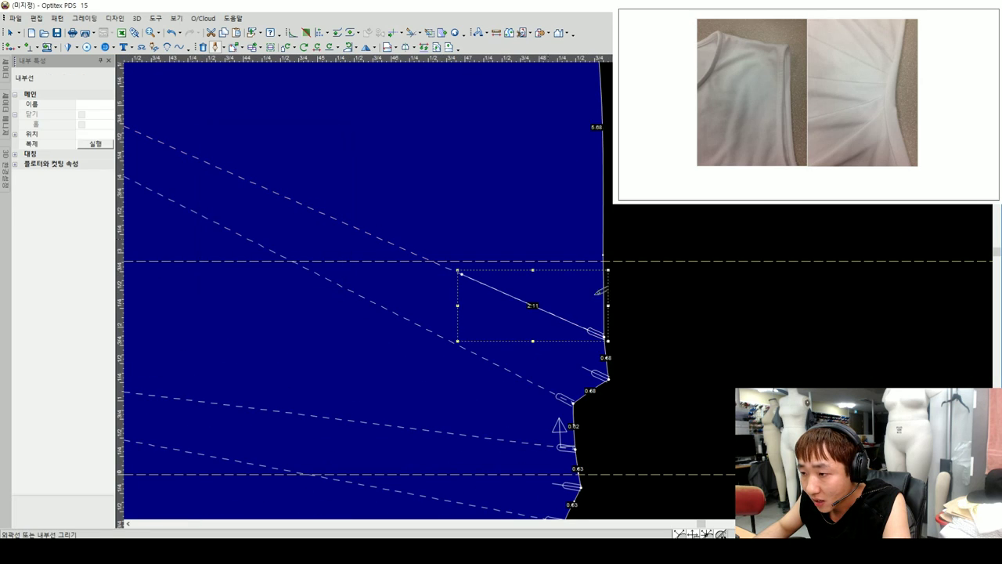
pyautogui.click(437, 328)
pyautogui.rightClick(458, 254)
pyautogui.click(525, 315)
# - Draw the next internal slash lines, about 2.07 and 1.95 long, ending at the notches
pyautogui.scroll(-1, 571, 288)
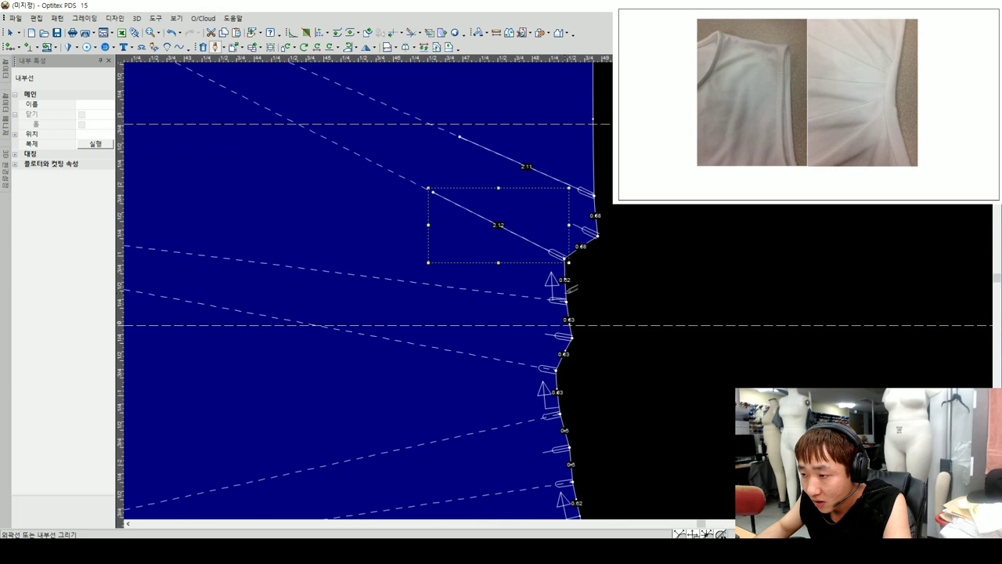
pyautogui.rightClick(418, 218)
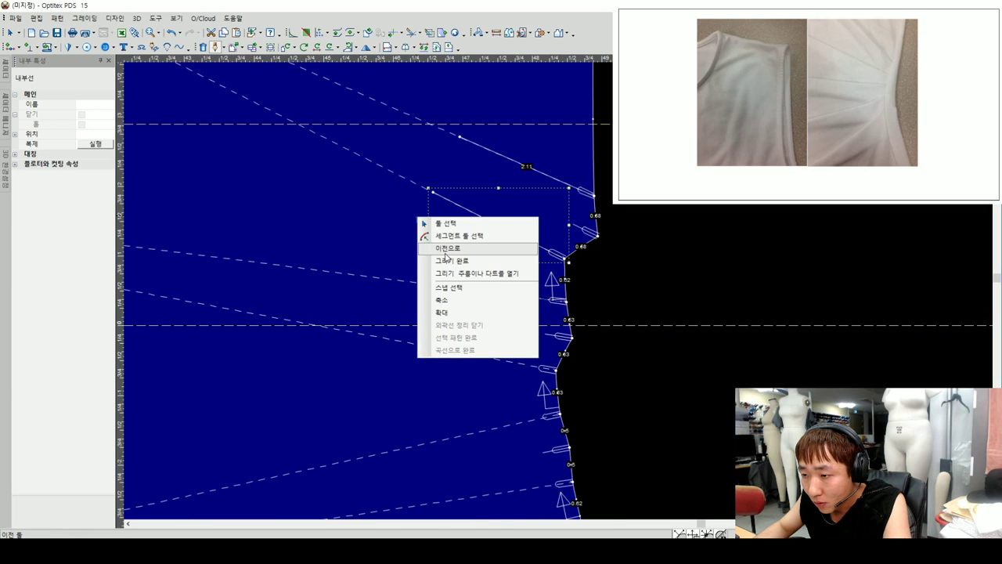
pyautogui.click(445, 248)
pyautogui.click(423, 283)
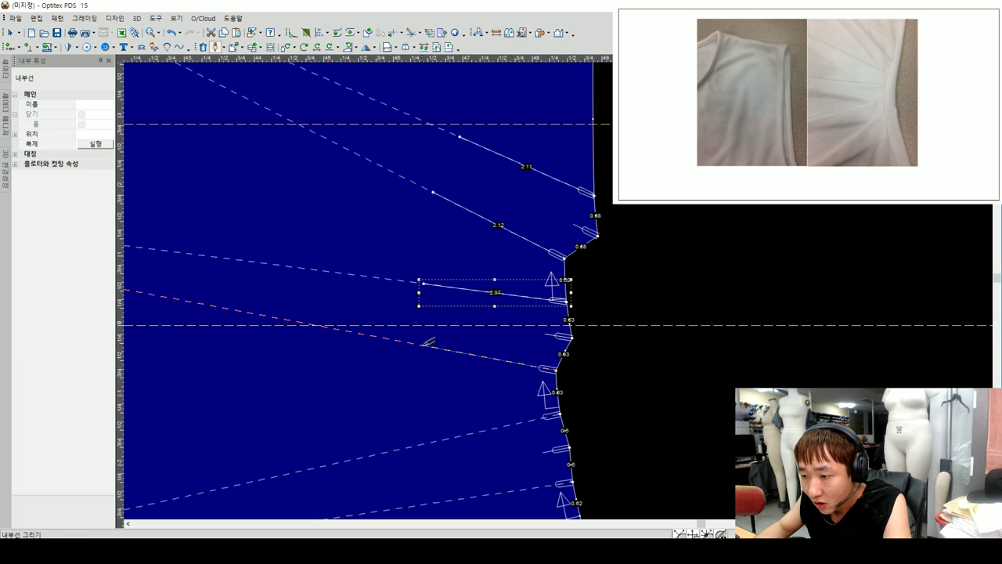
pyautogui.rightClick(433, 273)
pyautogui.click(453, 315)
pyautogui.scroll(-1, 548, 297)
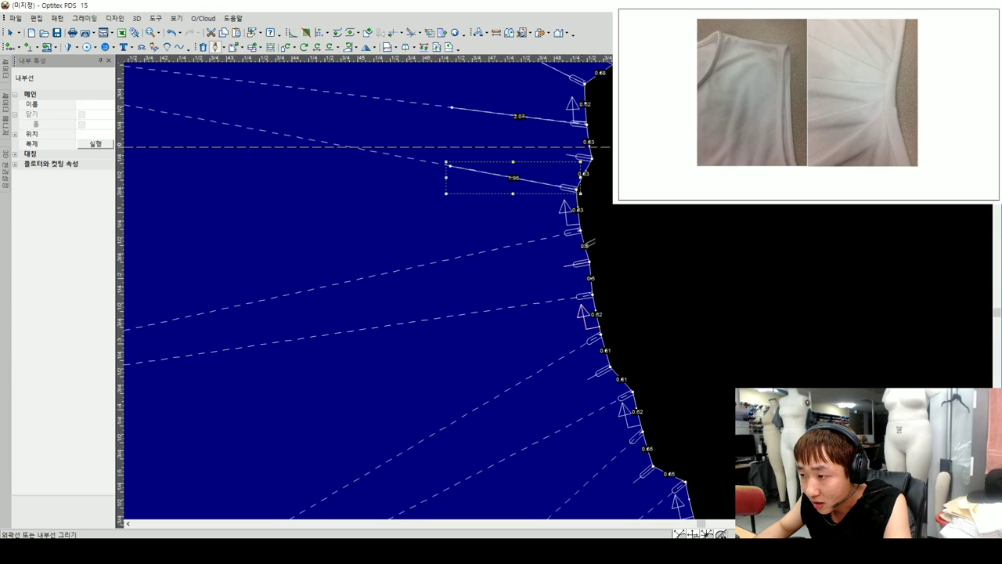
pyautogui.click(583, 227)
pyautogui.click(446, 258)
pyautogui.rightClick(485, 223)
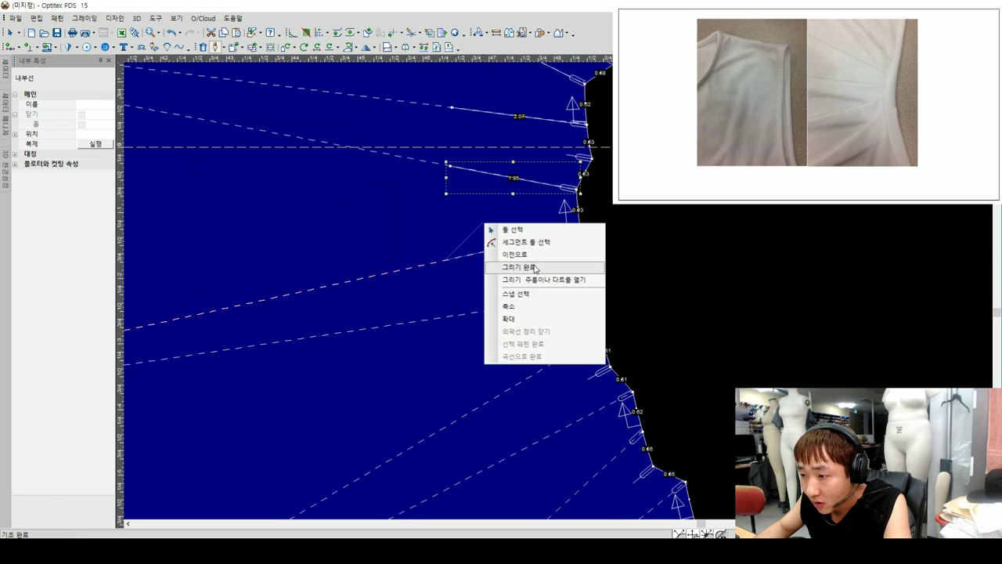
pyautogui.click(536, 268)
# - Draw a 2.24 slash line, setting its start point by exact Point Position
pyautogui.click(455, 314)
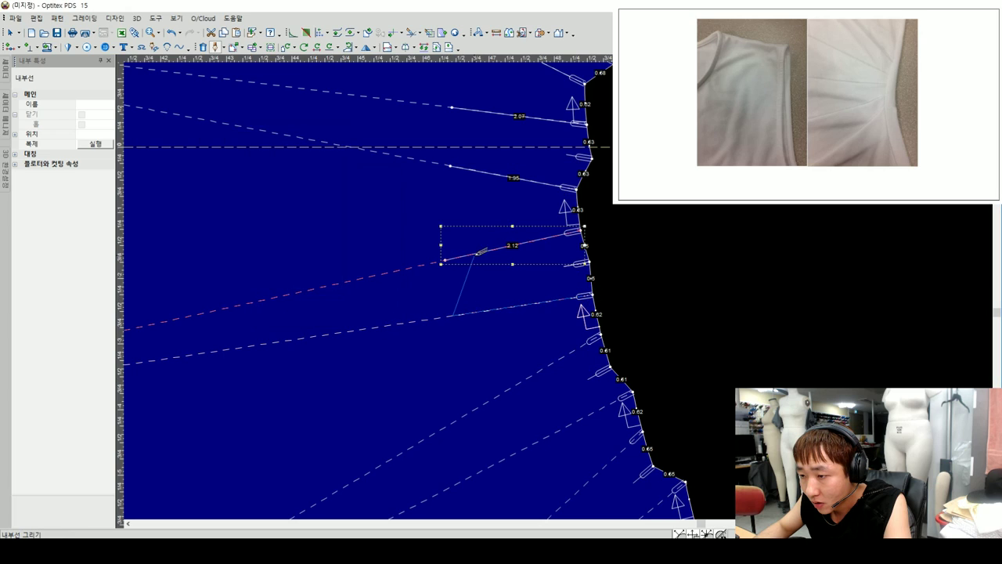
pyautogui.rightClick(479, 252)
pyautogui.click(501, 262)
pyautogui.scroll(2, 548, 235)
pyautogui.click(556, 227)
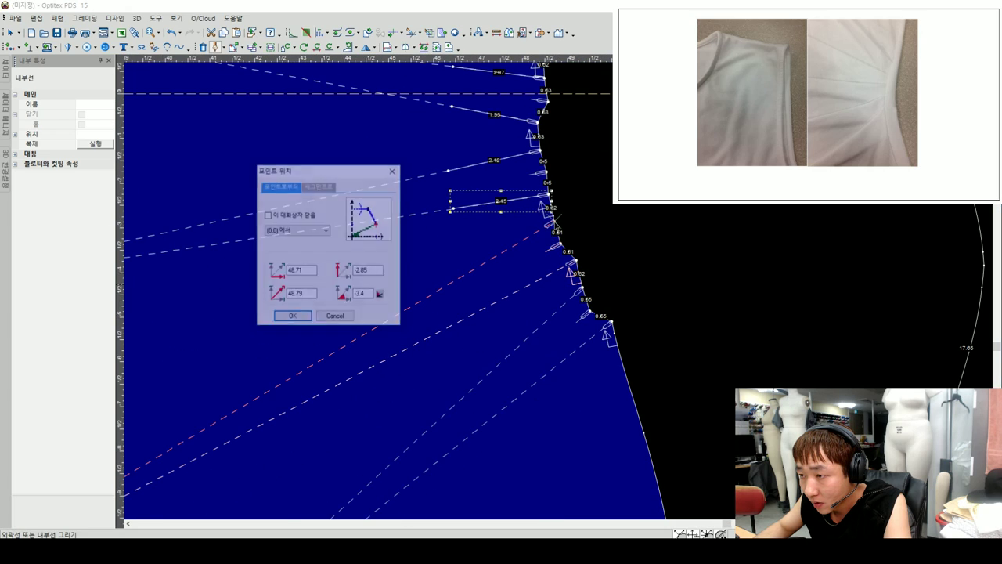
pyautogui.press('Return')
pyautogui.click(467, 274)
pyautogui.rightClick(481, 228)
pyautogui.click(517, 269)
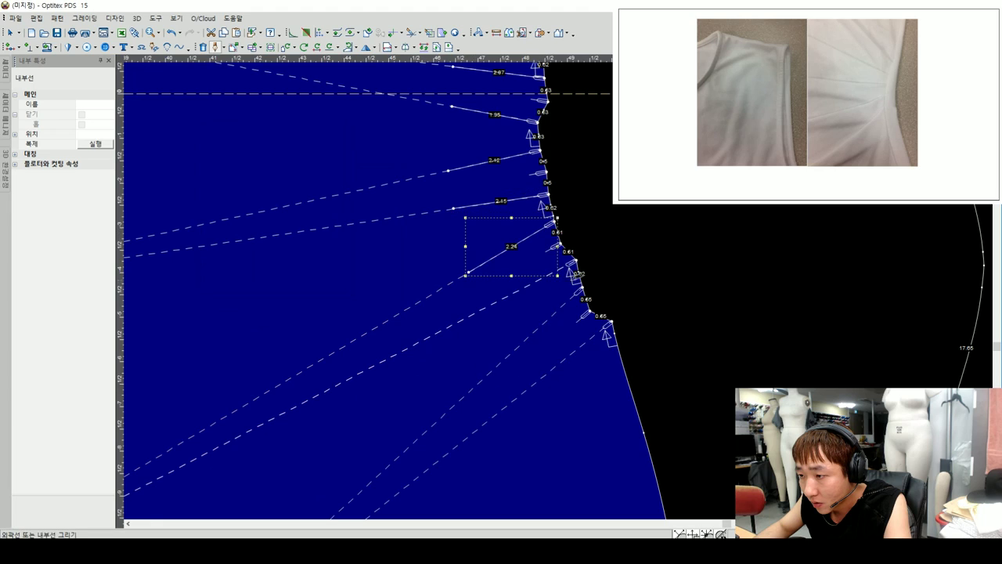
# - Draw the 2.35 and 2.26 slash lines plus one more near the lower edge
pyautogui.click(481, 308)
pyautogui.rightClick(519, 274)
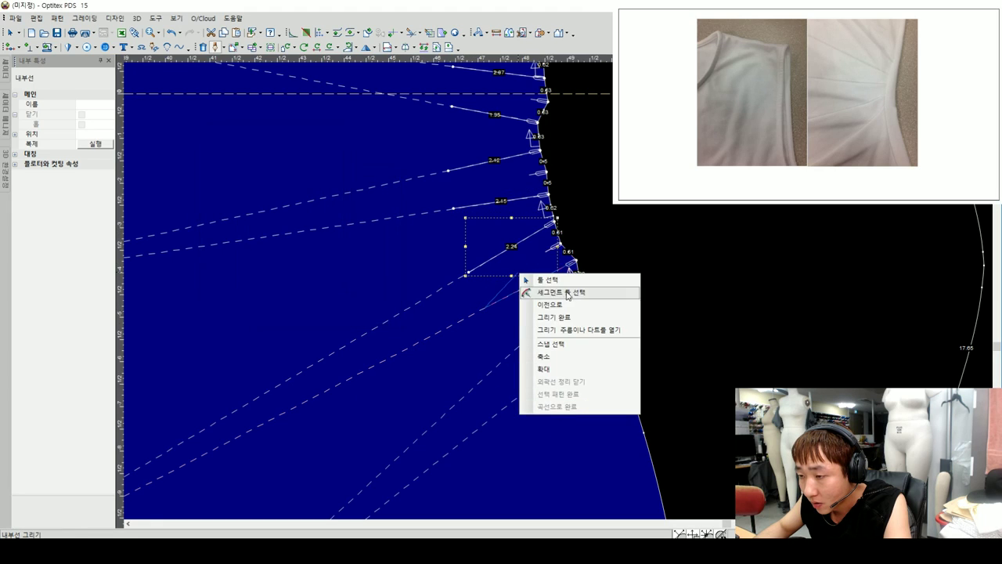
pyautogui.click(554, 317)
pyautogui.scroll(2, 503, 318)
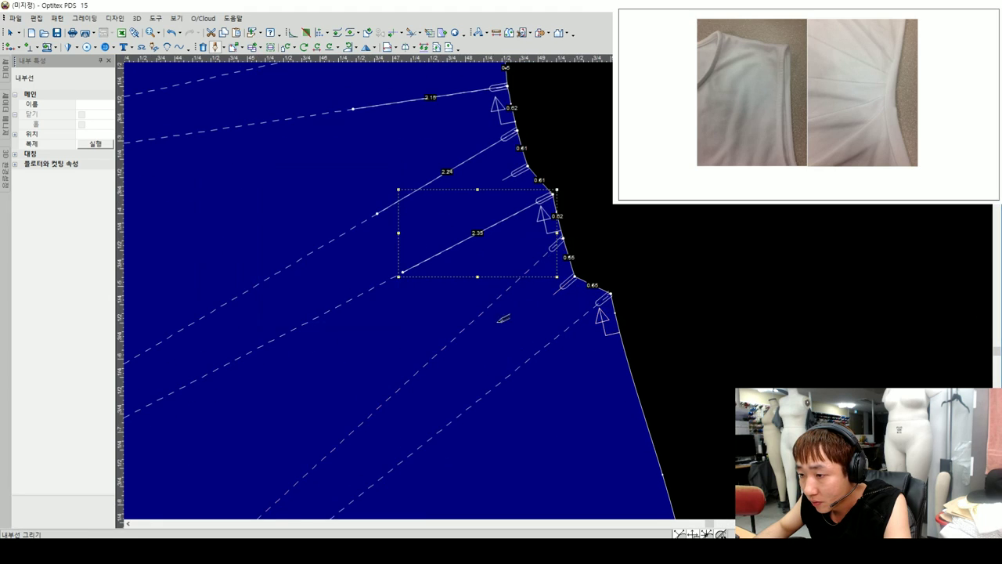
pyautogui.click(441, 349)
pyautogui.click(567, 233)
pyautogui.rightClick(456, 218)
pyautogui.click(493, 264)
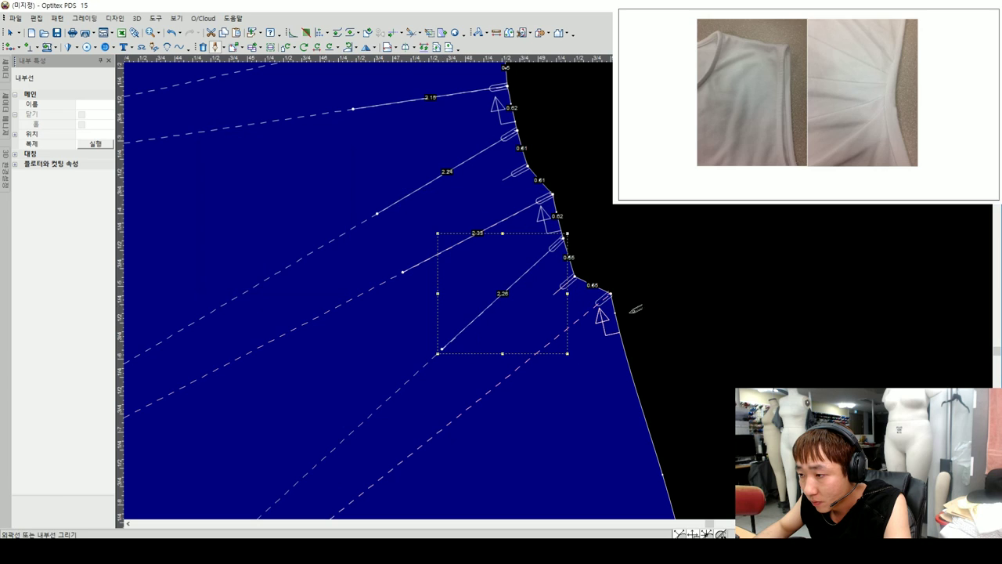
pyautogui.click(478, 400)
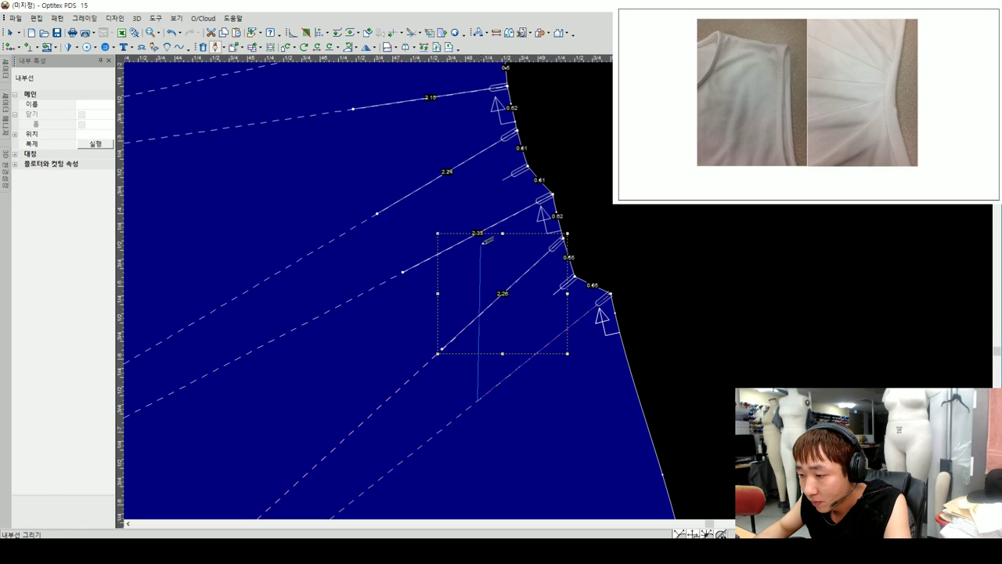
pyautogui.rightClick(487, 240)
pyautogui.click(523, 291)
pyautogui.scroll(-2, 587, 201)
# - Draw the first two small angled internal marks beside the upper side-seam notches
pyautogui.click(586, 201)
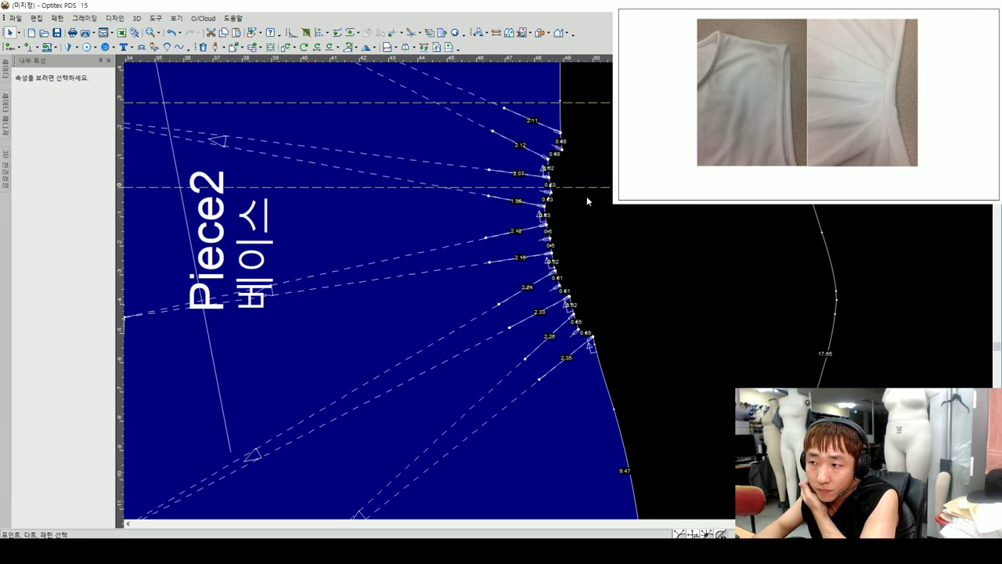
pyautogui.scroll(2, 559, 290)
pyautogui.scroll(1, 558, 289)
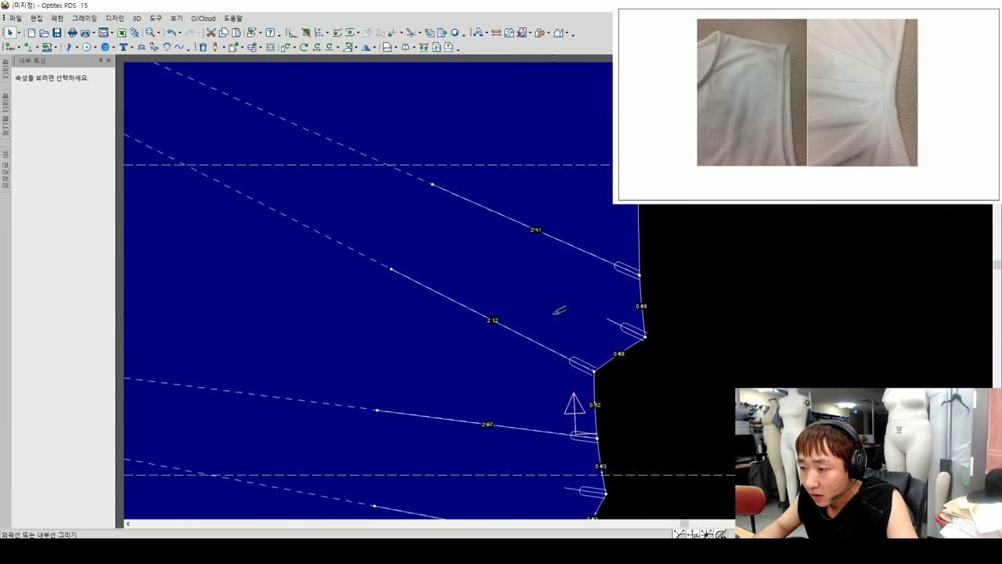
pyautogui.scroll(1, 564, 287)
pyautogui.scroll(1, 552, 298)
pyautogui.click(552, 297)
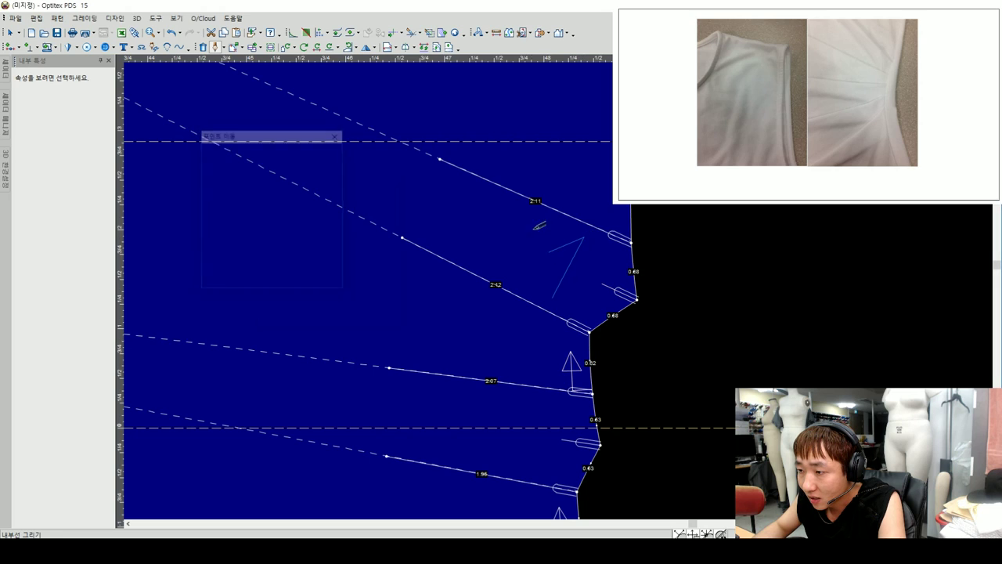
pyautogui.rightClick(536, 208)
pyautogui.click(576, 265)
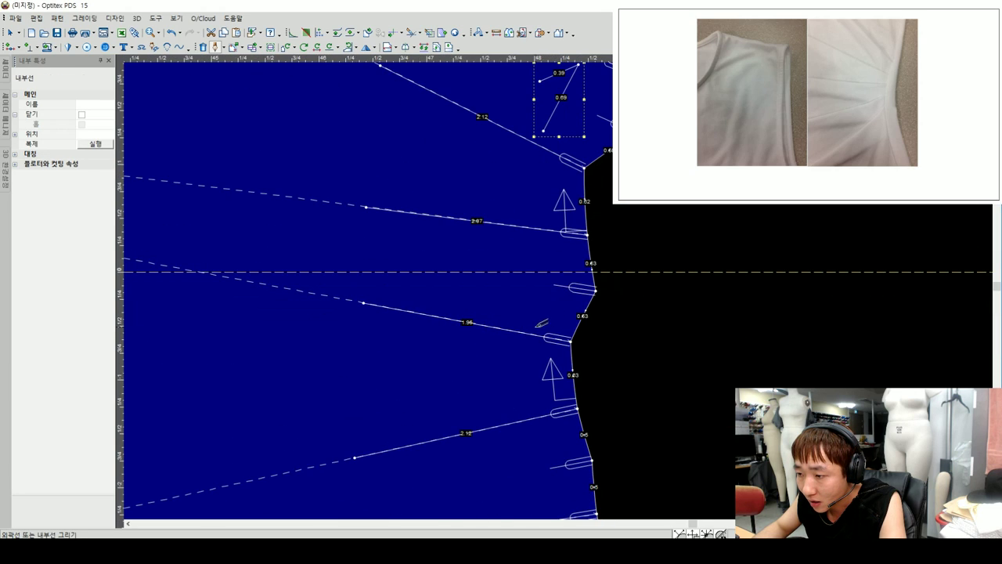
pyautogui.rightClick(521, 224)
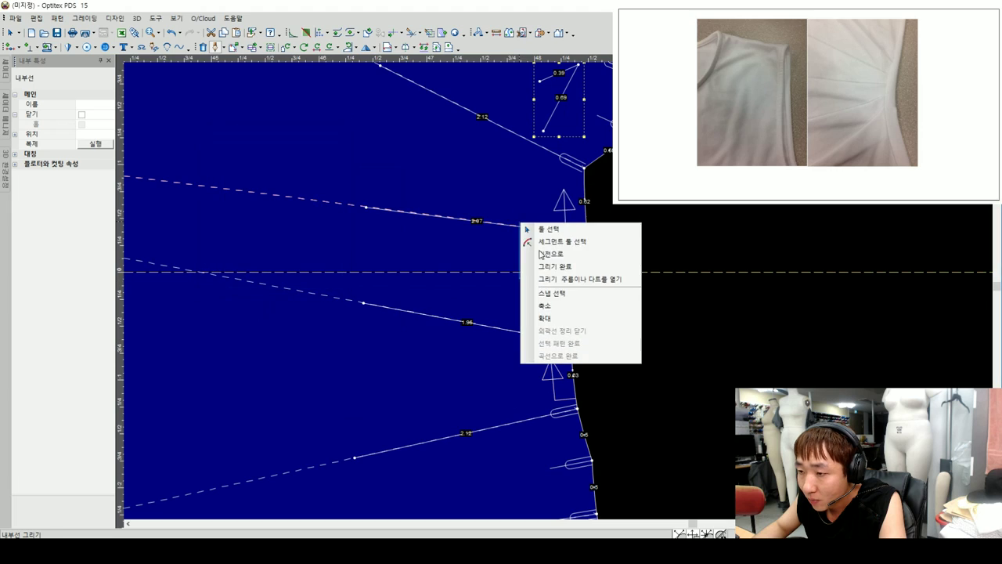
pyautogui.click(539, 254)
pyautogui.scroll(-3, 533, 329)
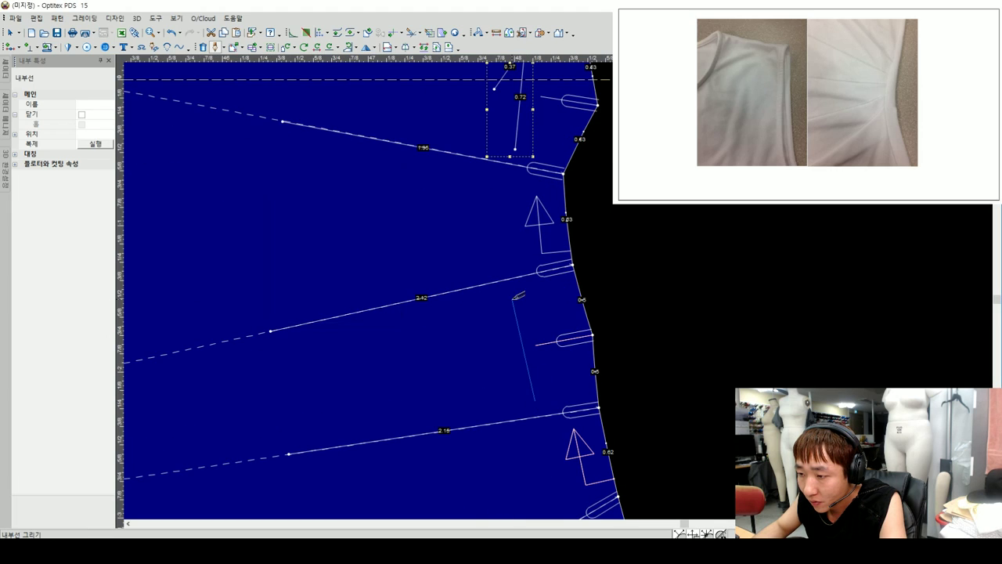
pyautogui.rightClick(499, 290)
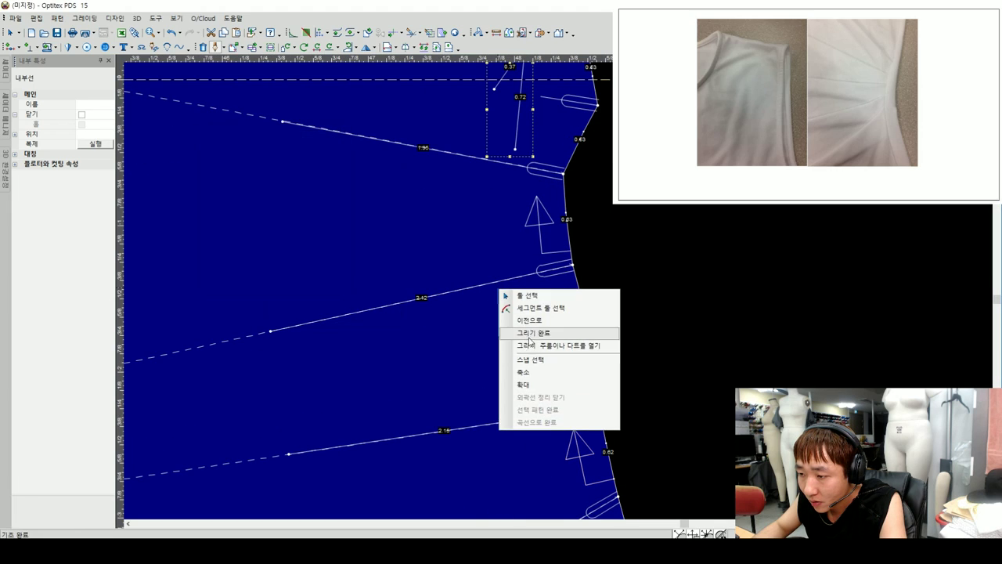
pyautogui.click(530, 333)
# - Draw further two-segment marks between the slash lines, including a 0.31/0.81 one
pyautogui.scroll(-3, 577, 283)
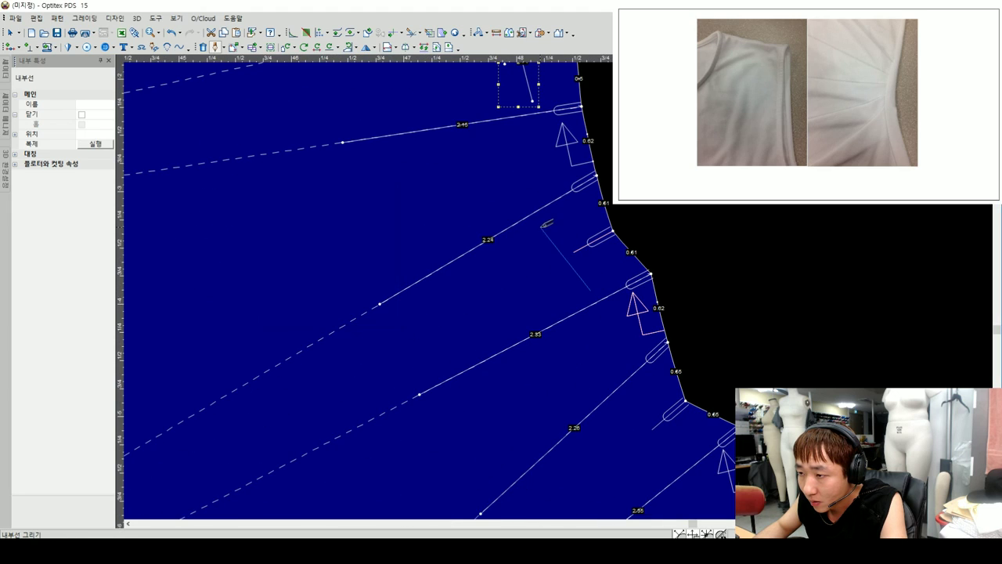
pyautogui.rightClick(546, 187)
pyautogui.click(580, 229)
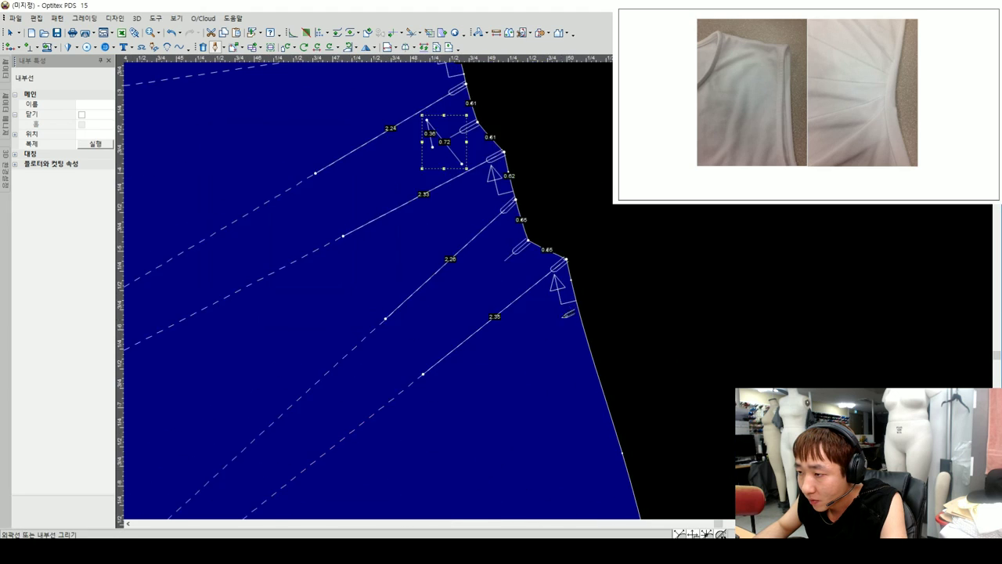
pyautogui.click(503, 234)
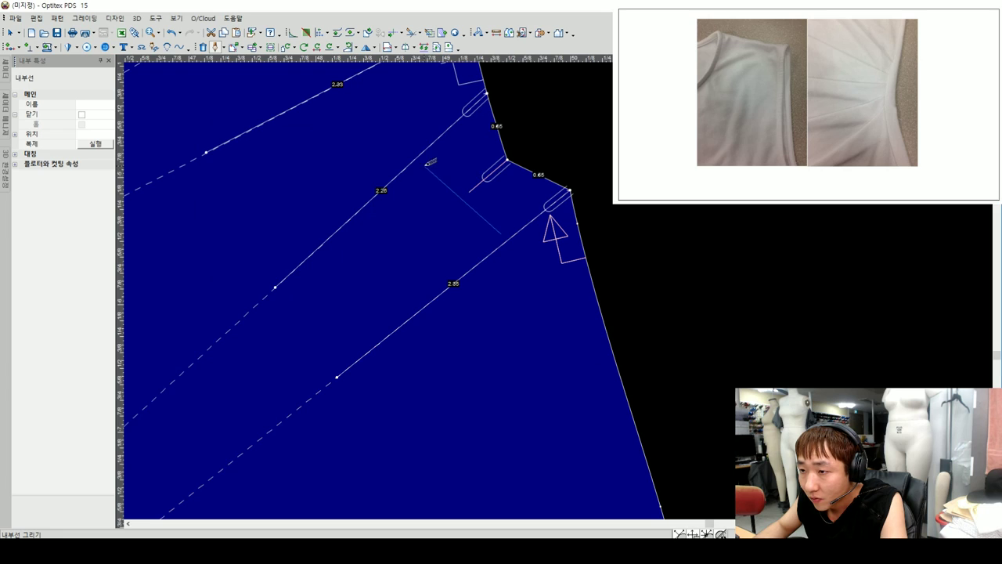
pyautogui.click(424, 166)
pyautogui.click(434, 202)
pyautogui.rightClick(430, 109)
pyautogui.click(450, 214)
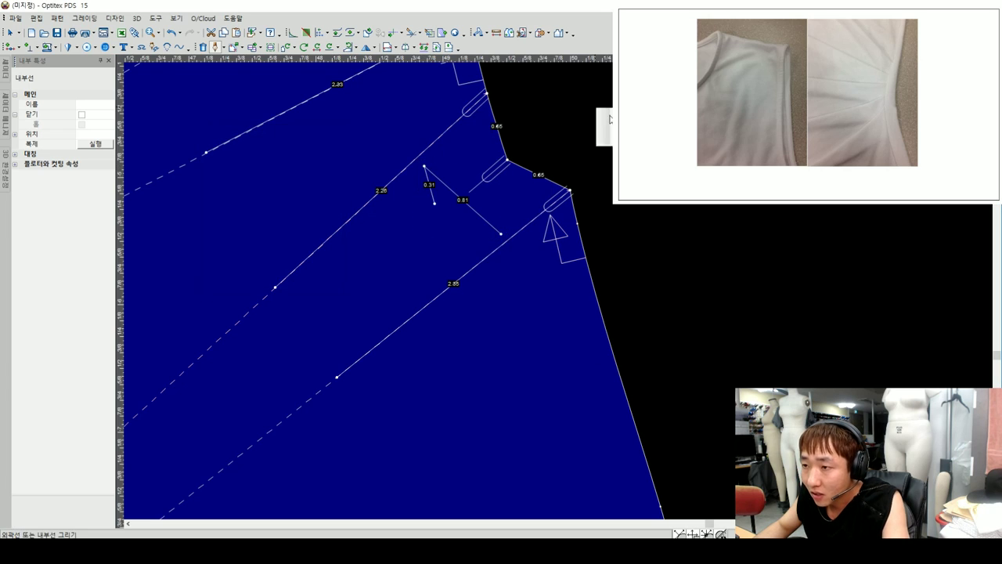
pyautogui.scroll(2, 561, 289)
pyautogui.scroll(-2, 560, 208)
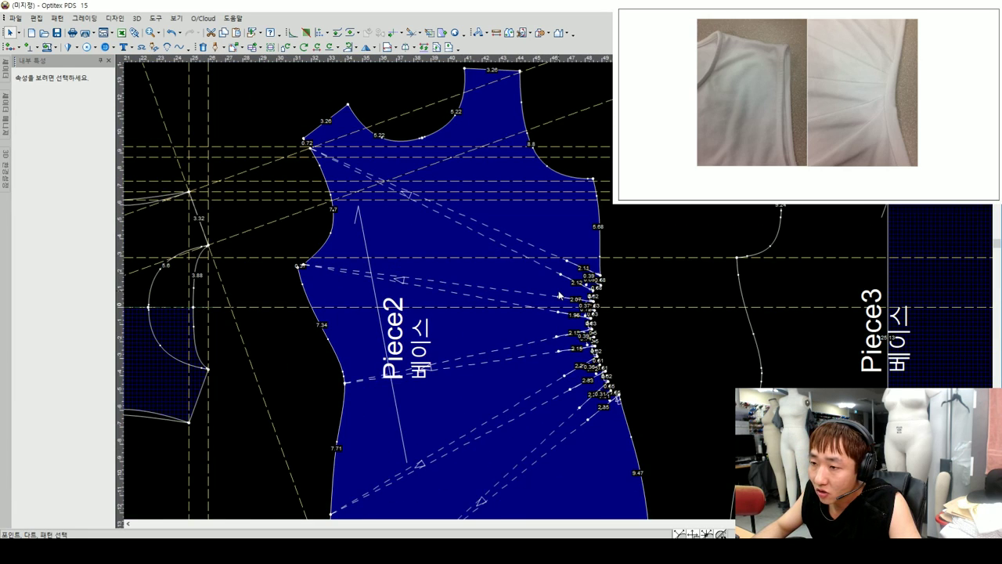
# - Place an exact point on Piece2's armhole segment and finish the straight internal line across the armhole
pyautogui.scroll(2, 555, 285)
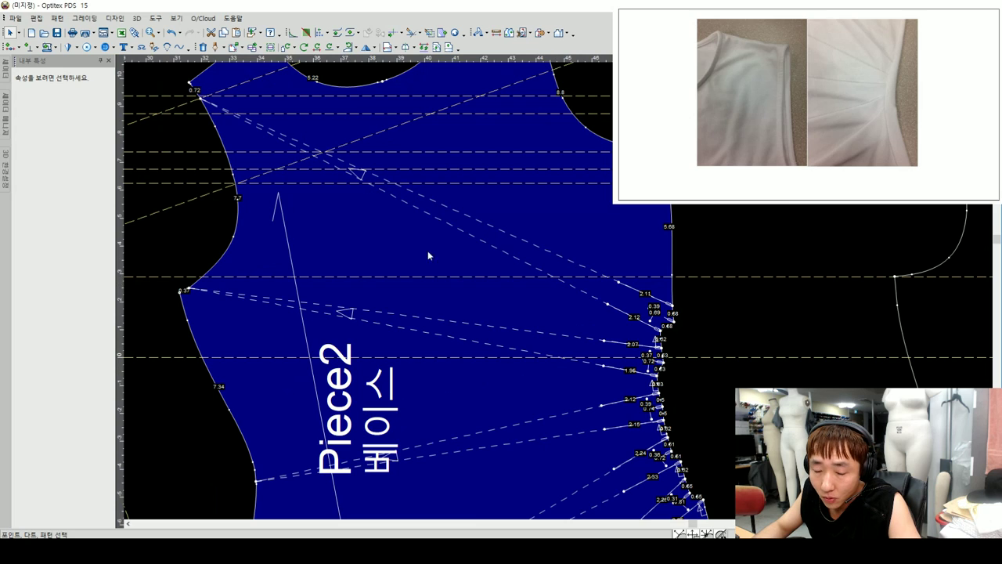
pyautogui.scroll(-2, 557, 290)
pyautogui.scroll(2, 474, 222)
pyautogui.scroll(-2, 524, 333)
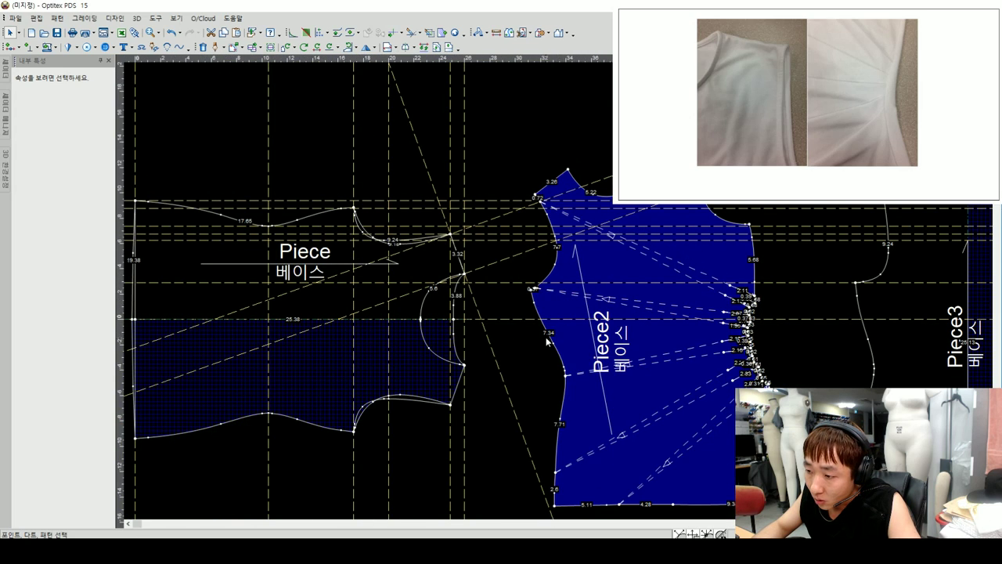
pyautogui.scroll(1, 556, 297)
pyautogui.scroll(1, 523, 221)
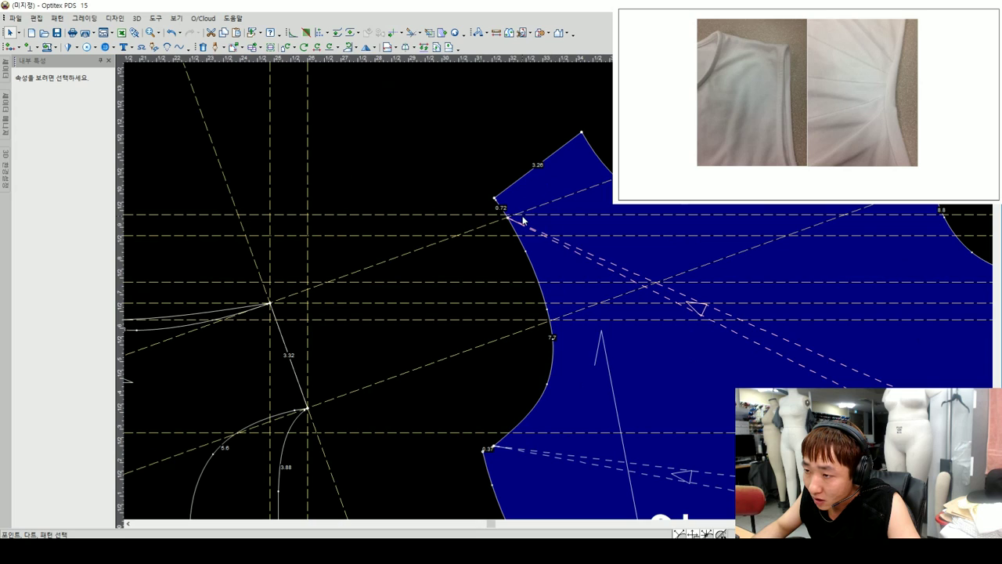
pyautogui.click(510, 222)
pyautogui.scroll(1, 540, 267)
pyautogui.scroll(1, 539, 262)
pyautogui.scroll(1, 545, 278)
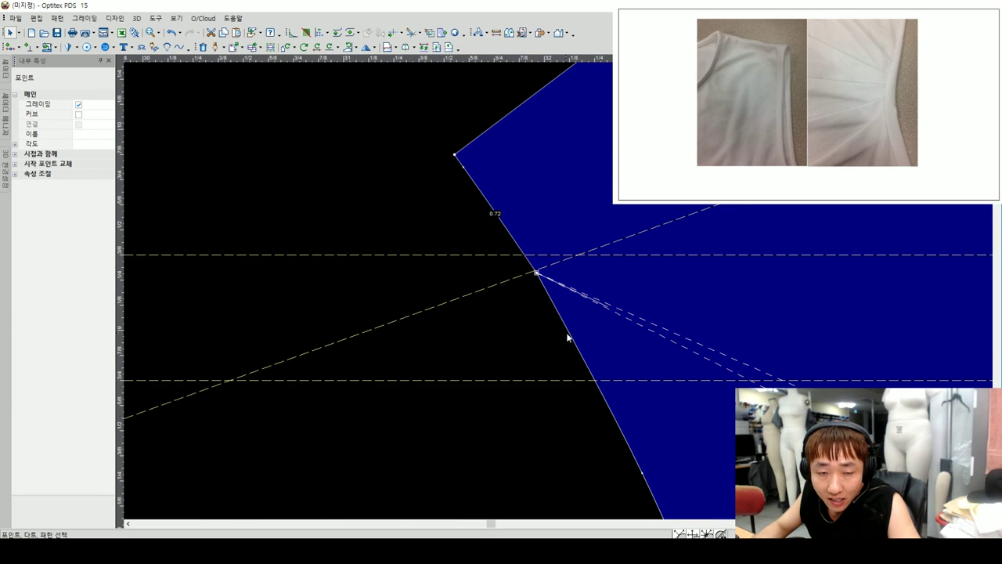
pyautogui.scroll(-2, 561, 302)
pyautogui.scroll(-2, 562, 299)
pyautogui.press('Escape')
pyautogui.scroll(-2, 561, 293)
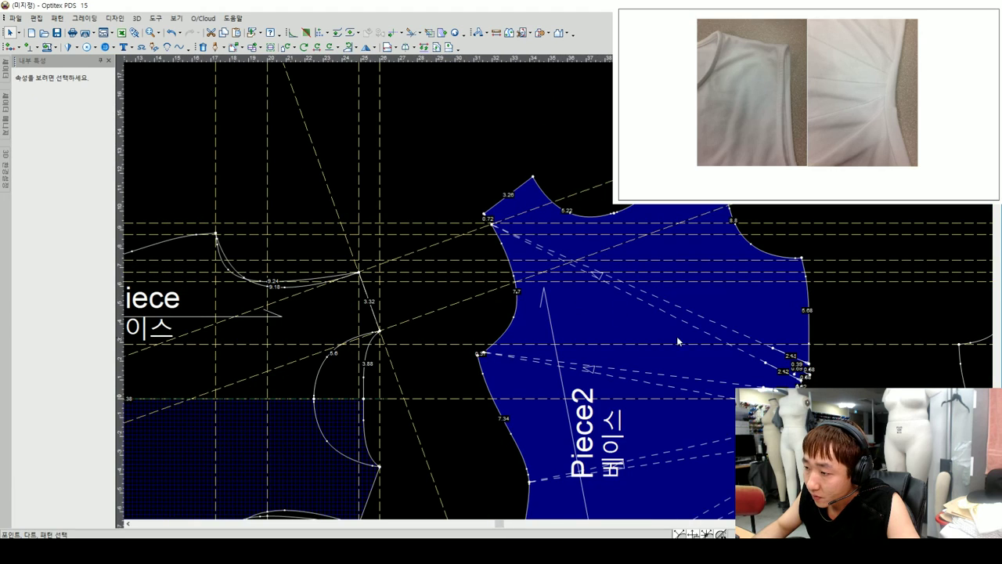
pyautogui.click(799, 362)
pyautogui.scroll(2, 583, 314)
pyautogui.click(583, 315)
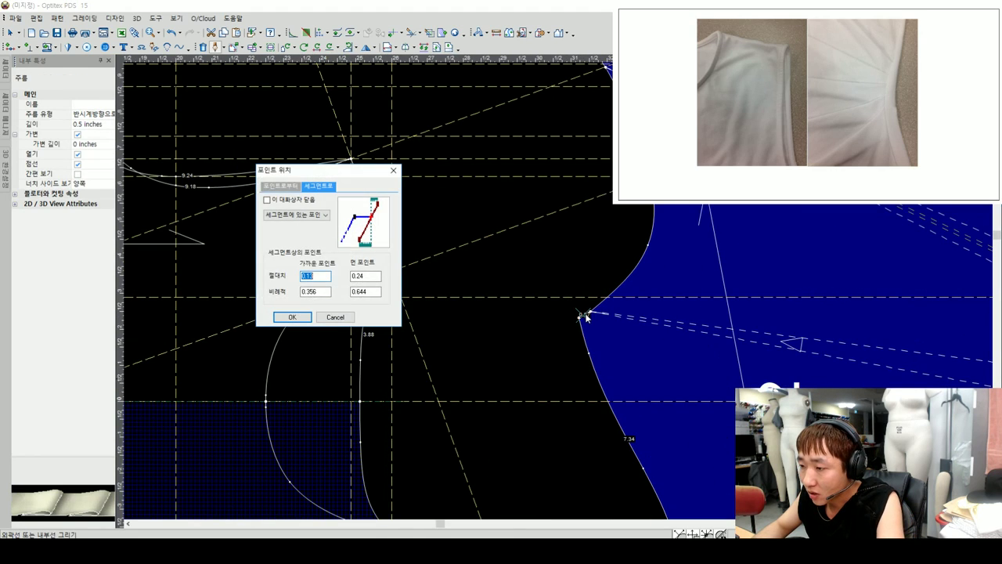
pyautogui.press('Return')
pyautogui.scroll(-1, 522, 398)
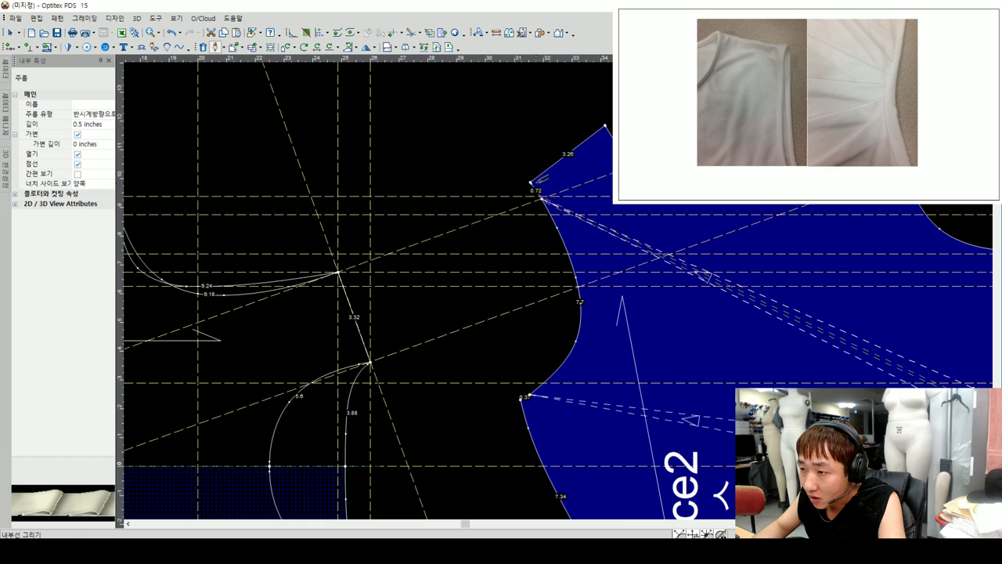
pyautogui.rightClick(502, 152)
pyautogui.click(530, 196)
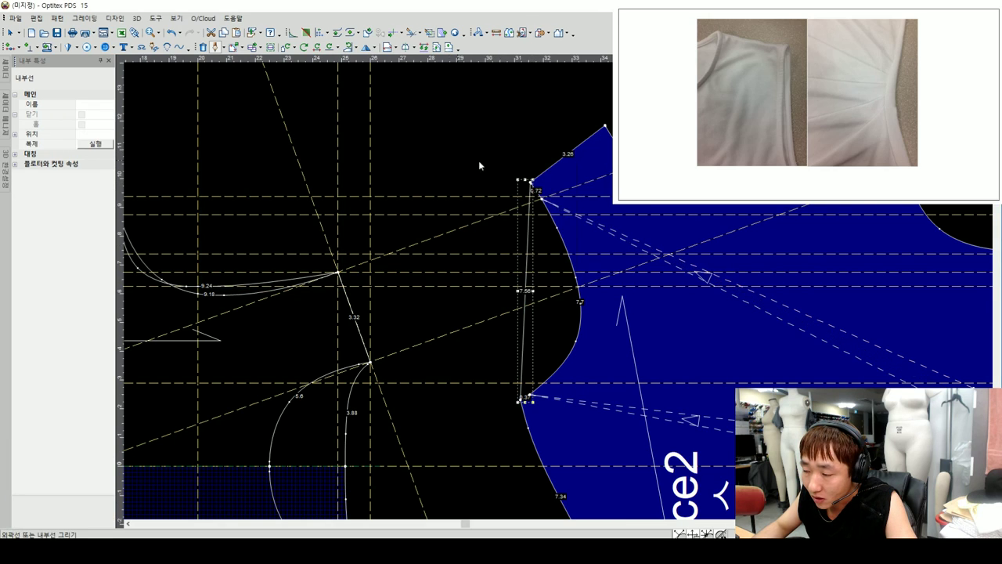
# - Move an armhole point by exact offsets so the internal line traces the concave outer edge
pyautogui.scroll(1, 520, 258)
pyautogui.scroll(1, 520, 258)
pyautogui.click(517, 254)
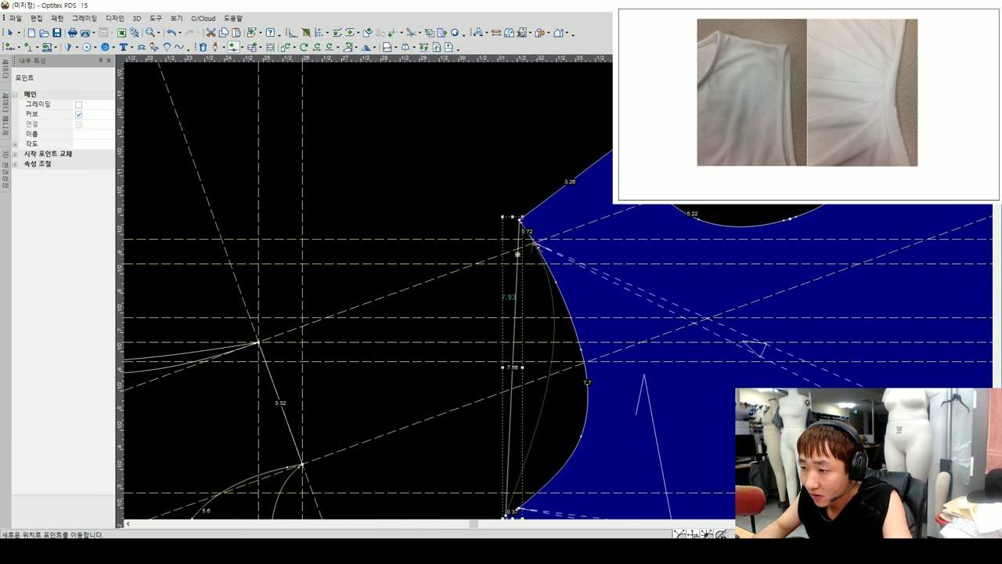
pyautogui.scroll(-1, 470, 204)
pyautogui.scroll(1, 489, 356)
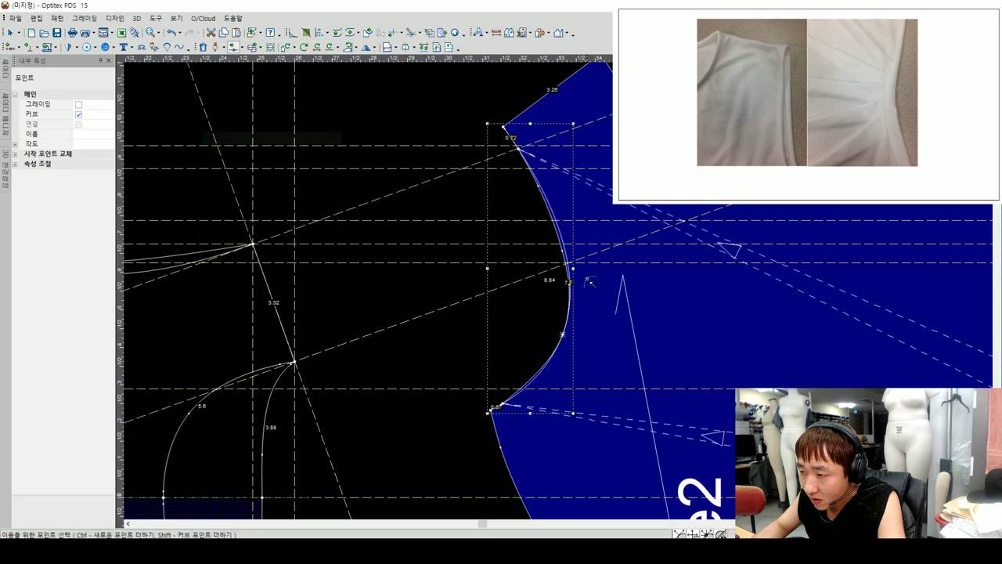
pyautogui.scroll(1, 564, 282)
pyautogui.rightClick(524, 272)
pyautogui.press('Return')
pyautogui.scroll(1, 548, 290)
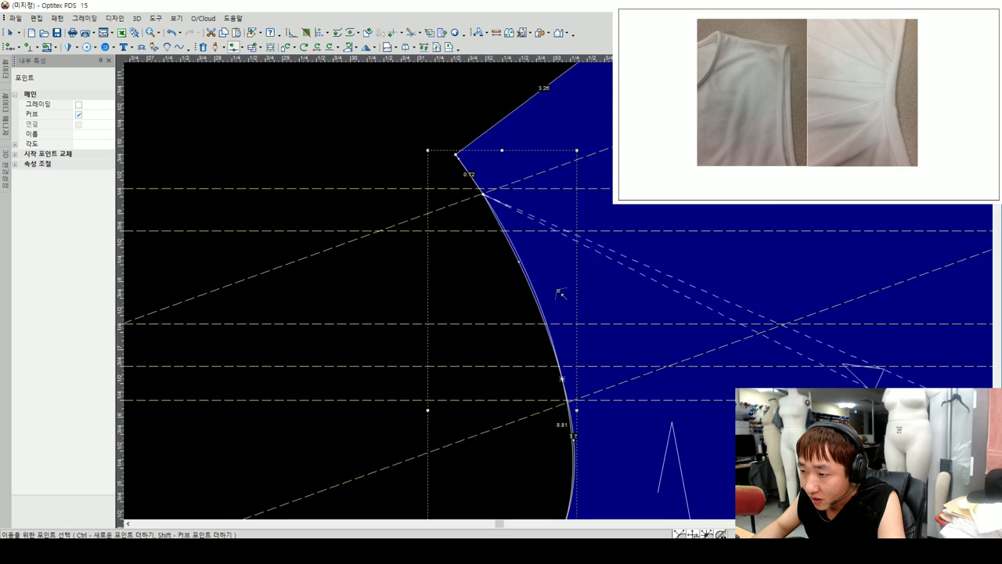
pyautogui.scroll(1, 519, 271)
pyautogui.scroll(-1, 524, 302)
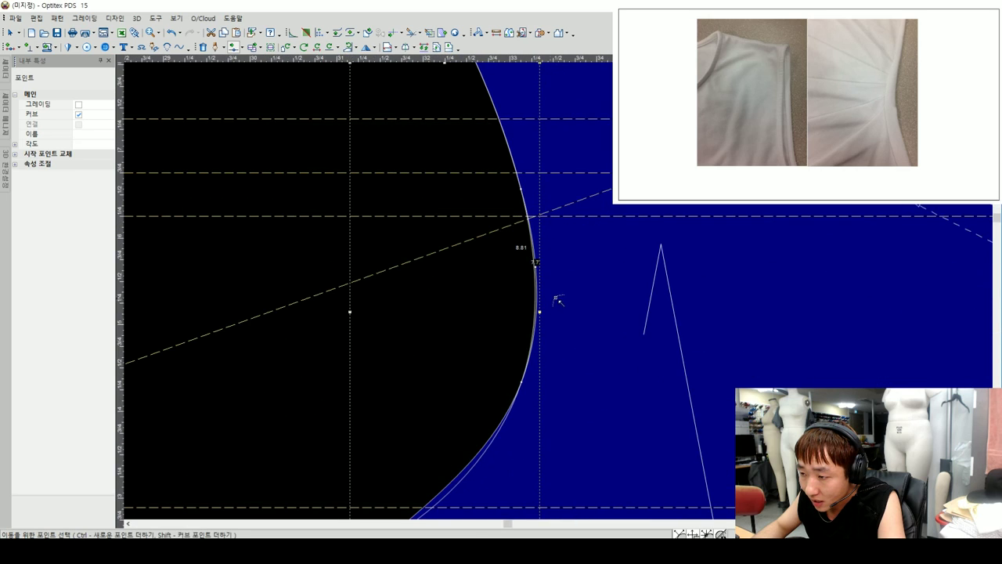
pyautogui.scroll(-1, 555, 296)
pyautogui.scroll(1, 540, 321)
pyautogui.scroll(-1, 564, 318)
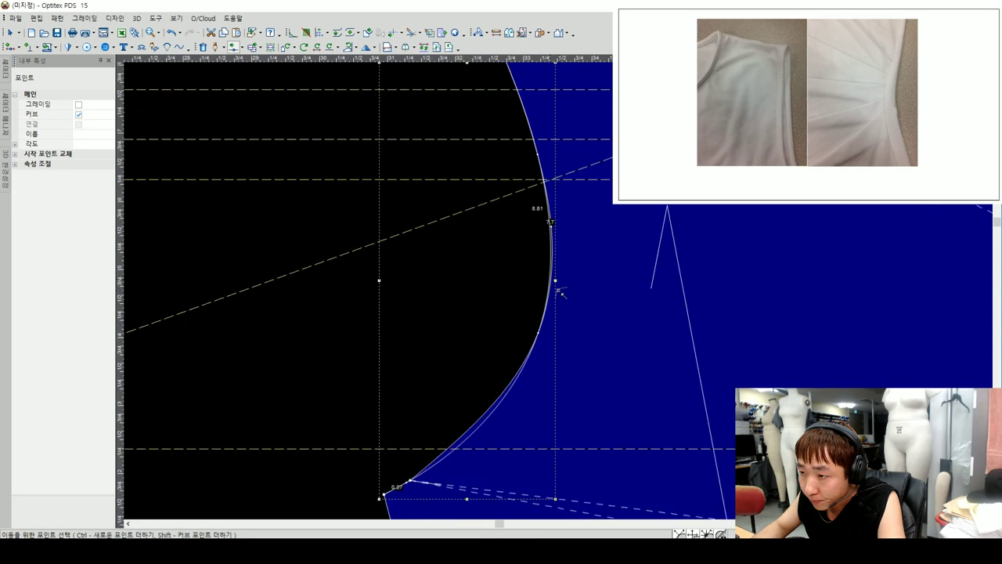
pyautogui.scroll(1, 557, 287)
# - Leave point editing and select the new inner armhole curve
pyautogui.press('Escape')
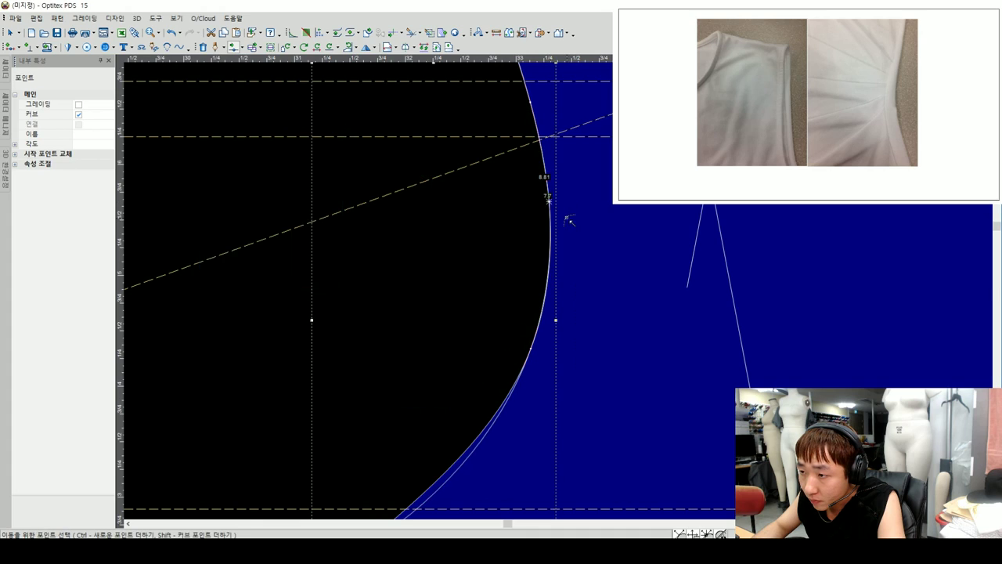
pyautogui.scroll(-1, 556, 314)
pyautogui.press('Escape')
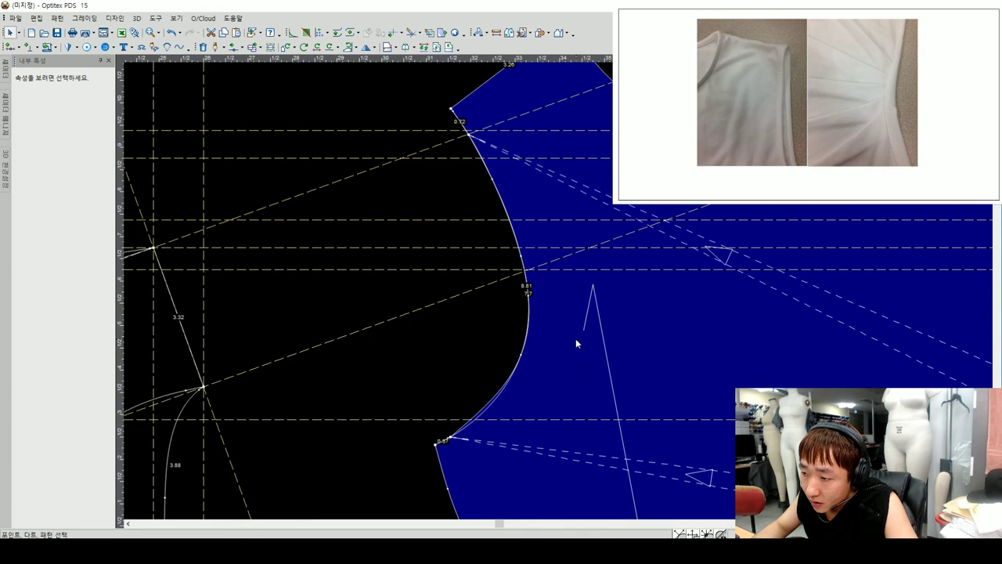
pyautogui.click(481, 421)
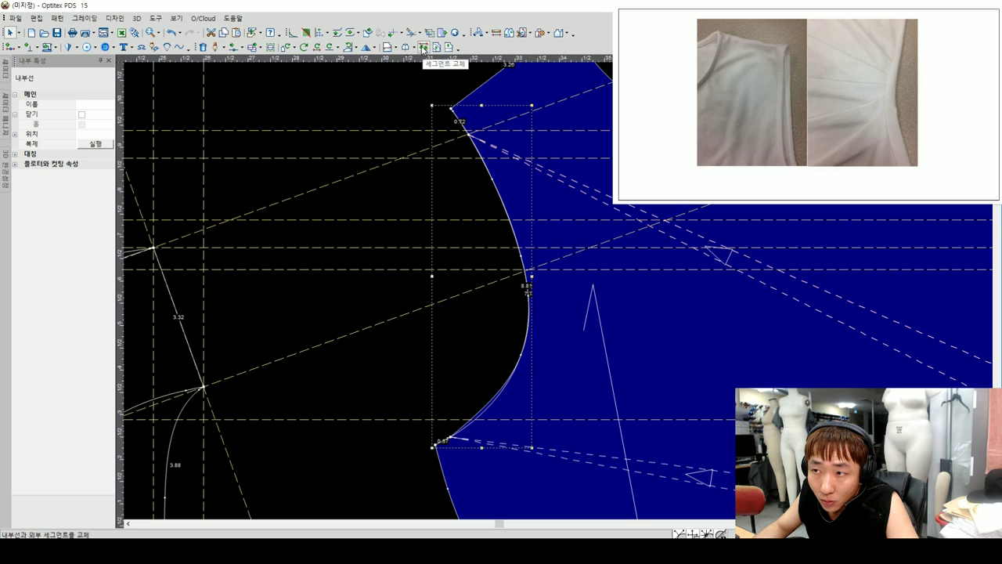
# - Replace Piece2's armhole edge with the inner curve using Replace Segment, picking both ends of each
pyautogui.click(423, 48)
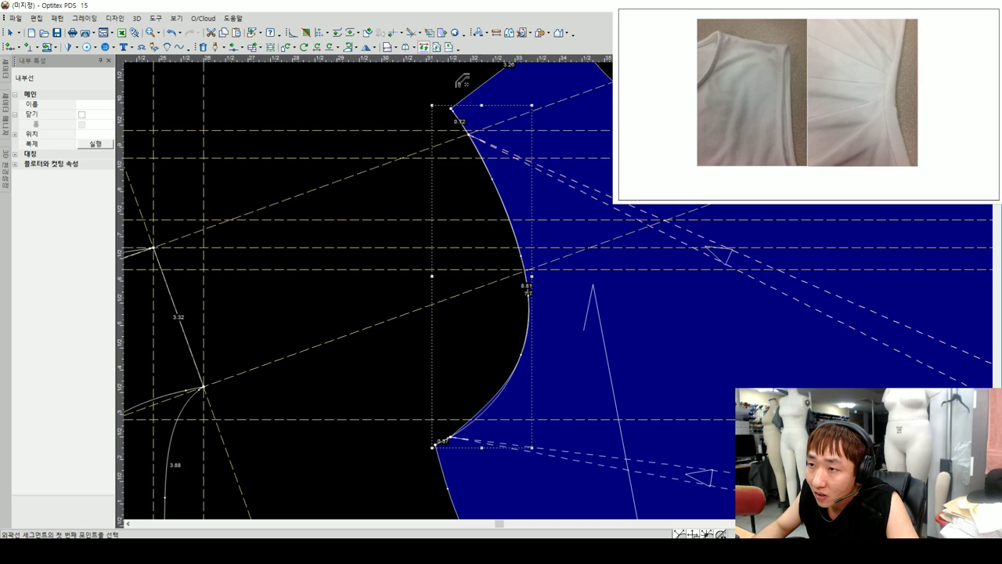
pyautogui.scroll(-2, 546, 338)
pyautogui.scroll(1, 546, 339)
pyautogui.scroll(1, 546, 338)
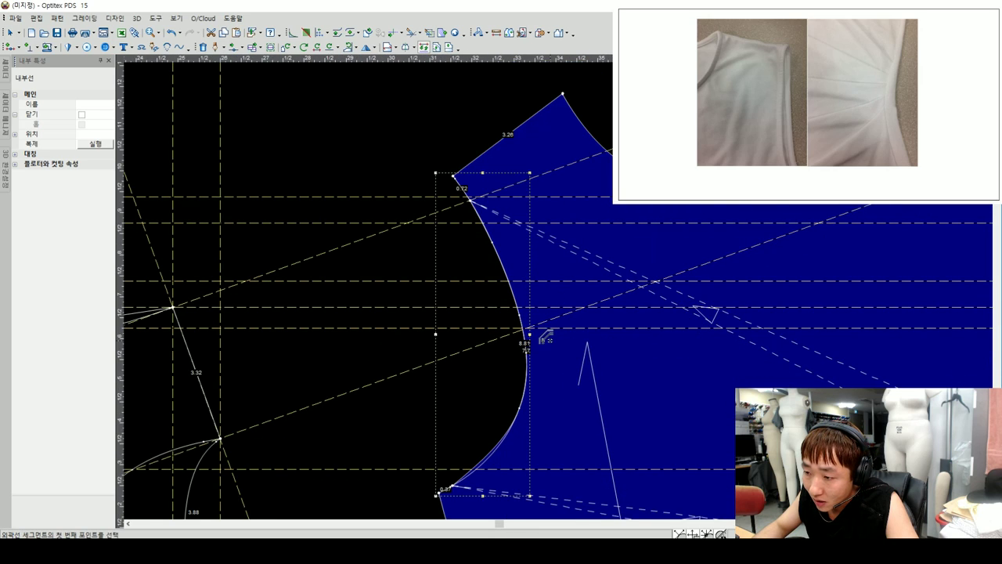
pyautogui.click(435, 492)
pyautogui.click(454, 176)
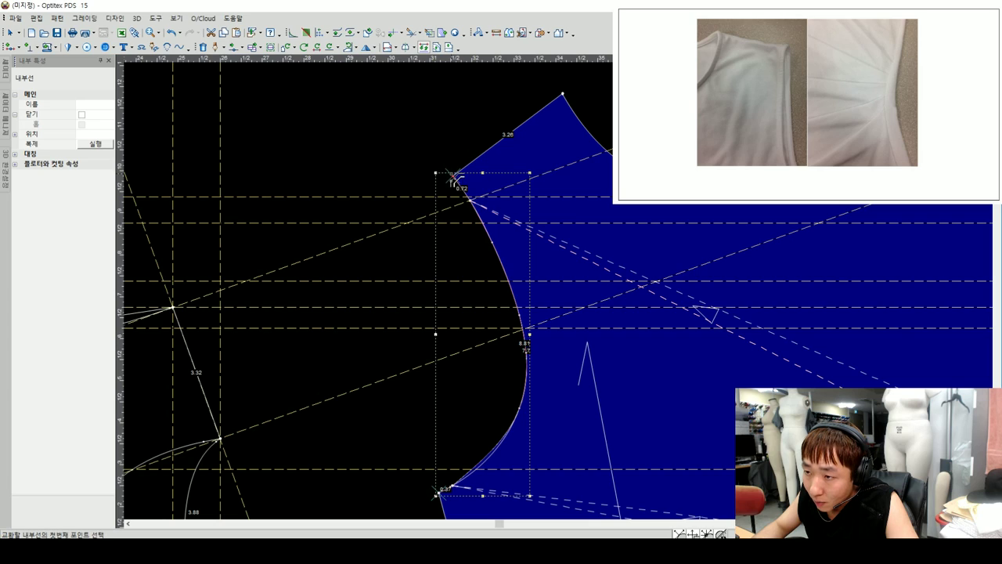
pyautogui.click(445, 492)
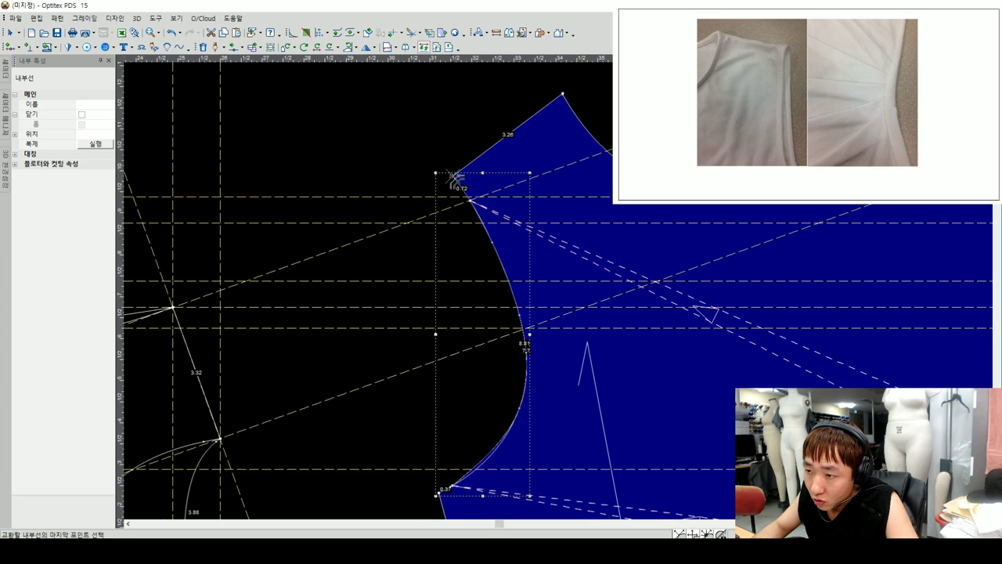
pyautogui.click(456, 178)
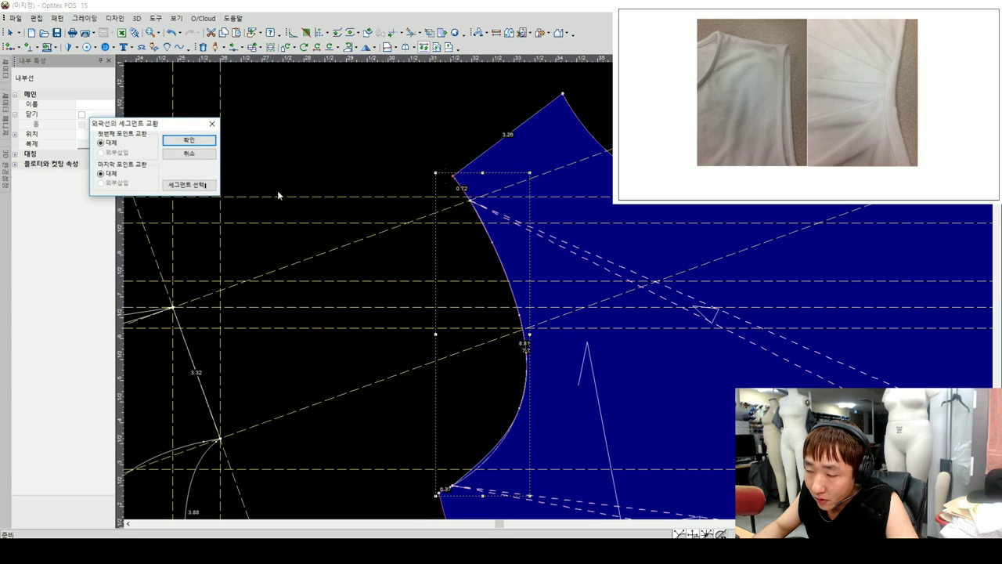
pyautogui.click(188, 142)
# - Drag the leftover inner curve aside and select it
pyautogui.scroll(-3, 401, 249)
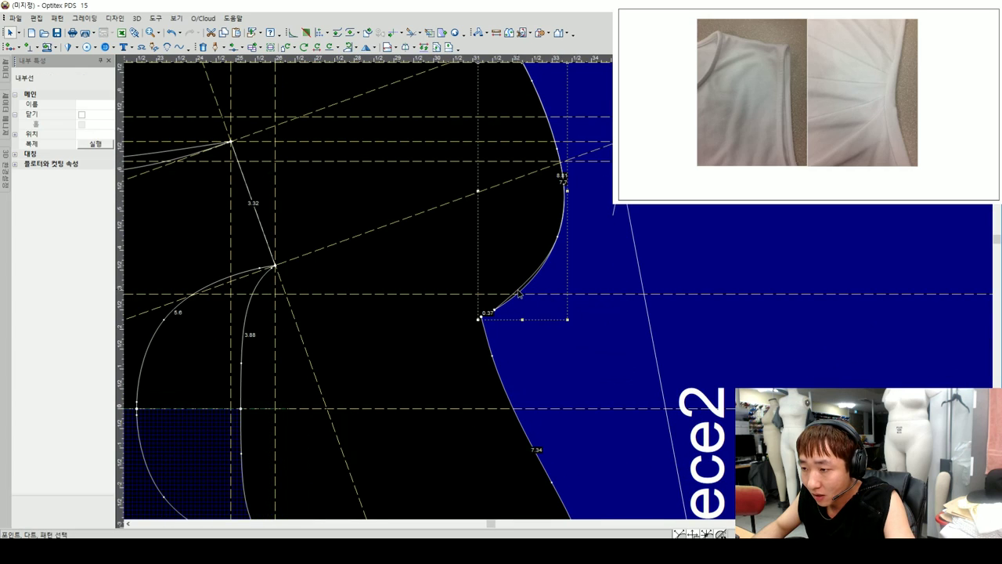
pyautogui.moveTo(518, 293)
pyautogui.mouseDown()
pyautogui.moveTo(592, 316)
pyautogui.moveTo(549, 319)
pyautogui.mouseUp()
pyautogui.scroll(-2, 548, 320)
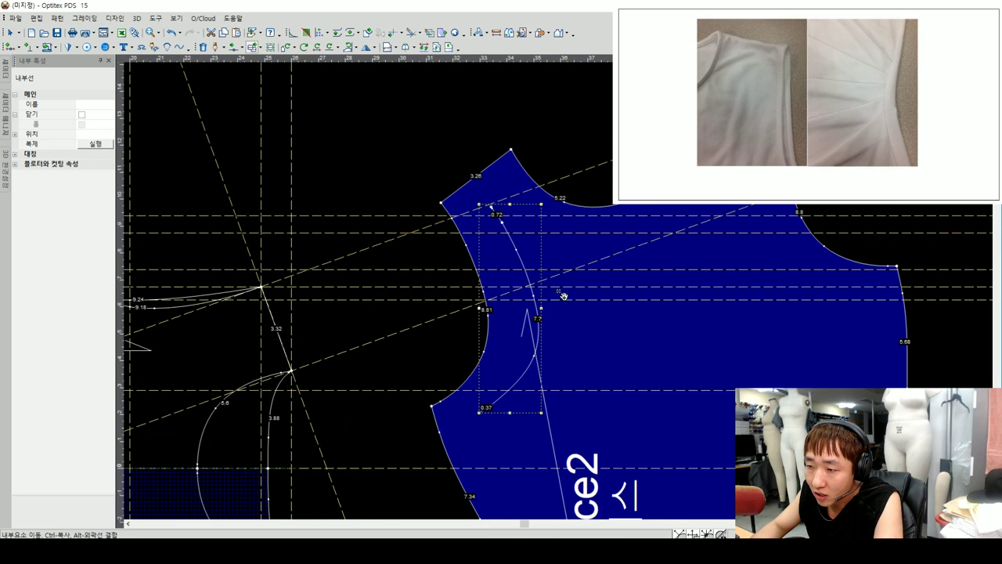
pyautogui.moveTo(503, 265); pyautogui.dragTo(503, 253)
pyautogui.click(520, 263)
# - Delete the leftover inner curve from Piece2
pyautogui.press('Delete')
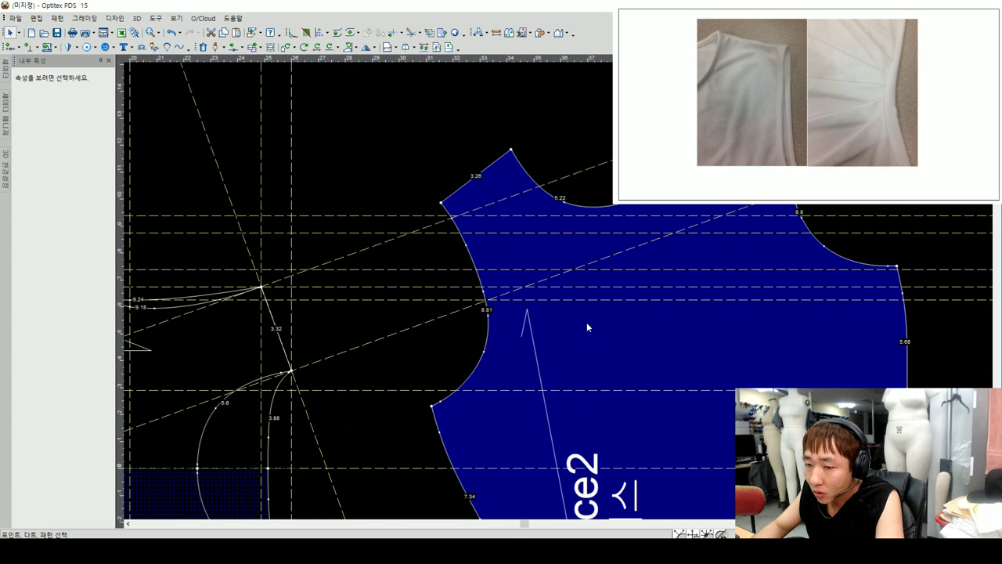
pyautogui.scroll(-1, 557, 292)
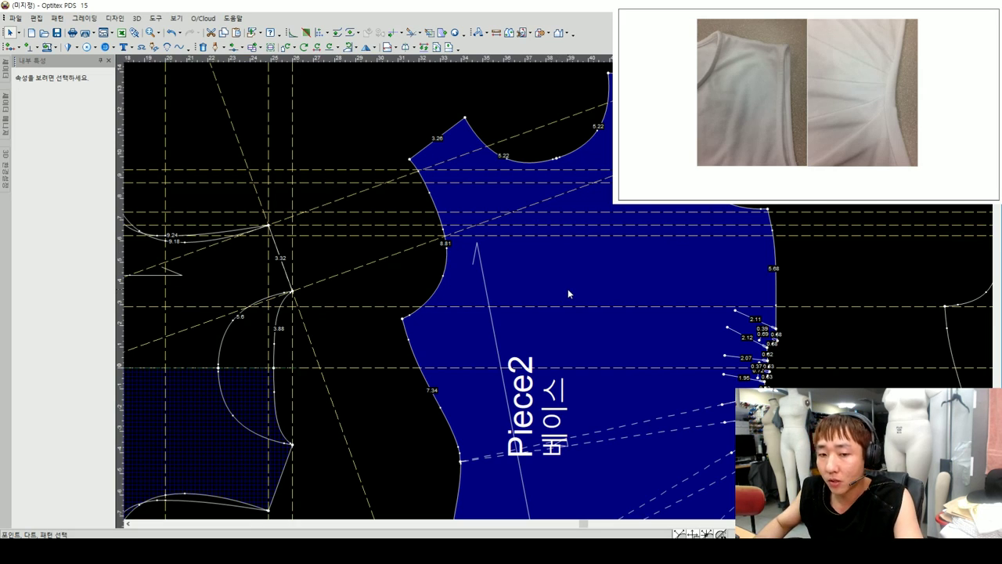
pyautogui.scroll(-1, 568, 290)
pyautogui.scroll(1, 561, 296)
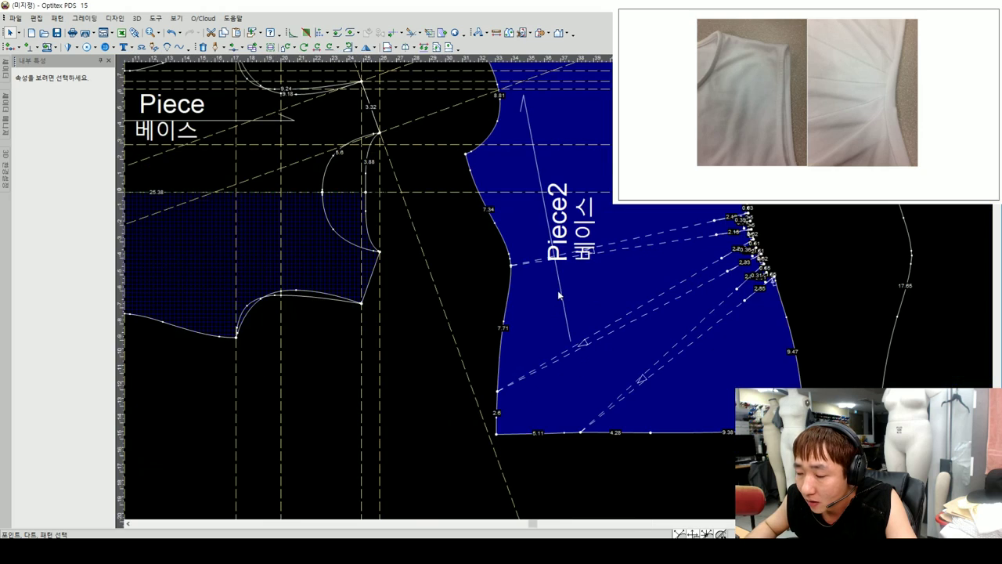
pyautogui.scroll(1, 525, 395)
# - Start drawing a line on Piece2 with exact positions, then abandon it
pyautogui.press('d')
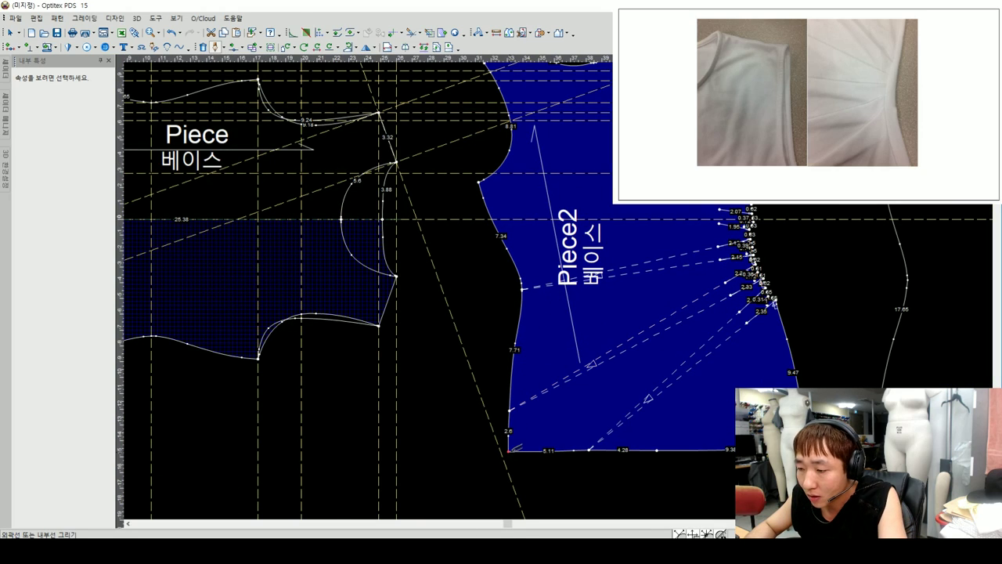
pyautogui.press('Return')
pyautogui.press('Return')
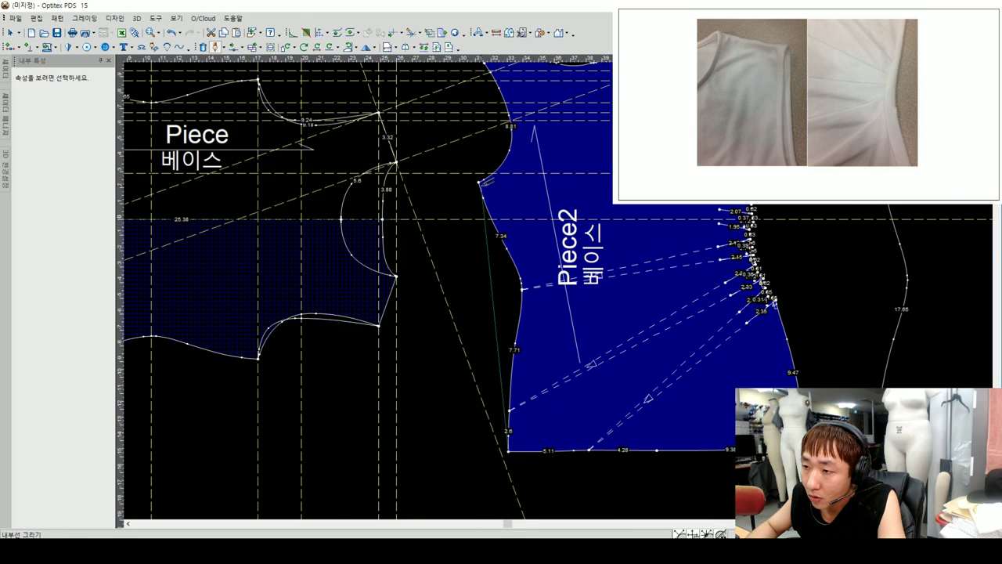
pyautogui.press('Return')
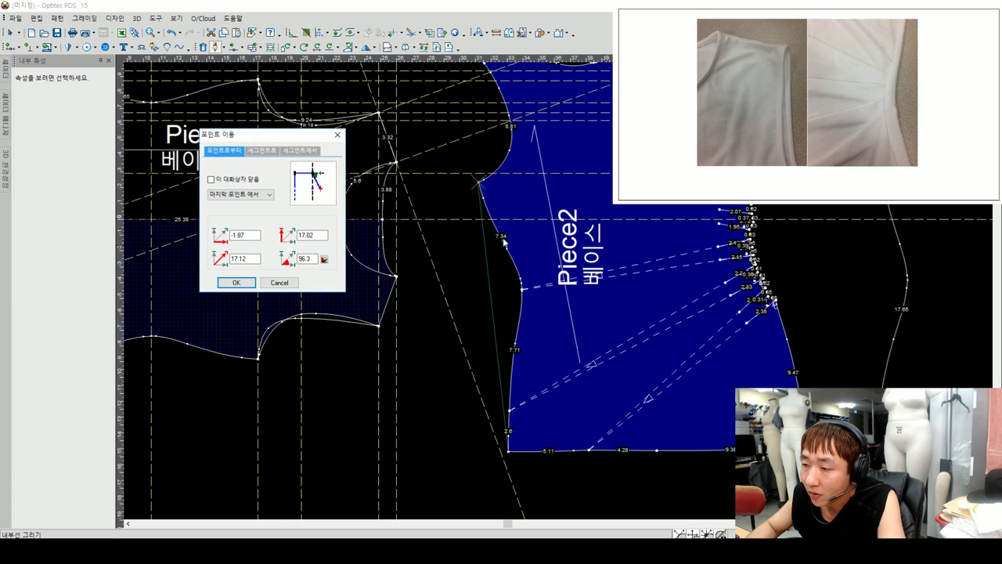
pyautogui.click(293, 283)
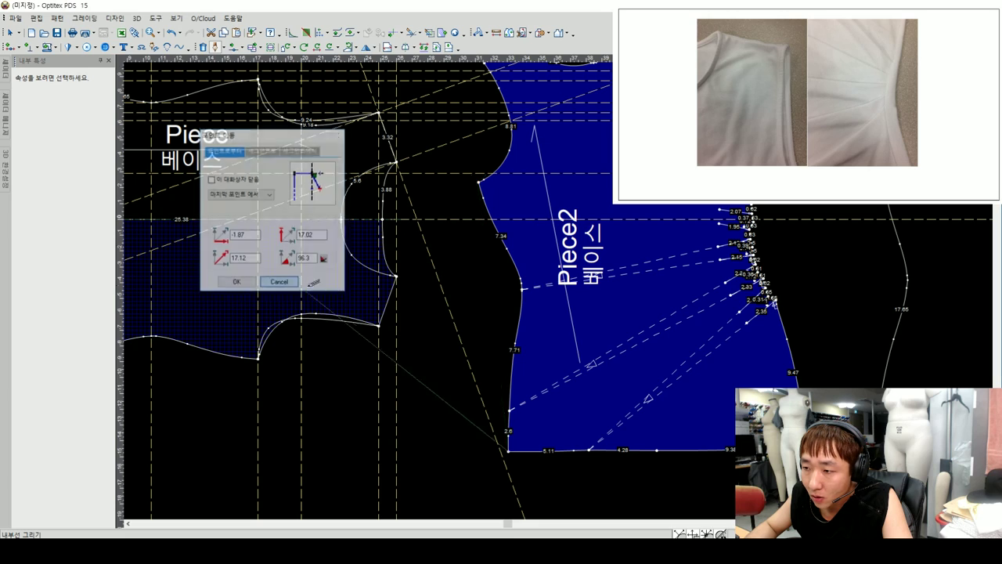
# - Delete the extra point on Piece2's left side seam and the lower-left dart point
pyautogui.scroll(1, 559, 296)
pyautogui.click(554, 297)
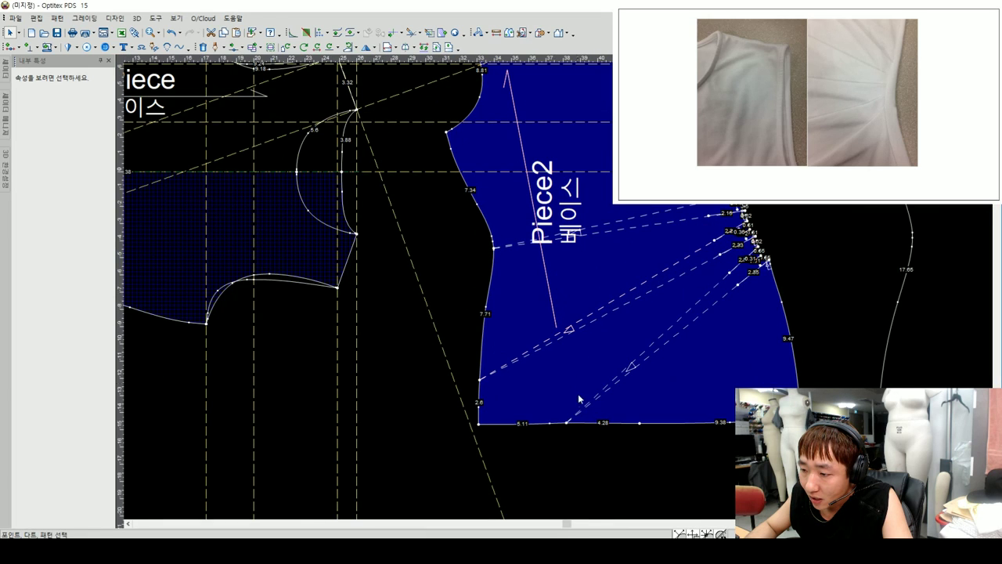
pyautogui.scroll(1, 546, 266)
pyautogui.click(559, 296)
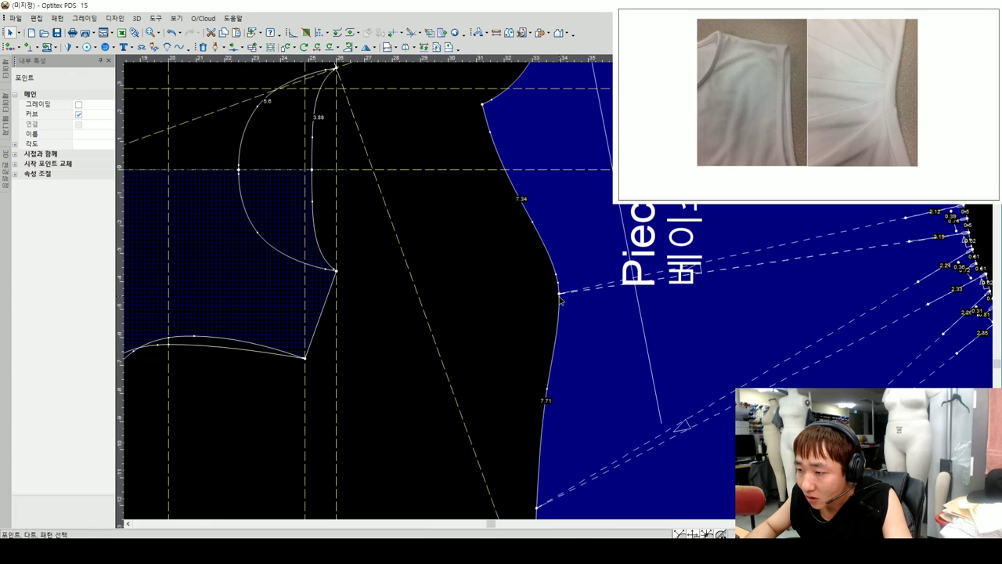
pyautogui.scroll(1, 559, 292)
pyautogui.scroll(1, 557, 291)
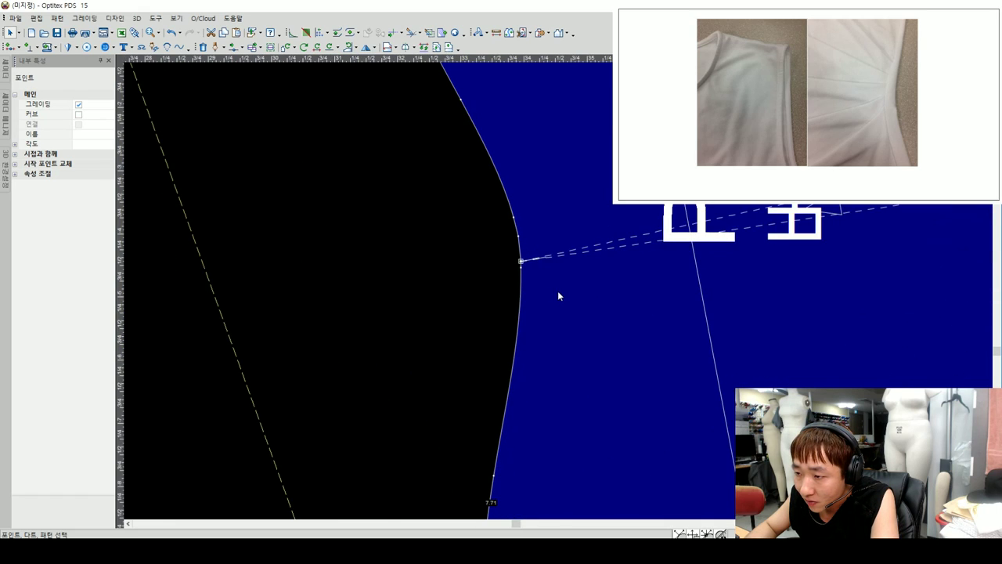
pyautogui.press('Delete')
pyautogui.scroll(-2, 577, 320)
pyautogui.click(487, 386)
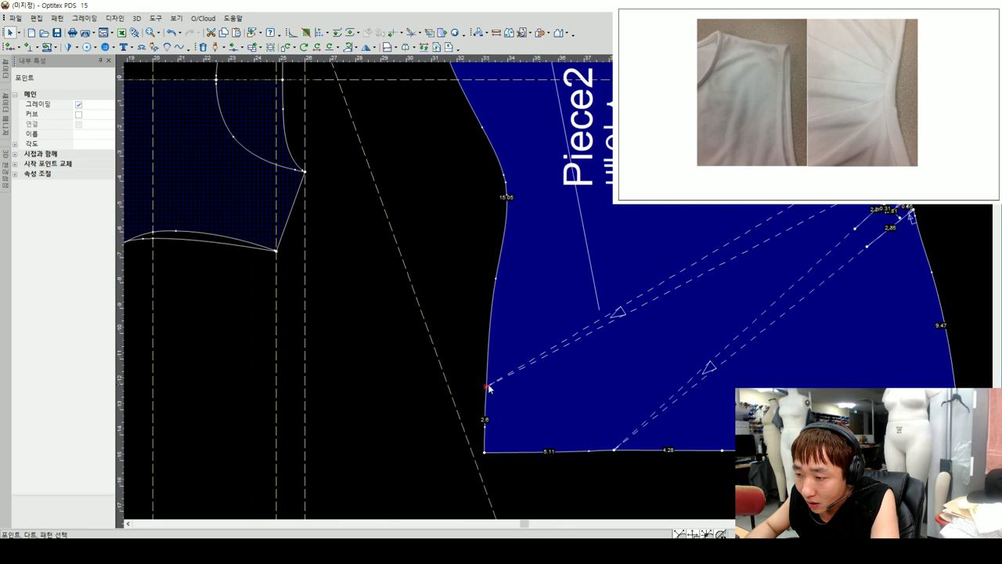
pyautogui.press('Delete')
pyautogui.scroll(-2, 552, 352)
pyautogui.scroll(-2, 559, 296)
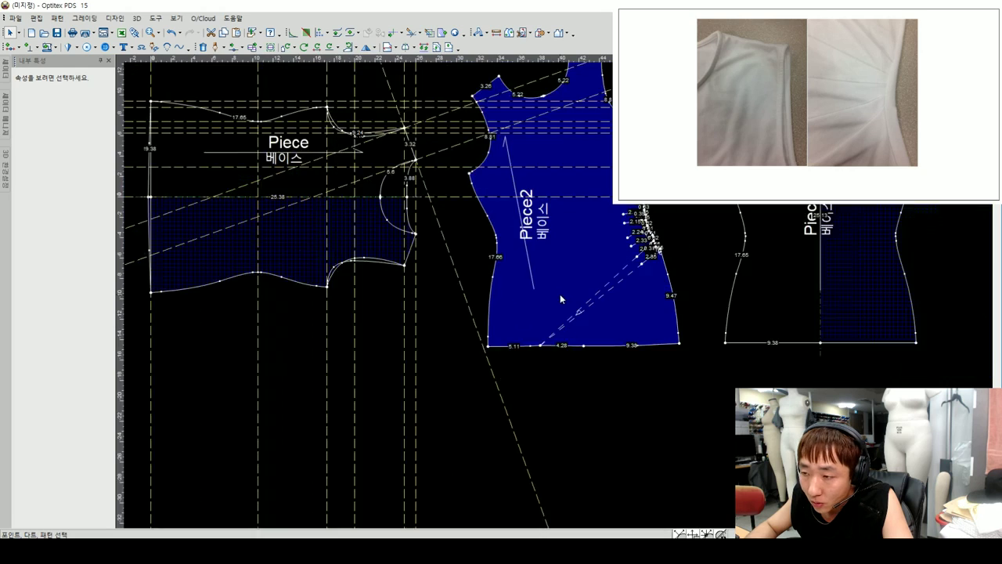
pyautogui.scroll(2, 549, 290)
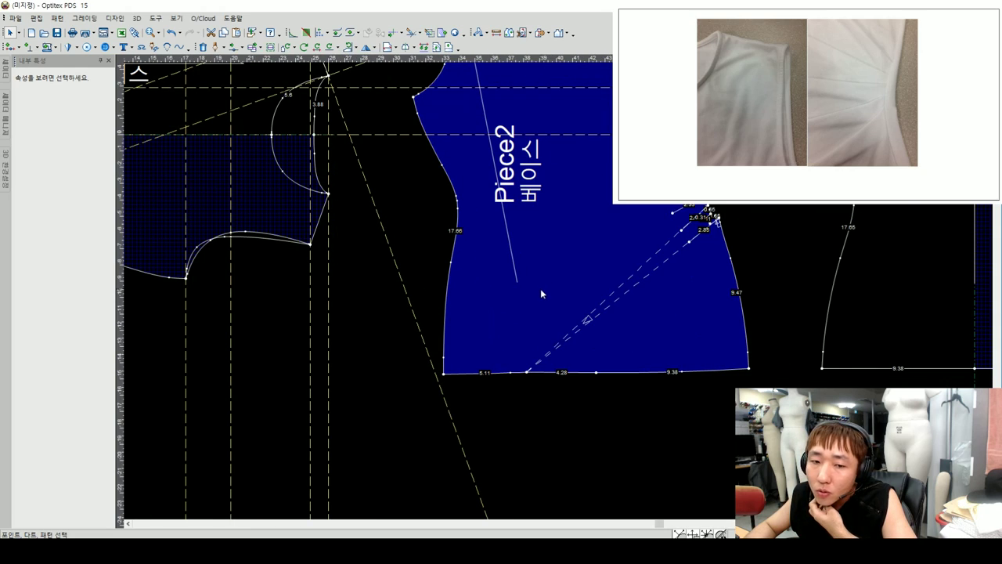
pyautogui.scroll(-1, 549, 282)
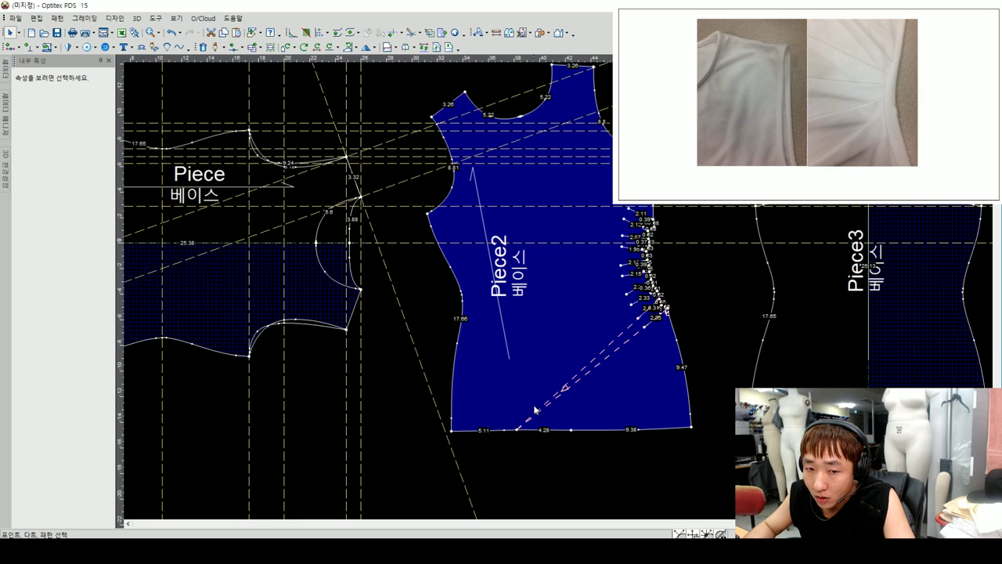
pyautogui.scroll(1, 535, 409)
pyautogui.click(534, 321)
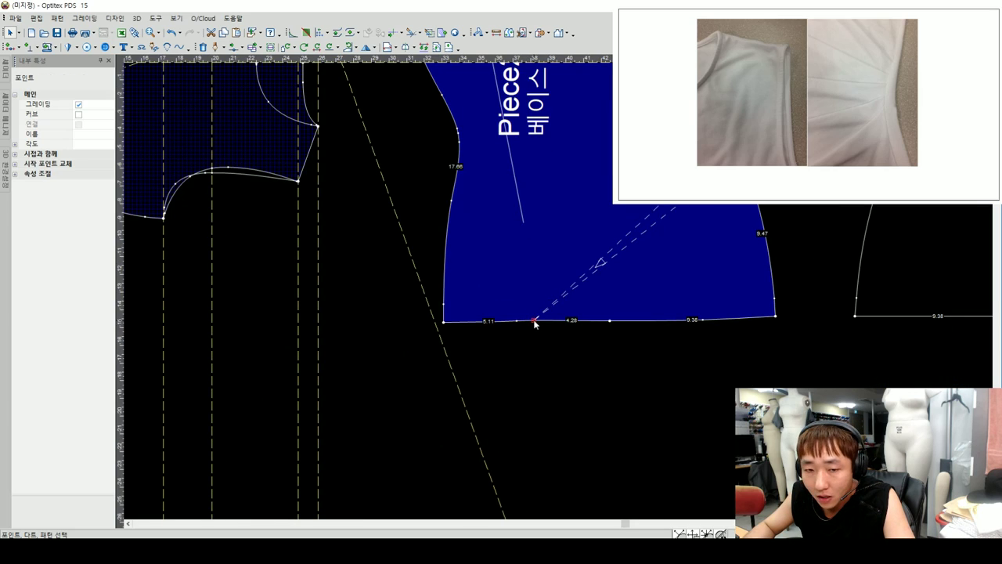
pyautogui.scroll(1, 535, 324)
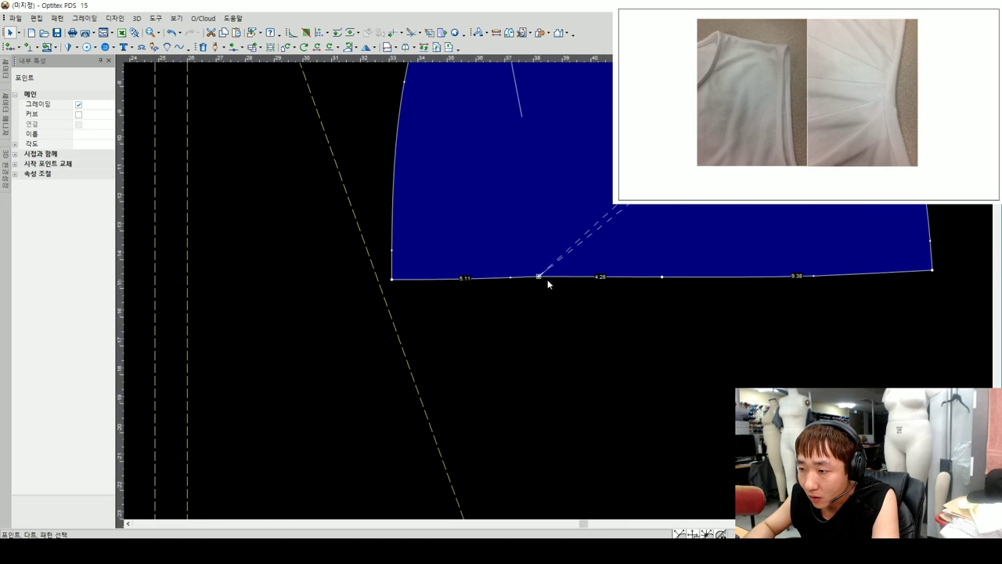
pyautogui.press('Delete')
pyautogui.click(510, 278)
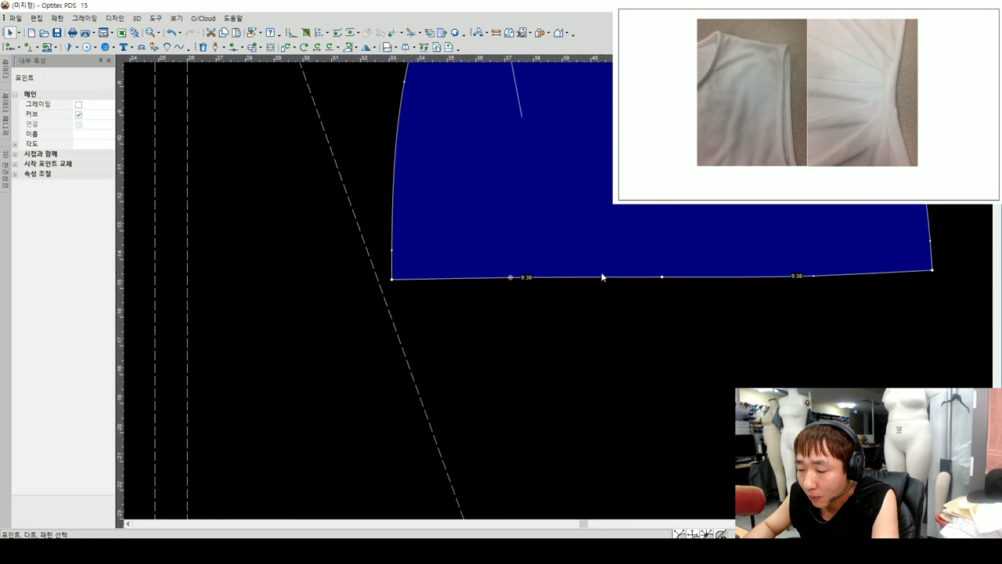
pyautogui.press('Escape')
pyautogui.scroll(-1, 602, 276)
pyautogui.scroll(-1, 559, 293)
pyautogui.scroll(-1, 559, 295)
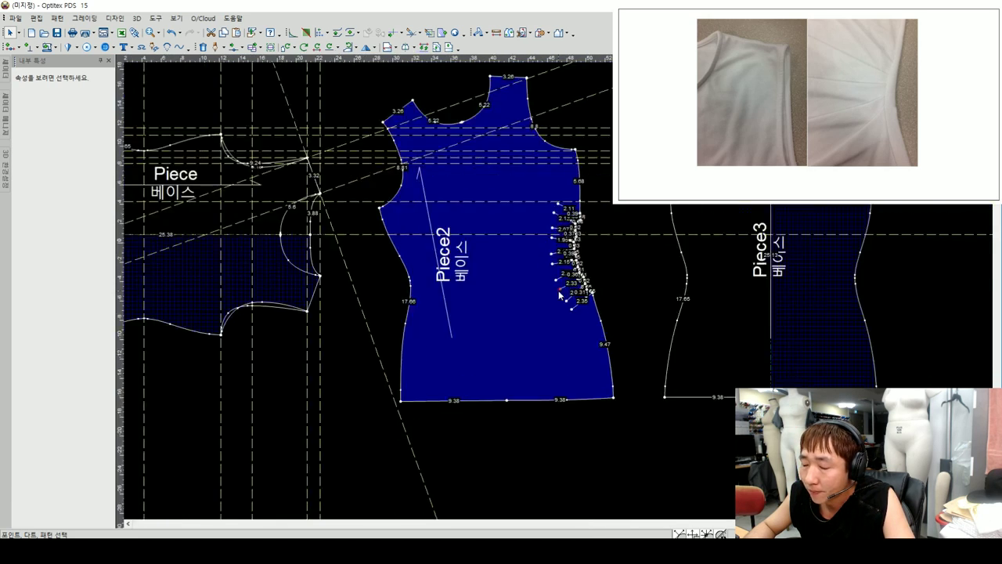
pyautogui.scroll(1, 559, 295)
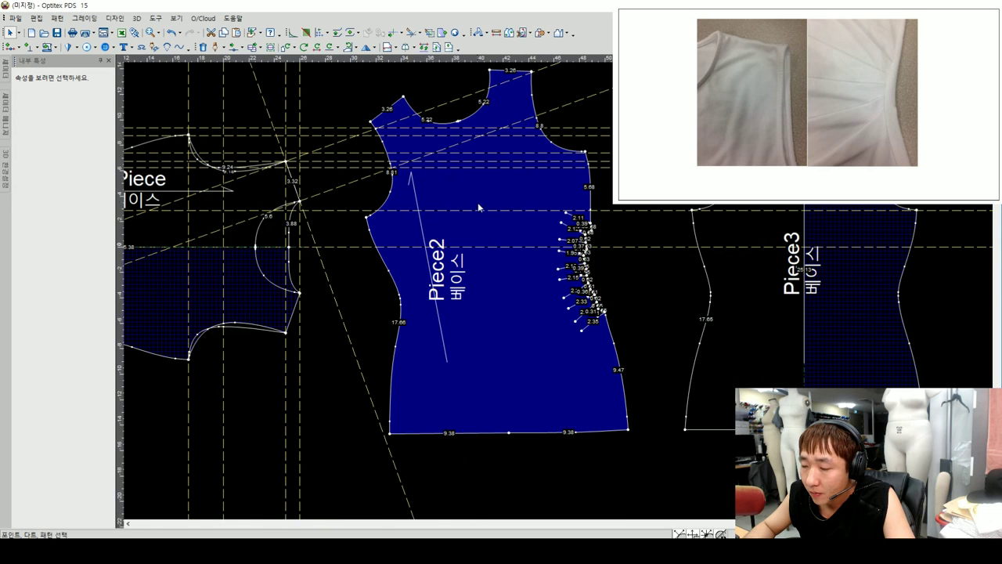
pyautogui.scroll(2, 493, 273)
pyautogui.scroll(-2, 559, 289)
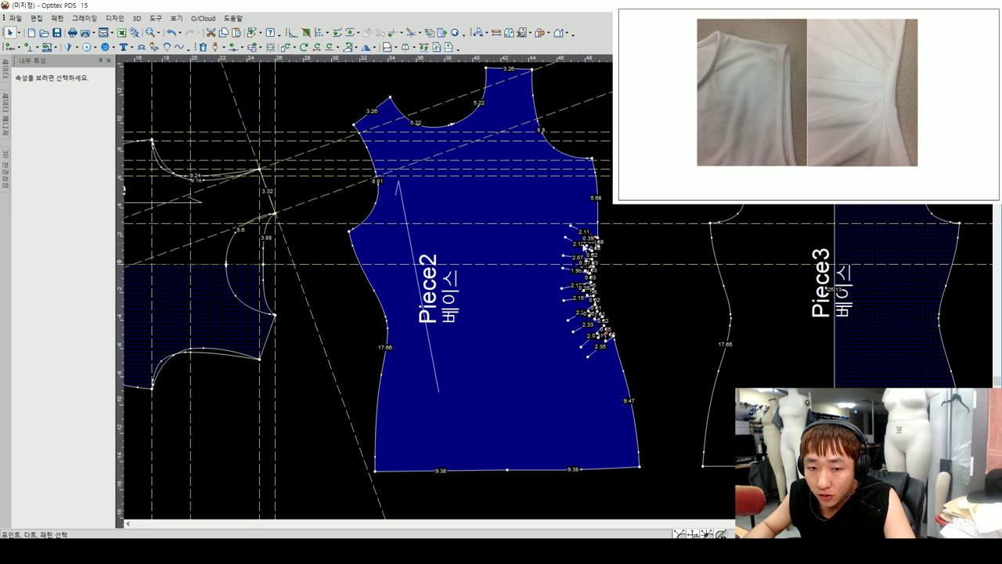
pyautogui.scroll(-1, 574, 288)
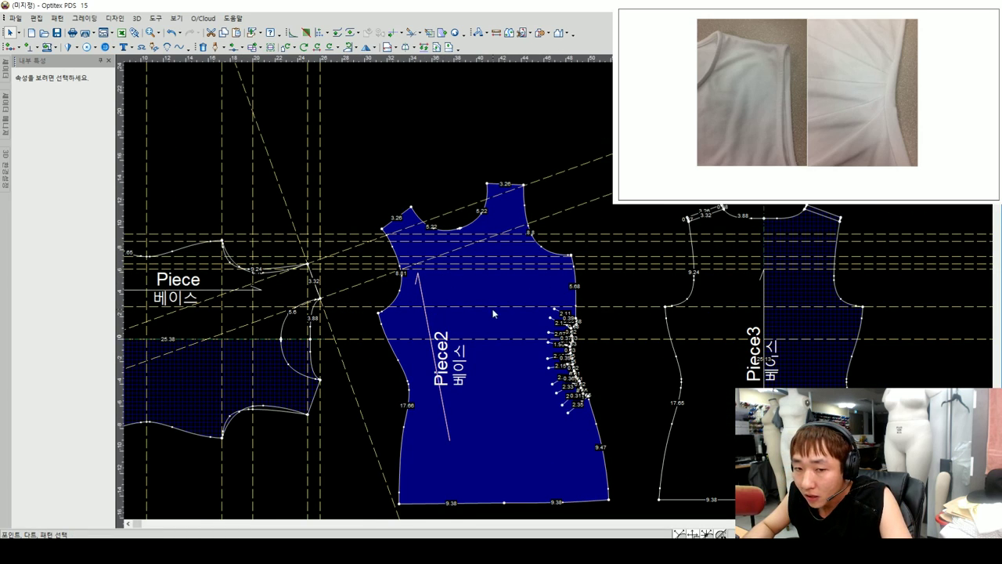
pyautogui.scroll(1, 559, 290)
pyautogui.scroll(1, 559, 290)
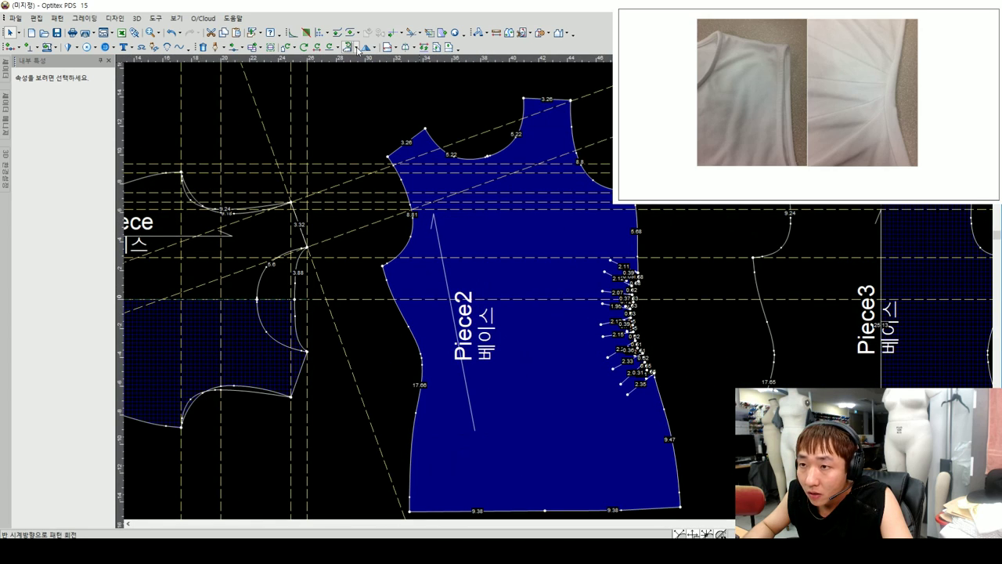
# - Level Piece2's shoulder line horizontally with Rotate Horizontal/Vertical
pyautogui.click(329, 48)
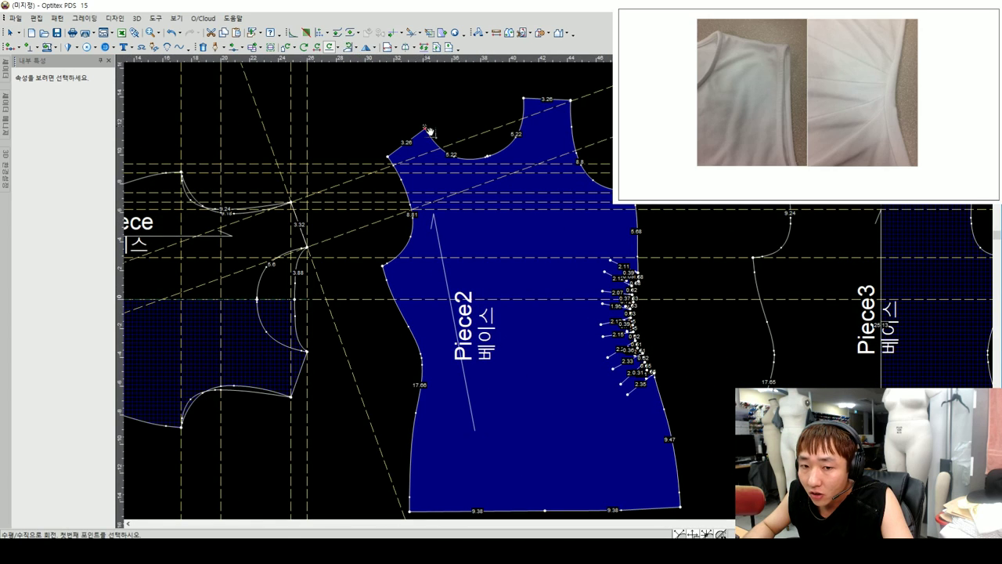
pyautogui.click(427, 129)
pyautogui.scroll(-1, 462, 368)
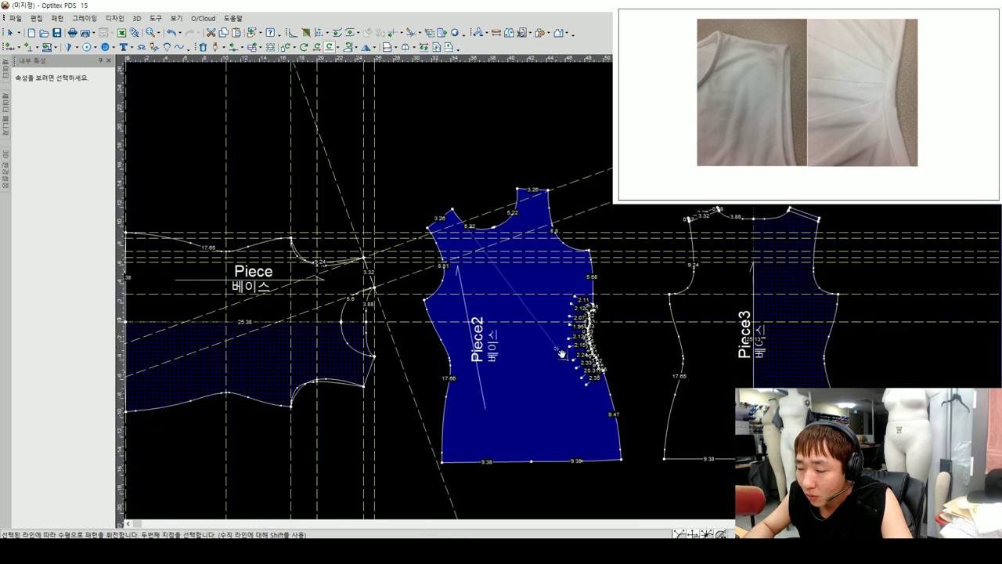
pyautogui.scroll(1, 561, 354)
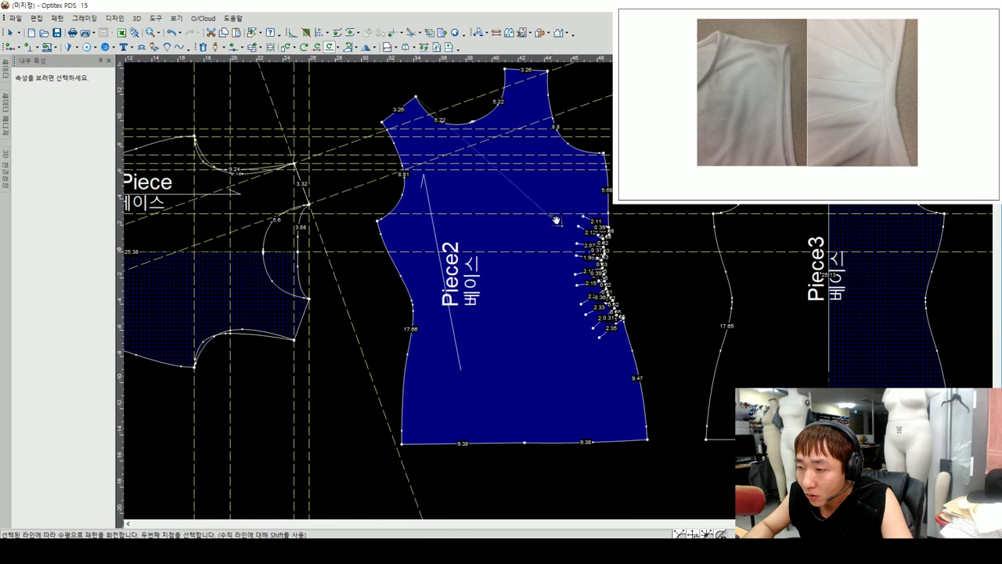
pyautogui.click(509, 72)
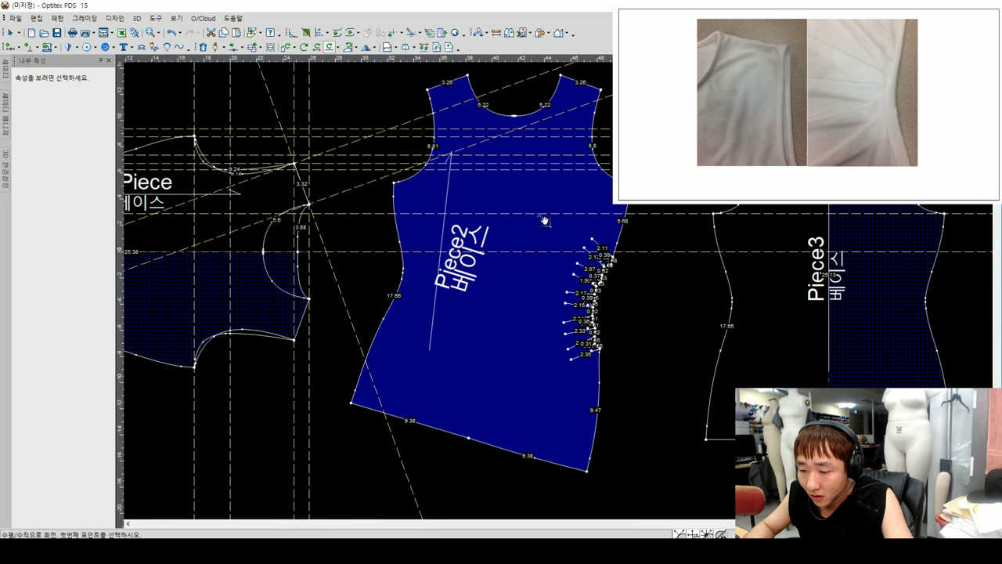
pyautogui.press('Escape')
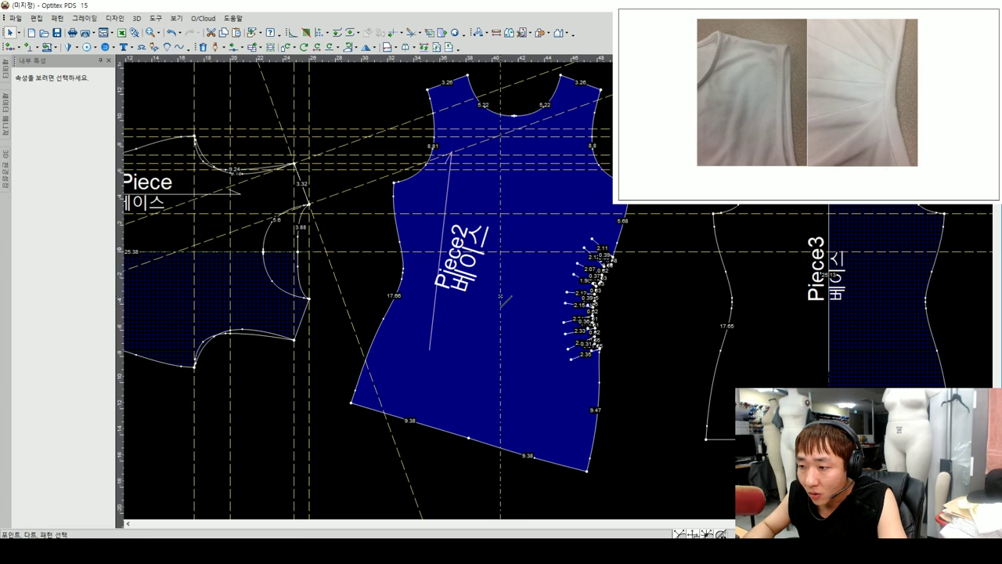
# - Make Piece2's grainline vertical and drag it toward the centre of the piece
pyautogui.click(505, 298)
pyautogui.click(501, 222)
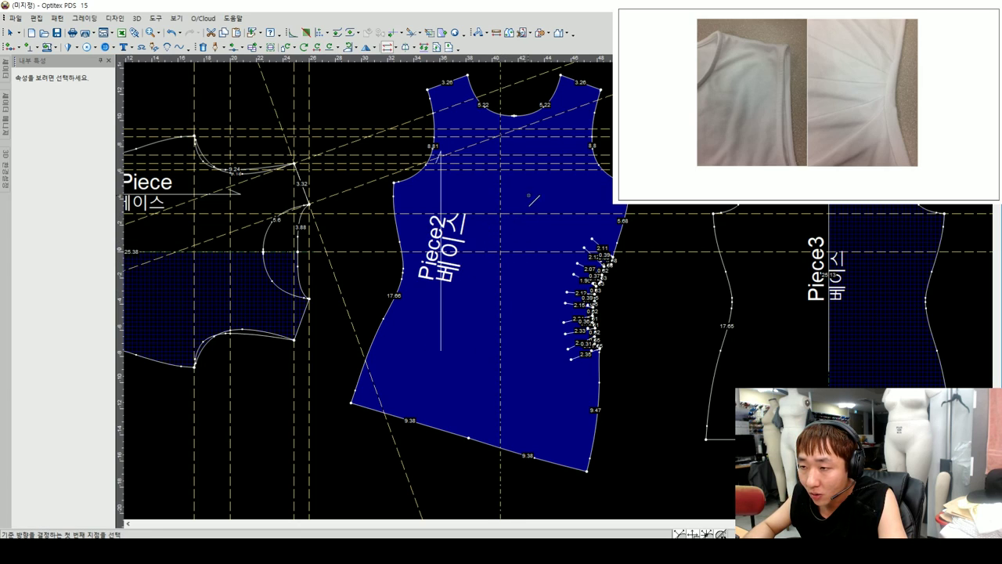
pyautogui.press('Escape')
pyautogui.moveTo(449, 159); pyautogui.dragTo(517, 152)
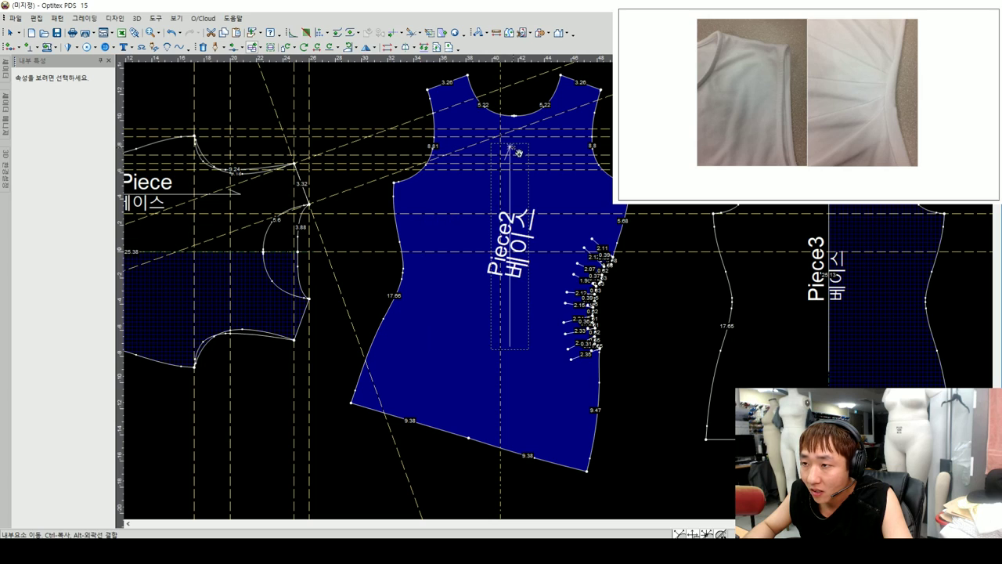
# - Rotate Piece2 by its two hem corners so the bottom hem runs horizontally
pyautogui.press('Escape')
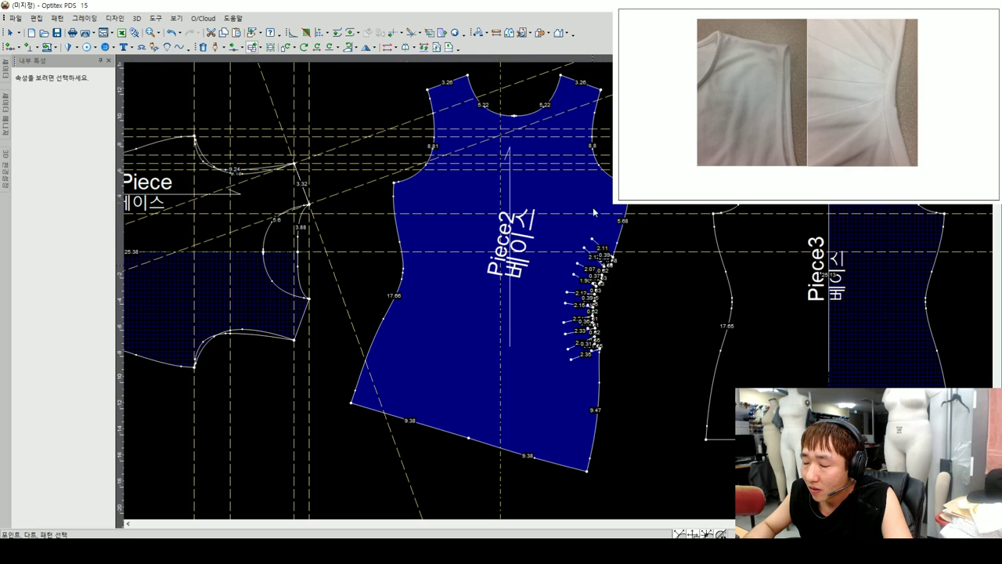
pyautogui.scroll(-2, 588, 188)
pyautogui.click(330, 47)
pyautogui.click(435, 330)
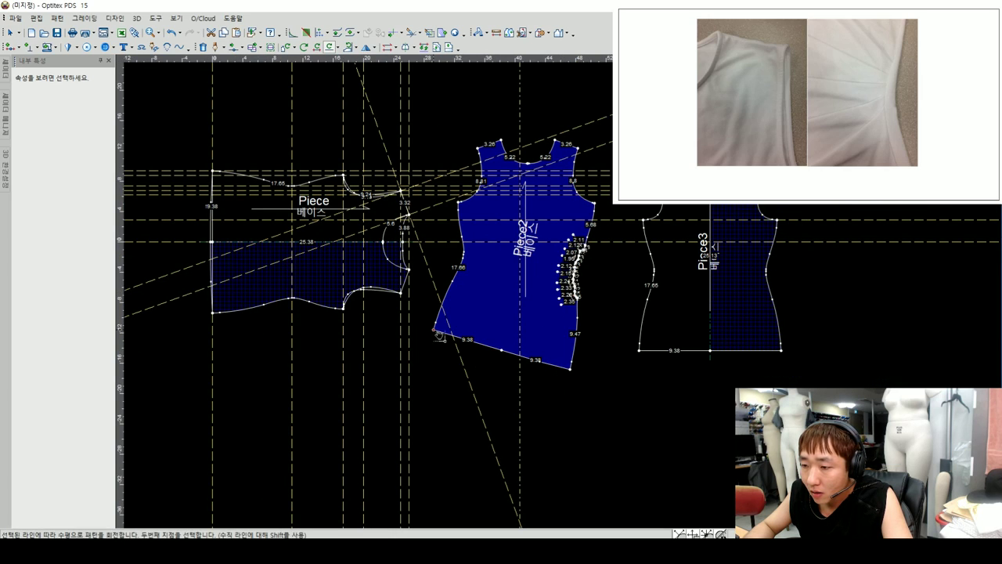
pyautogui.click(571, 368)
pyautogui.press('Escape')
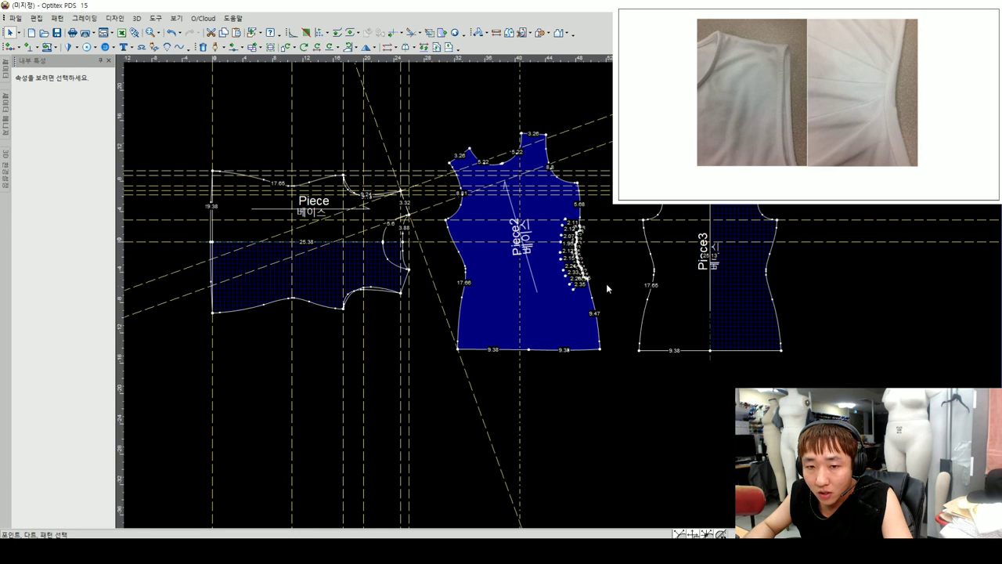
pyautogui.scroll(1, 558, 290)
pyautogui.scroll(1, 555, 292)
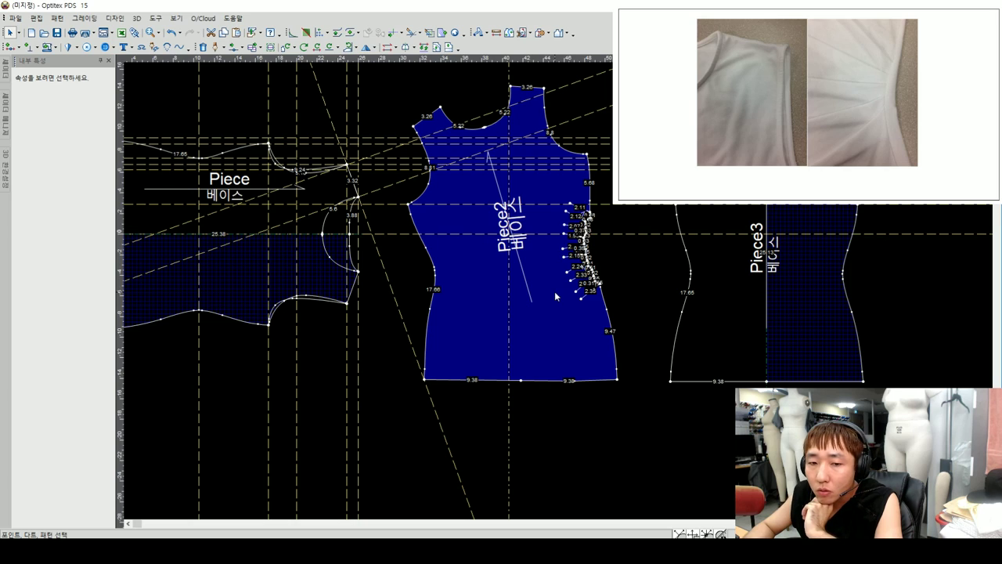
pyautogui.scroll(1, 582, 235)
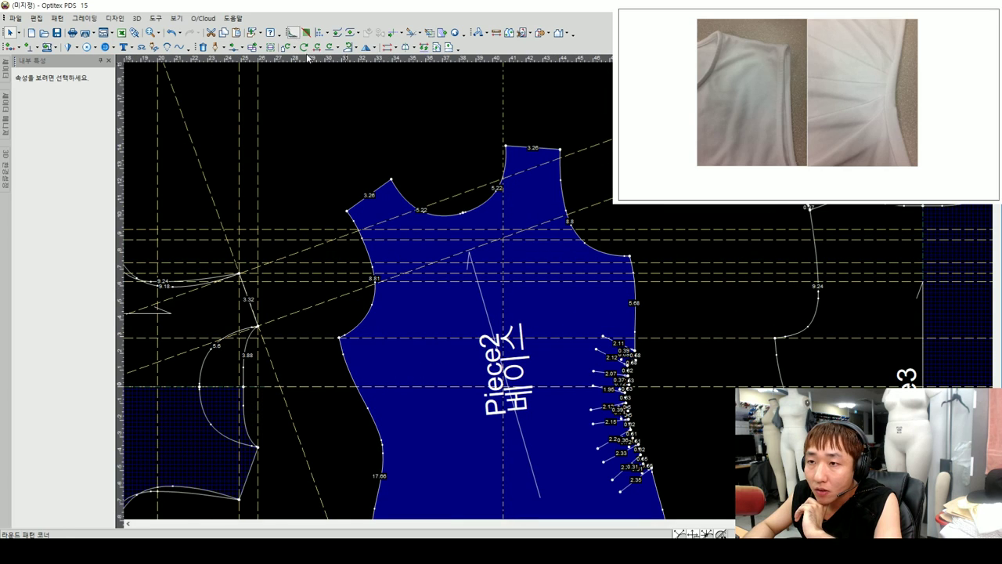
# - Level Piece2 along its neck line, then undo the rotation
pyautogui.click(329, 47)
pyautogui.click(391, 178)
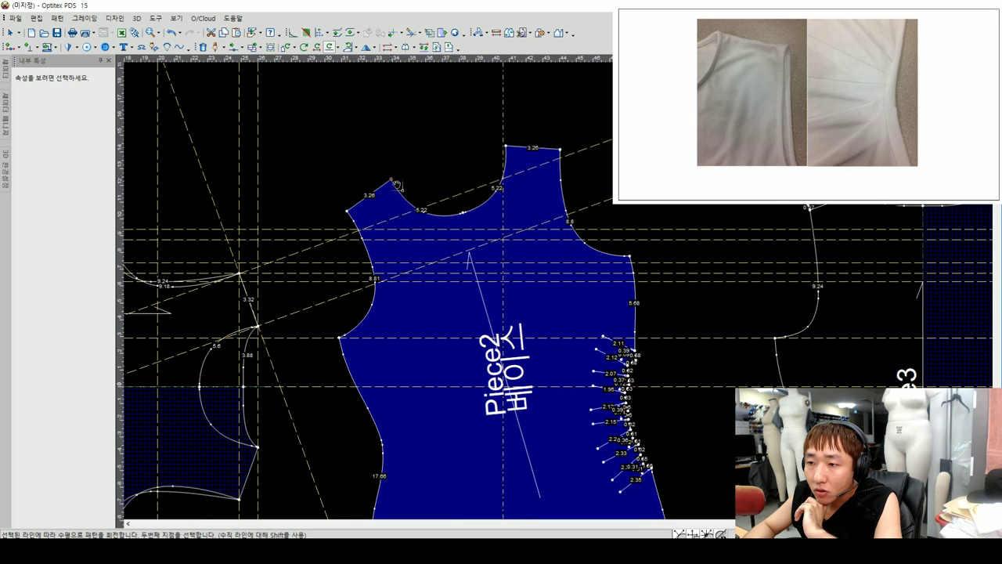
pyautogui.click(509, 148)
pyautogui.rightClick(577, 129)
pyautogui.click(599, 134)
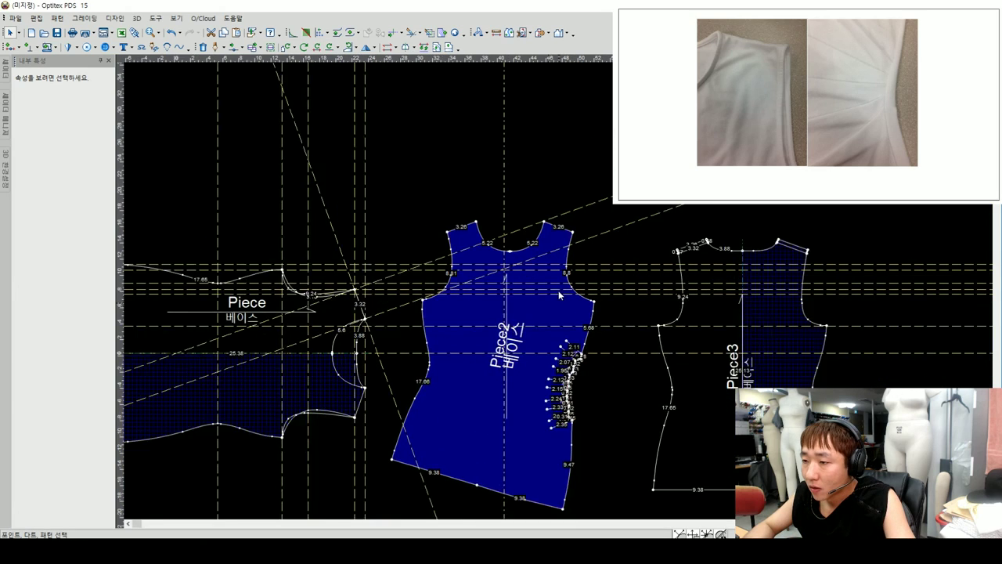
pyautogui.scroll(1, 560, 300)
pyautogui.click(561, 300)
pyautogui.hotkey('ctrl', 'z')
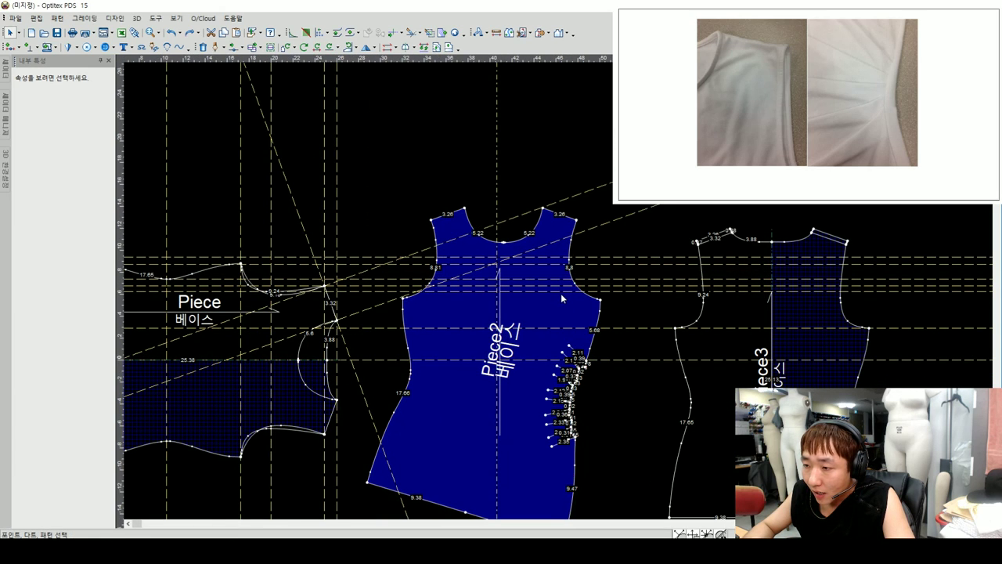
pyautogui.hotkey('ctrl', 'z')
pyautogui.scroll(2, 547, 294)
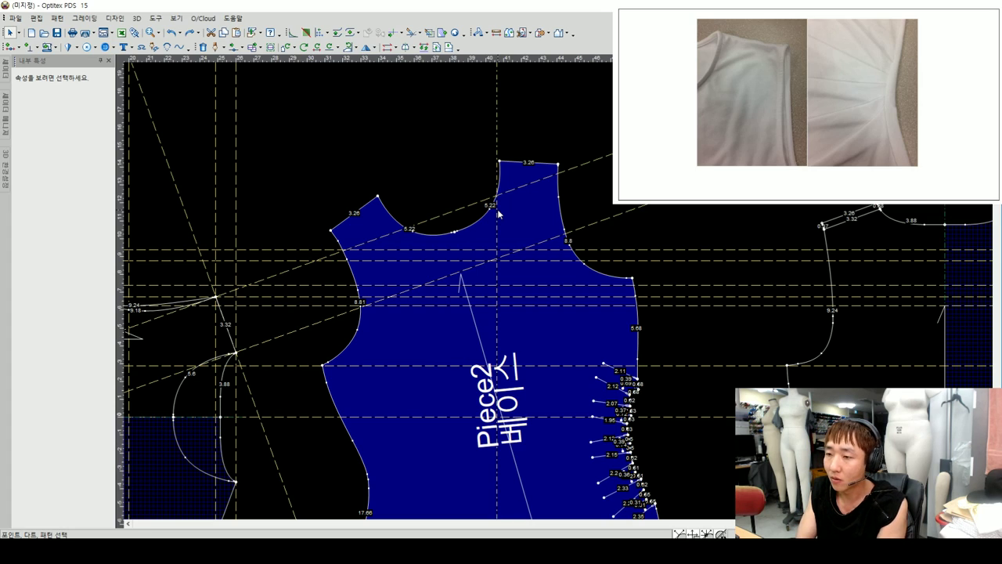
# - Rotate Piece2 upright along its grainline points so the grainline stands vertical
pyautogui.click(366, 47)
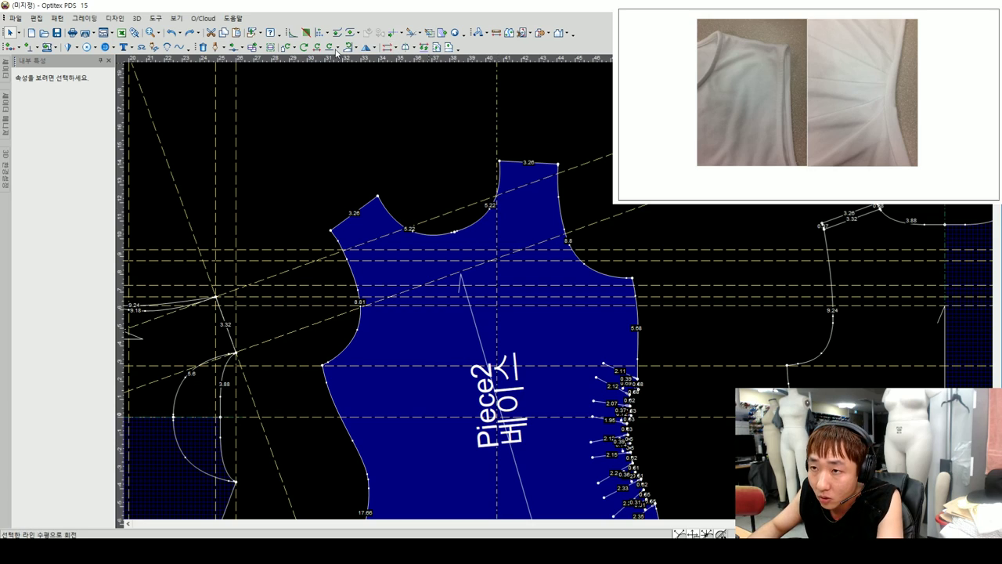
pyautogui.click(379, 195)
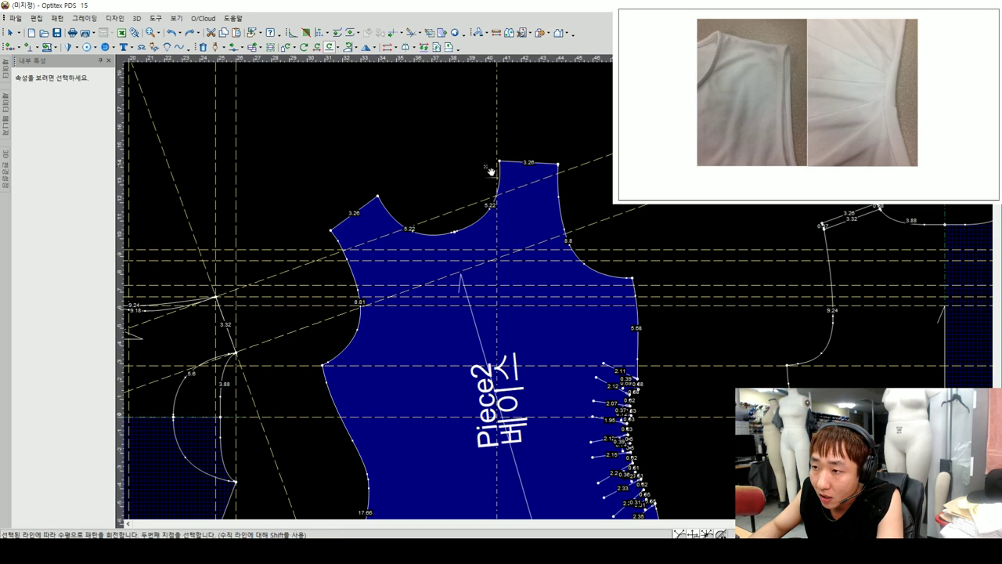
pyautogui.click(505, 163)
pyautogui.rightClick(571, 159)
pyautogui.click(572, 159)
pyautogui.scroll(1, 557, 292)
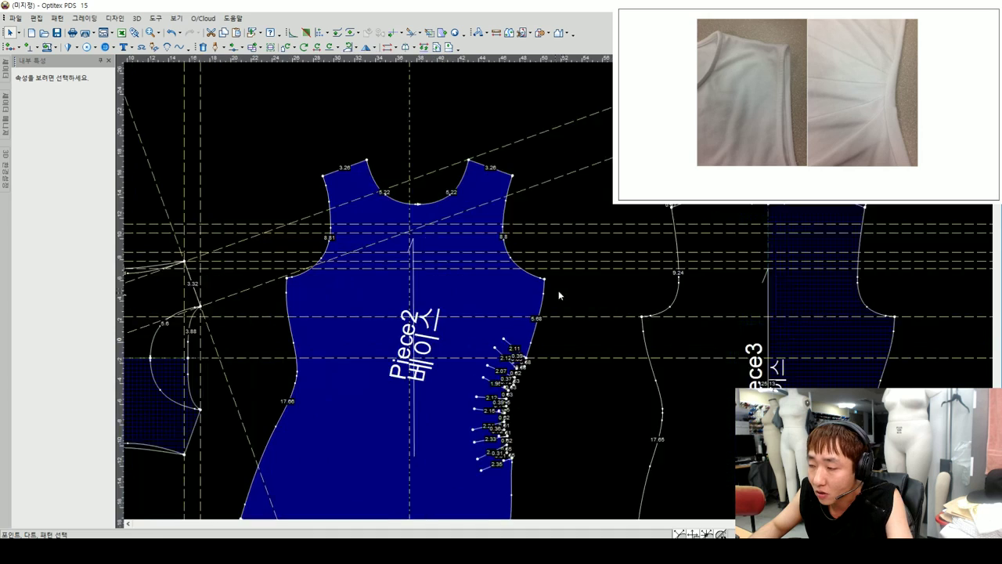
pyautogui.scroll(2, 540, 274)
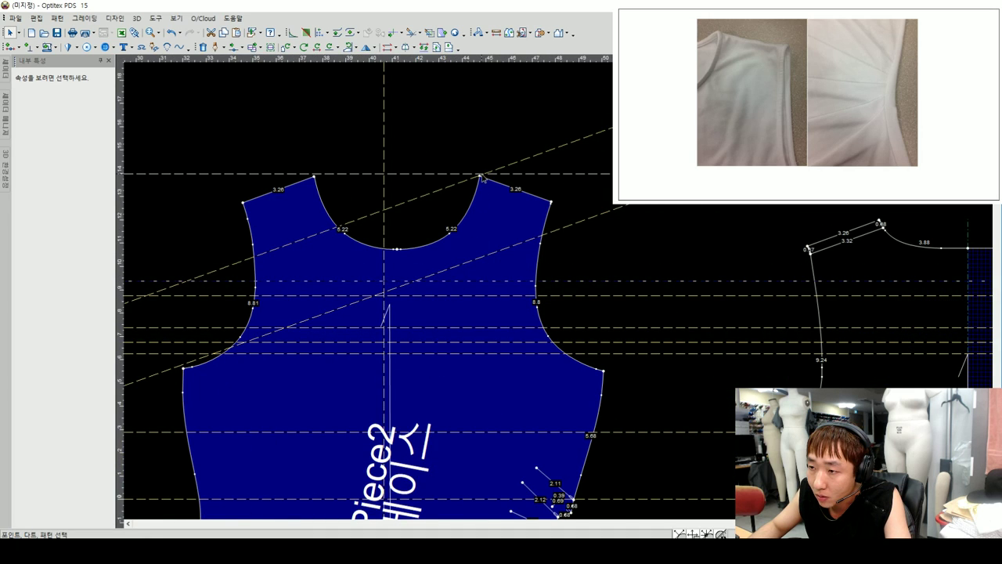
pyautogui.scroll(-2, 592, 348)
pyautogui.scroll(-1, 590, 343)
pyautogui.scroll(3, 558, 291)
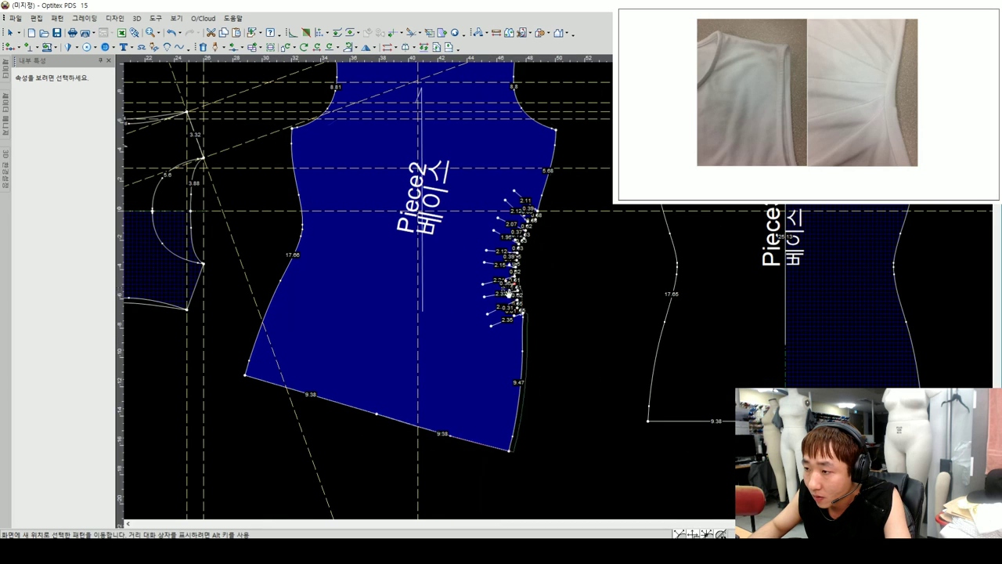
pyautogui.scroll(1, 532, 251)
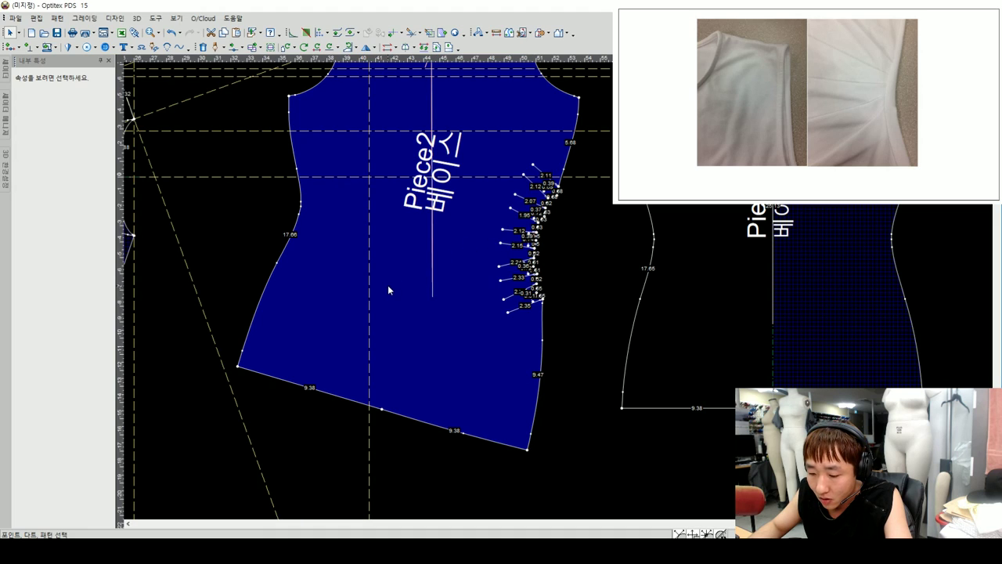
# - Start setting Piece2's reference direction with R, then cancel it
pyautogui.press('r')
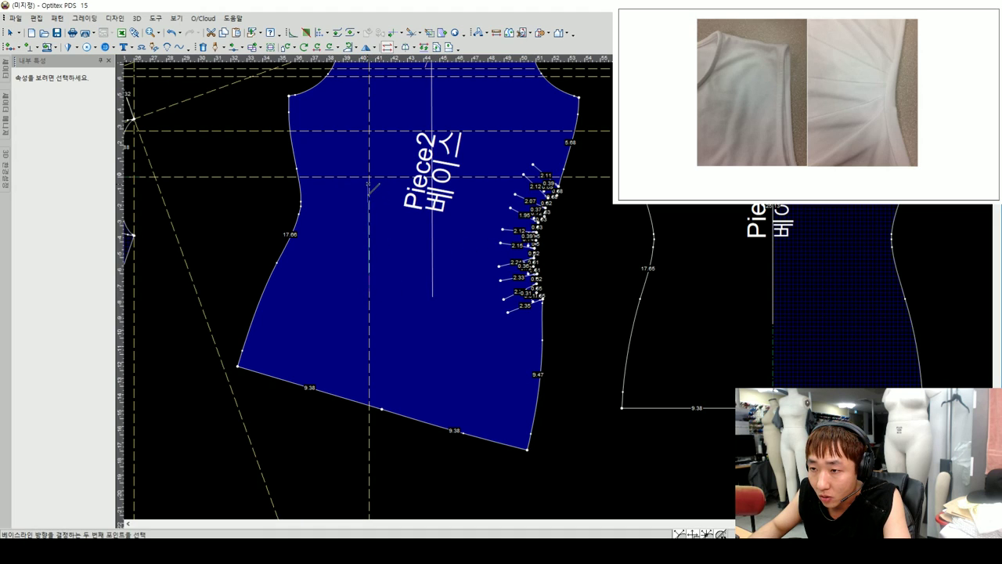
pyautogui.scroll(-3, 572, 300)
pyautogui.press('Escape')
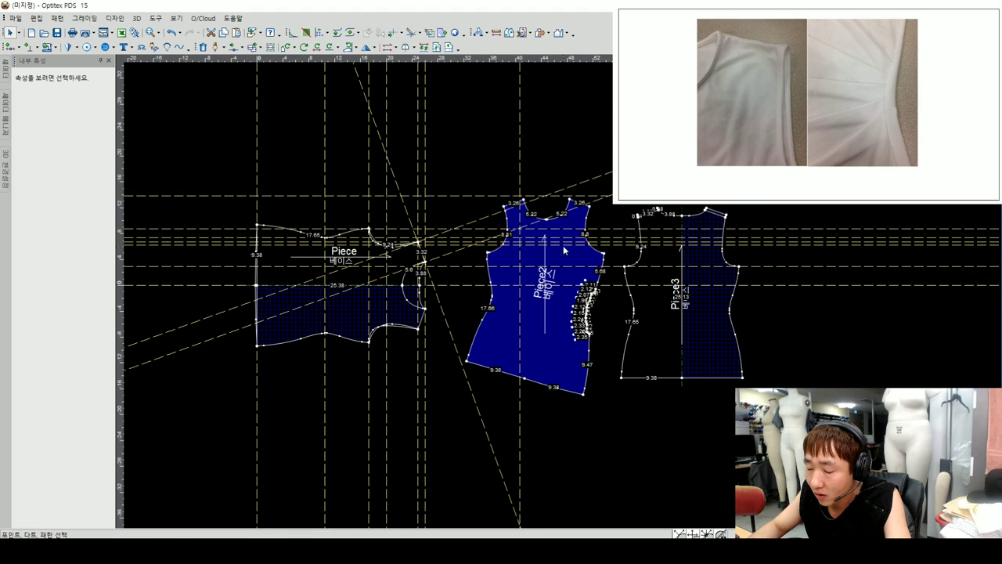
pyautogui.scroll(2, 564, 293)
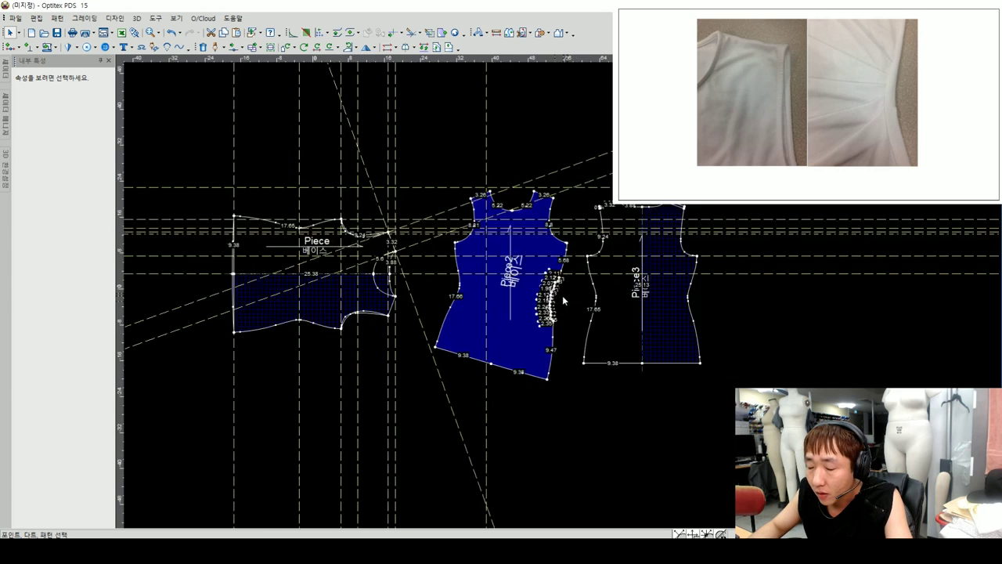
pyautogui.scroll(2, 581, 254)
pyautogui.scroll(-1, 581, 254)
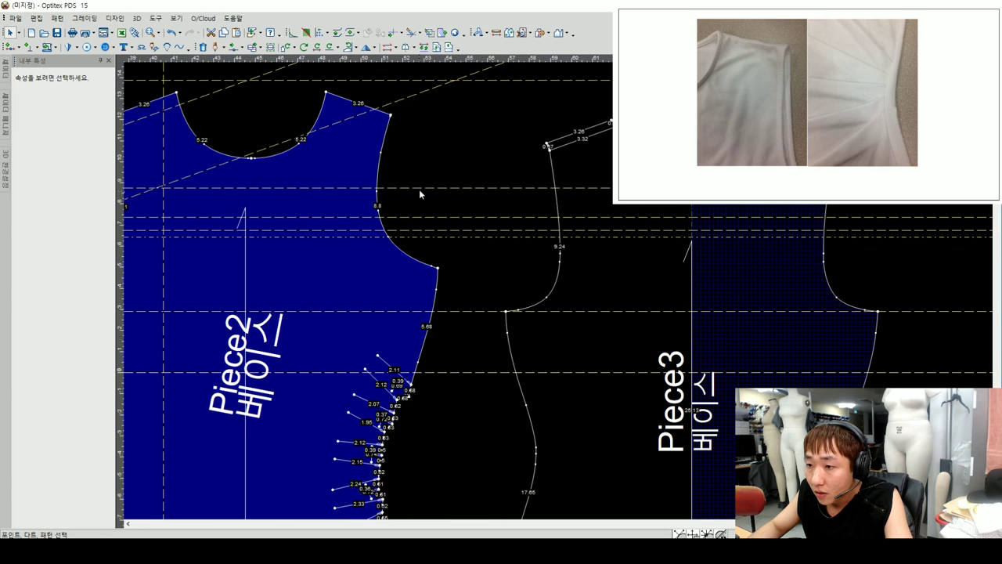
# - Add a horizontal guideline near Piece2's shoulder points, view its properties, then close them
pyautogui.moveTo(419, 188); pyautogui.dragTo(419, 125)
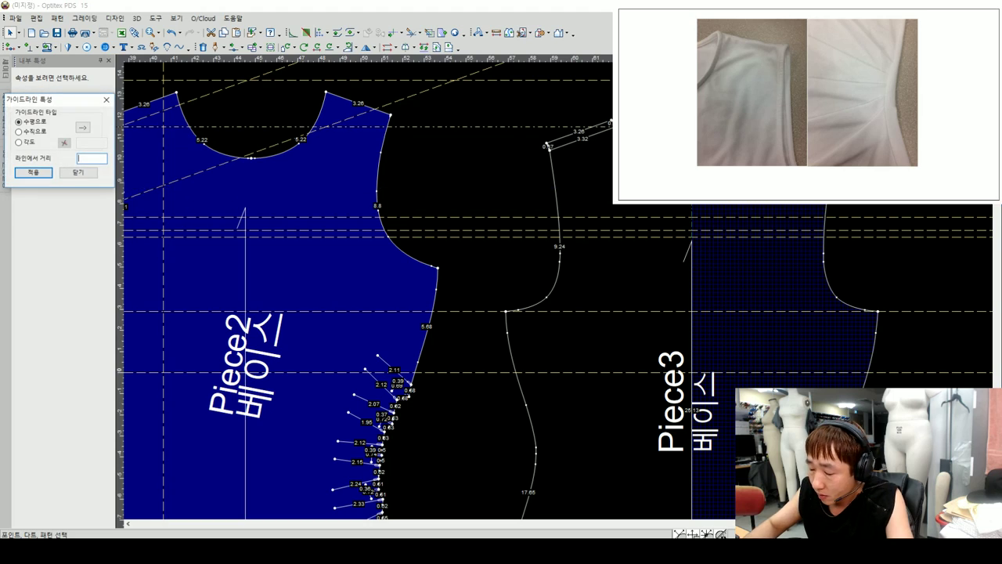
pyautogui.doubleClick(419, 126)
pyautogui.write('-.375')
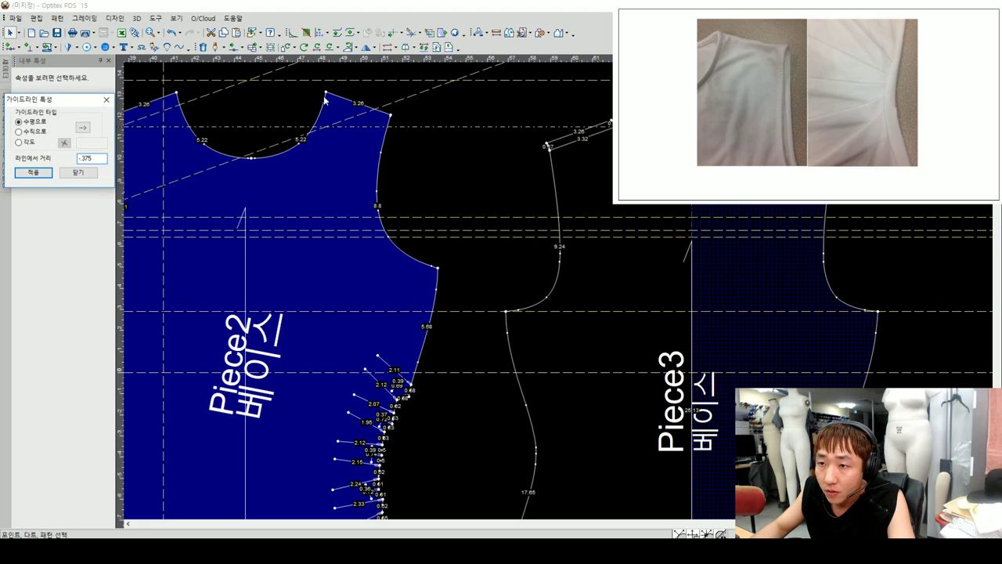
pyautogui.click(78, 171)
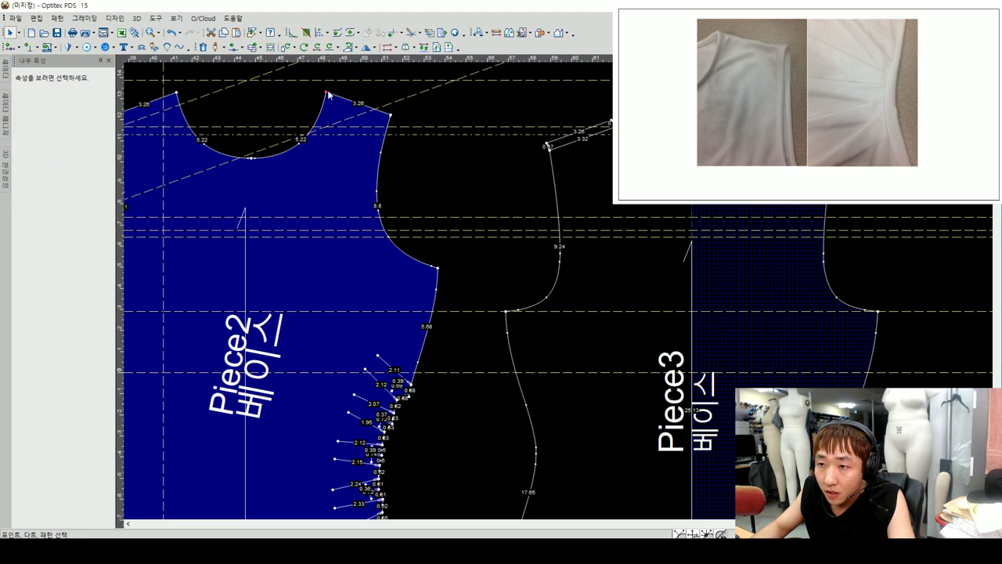
pyautogui.click(329, 95)
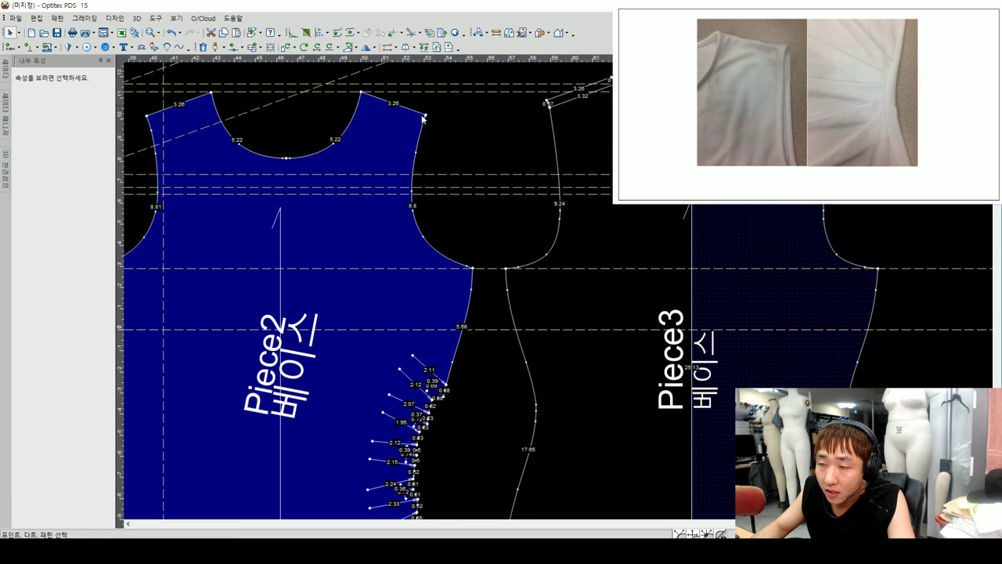
pyautogui.scroll(2, 558, 295)
pyautogui.scroll(-3, 557, 310)
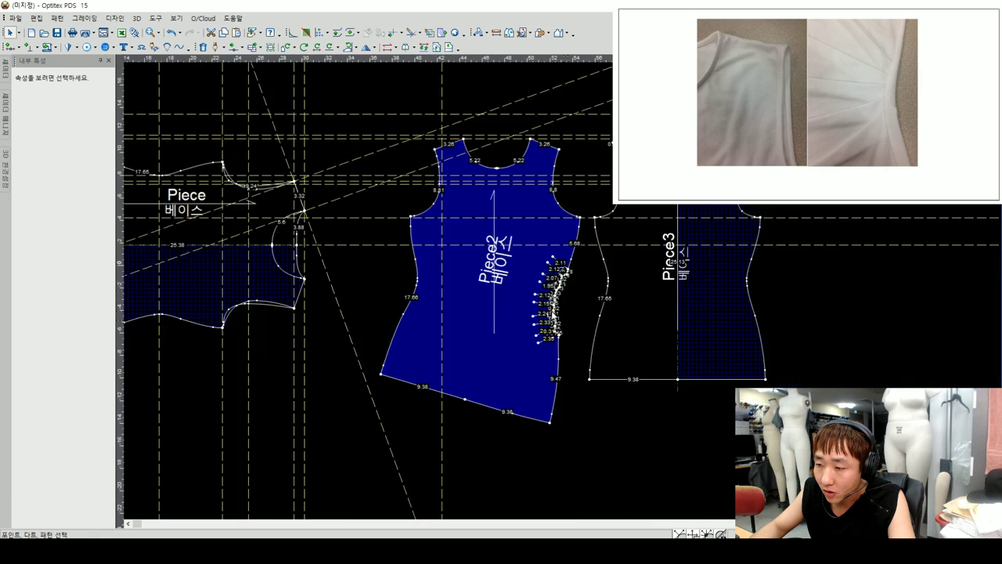
pyautogui.scroll(1, 560, 297)
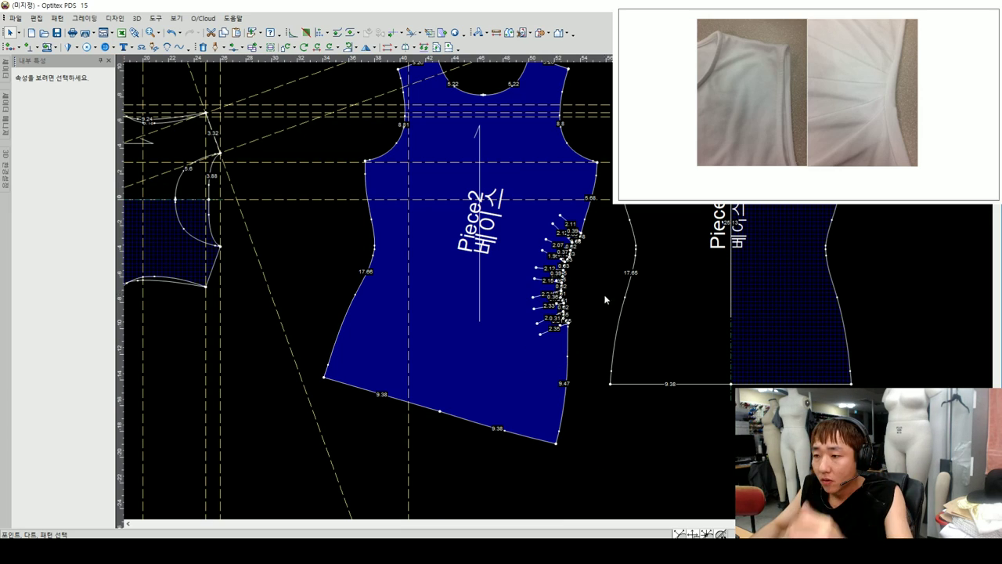
pyautogui.scroll(-1, 560, 291)
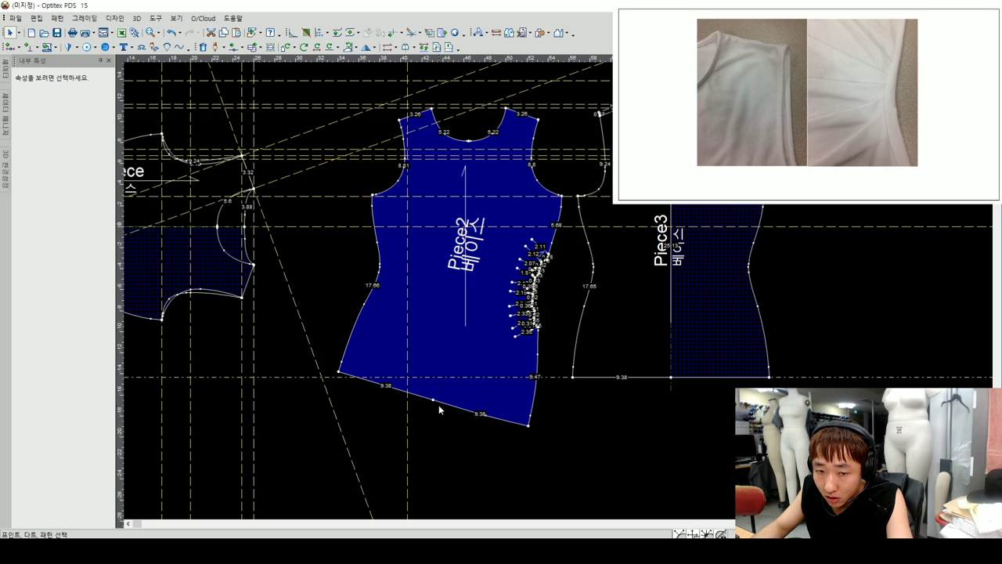
pyautogui.scroll(1, 536, 330)
pyautogui.scroll(1, 535, 330)
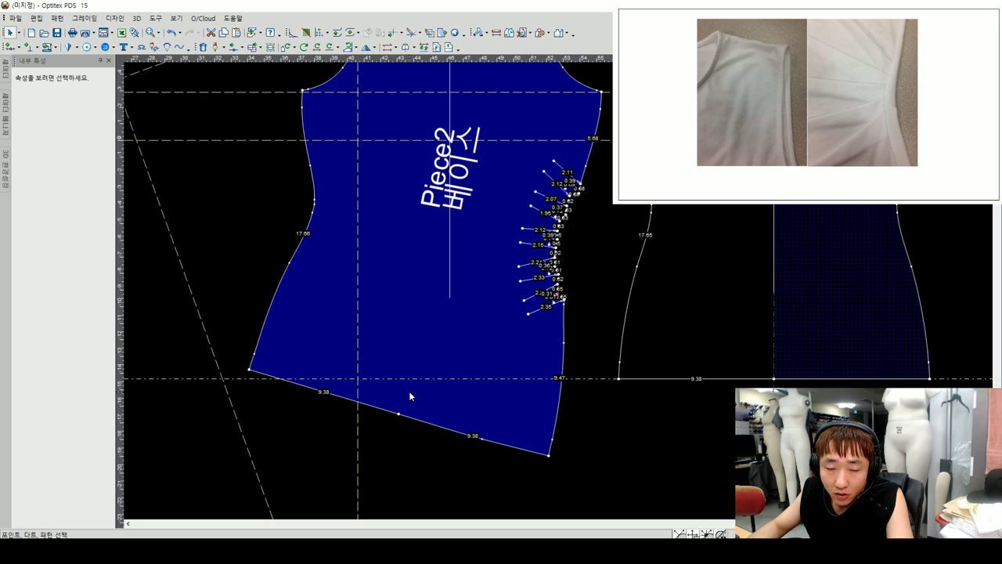
pyautogui.moveTo(409, 388); pyautogui.dragTo(563, 289, button='middle')
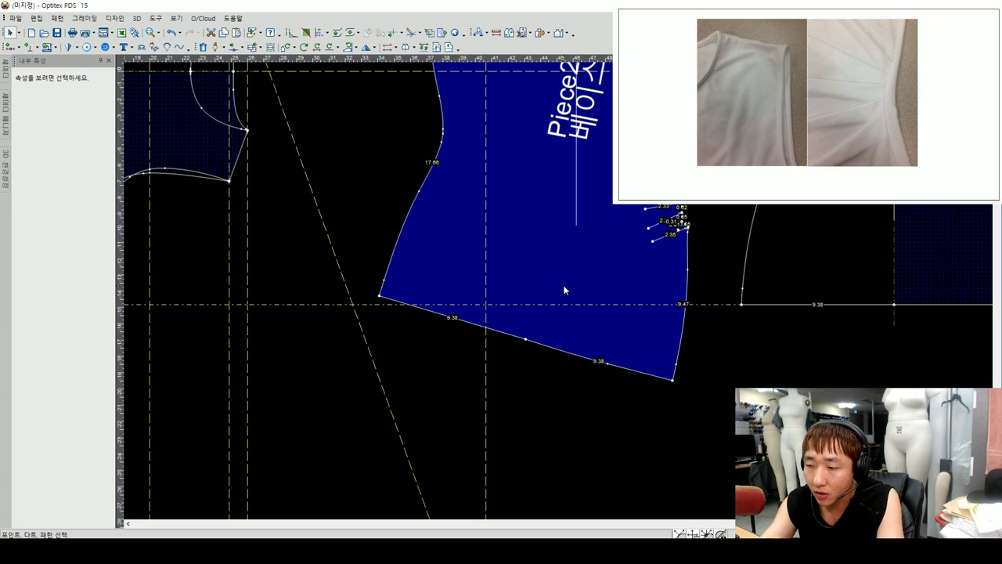
pyautogui.scroll(-2, 564, 286)
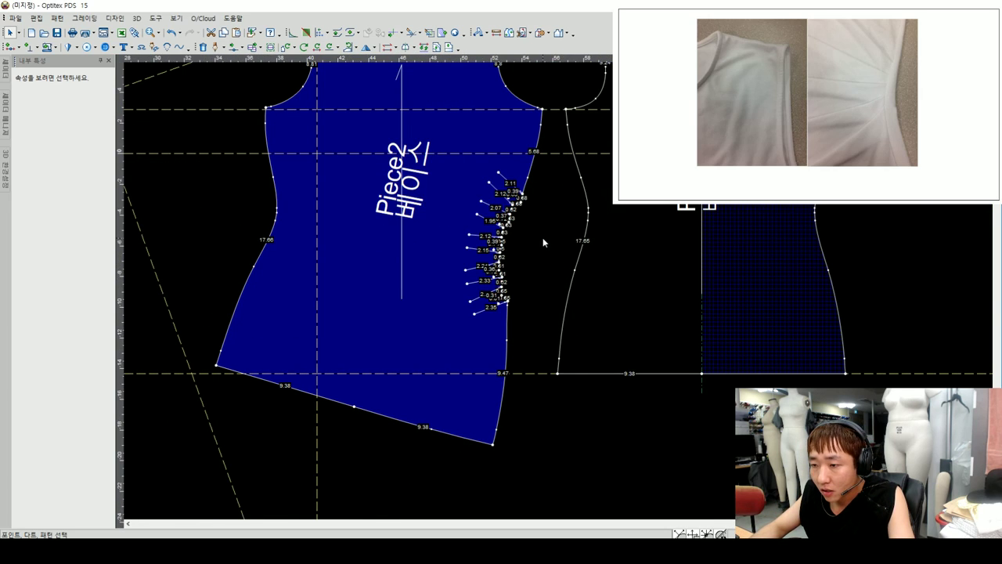
pyautogui.scroll(-2, 543, 238)
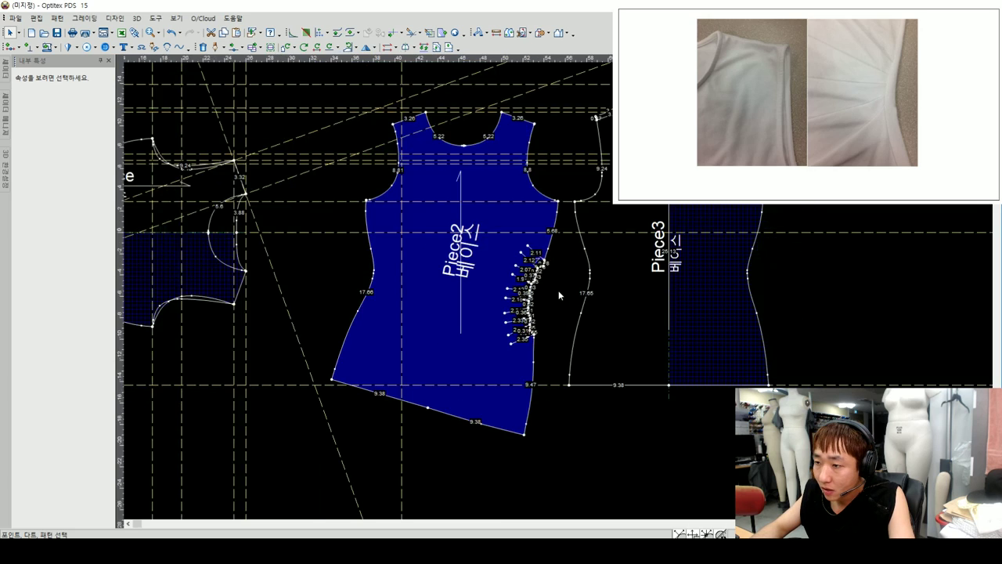
pyautogui.scroll(2, 559, 289)
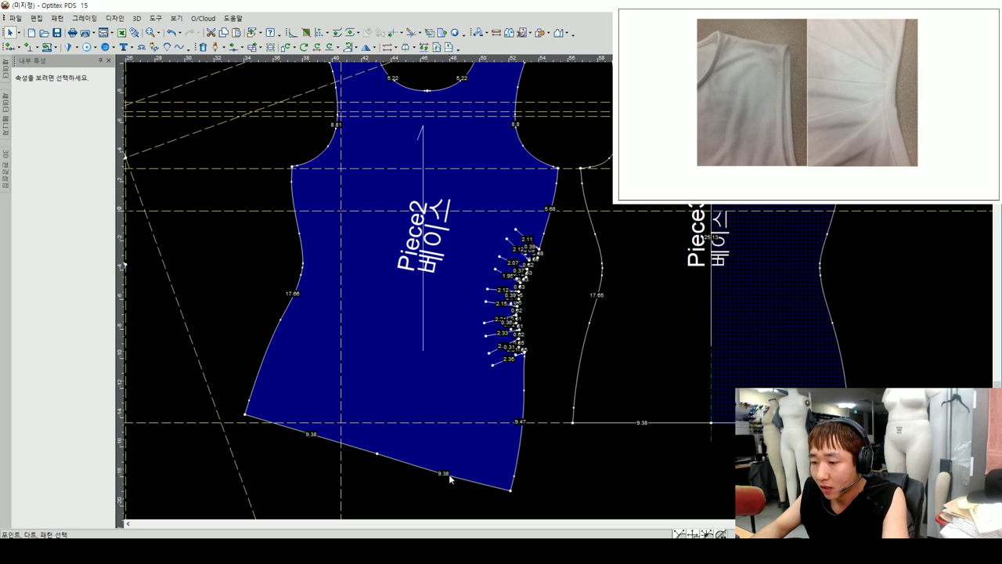
# - Box-select Piece2 and Piece3 and set their name labels to read horizontally
pyautogui.click(378, 453)
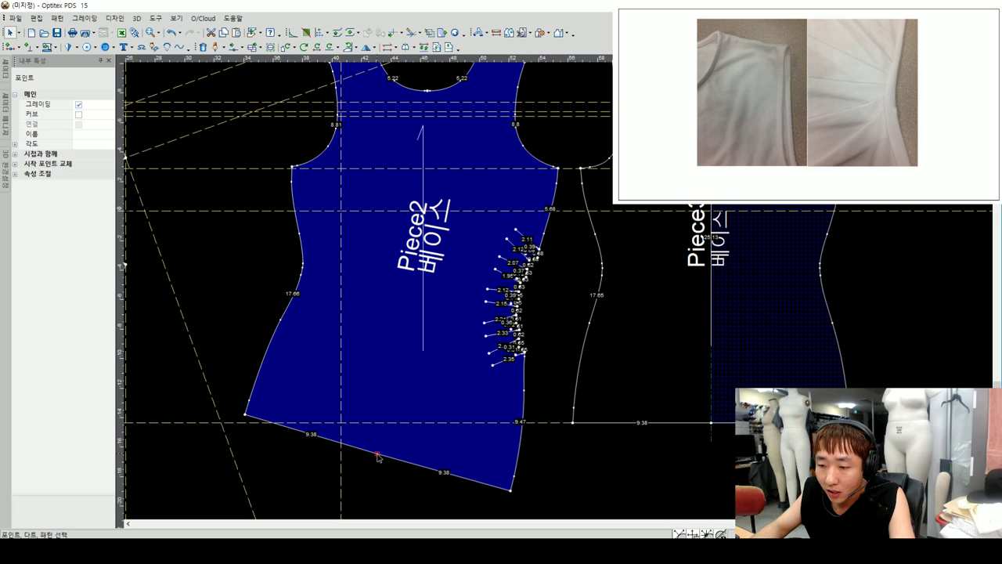
pyautogui.click(228, 271)
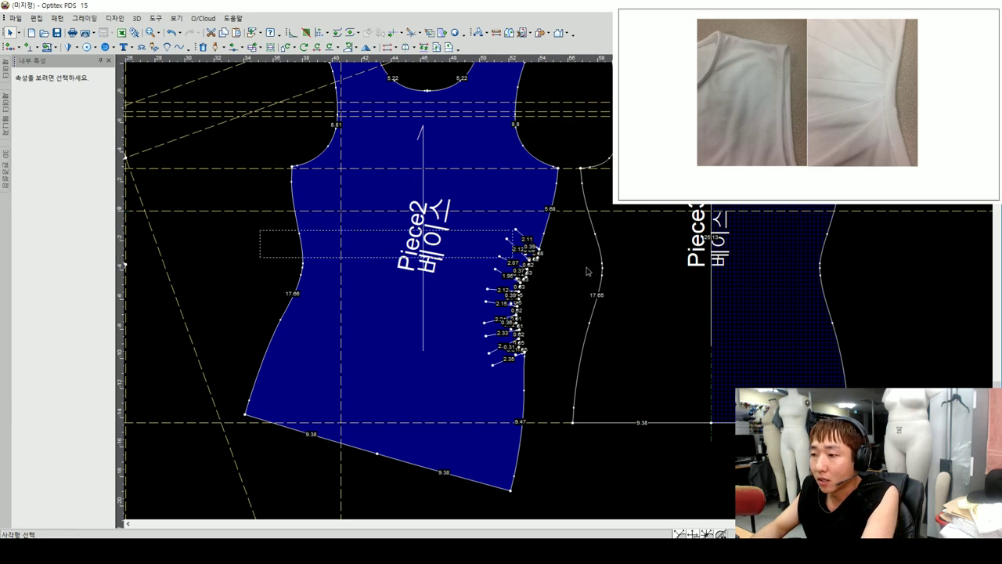
pyautogui.moveTo(265, 231); pyautogui.dragTo(673, 296)
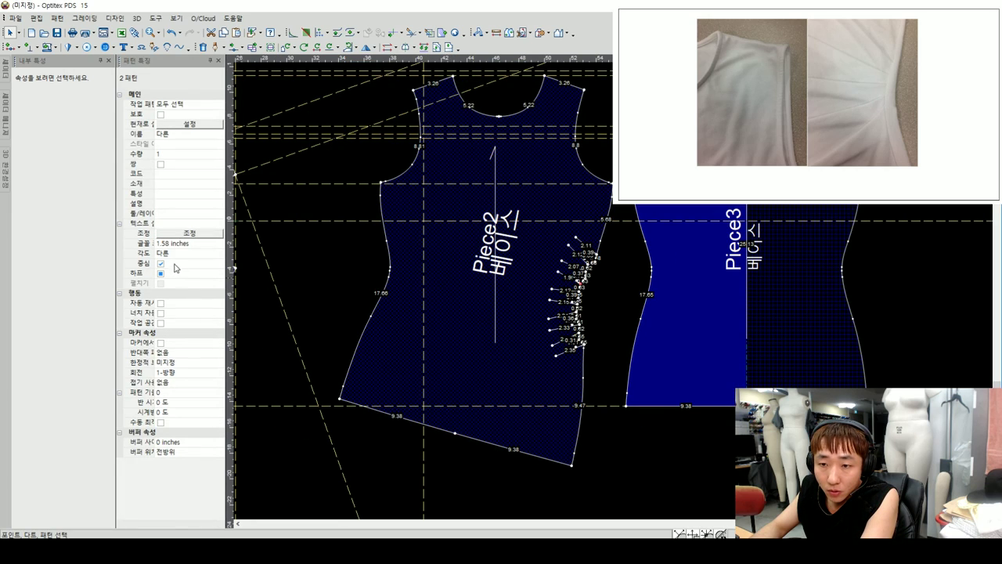
pyautogui.click(160, 273)
# - Select Piece3, then Piece2, then box-select both pieces together again
pyautogui.click(650, 284)
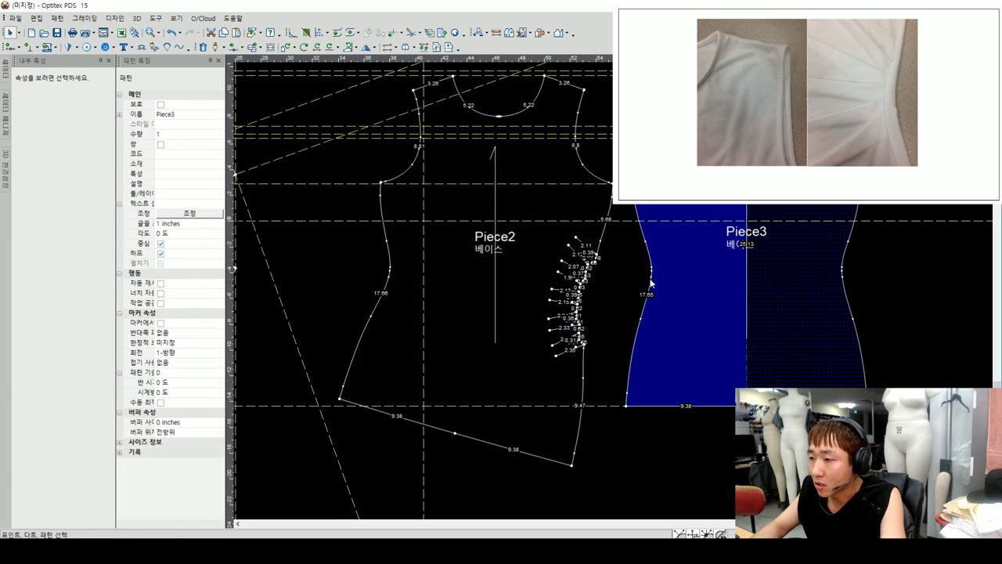
pyautogui.scroll(-1, 732, 300)
pyautogui.scroll(2, 613, 290)
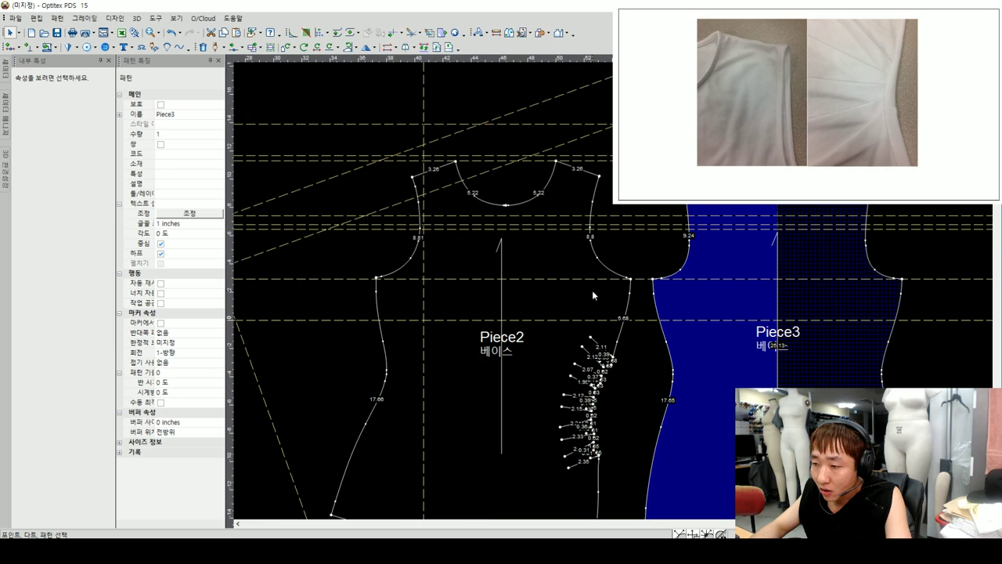
pyautogui.scroll(1, 613, 291)
pyautogui.scroll(1, 611, 292)
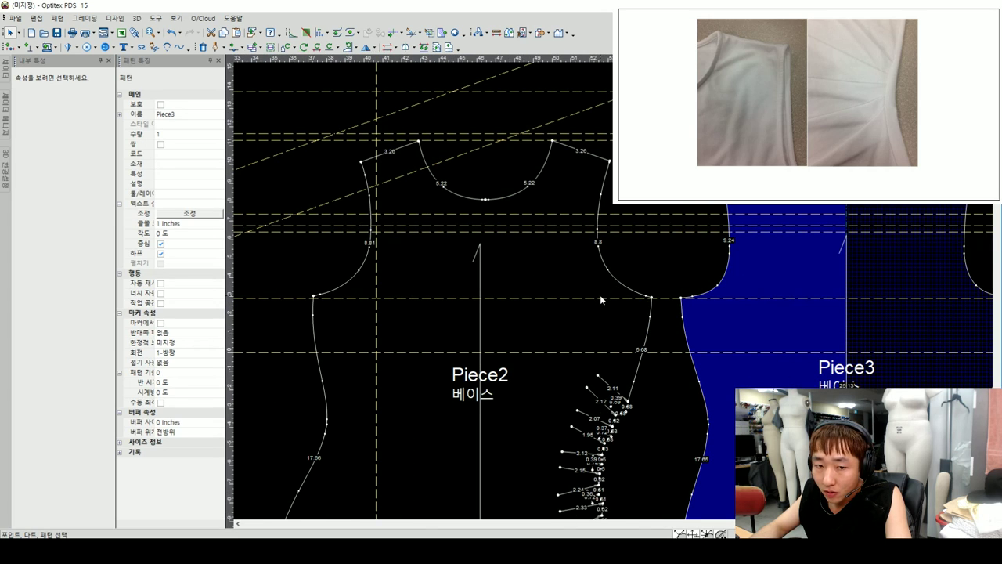
pyautogui.scroll(-1, 613, 289)
pyautogui.scroll(1, 607, 291)
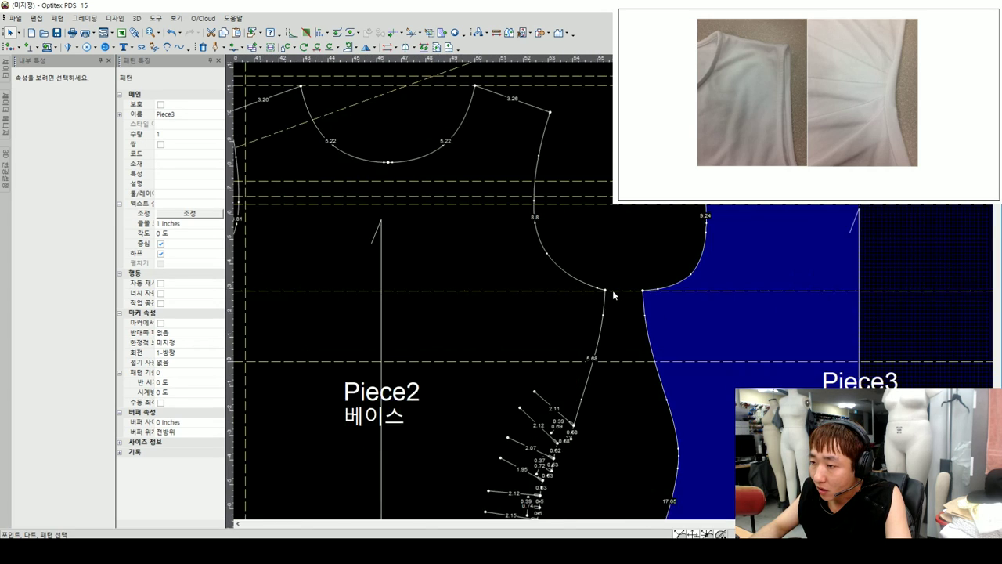
pyautogui.scroll(1, 603, 293)
pyautogui.click(603, 293)
pyautogui.scroll(-2, 615, 282)
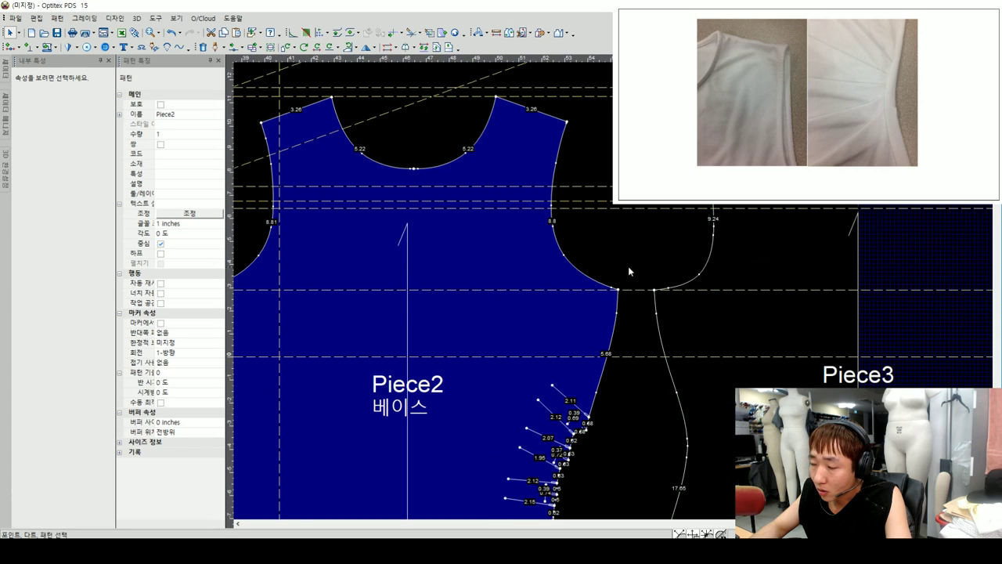
pyautogui.scroll(-2, 622, 287)
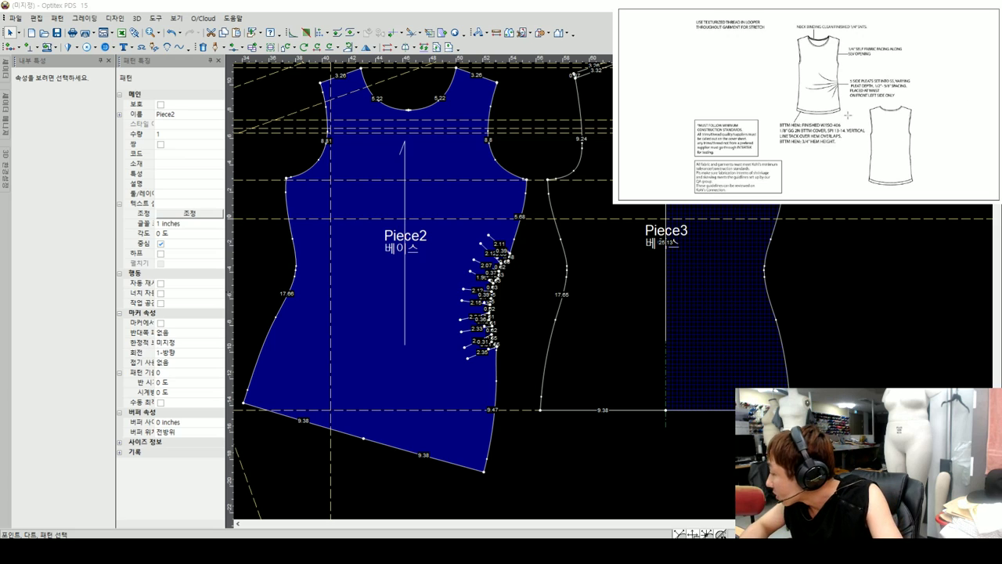
pyautogui.scroll(-1, 608, 289)
pyautogui.scroll(-1, 582, 288)
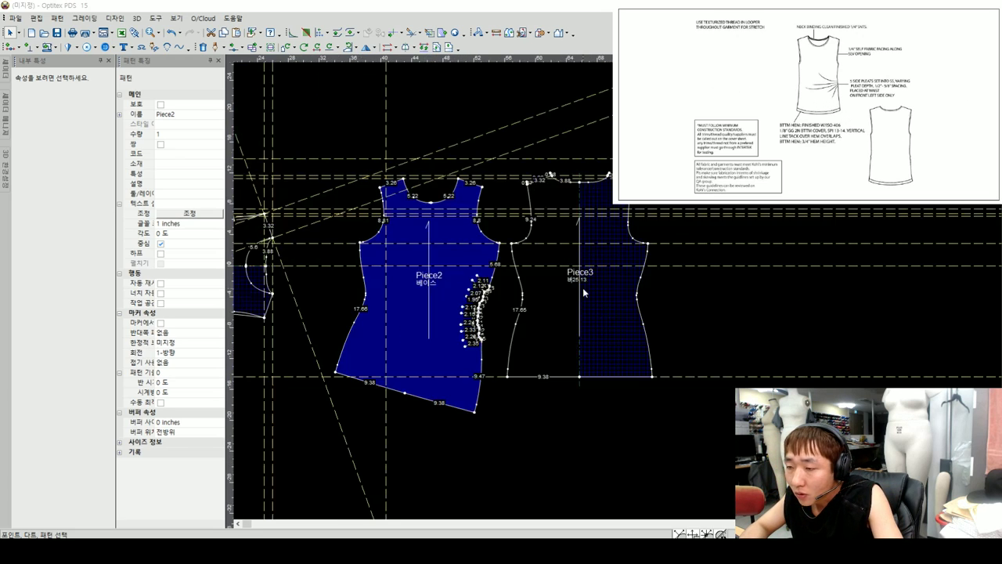
pyautogui.scroll(-1, 582, 287)
pyautogui.moveTo(631, 440); pyautogui.dragTo(495, 254)
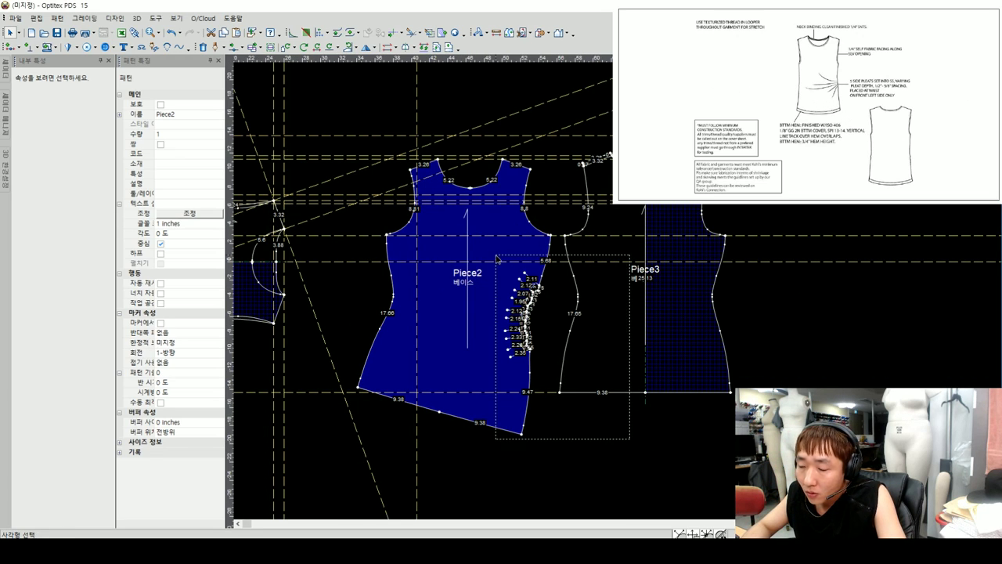
# - Show the Pattern Window thumbnails and apply the original seam allowance to Piece2 and Piece3
pyautogui.click(176, 18)
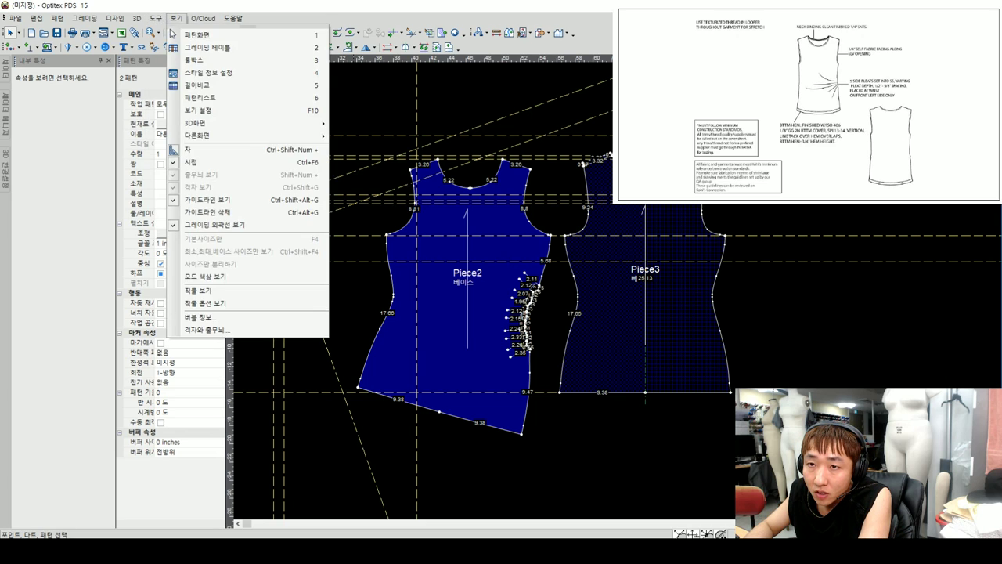
pyautogui.click(192, 36)
pyautogui.click(156, 18)
pyautogui.moveTo(188, 35)
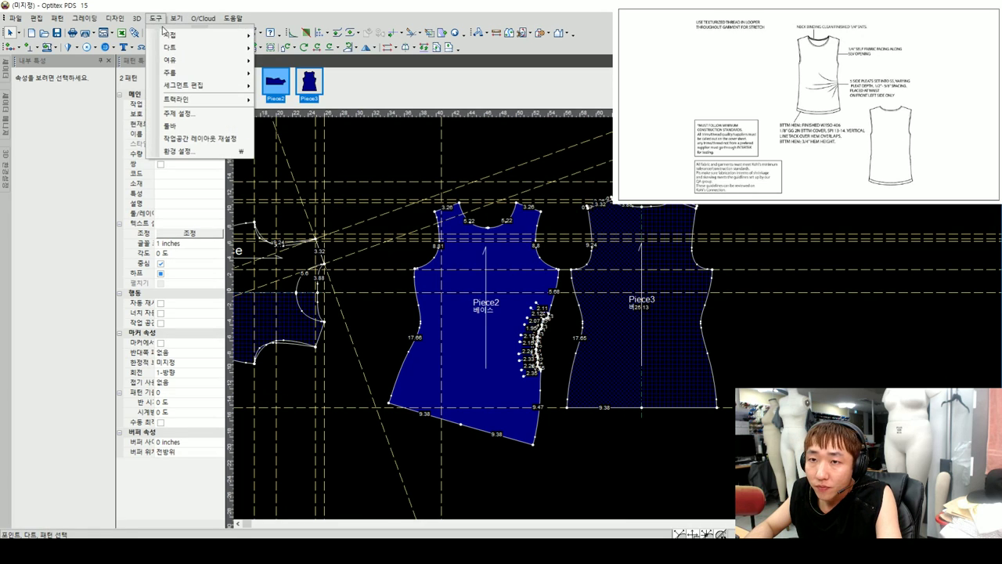
pyautogui.click(278, 46)
pyautogui.click(112, 218)
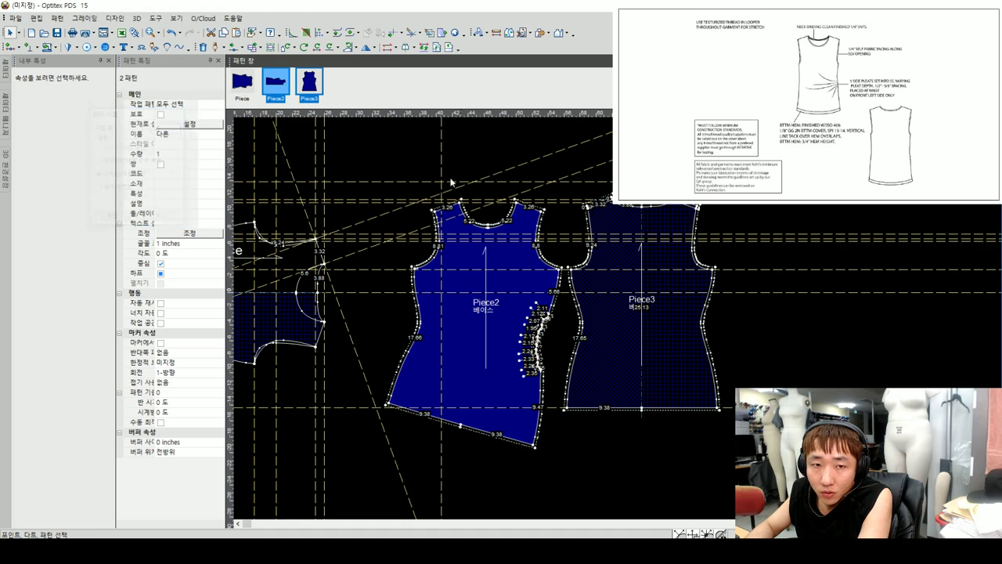
pyautogui.click(631, 340)
pyautogui.scroll(3, 632, 352)
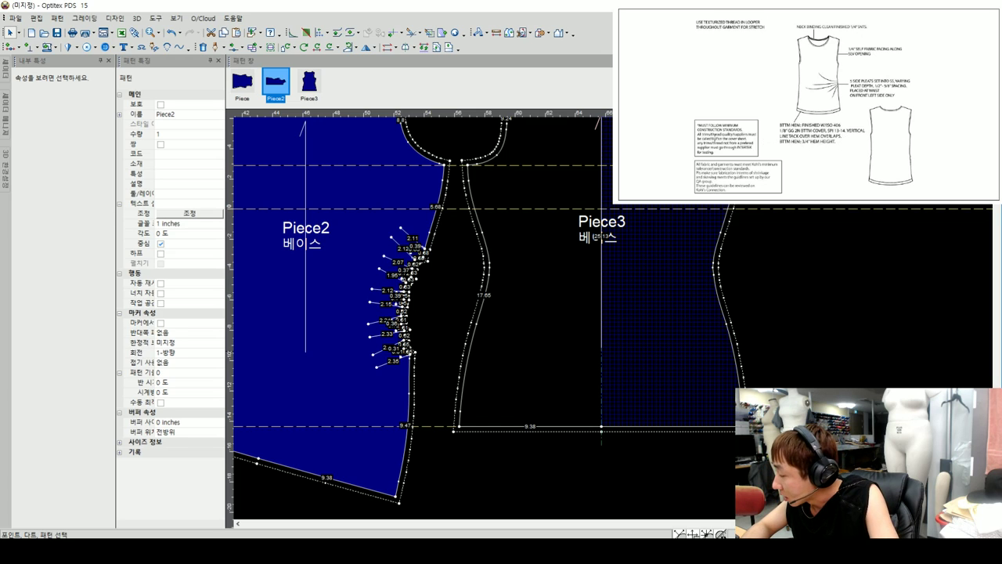
# - Select the hem points of Piece3 and the slanted hem edge of Piece2
pyautogui.scroll(-3, 640, 436)
pyautogui.click(643, 334)
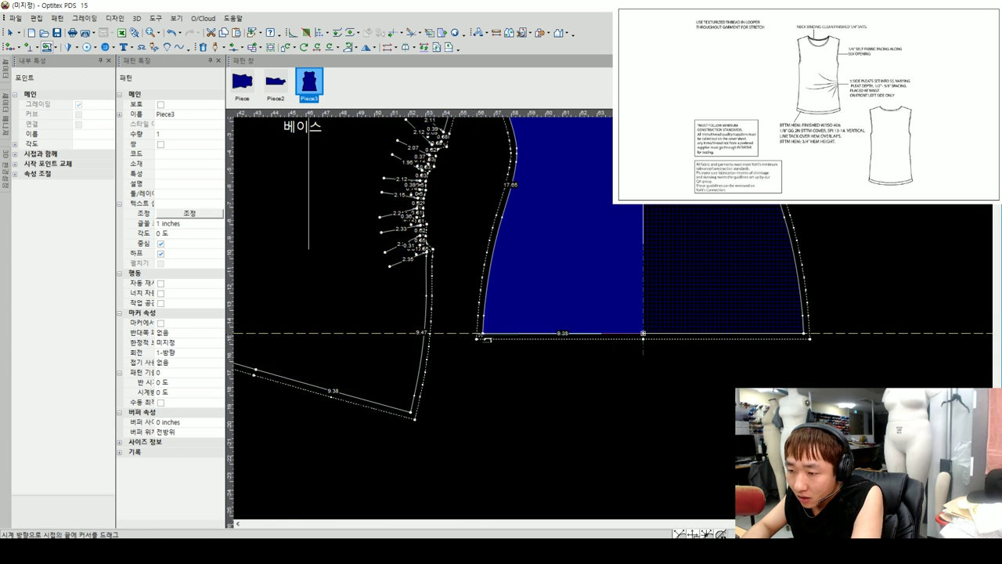
pyautogui.press('Return')
pyautogui.scroll(2, 537, 314)
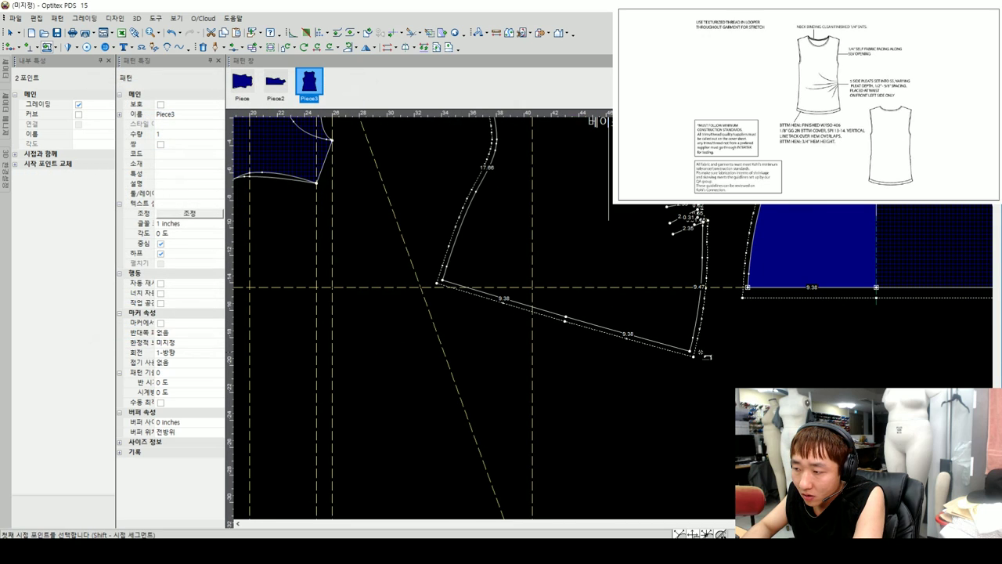
pyautogui.click(691, 352)
pyautogui.moveTo(452, 312); pyautogui.dragTo(680, 305)
pyautogui.press('Return')
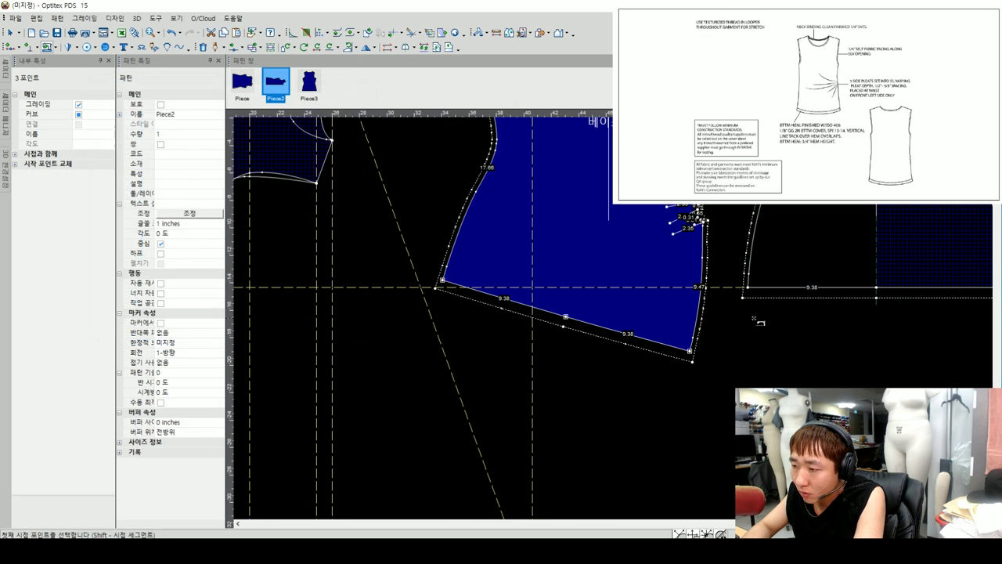
# - Add the internal note '3/4"TB 1/8" COVERSTCH' on Piece3's hem and copy it onto Piece2
pyautogui.rightClick(757, 318)
pyautogui.click(780, 325)
pyautogui.scroll(2, 603, 306)
pyautogui.click(594, 300)
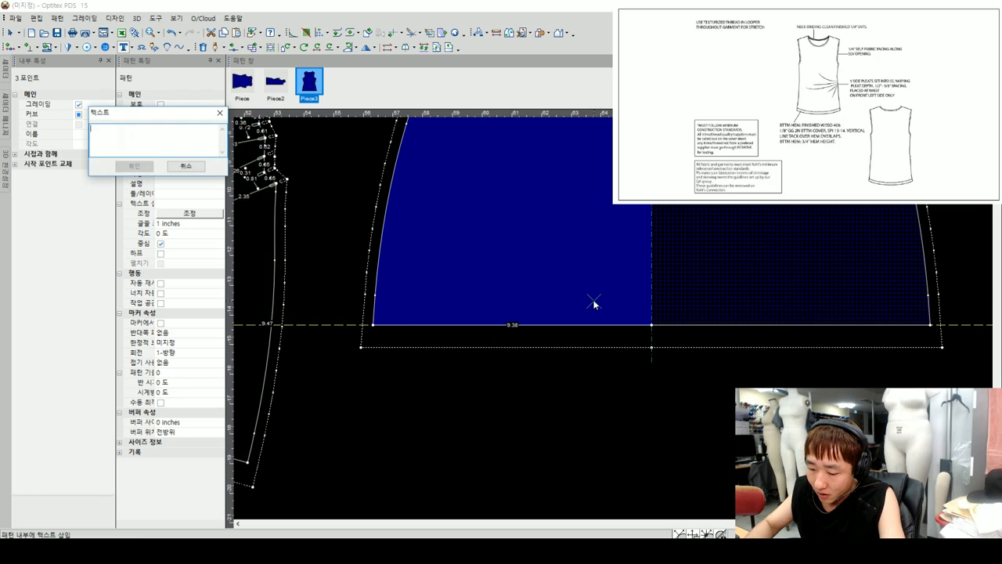
pyautogui.write('3/4"TB 1/8" COVERSTCH')
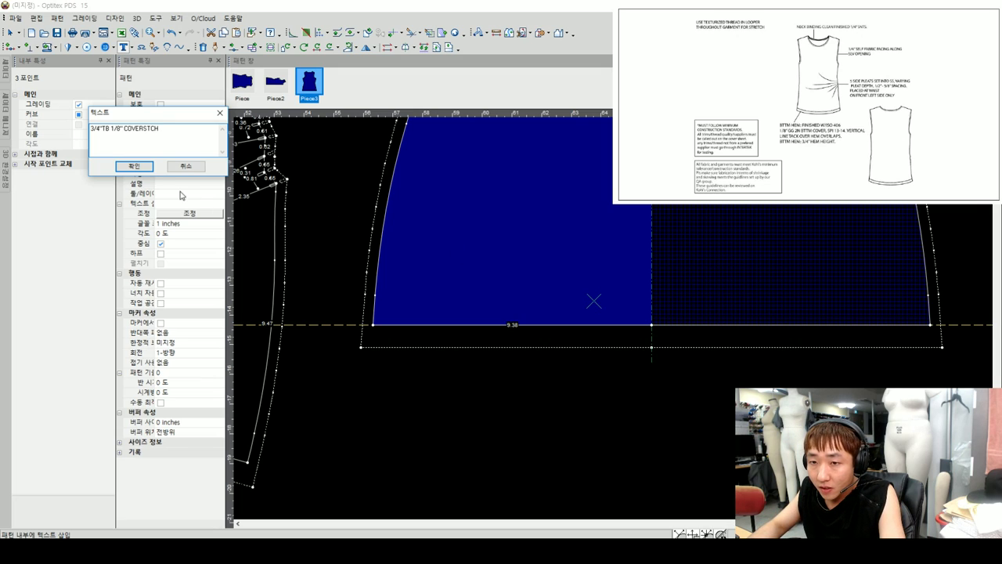
pyautogui.click(134, 167)
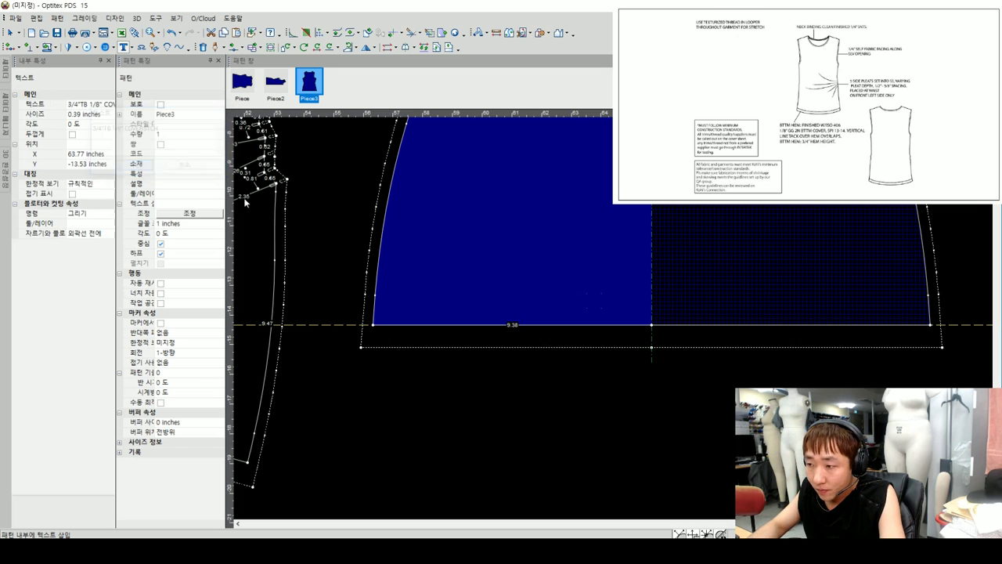
pyautogui.keyDown('ctrl'); pyautogui.moveTo(593, 306); pyautogui.dragTo(599, 303); pyautogui.keyUp('ctrl')
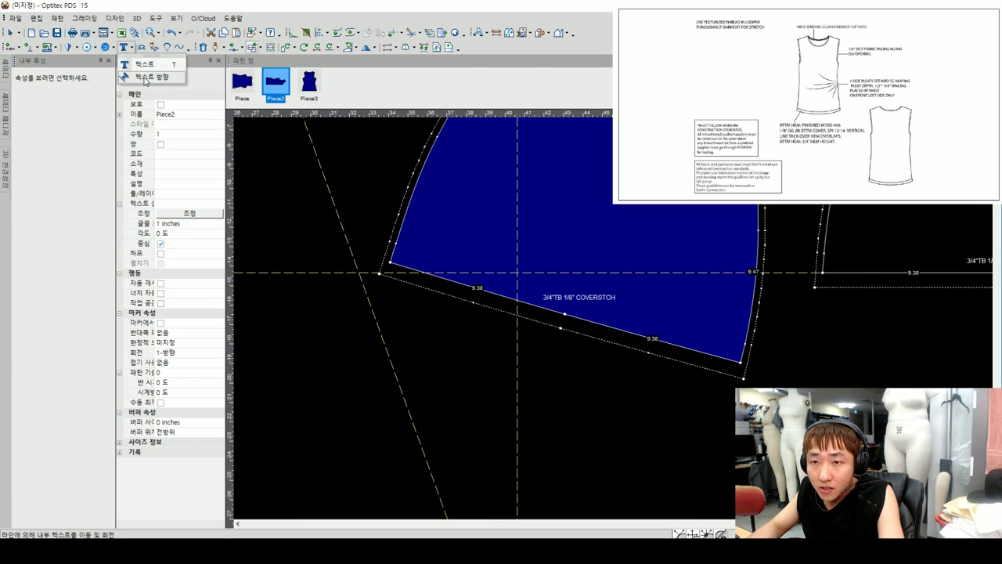
# - Set the coverstitch note's direction along Piece2's slanted hem with two points
pyautogui.scroll(3, 575, 317)
pyautogui.moveTo(555, 290); pyautogui.dragTo(597, 285)
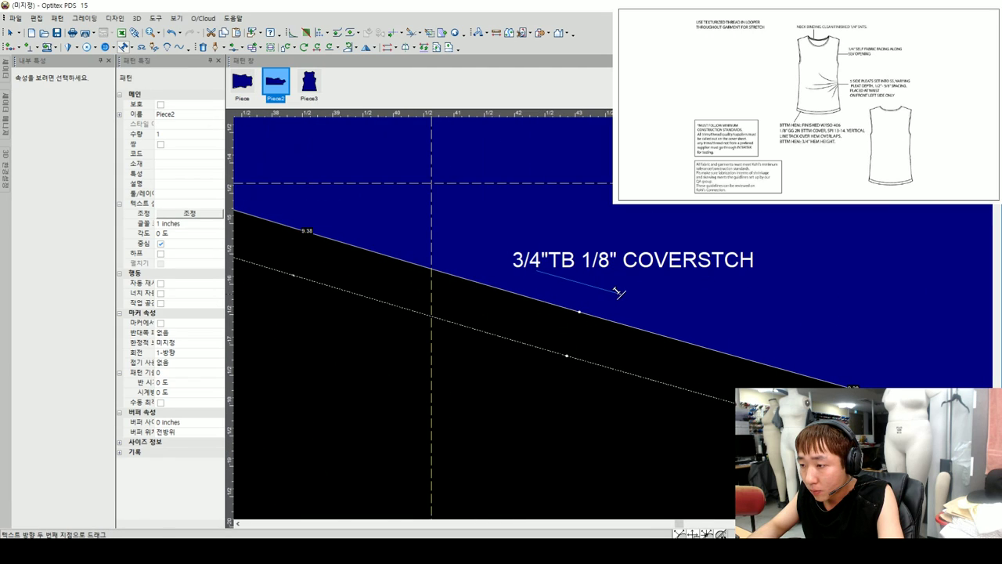
pyautogui.click(619, 292)
# - Check the angled coverstitch note, then deselect it and bring Piece2's hem into view
pyautogui.click(473, 247)
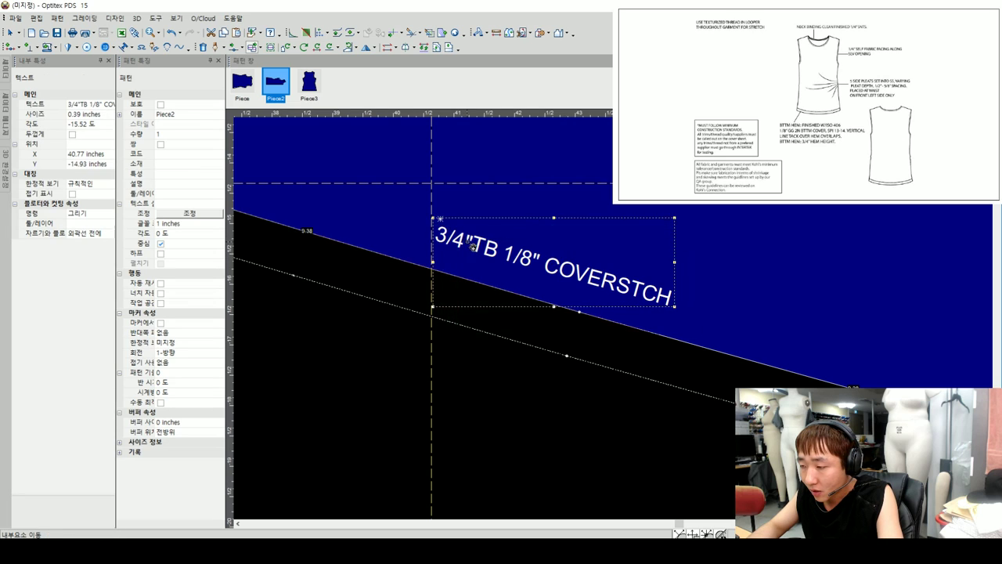
pyautogui.scroll(-3, 473, 246)
pyautogui.rightClick(676, 243)
pyautogui.click(603, 308)
pyautogui.scroll(2, 603, 308)
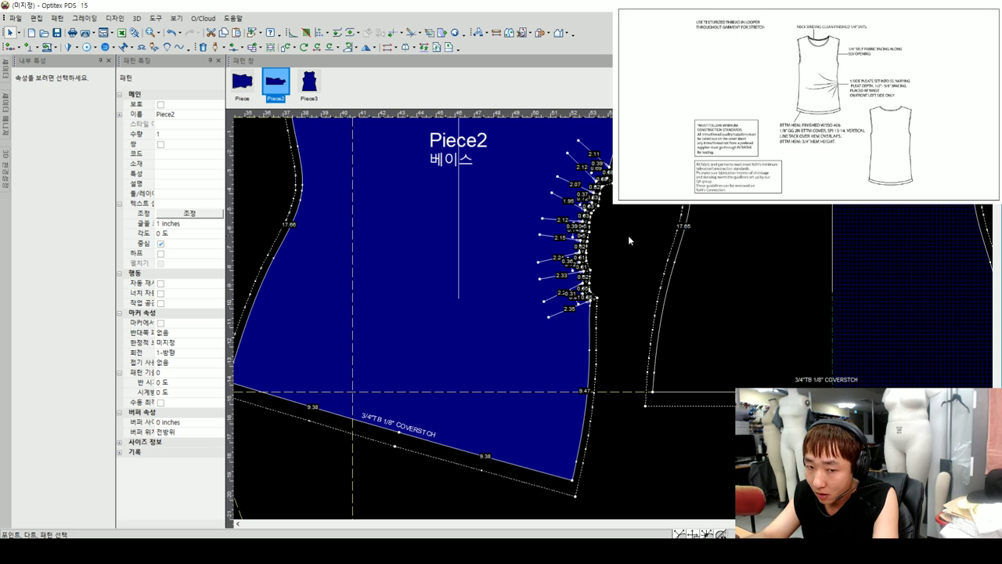
pyautogui.scroll(-2, 613, 318)
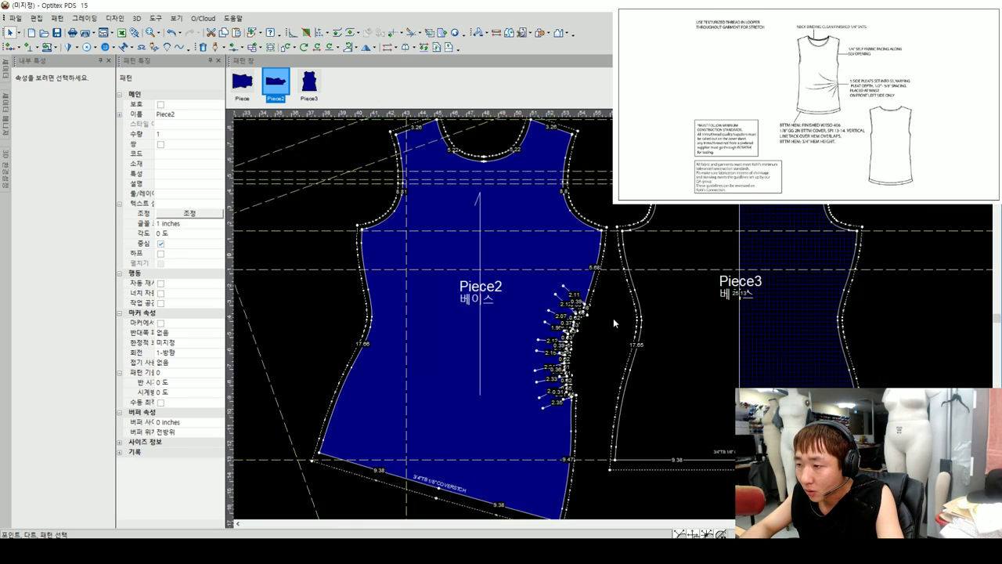
pyautogui.scroll(1, 613, 318)
pyautogui.moveTo(650, 441); pyautogui.dragTo(598, 283, button='middle')
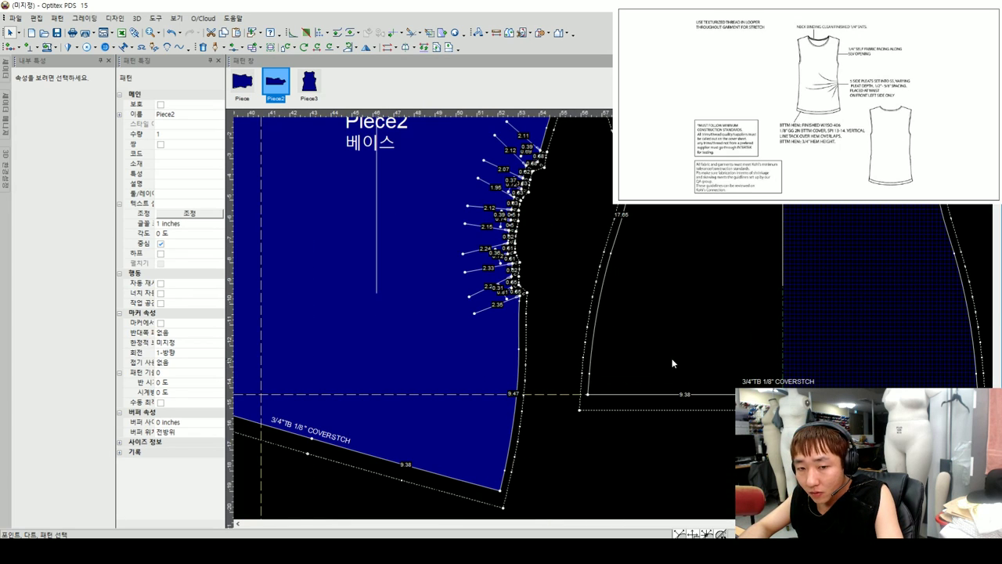
pyautogui.scroll(2, 609, 294)
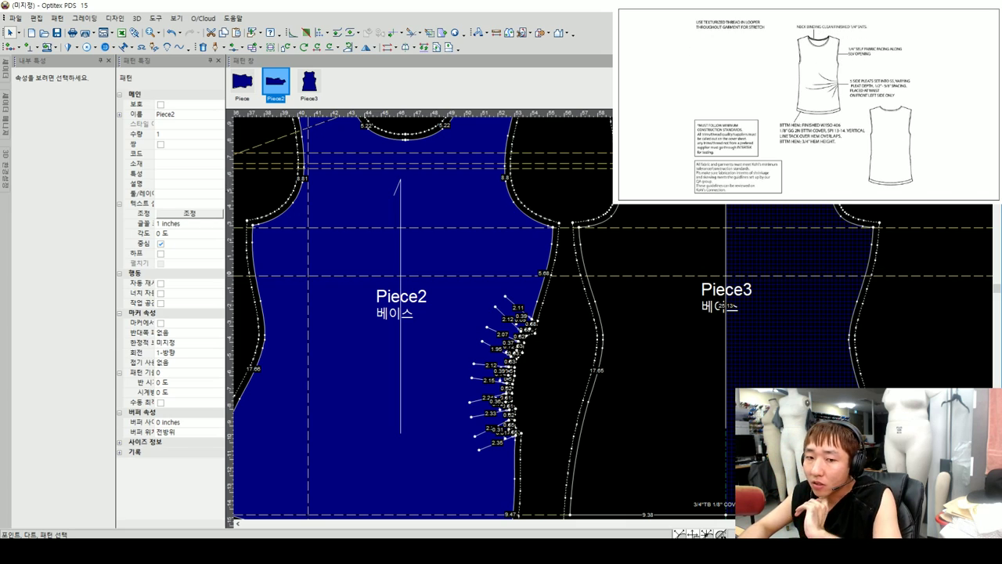
# - Add seam allowance along Piece3's edge between its start and end points
pyautogui.scroll(-2, 603, 323)
pyautogui.scroll(2, 604, 322)
pyautogui.scroll(2, 604, 322)
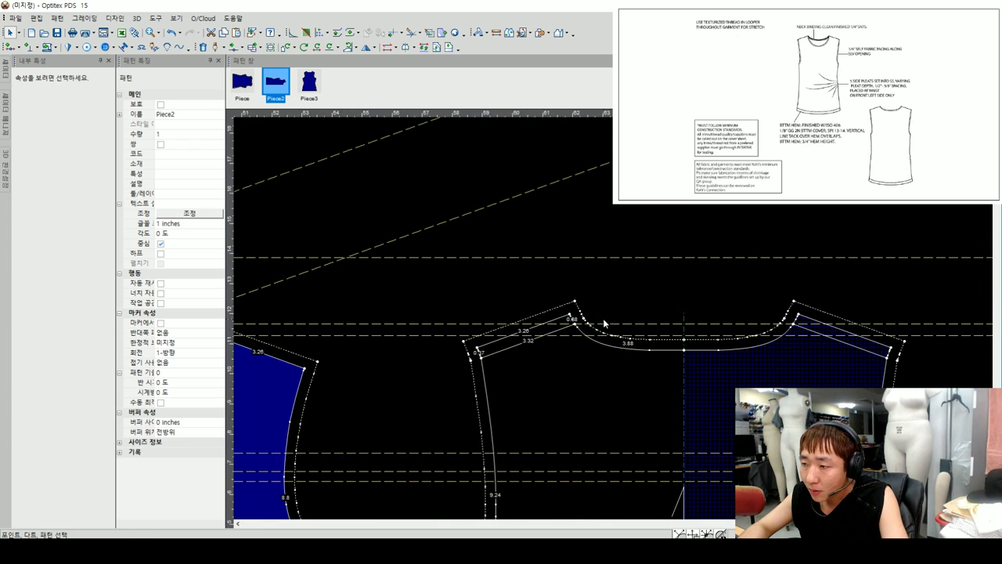
pyautogui.click(685, 350)
pyautogui.click(685, 352)
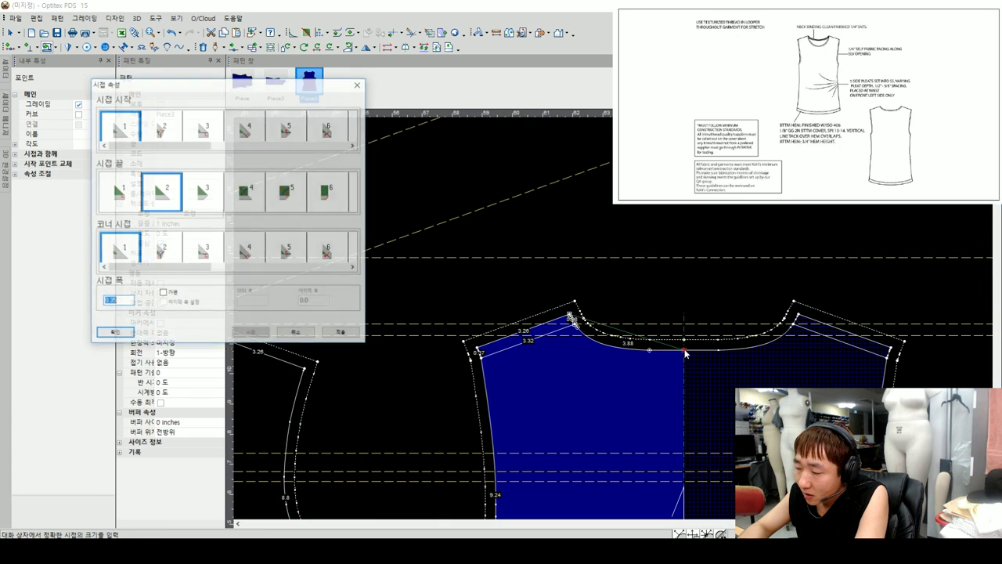
pyautogui.write('25')
pyautogui.press('Return')
pyautogui.scroll(-2, 588, 376)
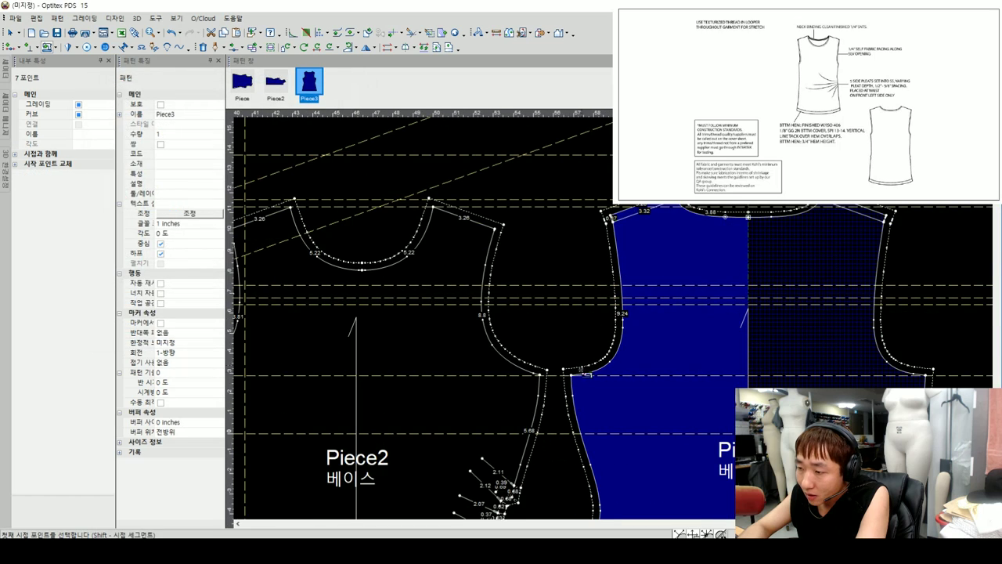
pyautogui.click(571, 375)
pyautogui.click(611, 218)
pyautogui.write('25')
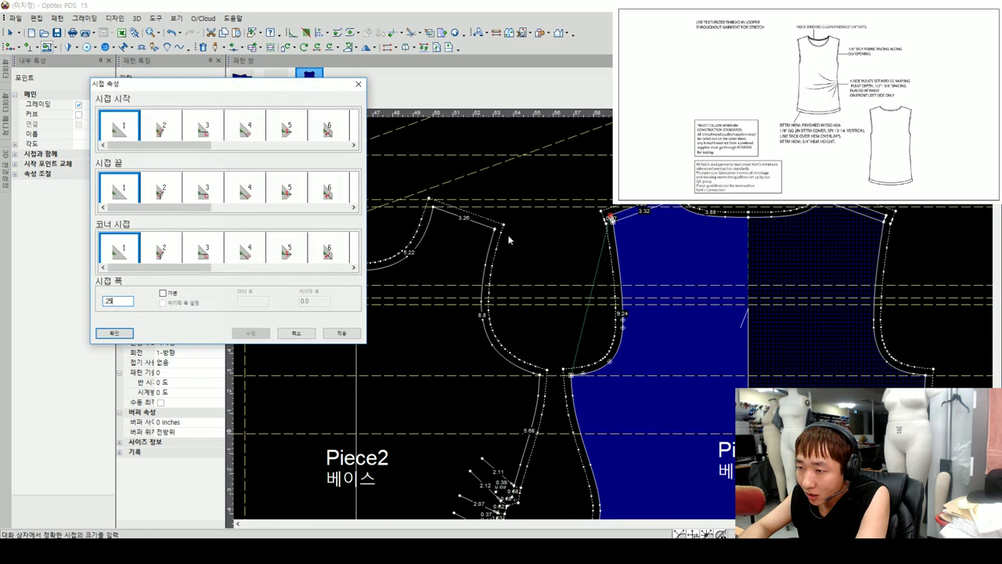
pyautogui.press('Return')
# - Add seam allowance to both armhole edges and the neckline edge of Piece2
pyautogui.click(503, 228)
pyautogui.click(549, 362)
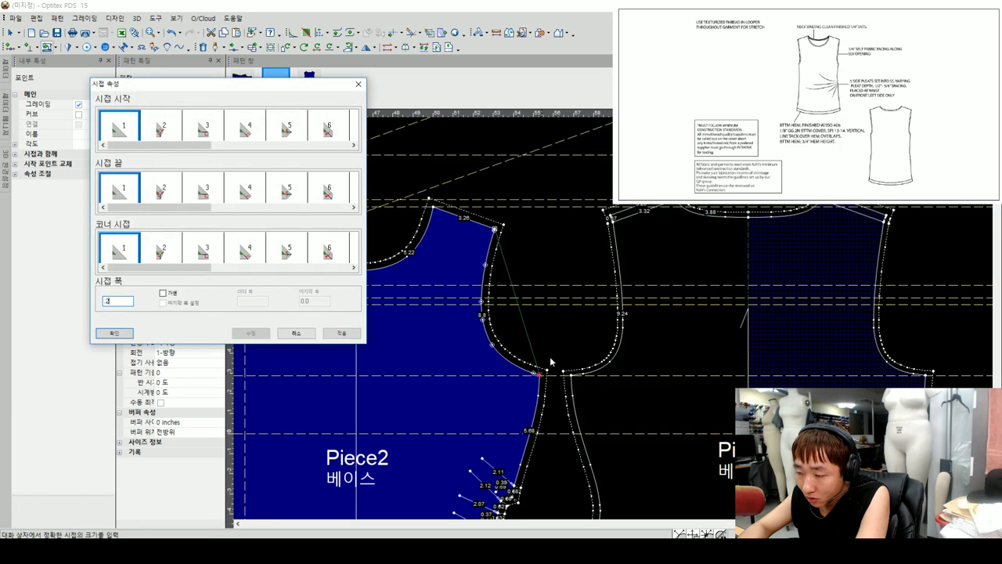
pyautogui.press('Return')
pyautogui.moveTo(432, 278); pyautogui.dragTo(595, 321, button='middle')
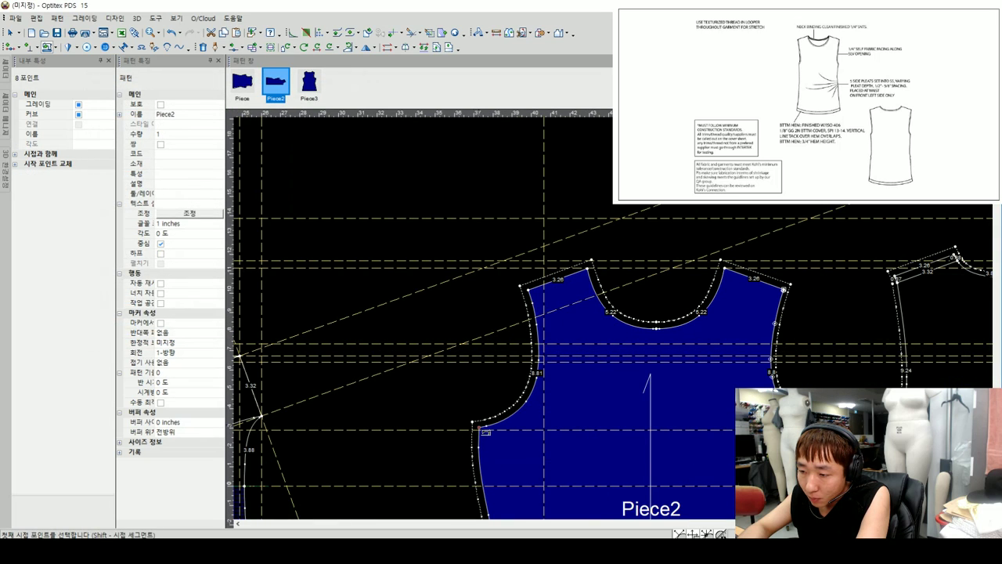
pyautogui.click(478, 424)
pyautogui.click(528, 290)
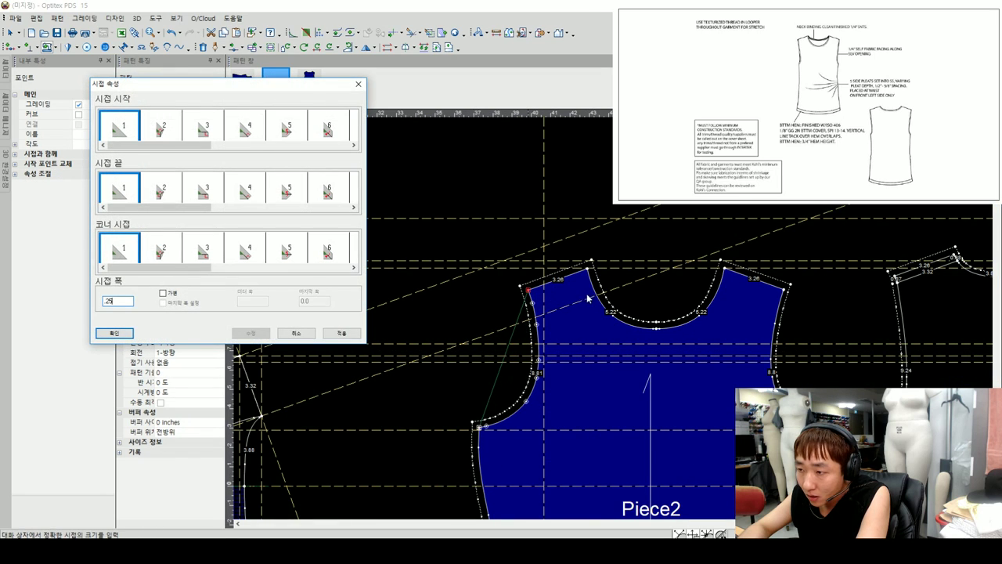
pyautogui.press('Return')
pyautogui.click(587, 269)
pyautogui.click(724, 269)
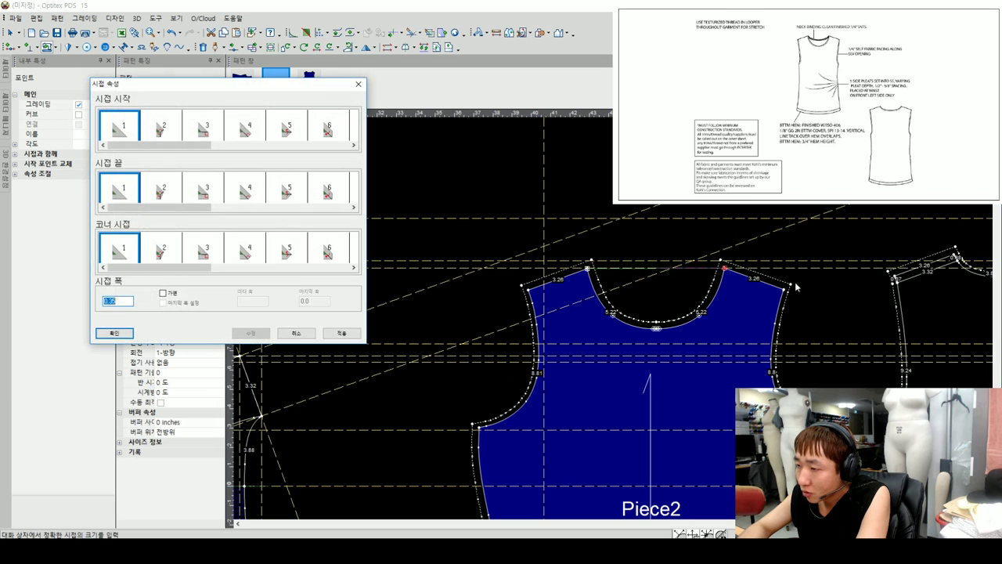
pyautogui.press('Return')
# - Place a new text note below Piece3's neckline
pyautogui.scroll(-2, 834, 237)
pyautogui.scroll(3, 603, 310)
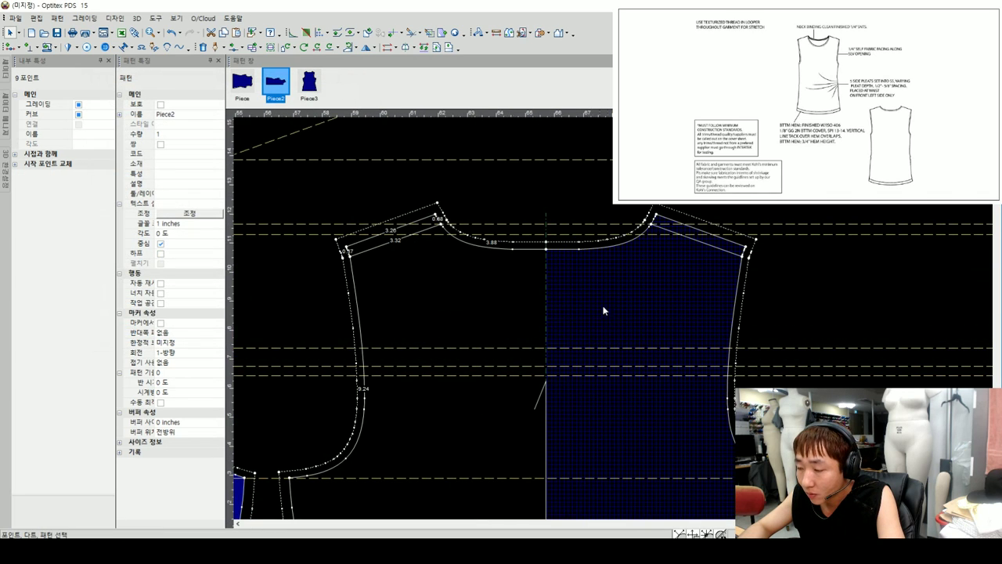
pyautogui.click(520, 266)
# - Add the '1/4"INSIDEBINDING' note and copy it to Piece2's neckline and both armholes
pyautogui.write('1/4"INS')
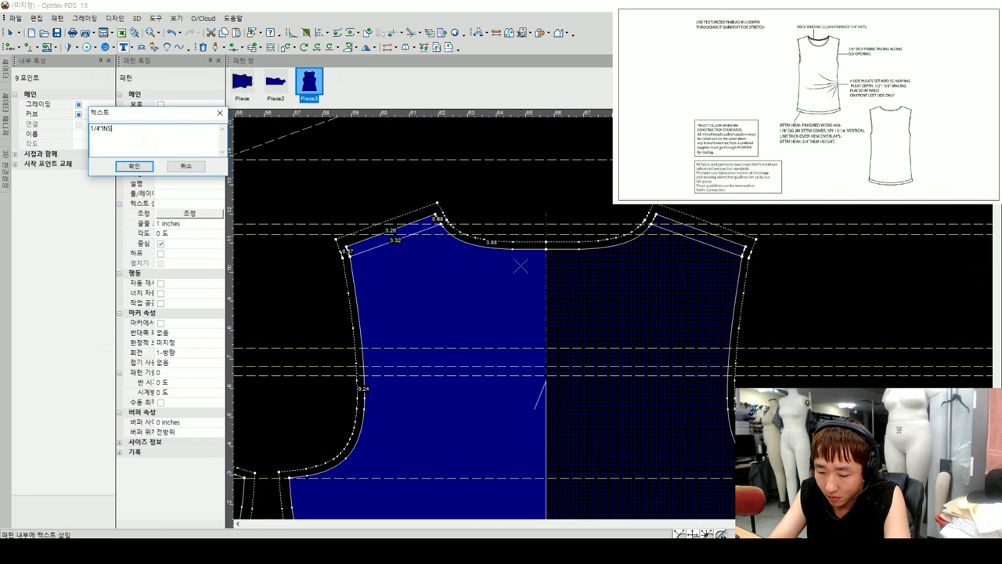
pyautogui.write('IDEBINDING')
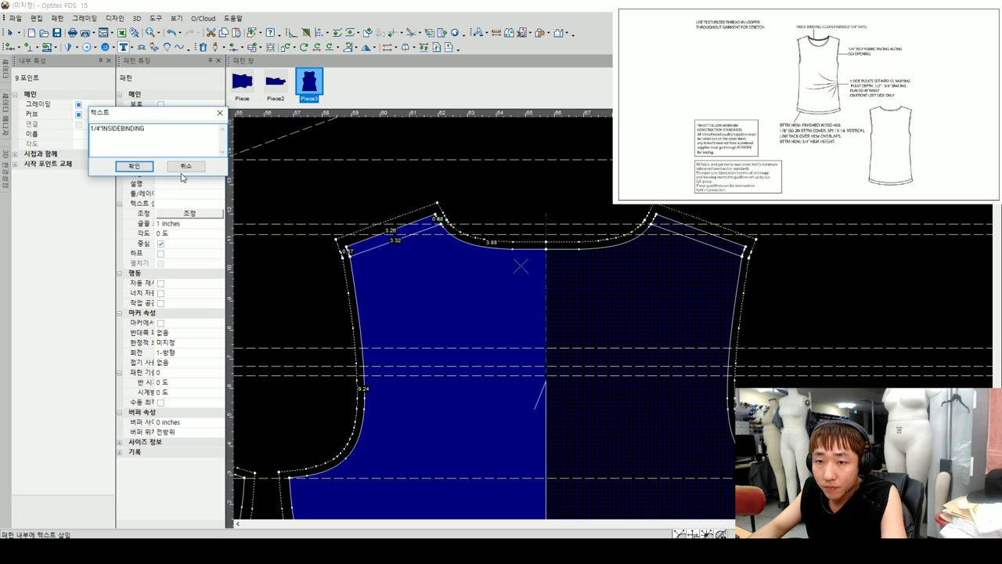
pyautogui.click(134, 166)
pyautogui.scroll(2, 613, 318)
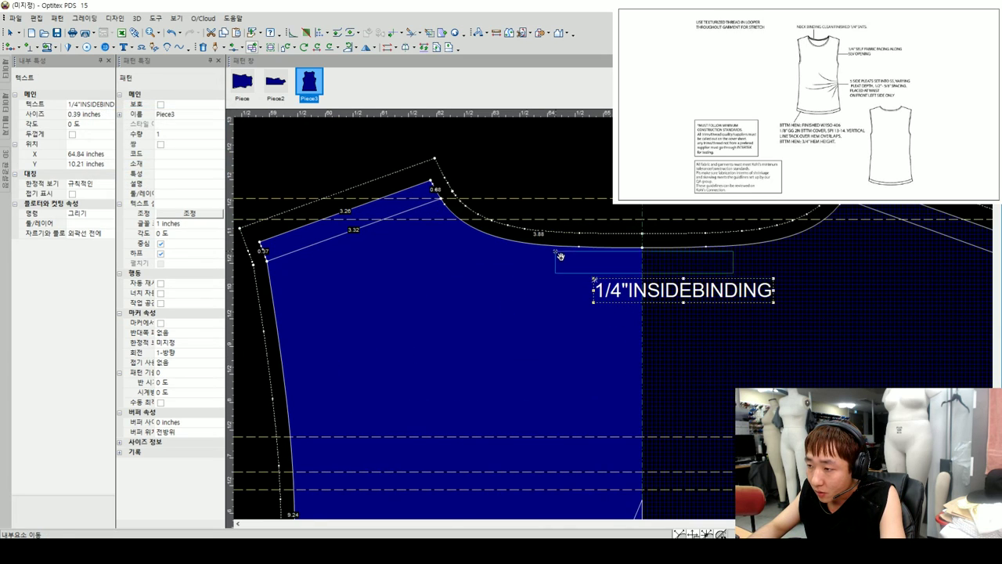
pyautogui.moveTo(683, 289); pyautogui.dragTo(645, 259)
pyautogui.scroll(-4, 645, 259)
pyautogui.click(505, 258)
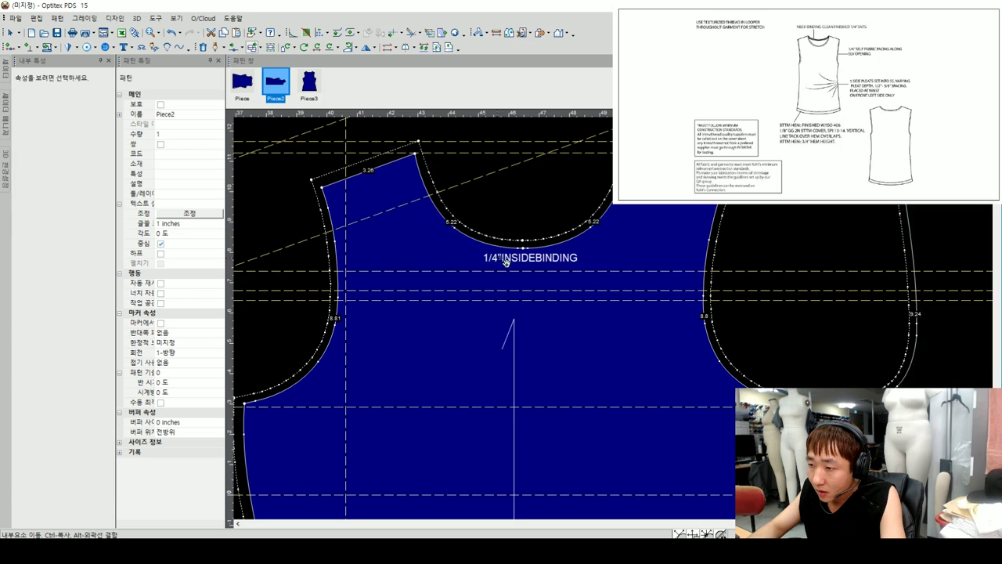
pyautogui.click(599, 386)
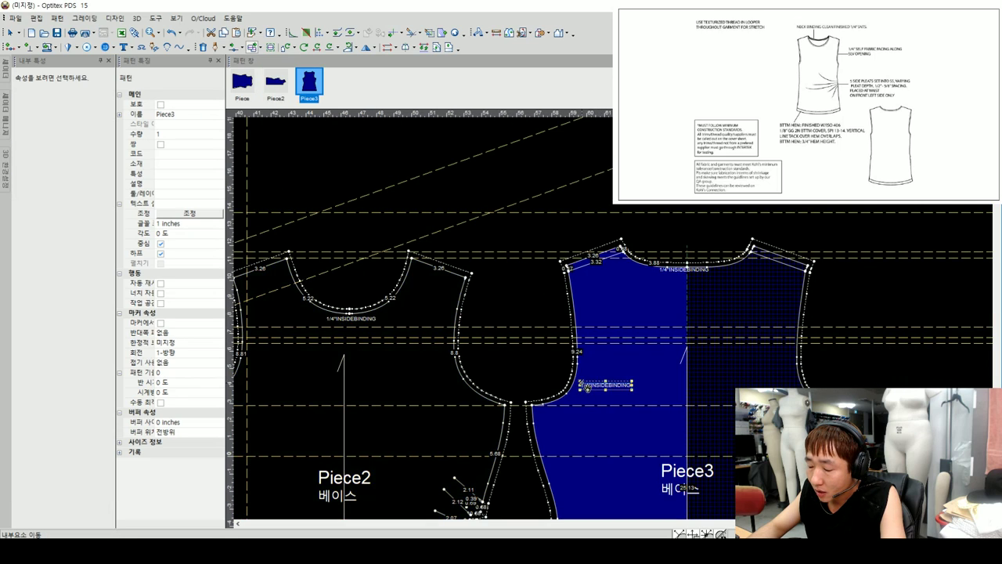
pyautogui.click(517, 348)
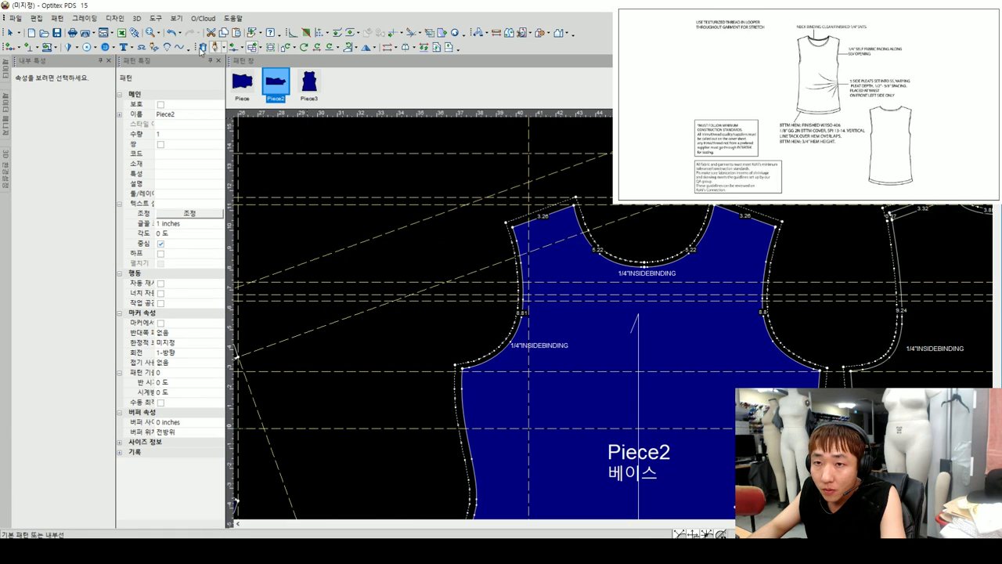
# - Angle the binding notes along Piece3's and Piece2's armholes using Text Direction
pyautogui.click(131, 47)
pyautogui.click(145, 76)
pyautogui.scroll(2, 523, 351)
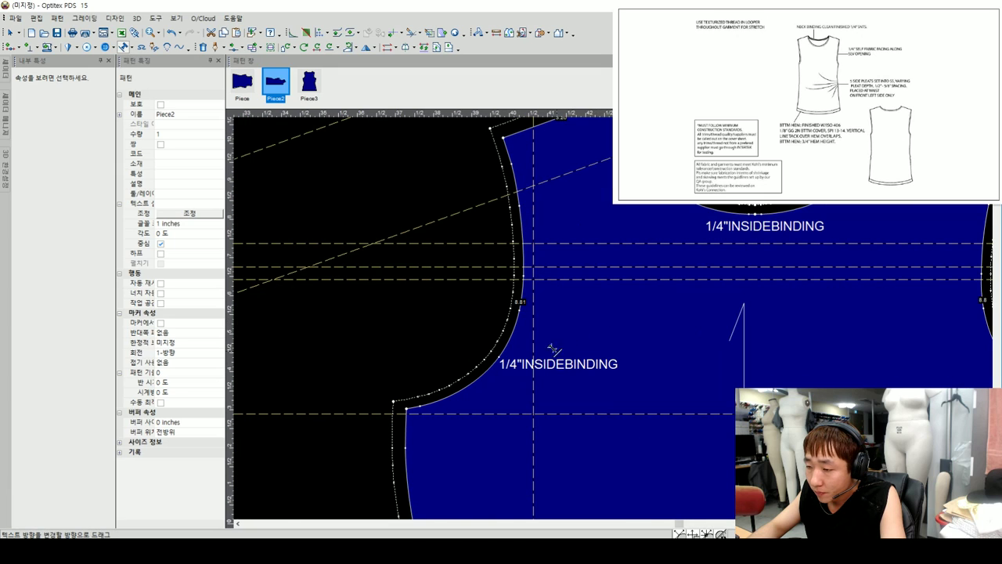
pyautogui.scroll(-2, 525, 351)
pyautogui.moveTo(525, 351); pyautogui.dragTo(211, 352, button='middle')
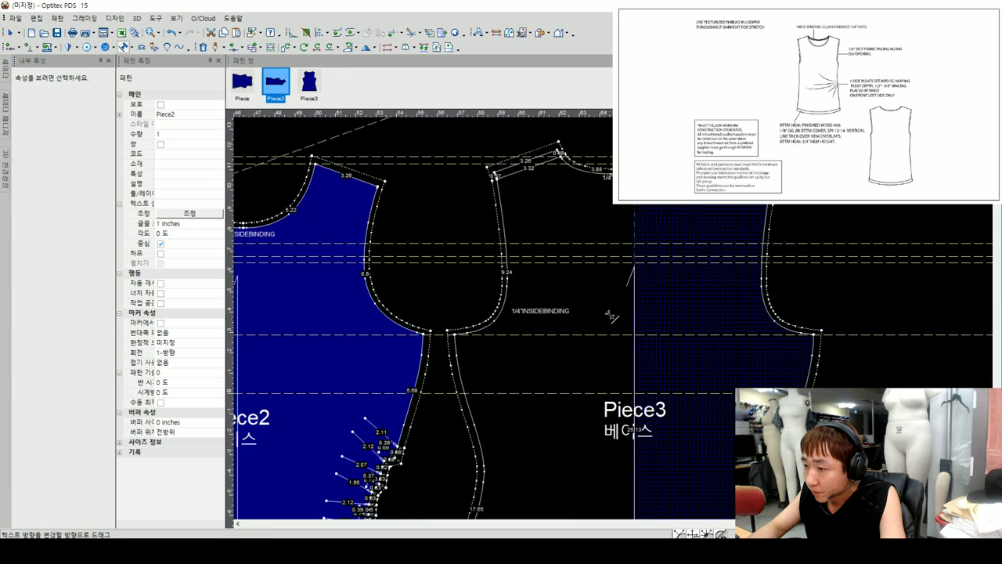
pyautogui.scroll(2, 505, 266)
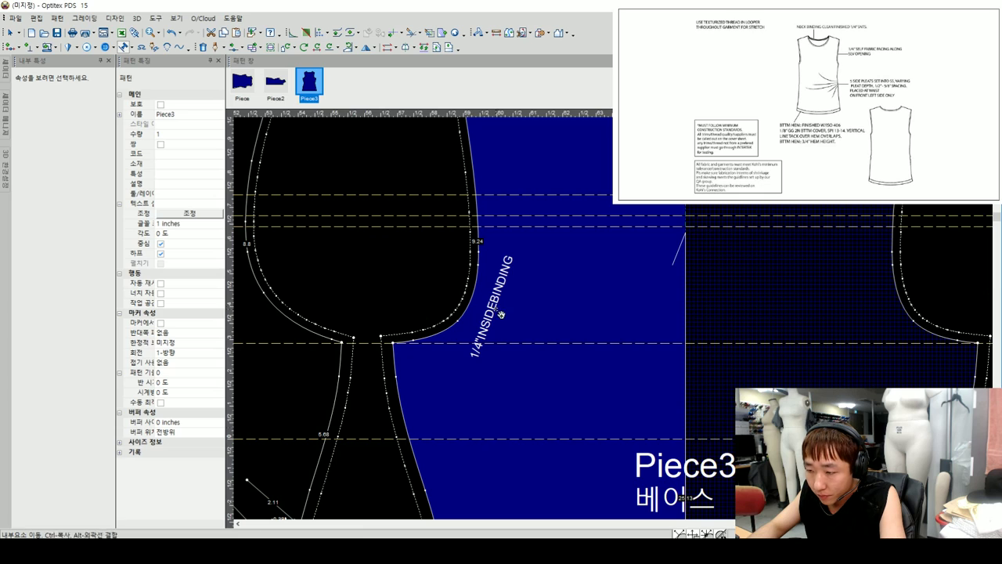
pyautogui.click(498, 307)
pyautogui.scroll(-2, 501, 306)
pyautogui.moveTo(314, 311); pyautogui.dragTo(613, 323, button='middle')
pyautogui.scroll(2, 517, 329)
pyautogui.click(383, 313)
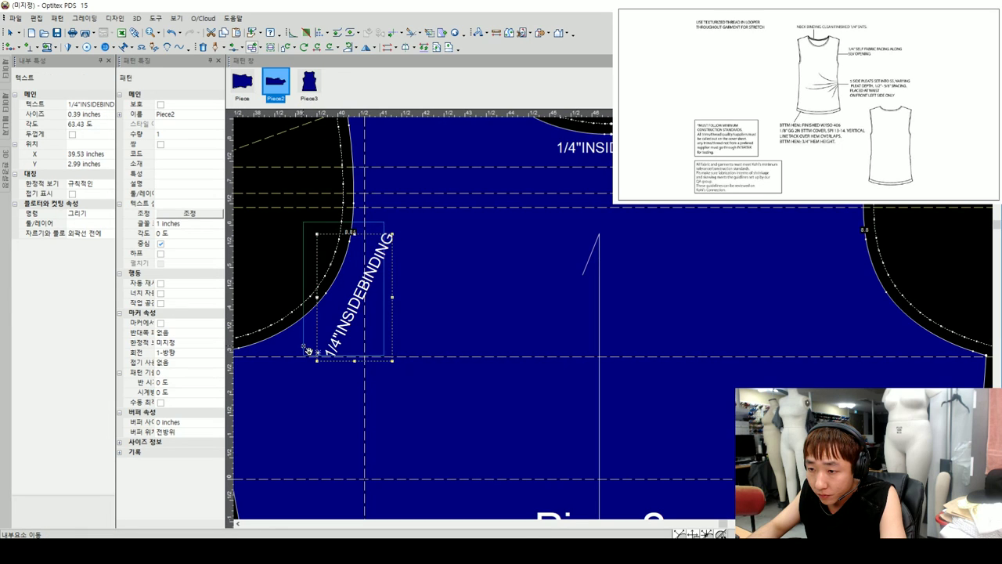
pyautogui.scroll(-3, 615, 313)
pyautogui.click(614, 288)
# - Rename Piece2 to 'FT X 1'
pyautogui.scroll(-1, 614, 288)
pyautogui.moveTo(614, 288); pyautogui.dragTo(724, 306, button='middle')
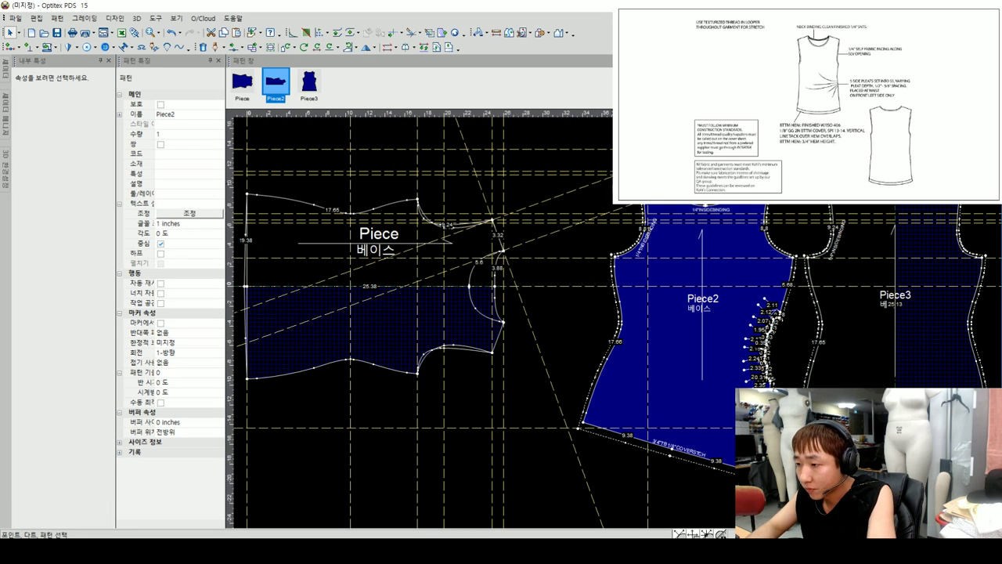
pyautogui.click(186, 115)
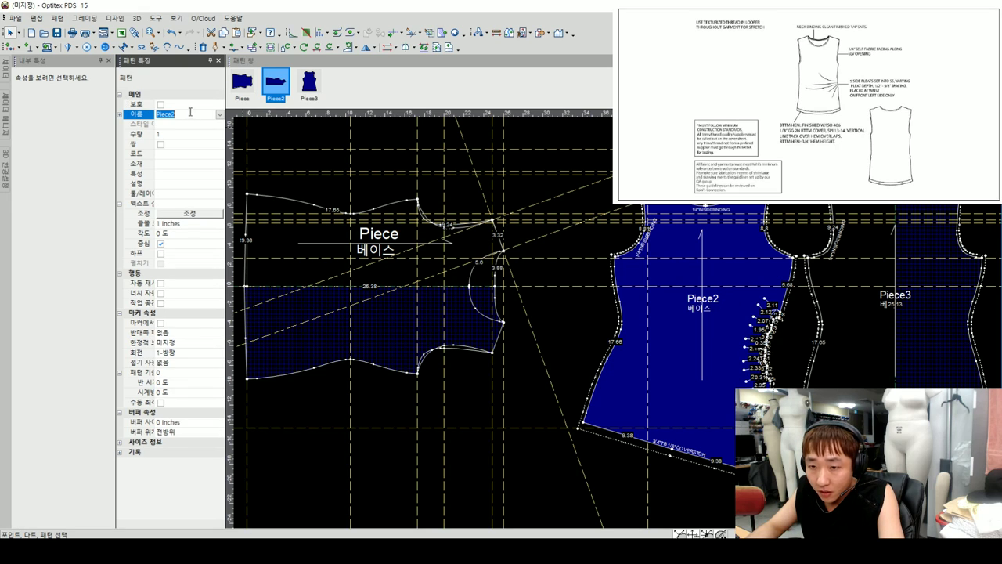
pyautogui.write('FT X 1')
pyautogui.click(835, 308)
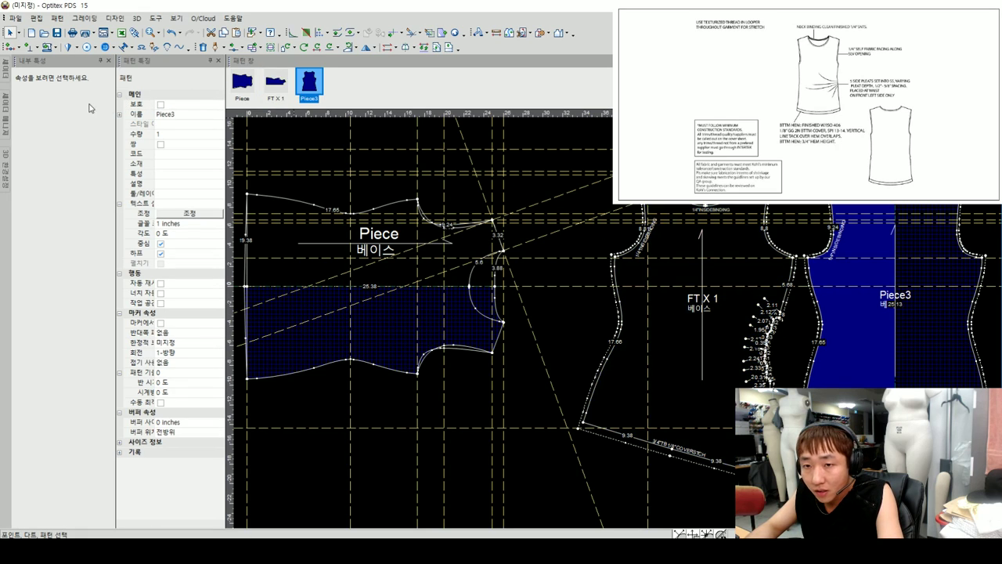
# - Rename the third pattern piece to 'BK X 1'
pyautogui.click(186, 115)
pyautogui.write('BK X 1')
pyautogui.press('Return')
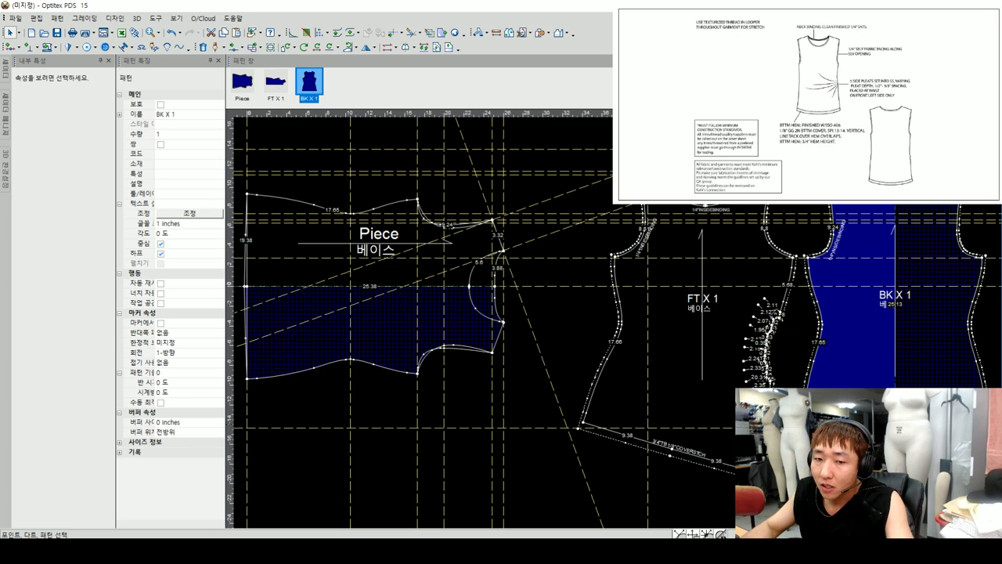
pyautogui.scroll(3, 612, 318)
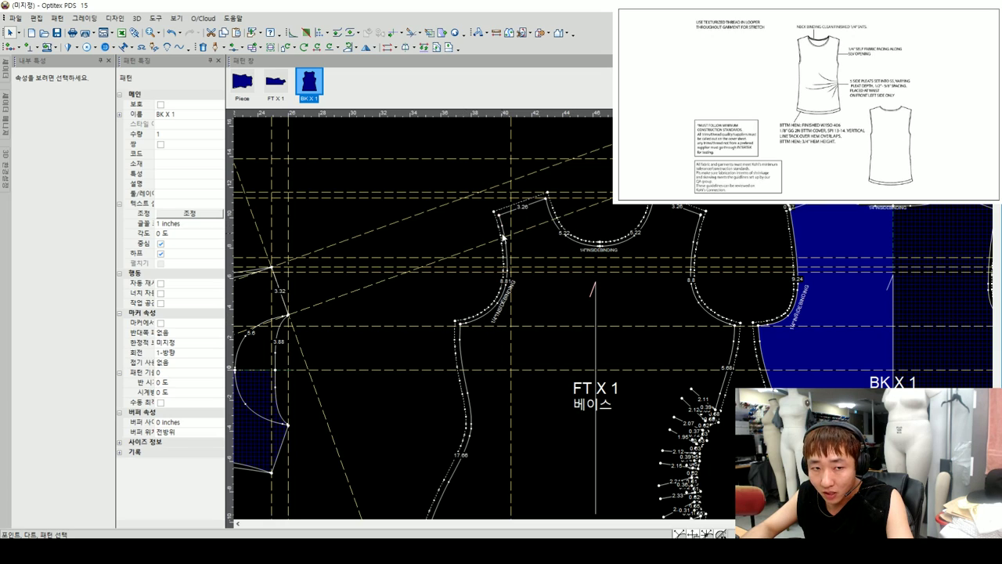
# - Select the front piece FT X 1 and zoom around it to review its notes
pyautogui.click(541, 250)
pyautogui.scroll(1, 616, 322)
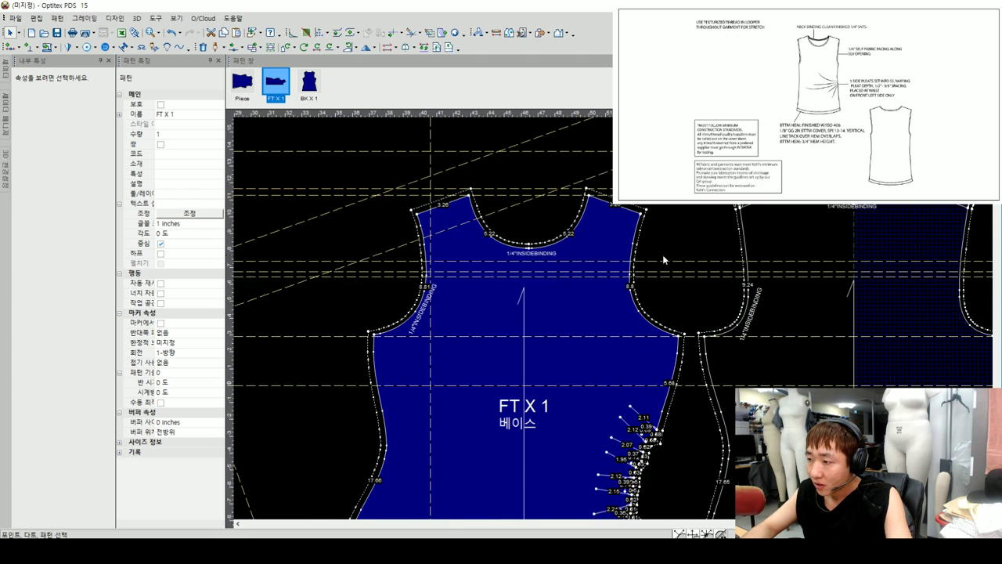
pyautogui.scroll(-1, 662, 255)
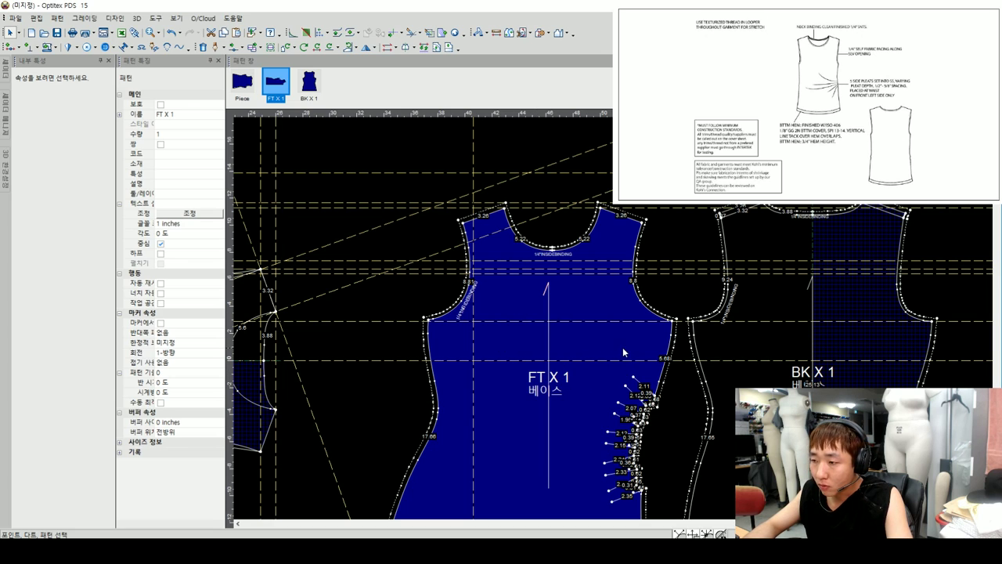
pyautogui.scroll(-2, 624, 348)
pyautogui.scroll(1, 615, 321)
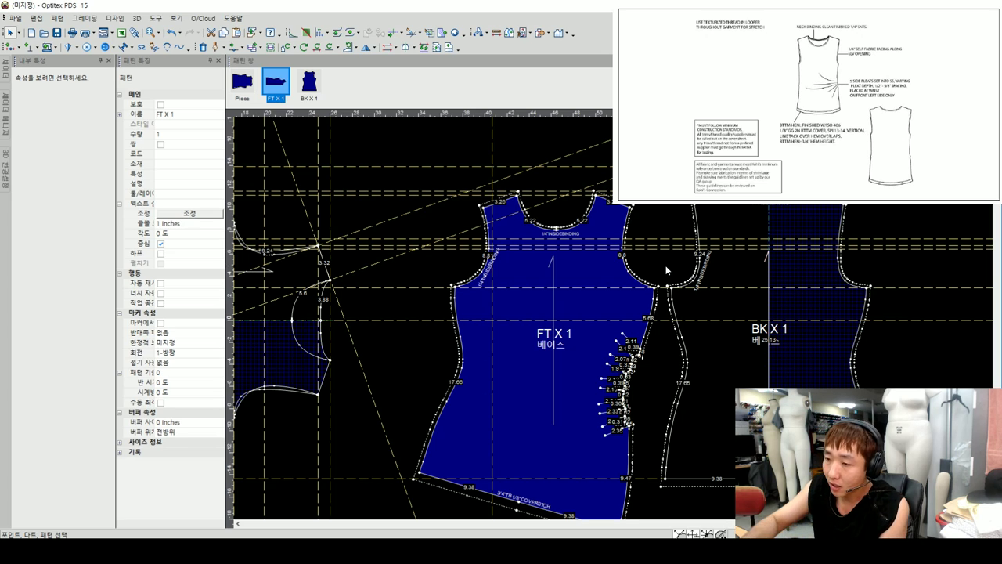
pyautogui.scroll(2, 599, 272)
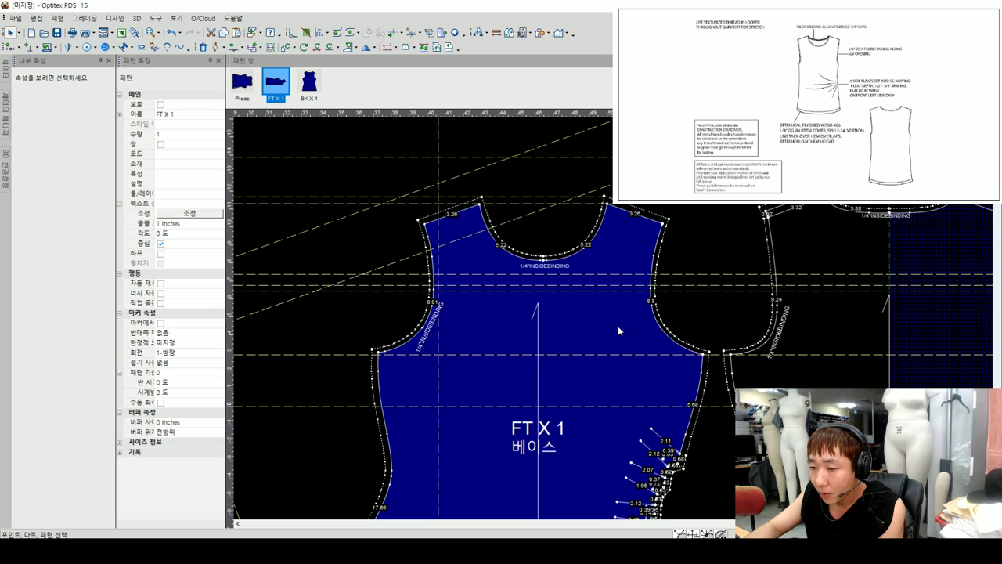
# - Inspect the armhole corner point and the back piece BK X 1 at various zooms
pyautogui.click(706, 354)
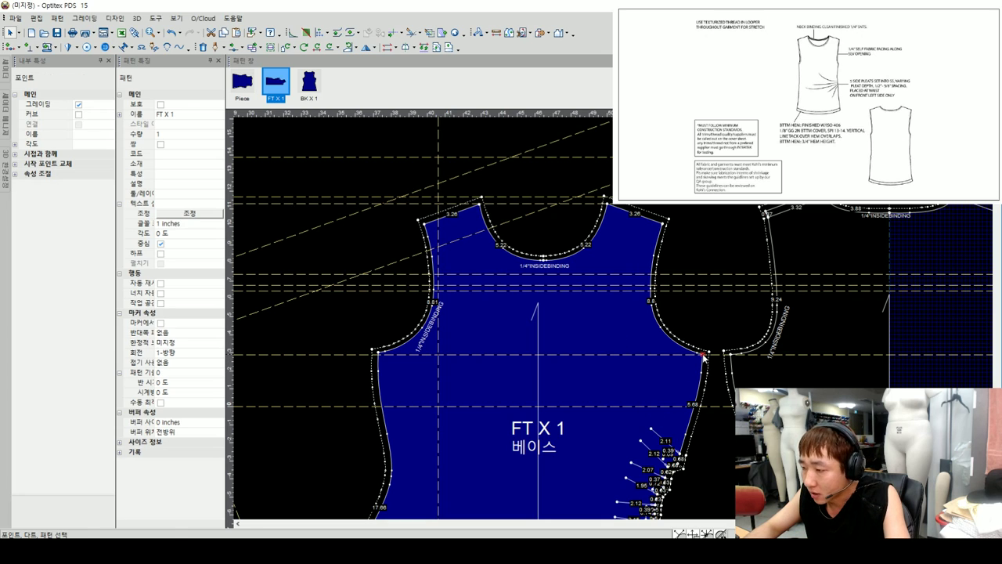
pyautogui.click(706, 354)
pyautogui.scroll(2, 706, 321)
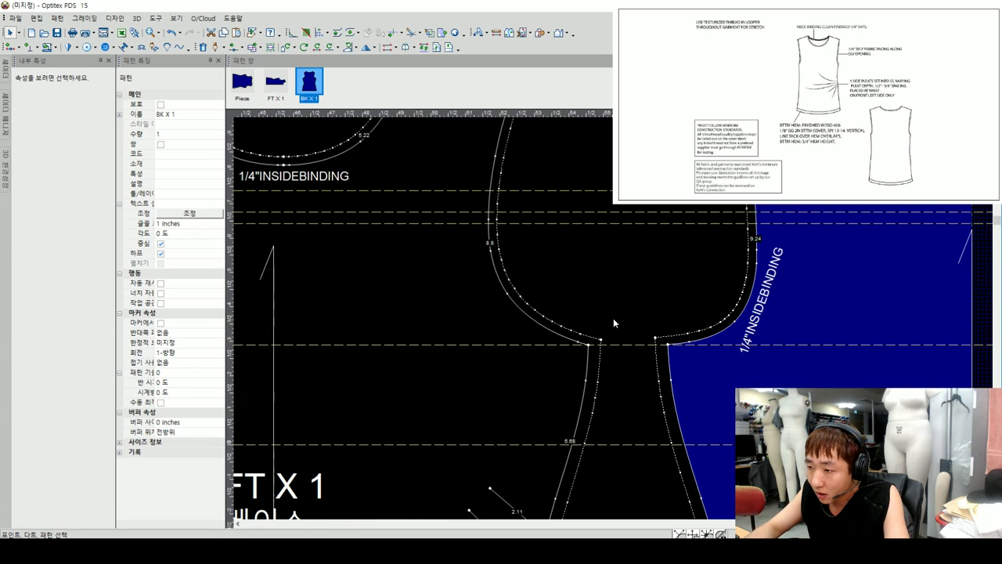
pyautogui.scroll(-1, 667, 348)
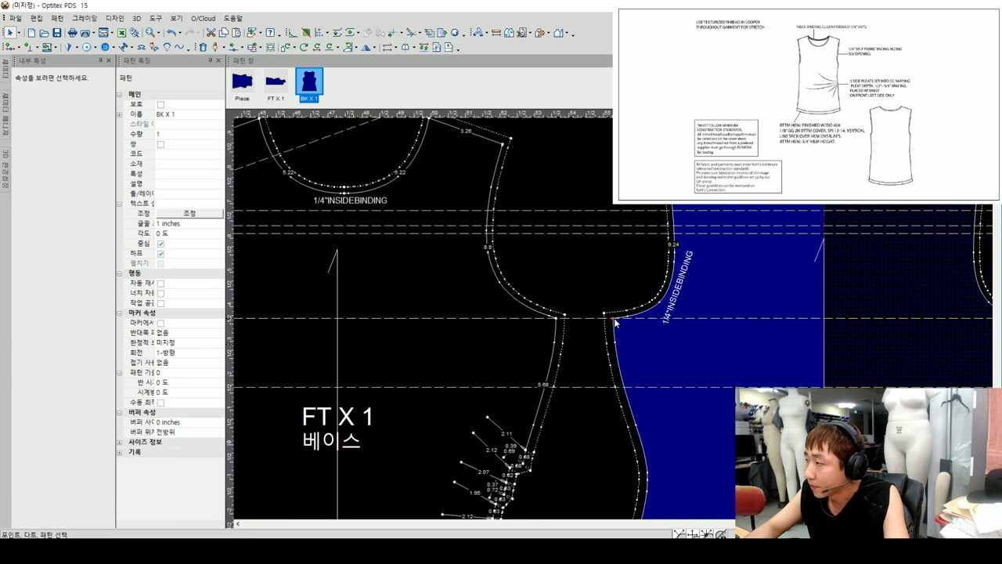
pyautogui.scroll(-1, 667, 349)
pyautogui.scroll(-1, 593, 330)
pyautogui.scroll(-1, 593, 330)
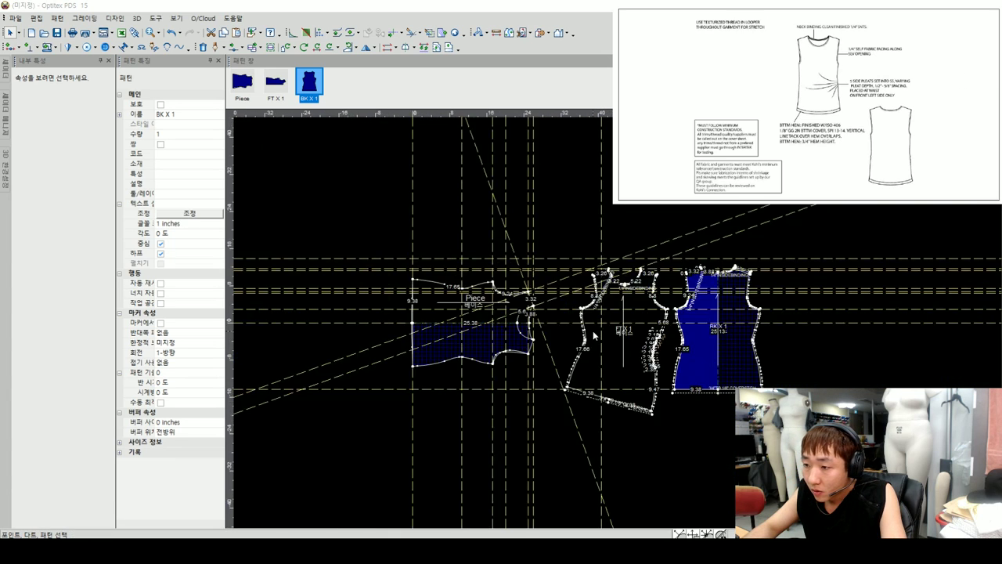
pyautogui.scroll(2, 607, 325)
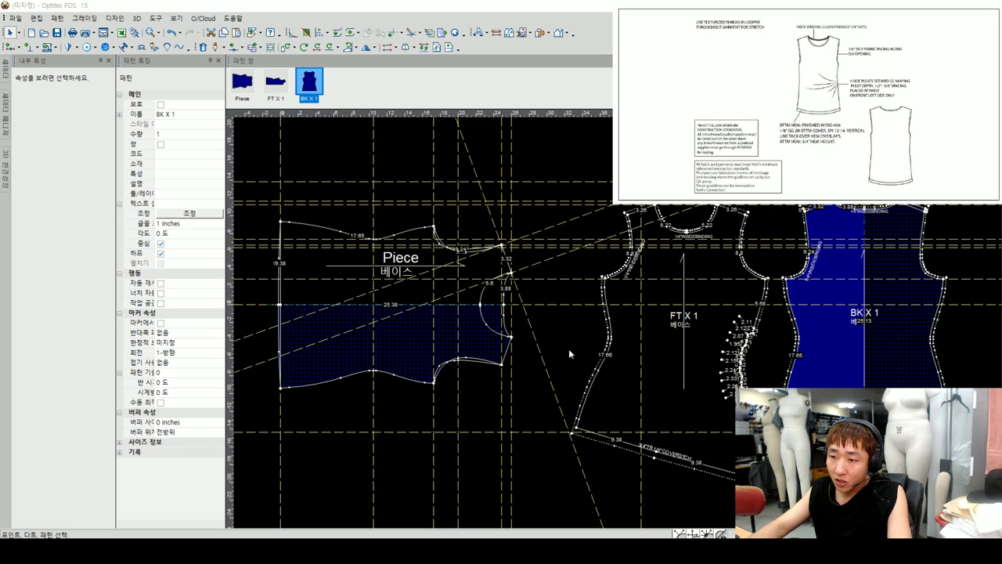
# - Start Save As and browse to local disk E:
pyautogui.click(15, 18)
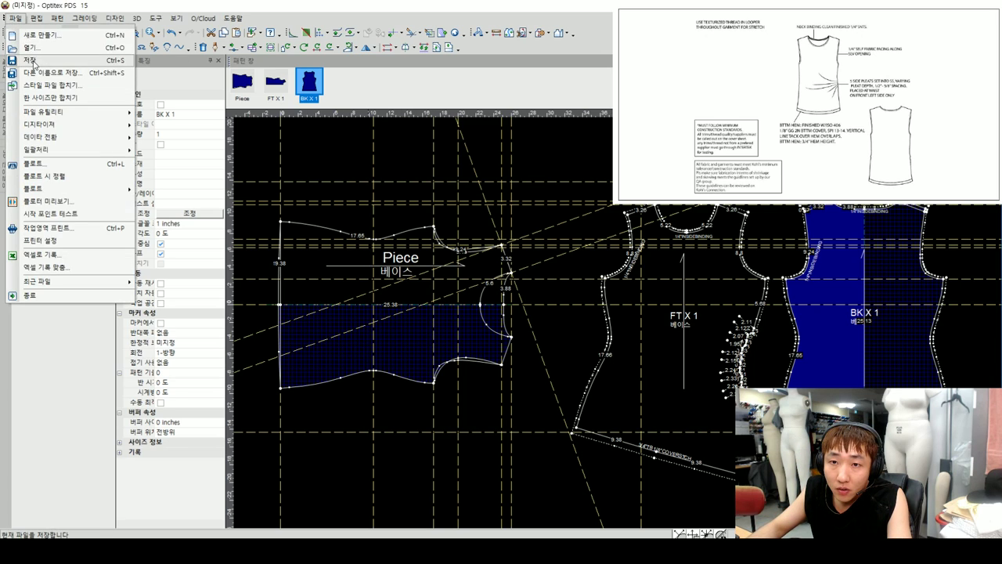
pyautogui.click(36, 70)
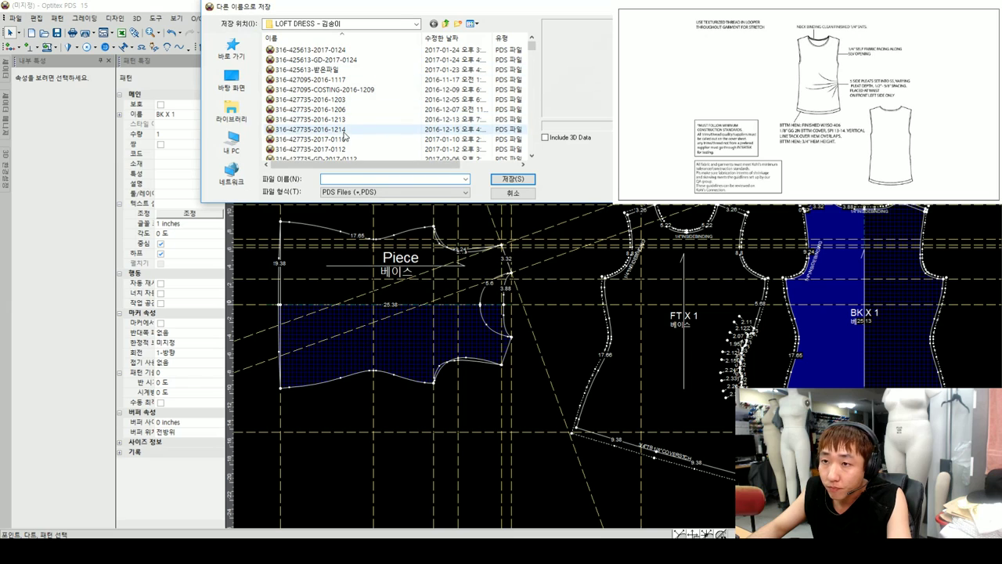
pyautogui.click(413, 25)
pyautogui.click(414, 25)
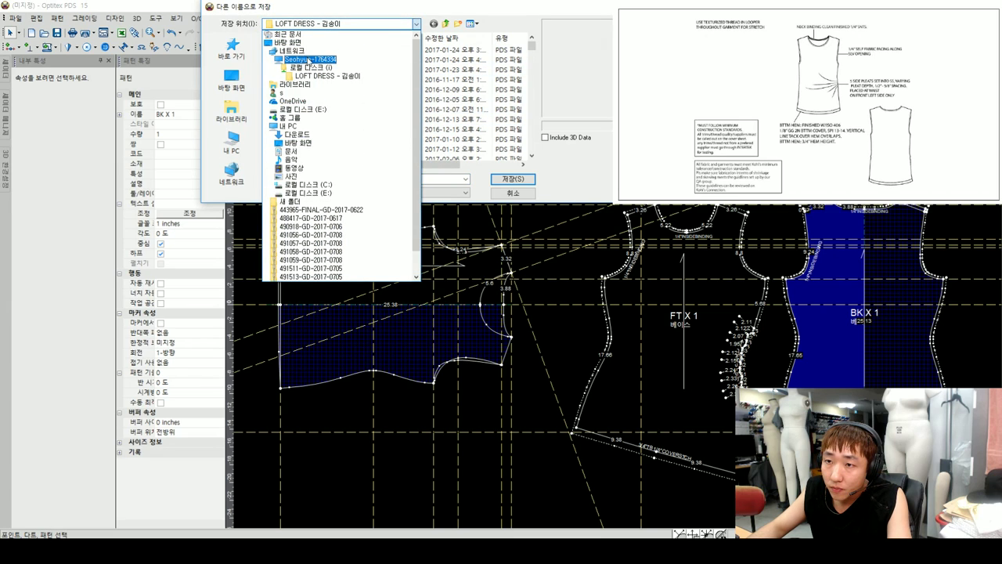
pyautogui.click(291, 42)
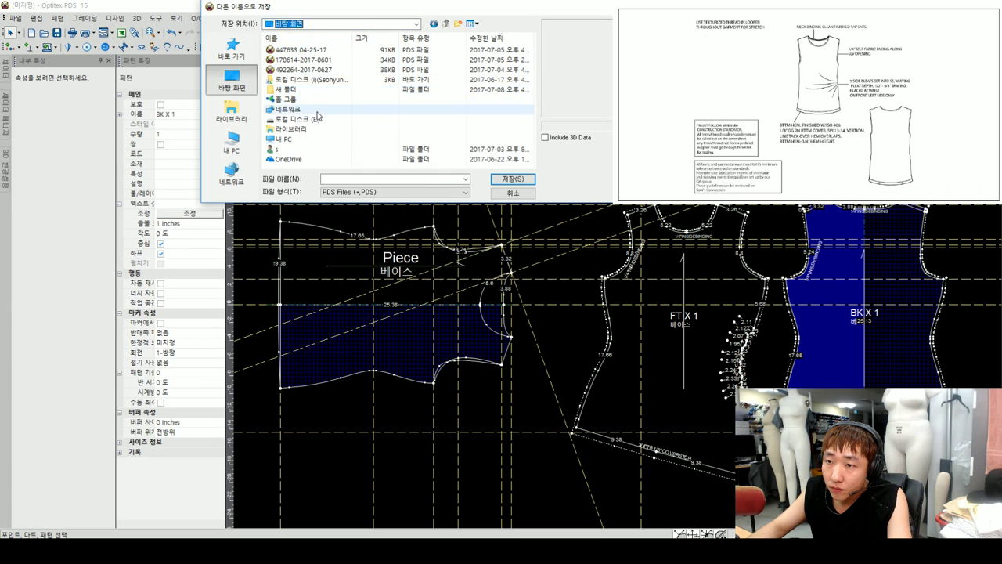
pyautogui.click(296, 147)
pyautogui.doubleClick(296, 140)
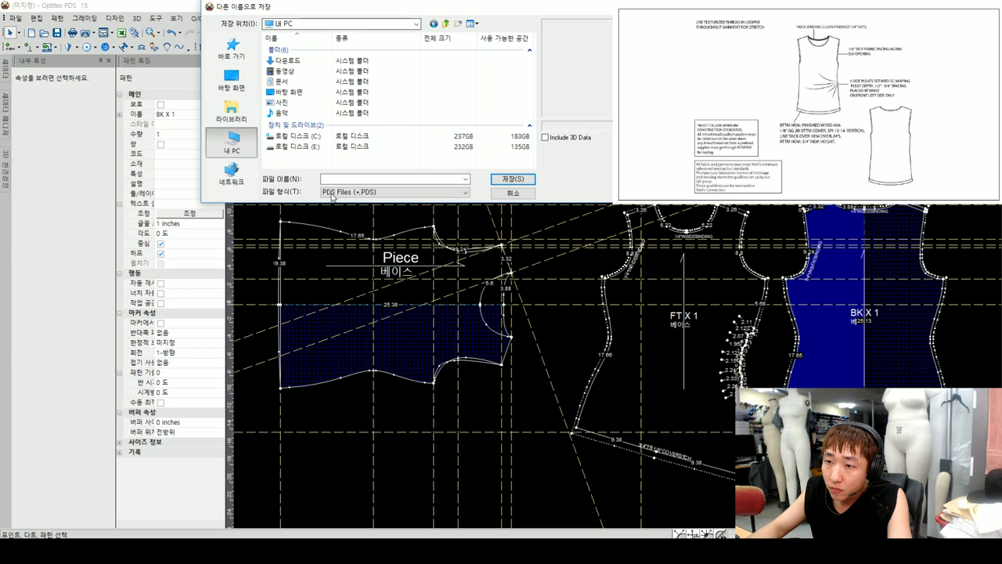
pyautogui.doubleClick(314, 145)
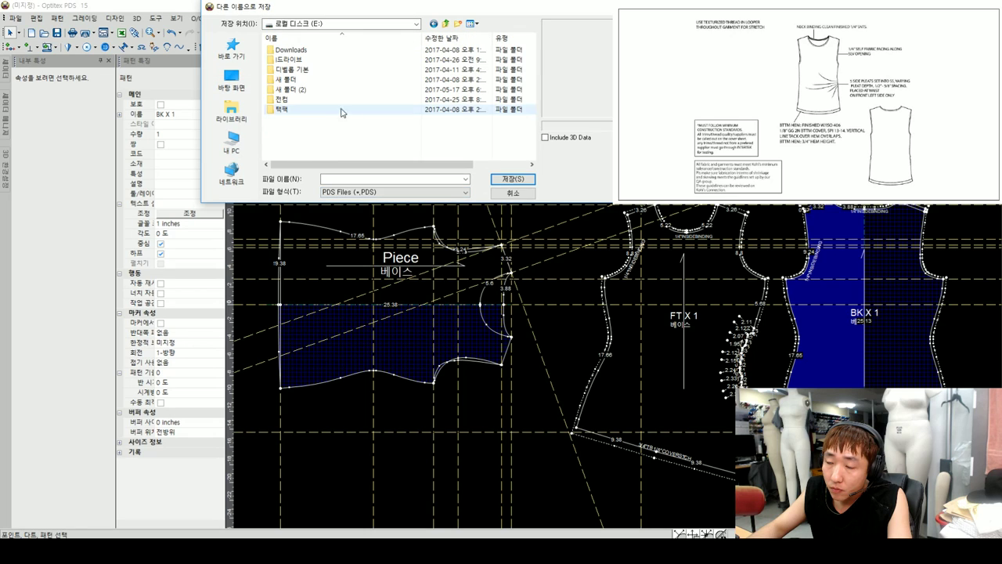
# - Save the pattern as '허리 드레이프' in the 디벨롭 기본 folder and leave to the desktop
pyautogui.click(317, 71)
pyautogui.doubleClick(317, 71)
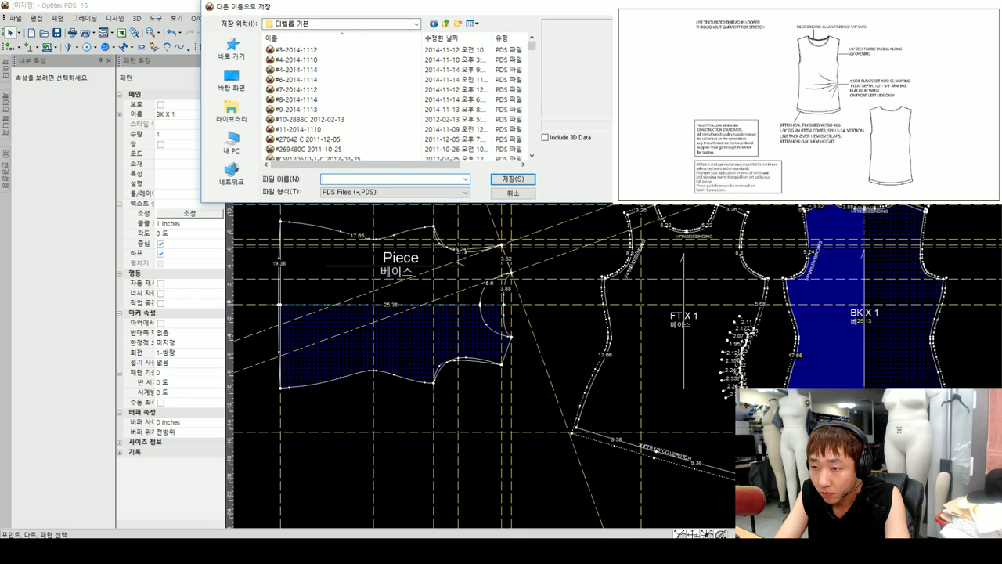
pyautogui.write('허리 ')
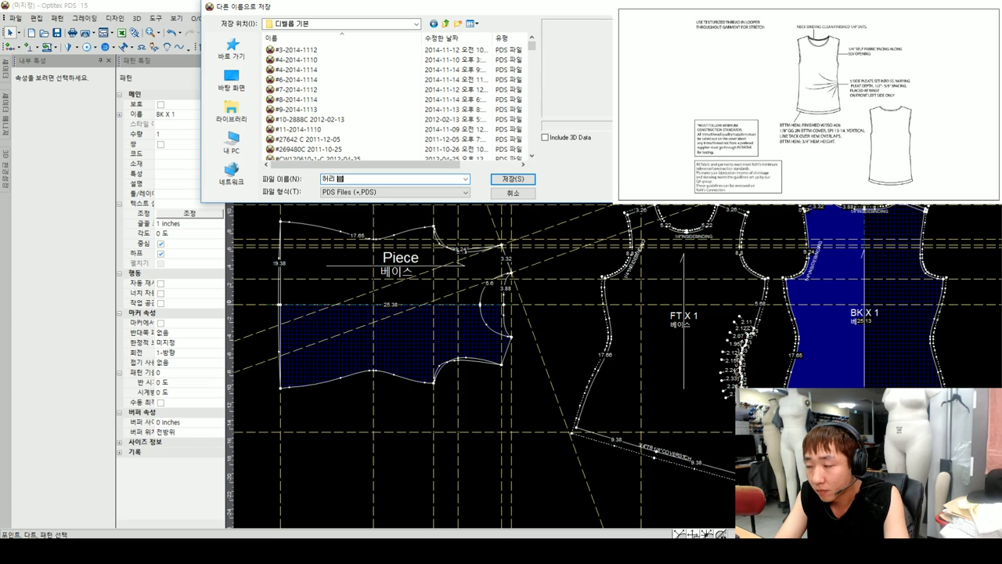
pyautogui.write('드레이프')
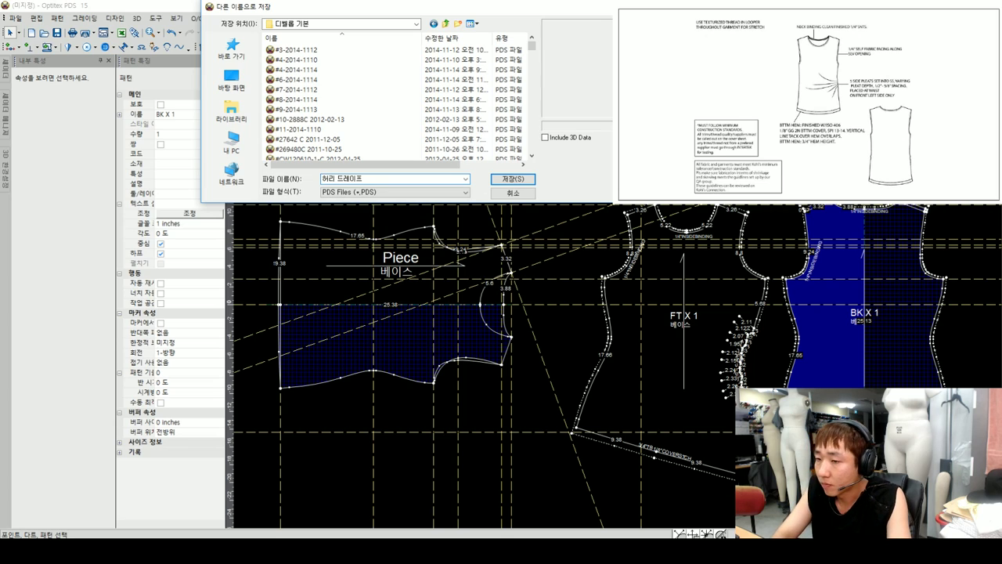
pyautogui.press('Return')
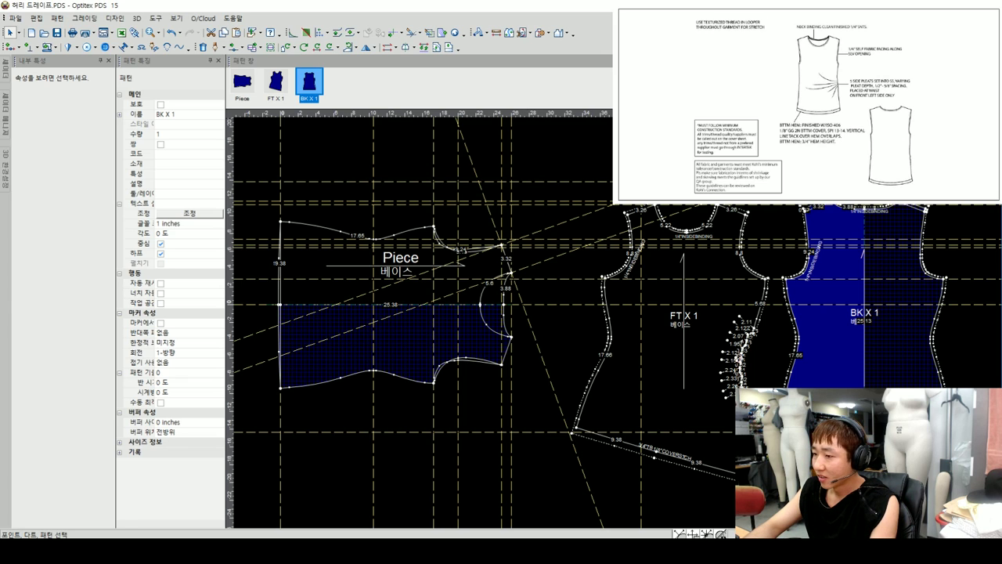
pyautogui.press('super+d')
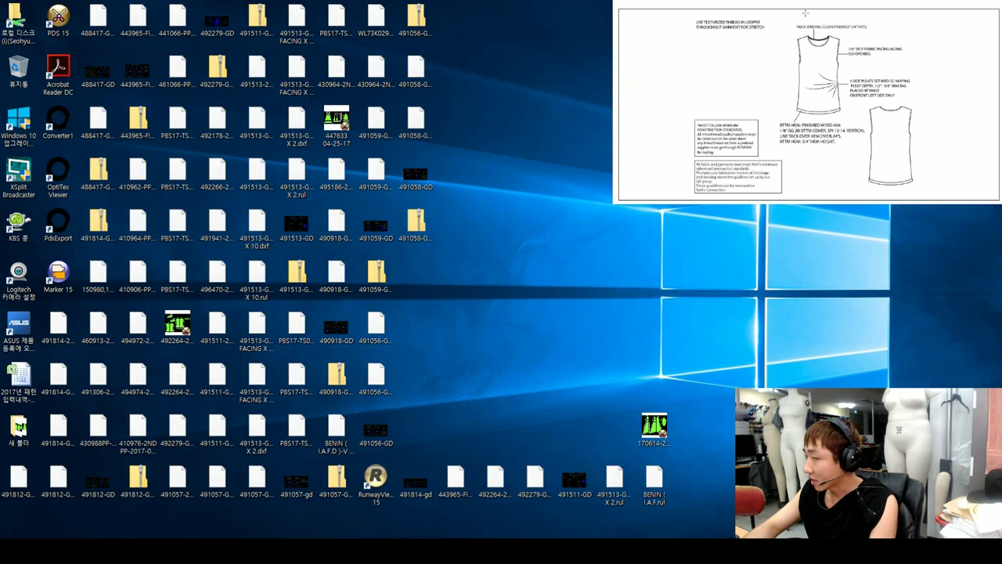